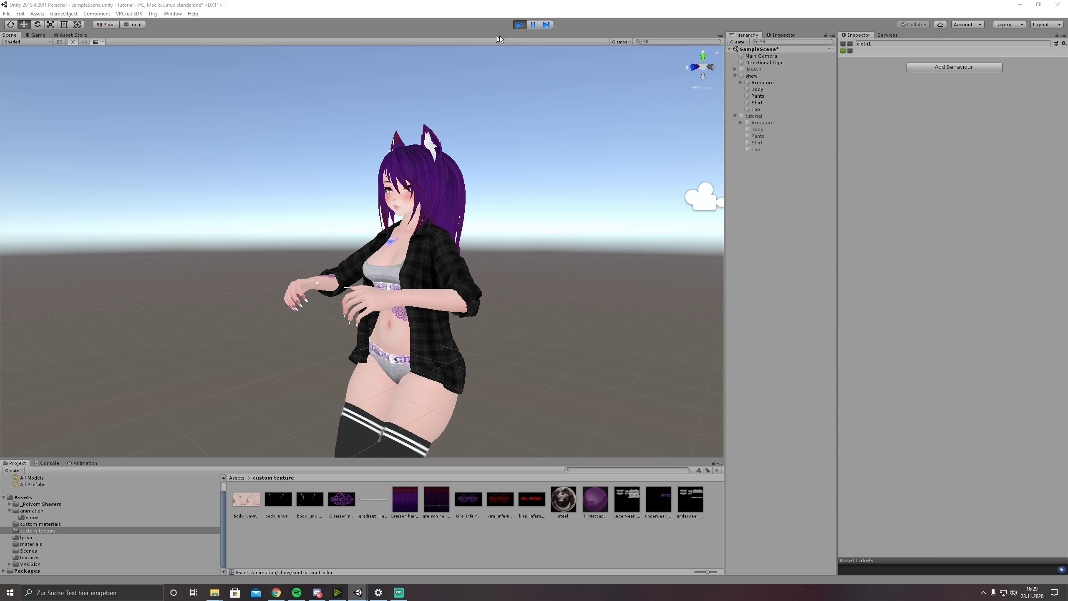
Exit Play mode, then swap the visible avatar by deactivating the show object and activating the tutorial object.
left_click(520, 24)
scroll(536, 189, "down", 3)
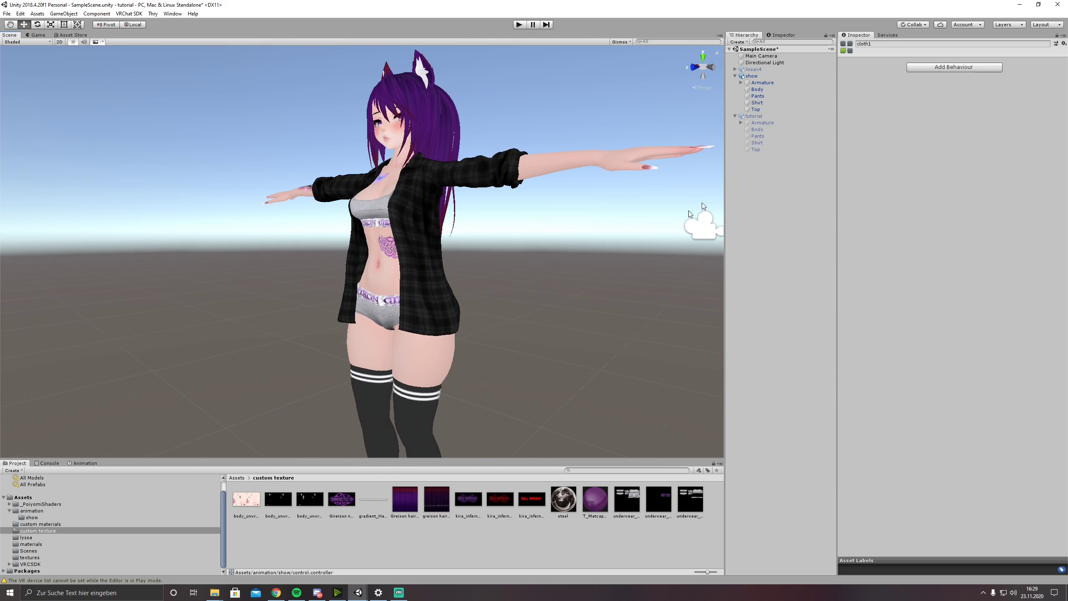
left_click(752, 76)
left_click(858, 45)
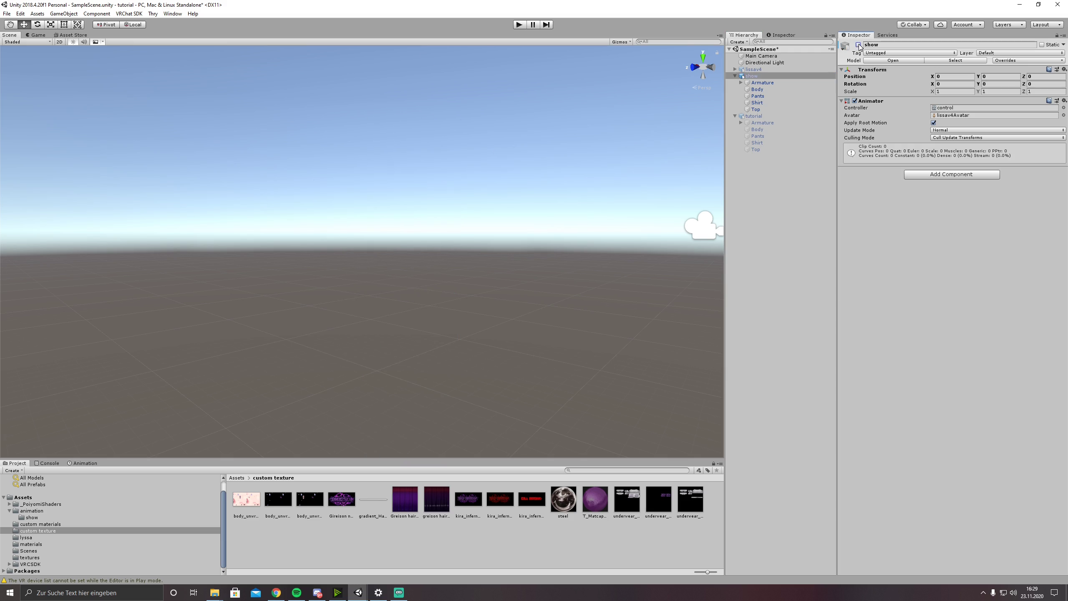
left_click(771, 116)
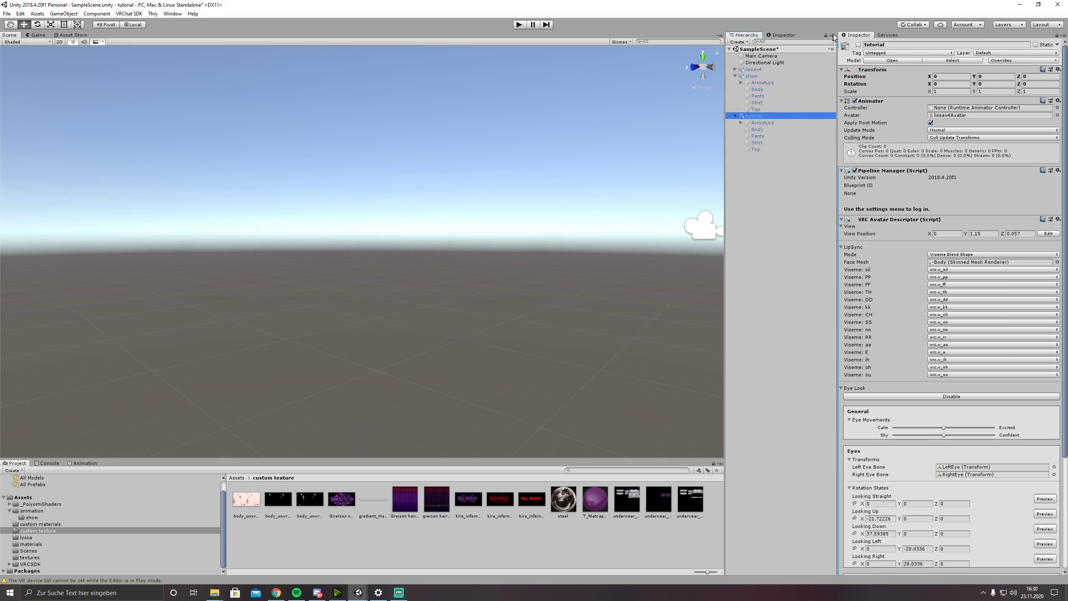
left_click(858, 45)
Select the Shirt mesh of the tutorial avatar.
right_click_drag(529, 183, 474, 170)
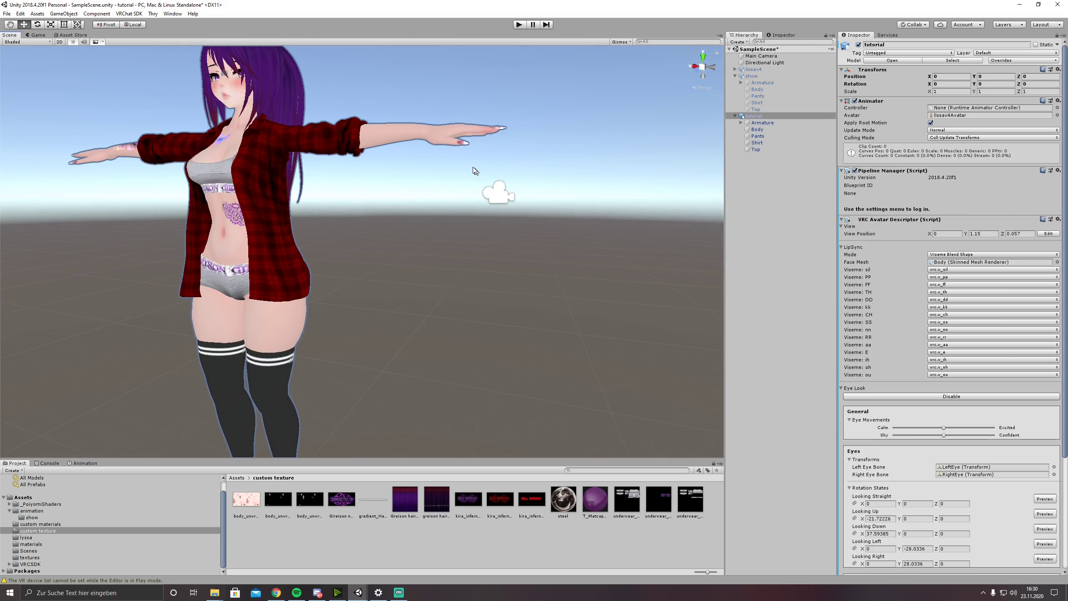
middle_click_drag(475, 169, 504, 215)
right_click_drag(504, 222, 491, 205)
mouse_move(491, 205)
middle_mouse_down()
mouse_move(479, 220)
mouse_move(483, 205)
middle_mouse_up()
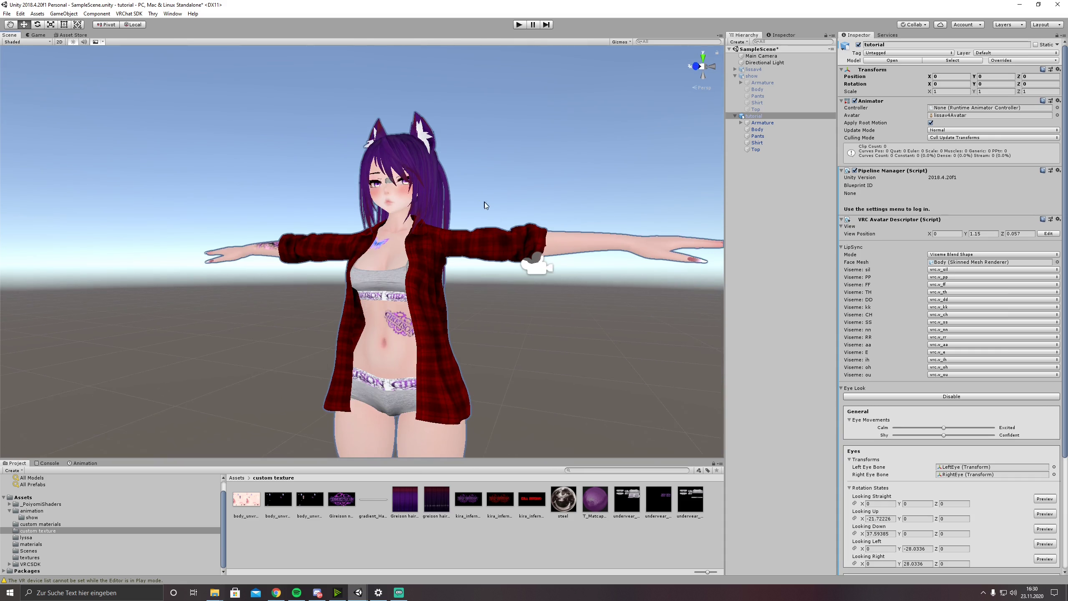
right_click_drag(486, 205, 405, 215)
middle_click_drag(406, 215, 353, 199)
left_click(757, 144)
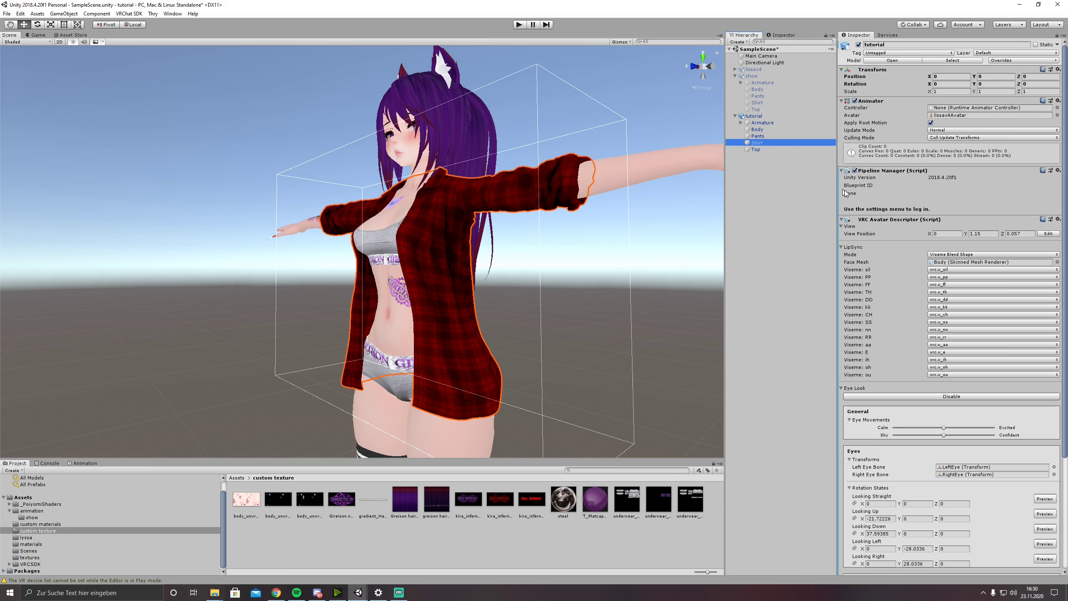
Examine the Dissolve settings among the special effects of the shirt's Poiyomi Toon material.
scroll(894, 205, "down", 15)
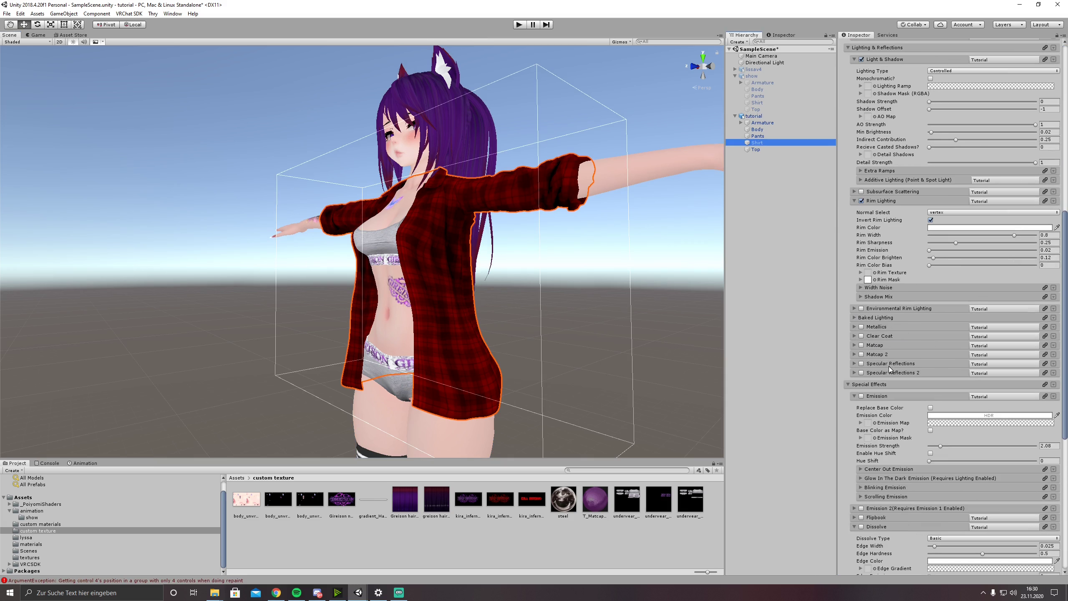
scroll(890, 369, "down", 6)
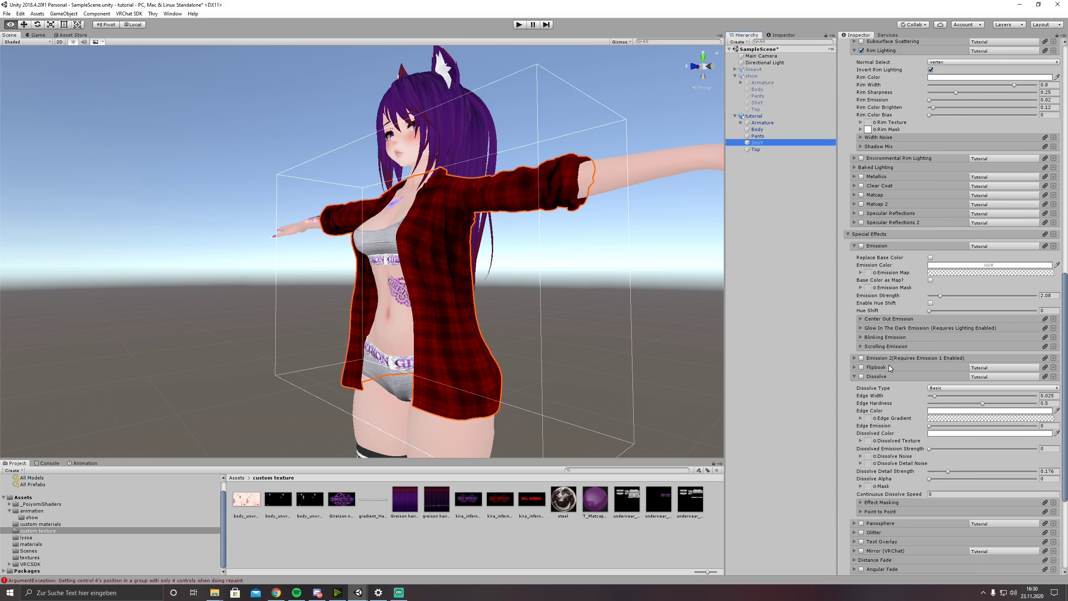
key("super+plus")
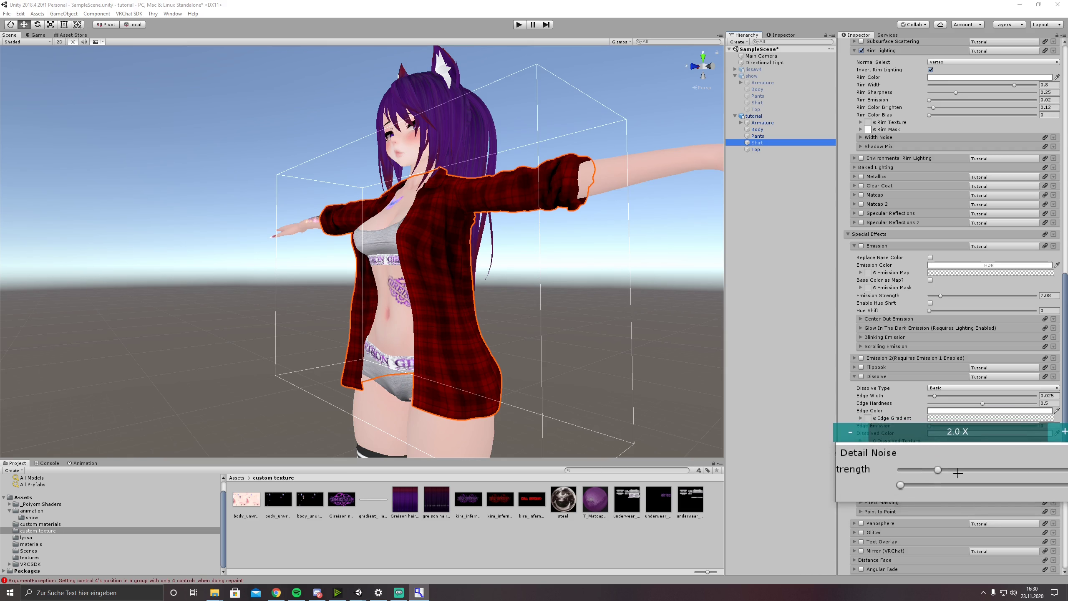
key("super+Escape")
key("super+plus")
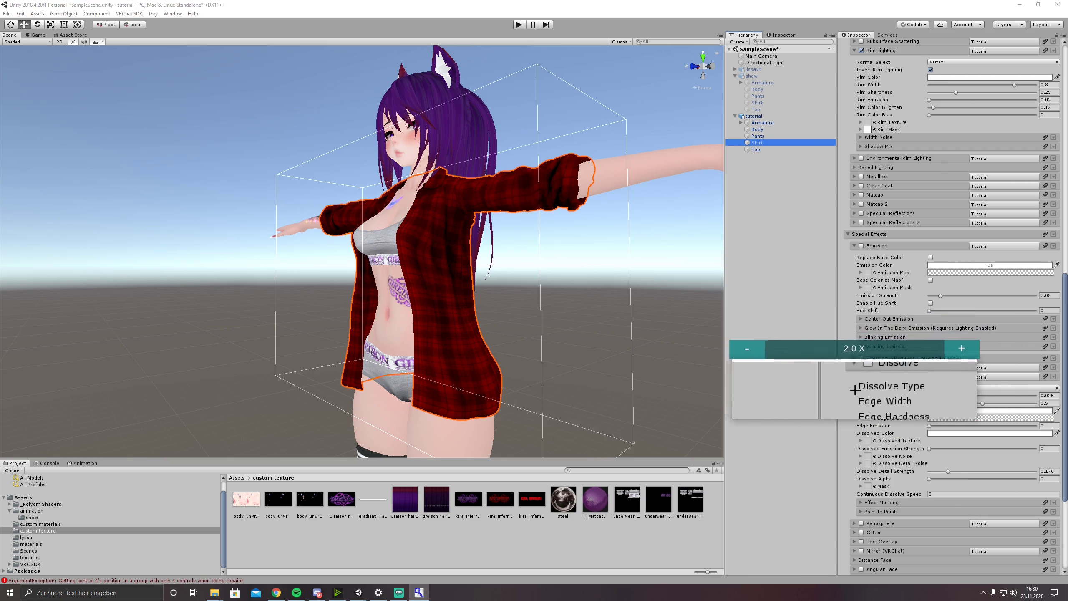
key("super+Escape")
scroll(912, 323, "up", 8)
scroll(911, 323, "up", 4)
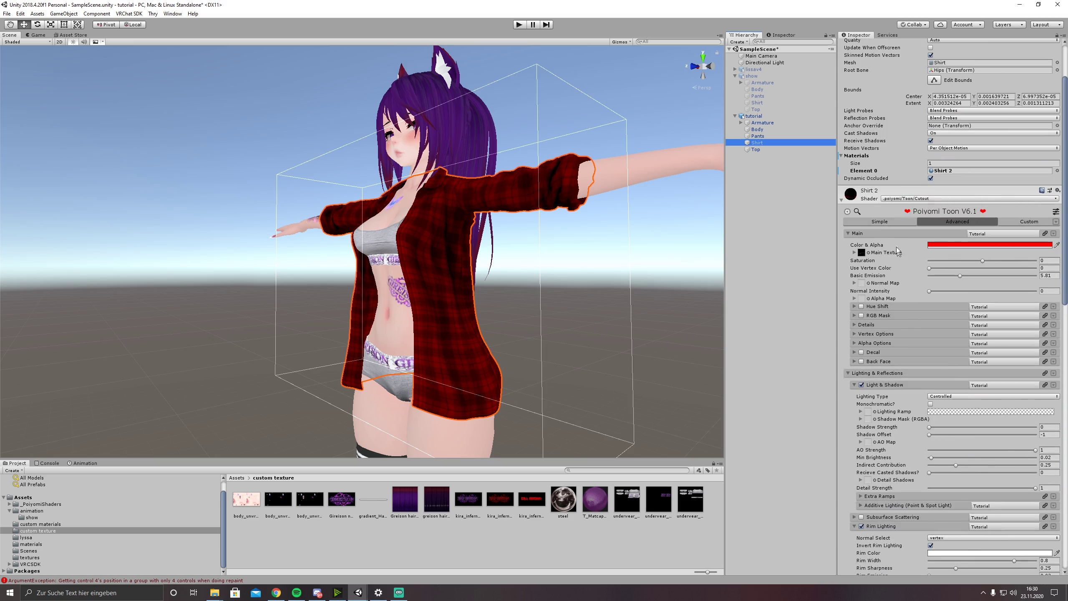
Switch the shirt material's Poiyomi settings to the Simple view.
left_click(879, 222)
scroll(908, 253, "down", 4)
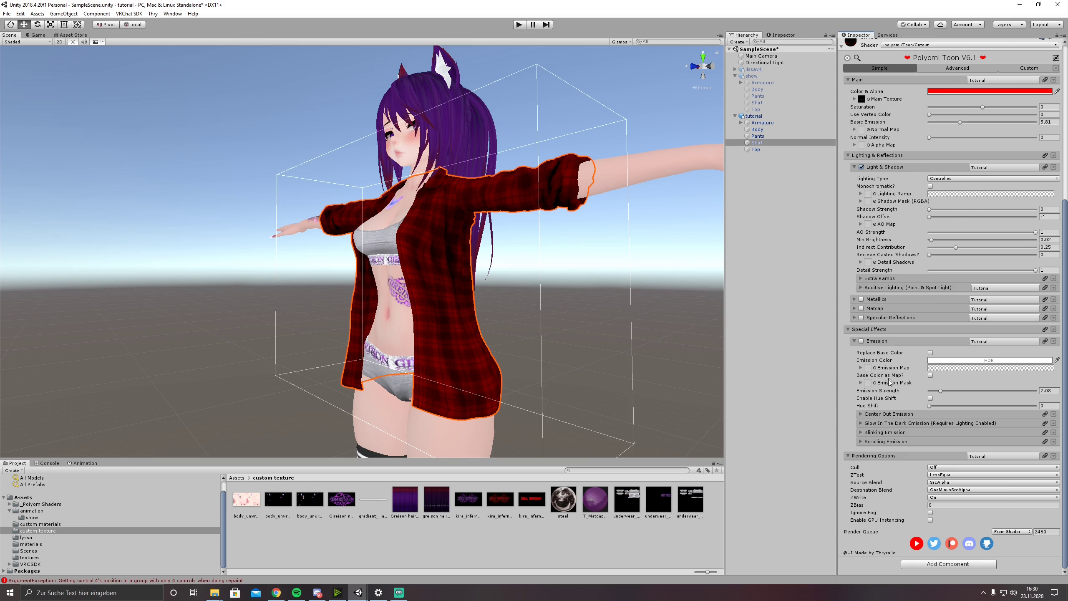
scroll(907, 294, "up", 5)
key("super+plus")
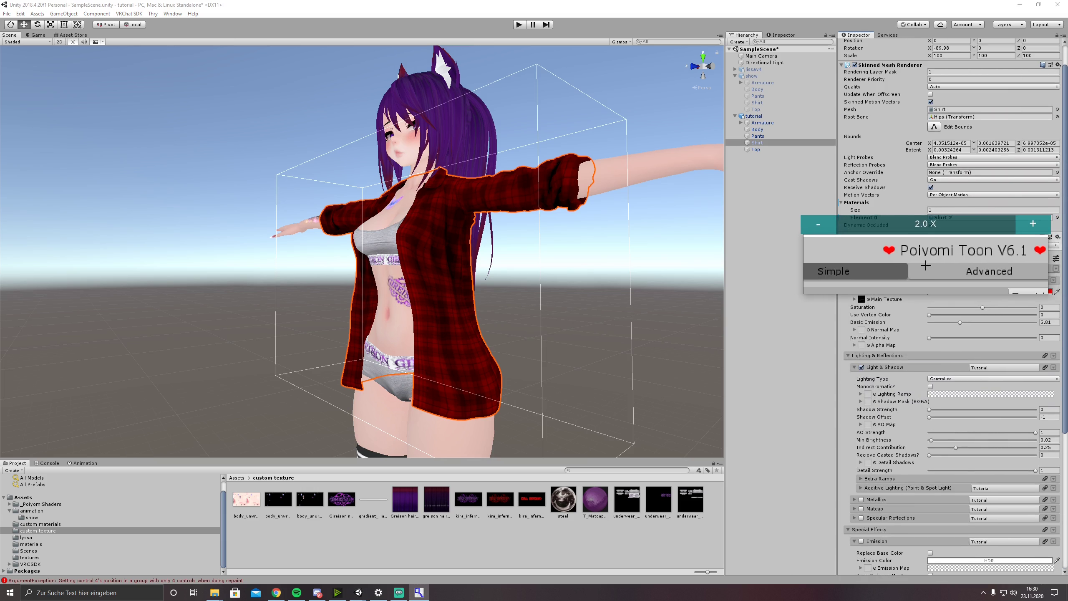
key("super+Escape")
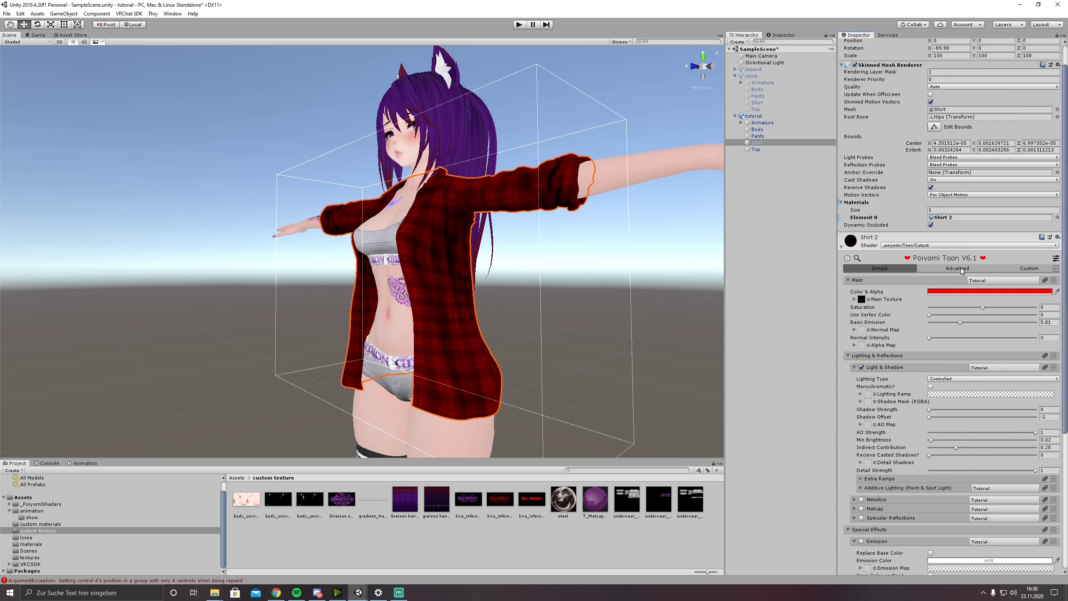
Show the Advanced settings of the shirt's Poiyomi material and enable its Dissolve effect.
left_click(960, 267)
scroll(924, 281, "down", 3)
scroll(928, 269, "down", 12)
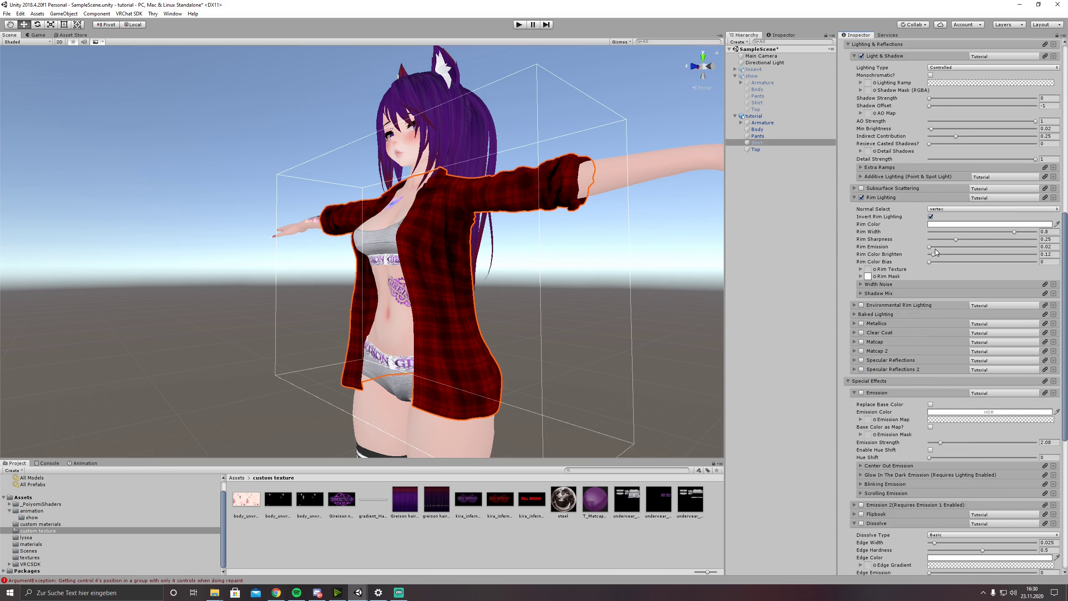
scroll(923, 276, "down", 4)
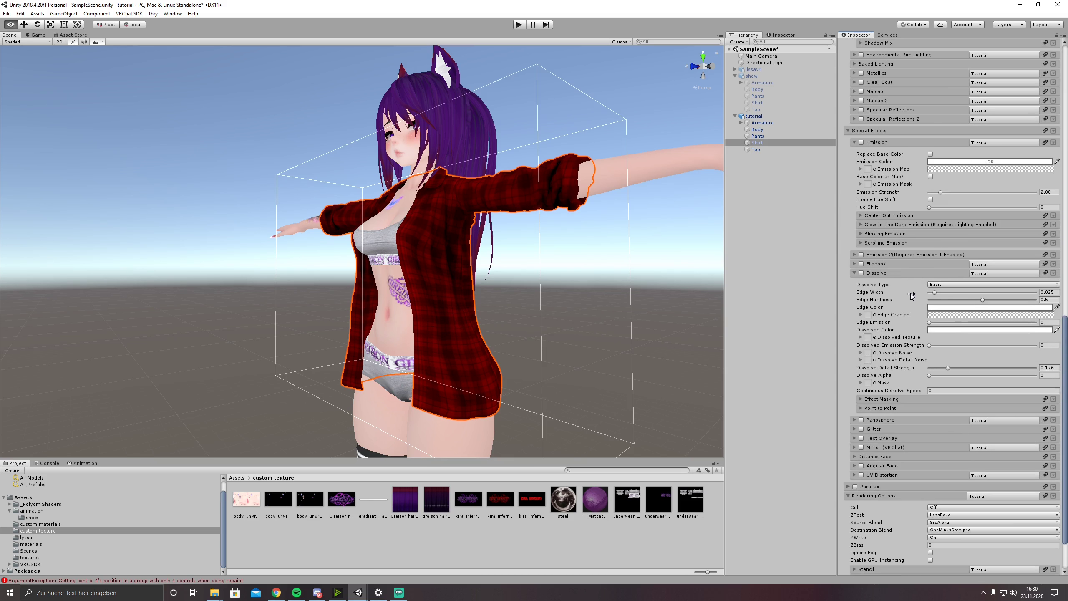
key("super+plus")
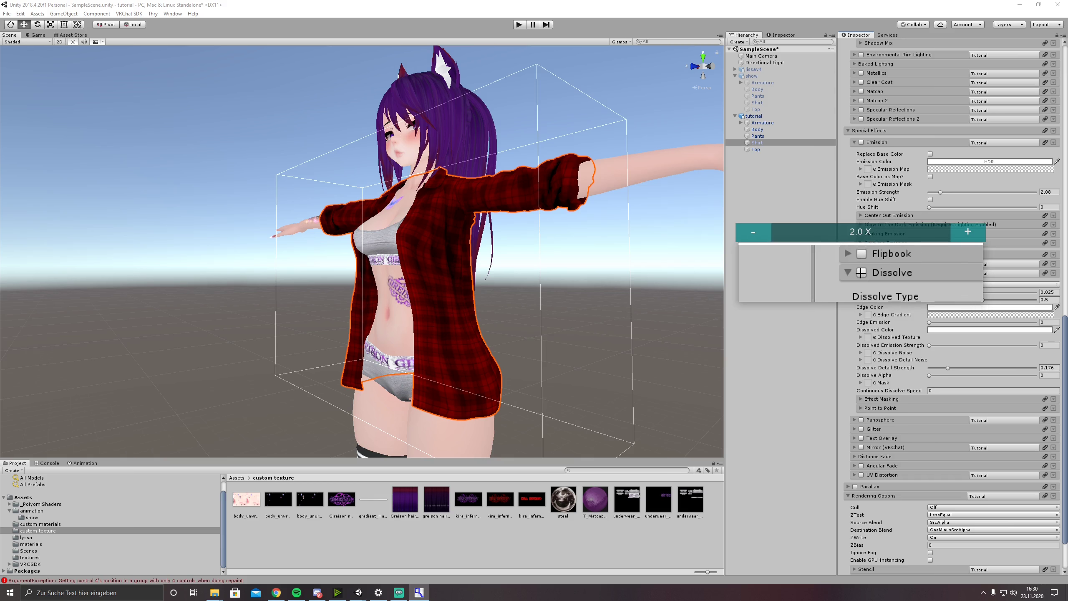
key("super+Escape")
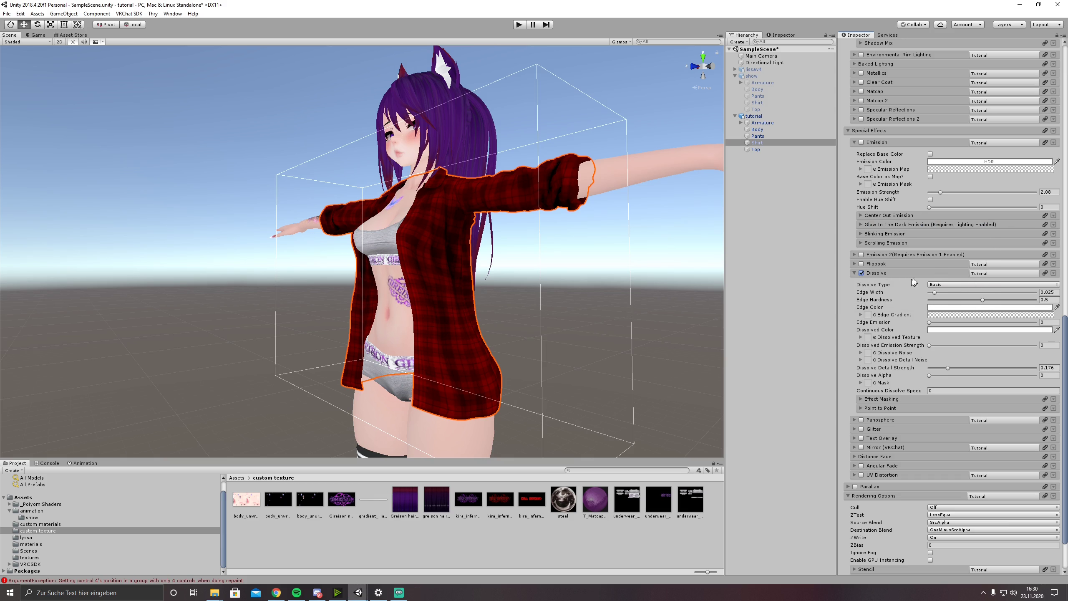
Set the Dissolve Type of the shirt material to Point2Point.
key("super+plus")
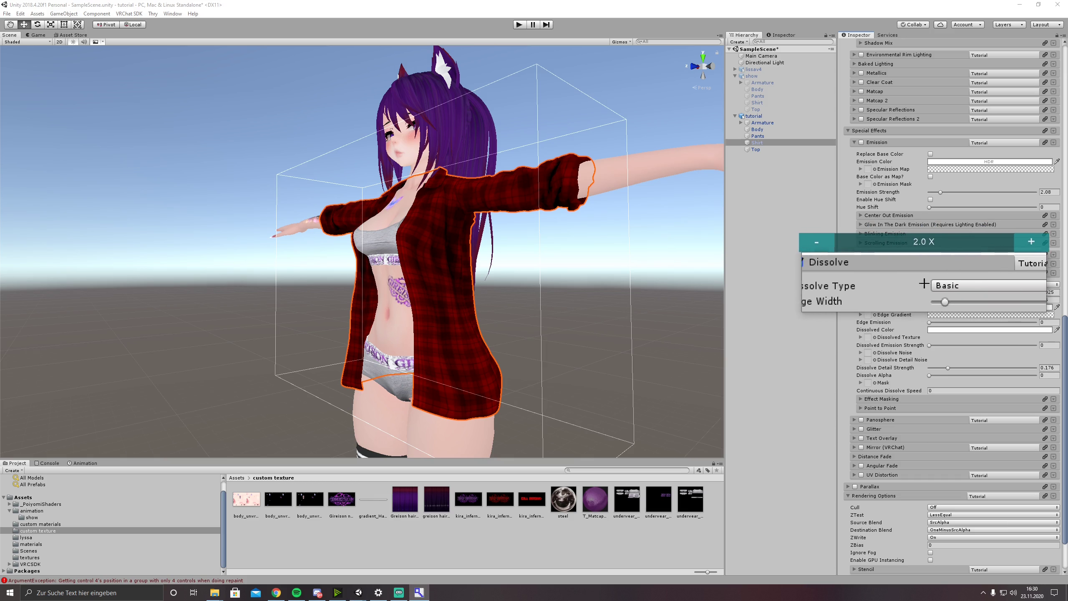
key("super+Escape")
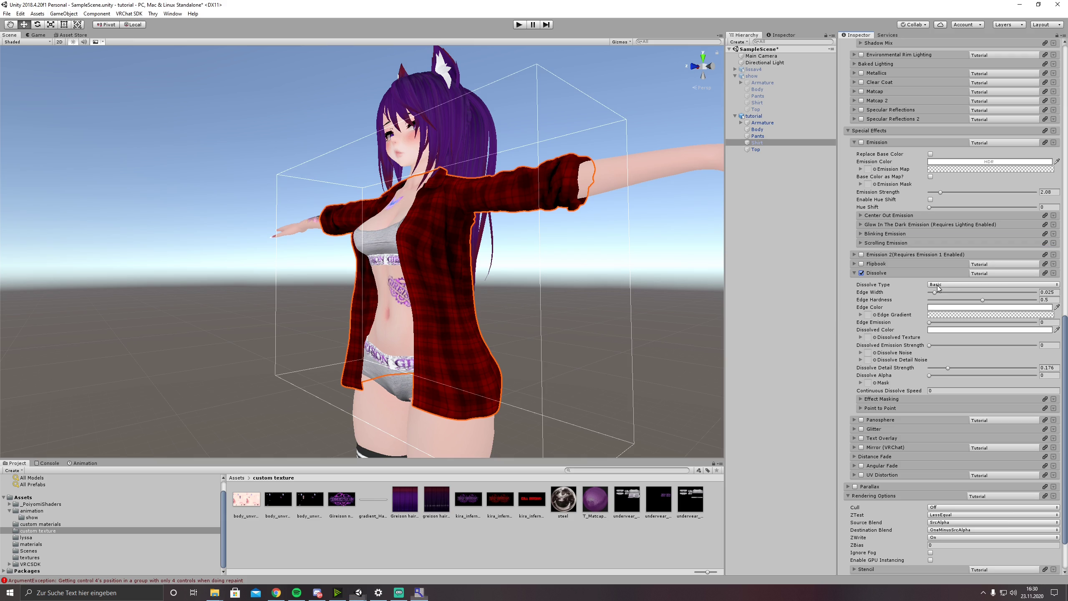
left_click(941, 284)
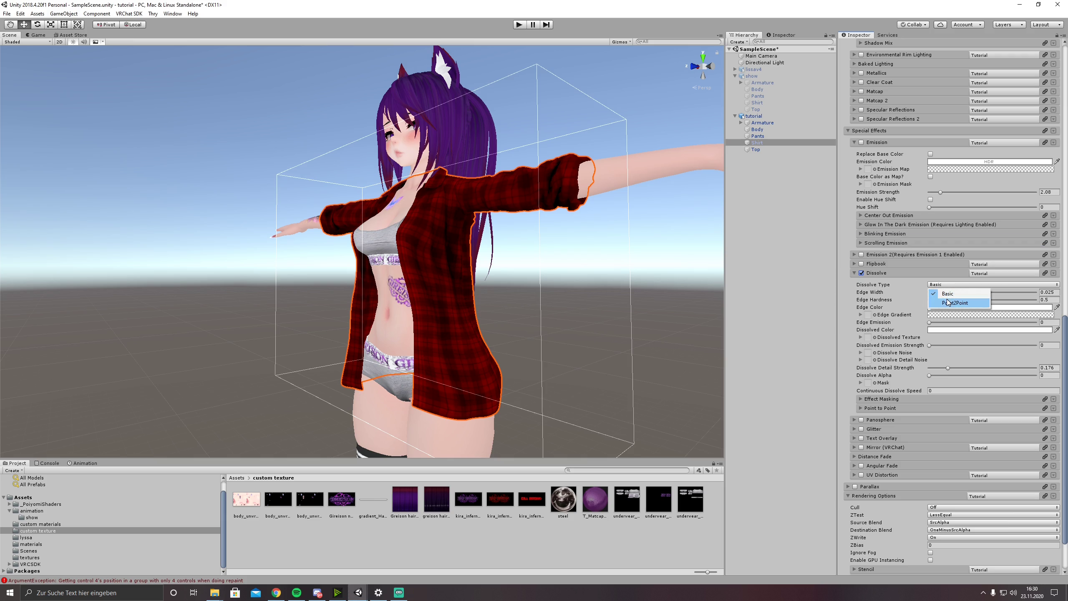
left_click(947, 302)
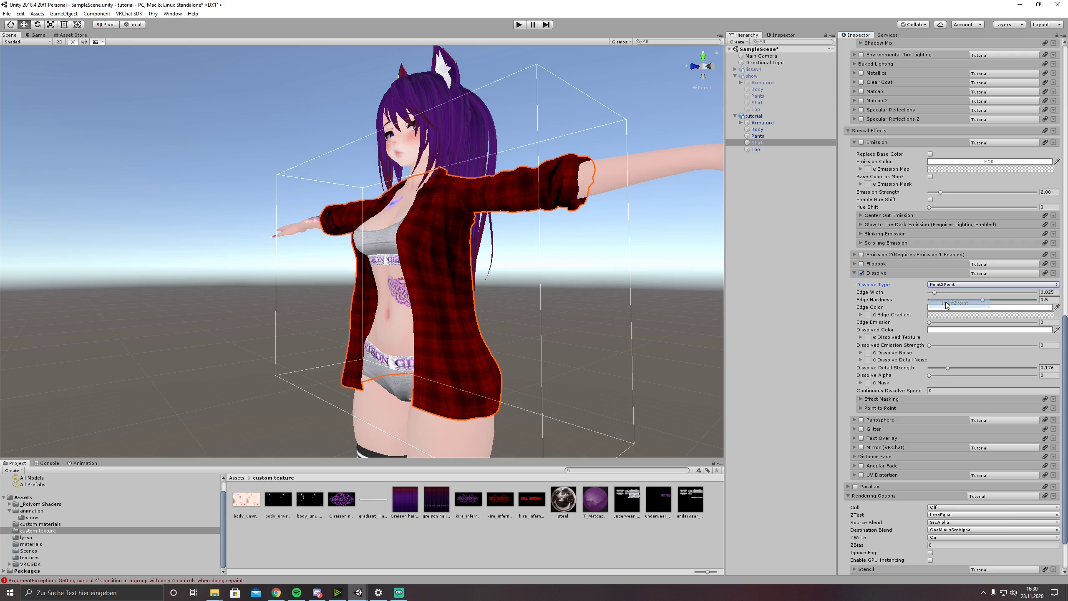
Expand the Point to Point settings of the shirt's Dissolve effect.
scroll(933, 278, "down", 3)
key("super+plus")
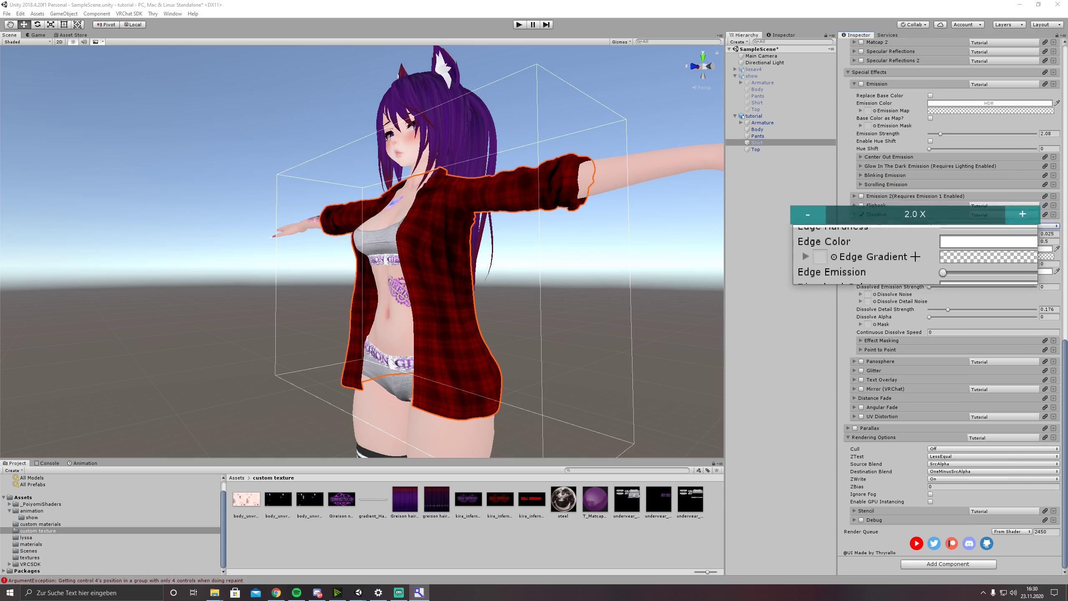
key("super+Escape")
left_click(867, 350)
key("super+plus")
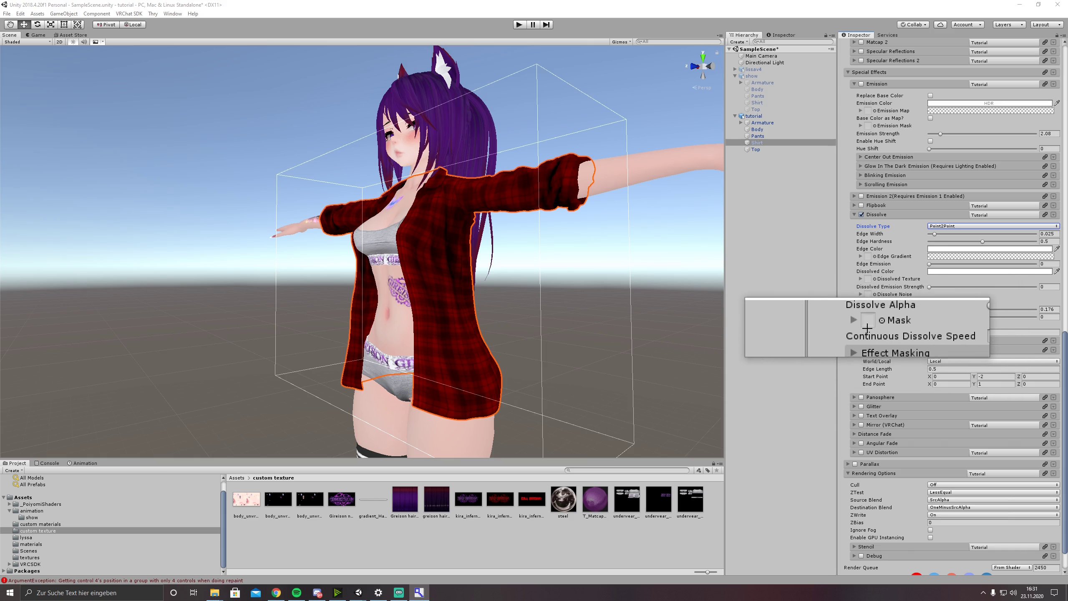
key("super+Escape")
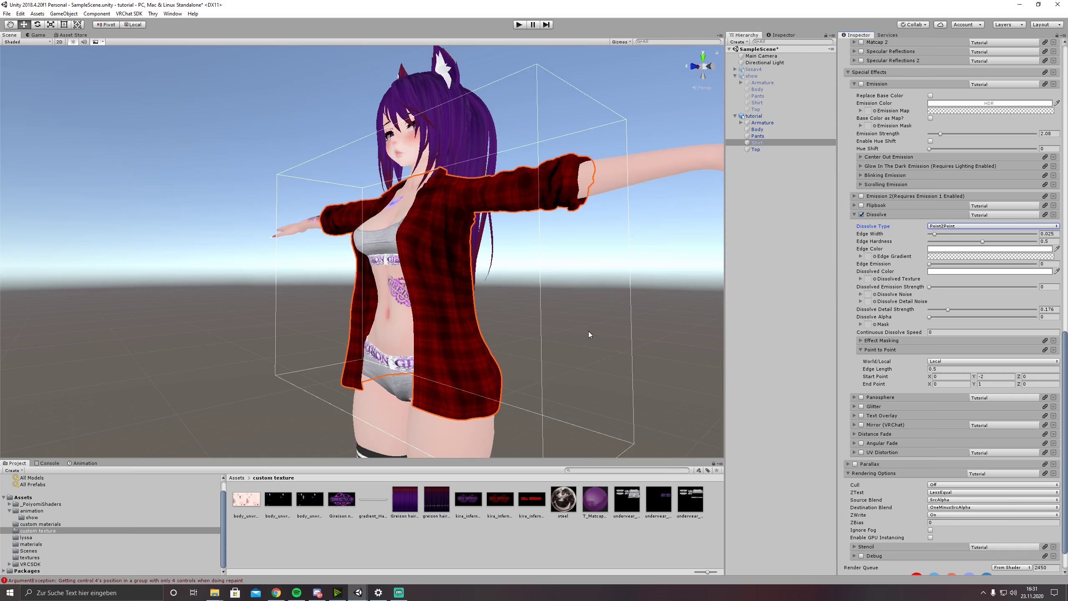
Test the Dissolve Alpha value on the shirt from the front, leaving it at 0.
right_click_drag(589, 332, 629, 342)
key("a")
key("super+plus")
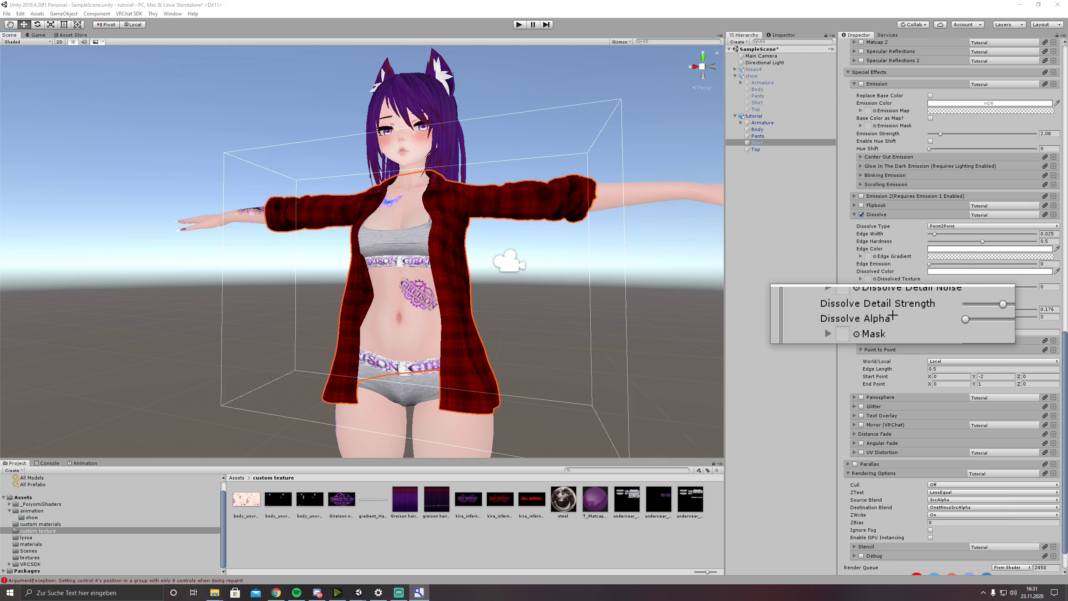
key("super+Escape")
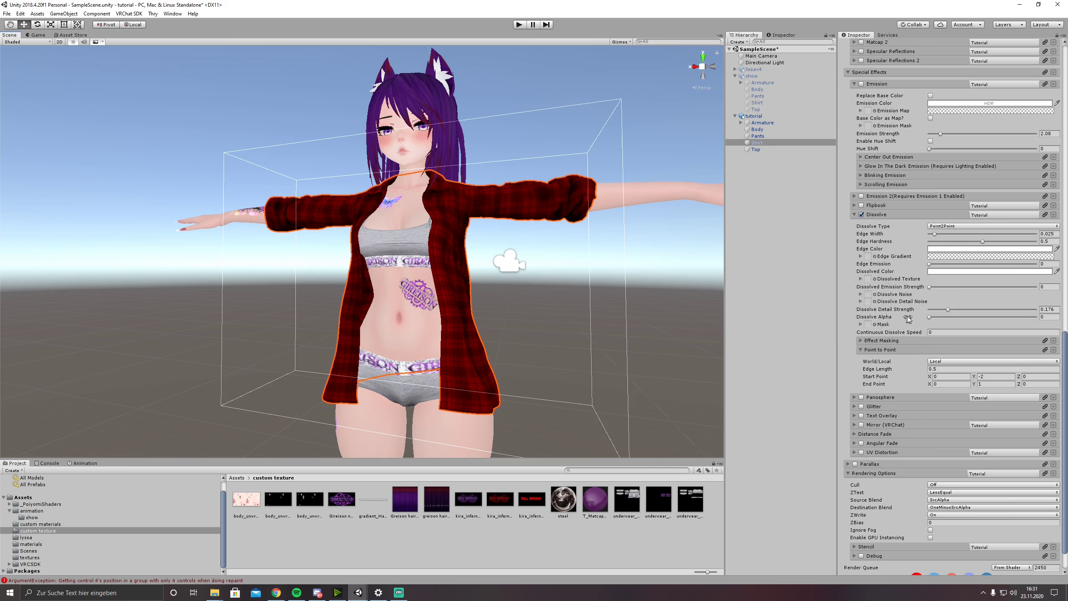
mouse_move(929, 316)
left_mouse_down()
mouse_move(1051, 325)
mouse_move(930, 325)
left_mouse_up()
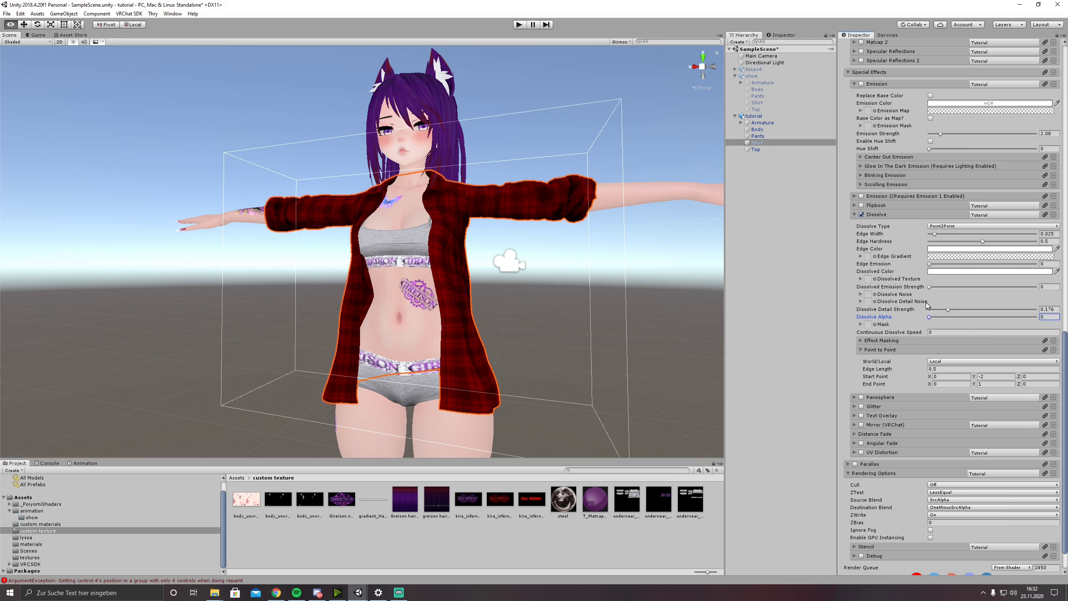
Set the alpha of the shirt's Dissolved Color to 0.
key("super+plus")
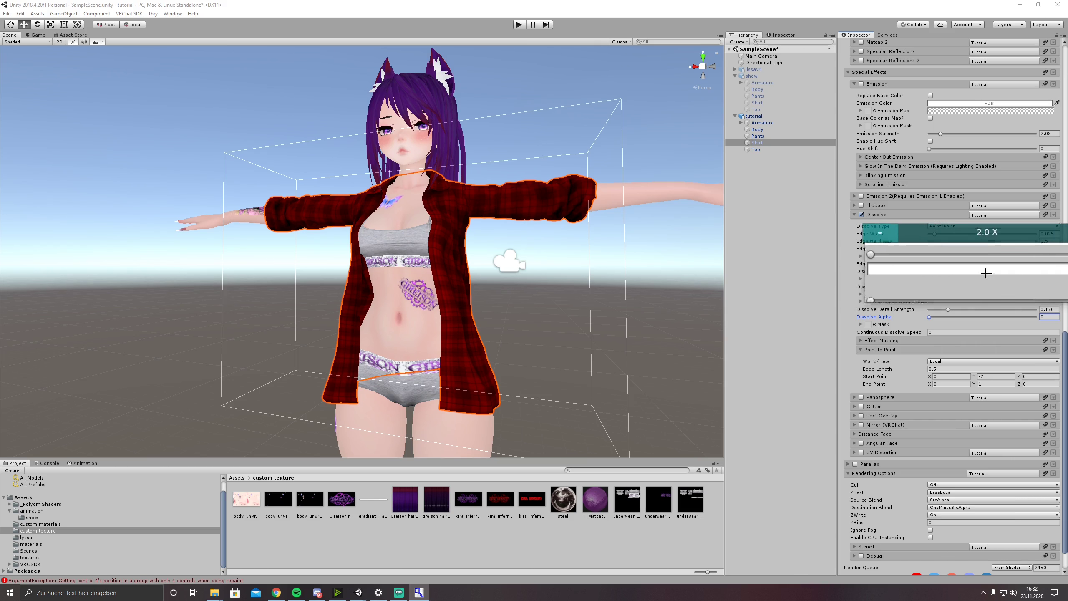
left_click(981, 271)
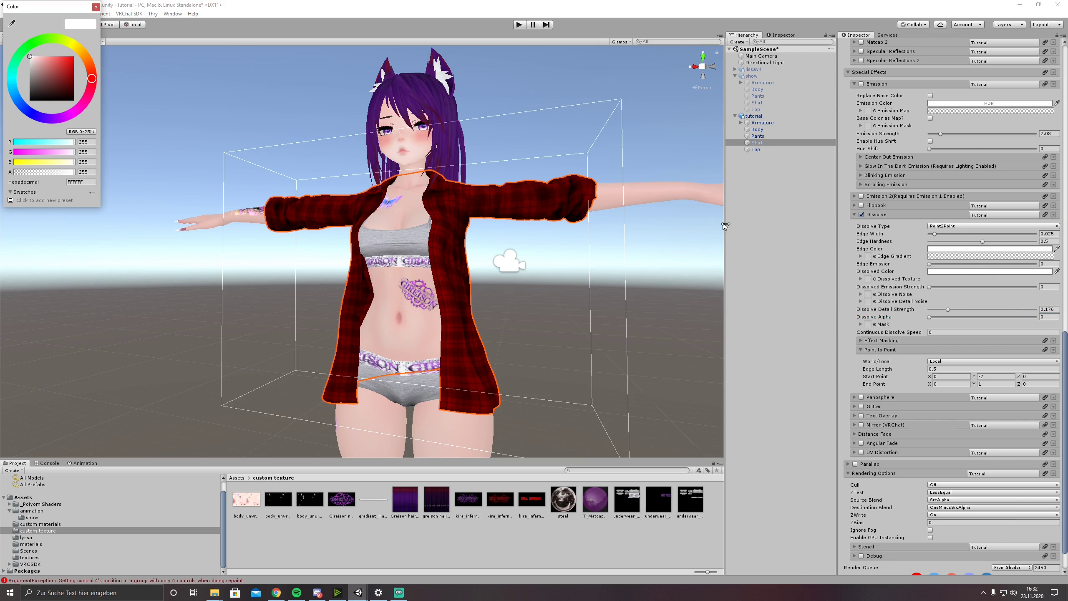
key("super+Escape")
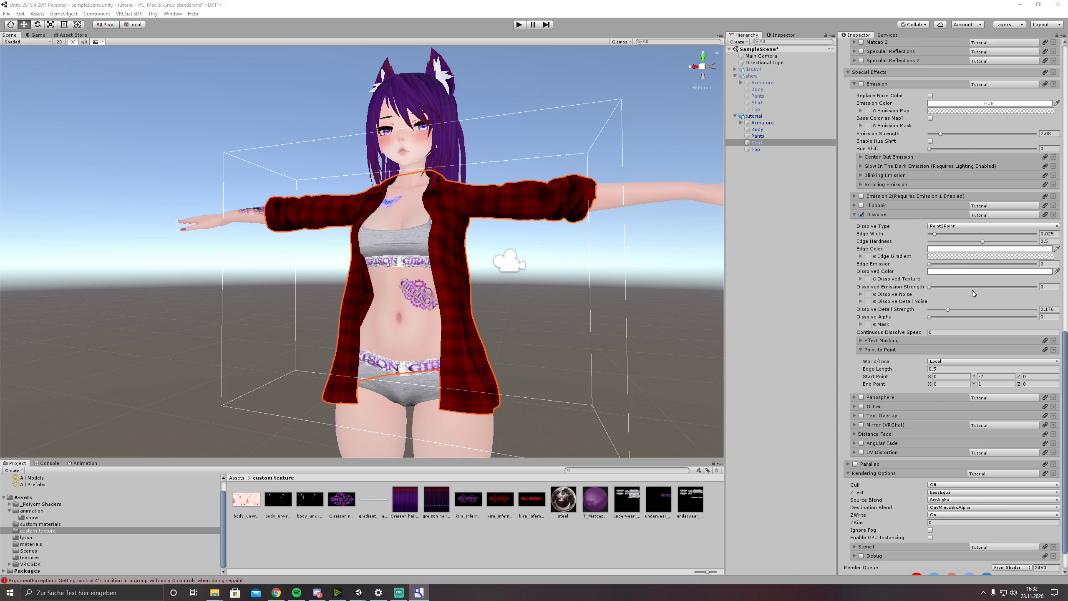
left_click(976, 272)
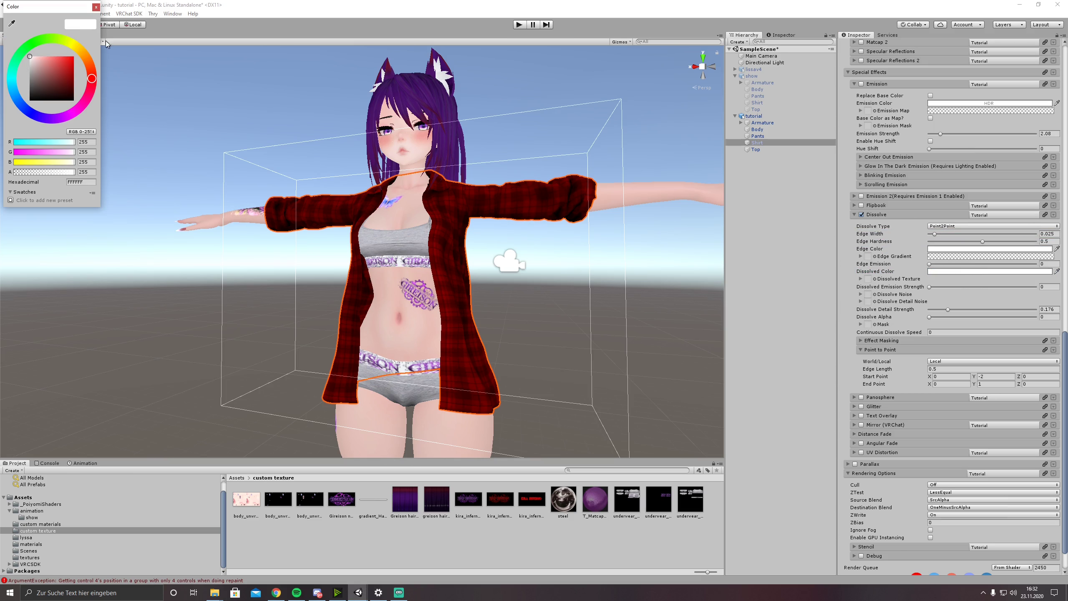
left_click_drag(55, 10, 576, 122)
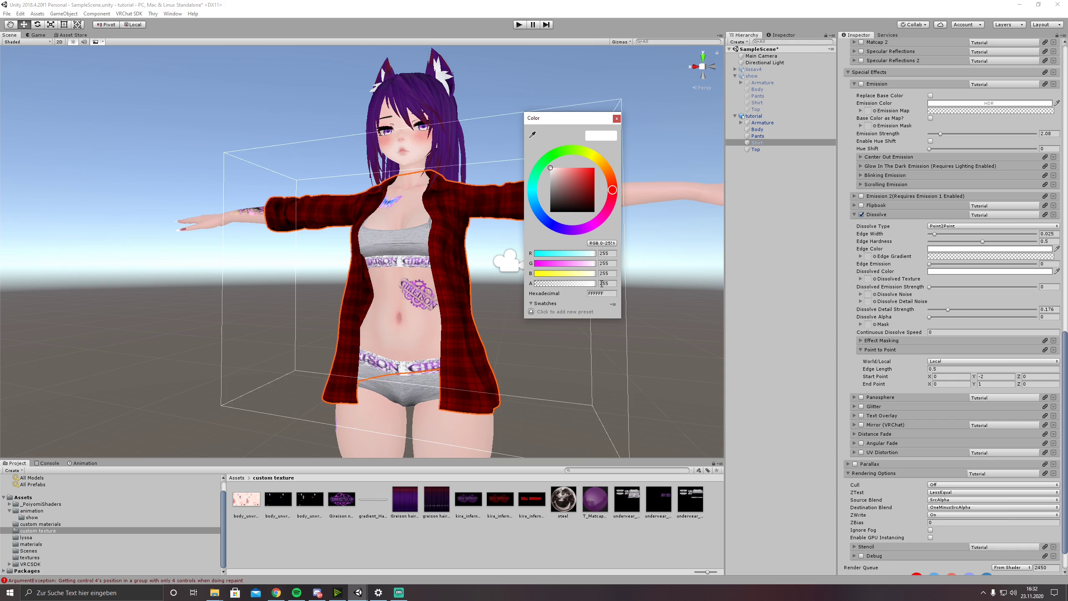
left_click(602, 283)
type("0")
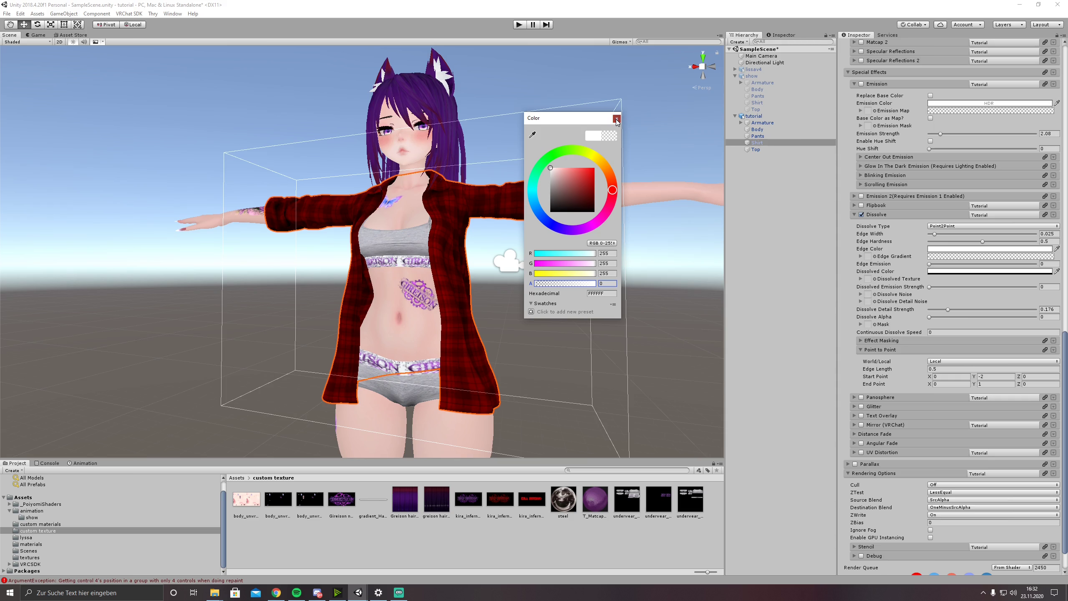
left_click(617, 119)
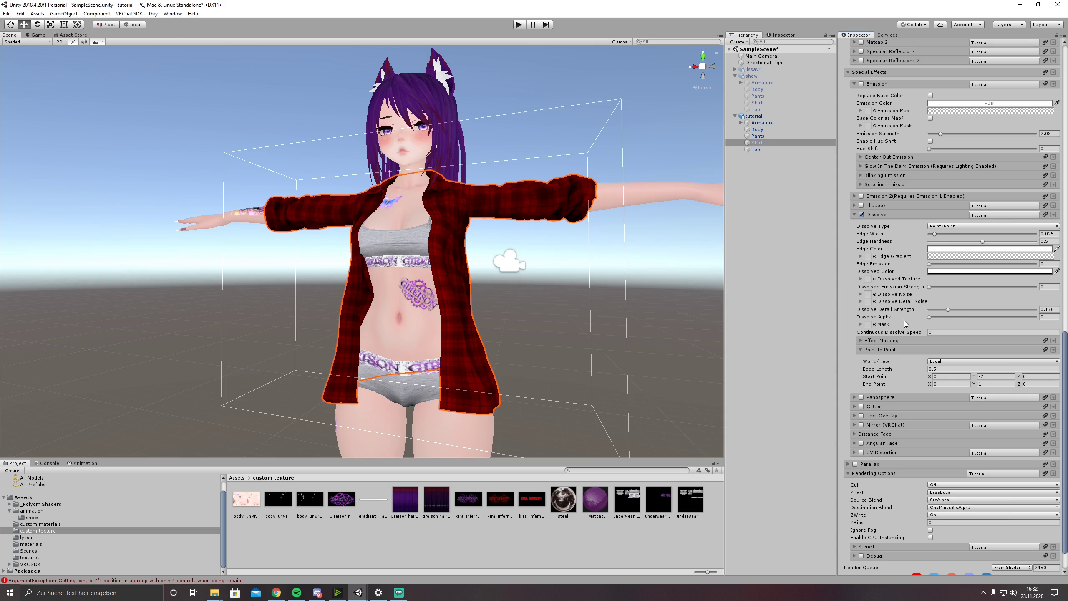
Raise the shirt's Dissolve Alpha to 0.534 and assign the T_Noise_No (19) texture to Dissolve Noise.
left_click_drag(929, 317, 986, 318)
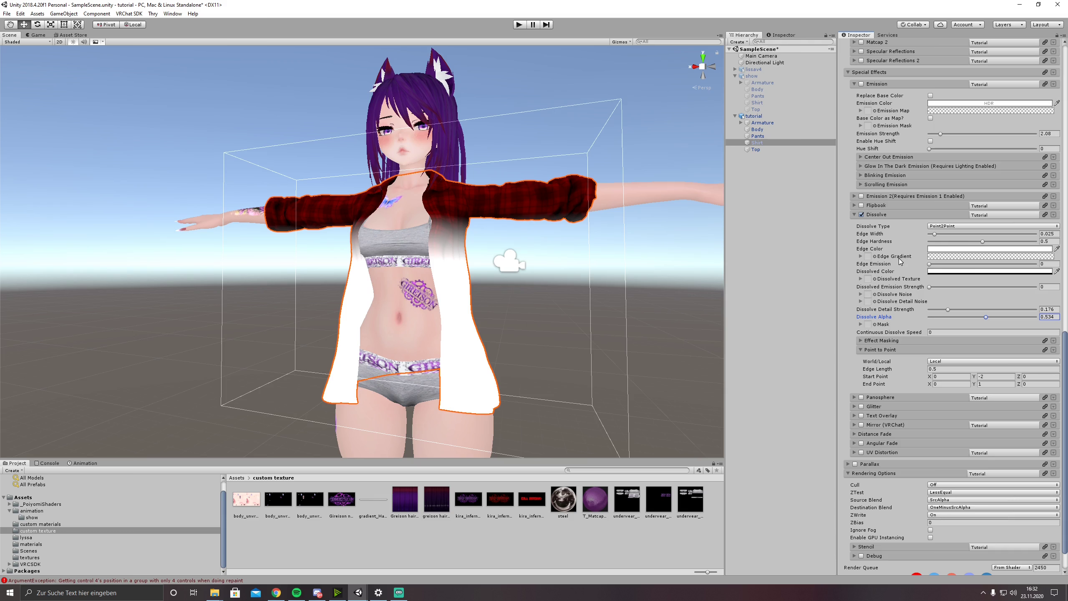
left_click(875, 294)
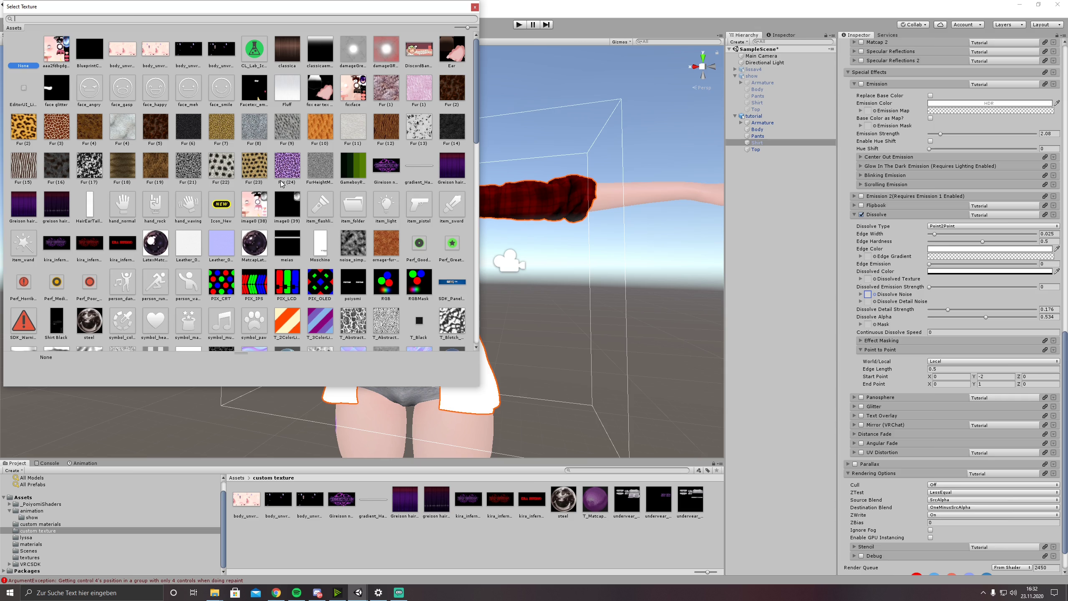
scroll(244, 278, "down", 3)
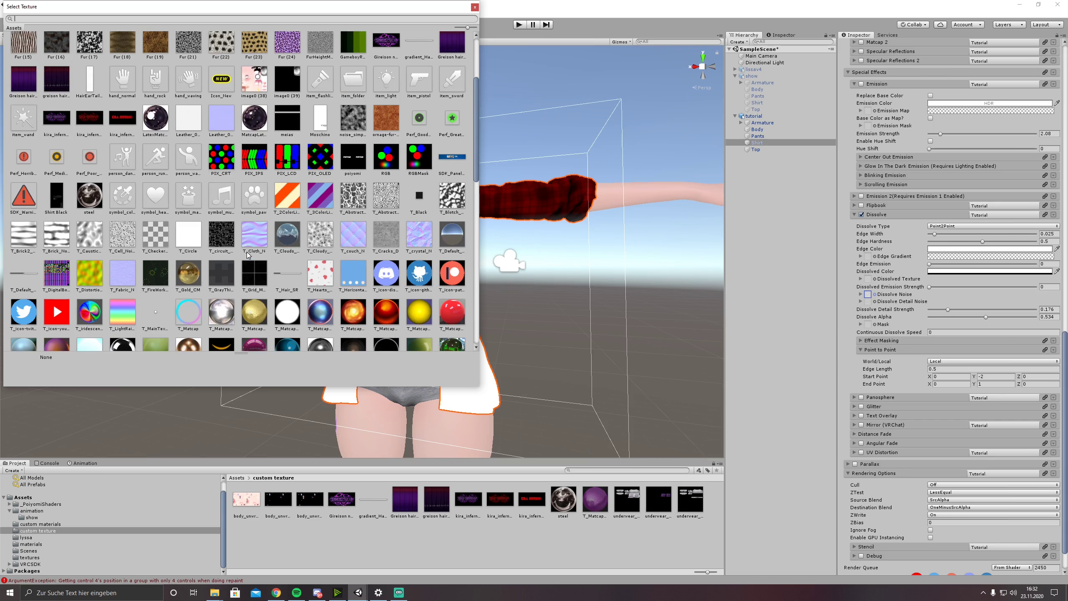
type("noise")
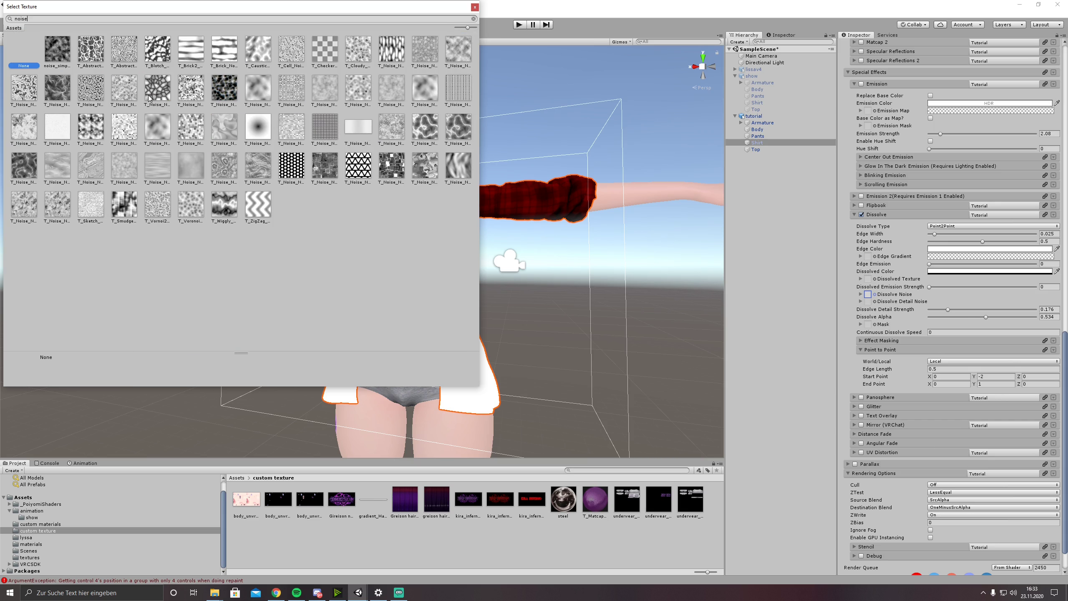
left_click_drag(149, 2, 611, 54)
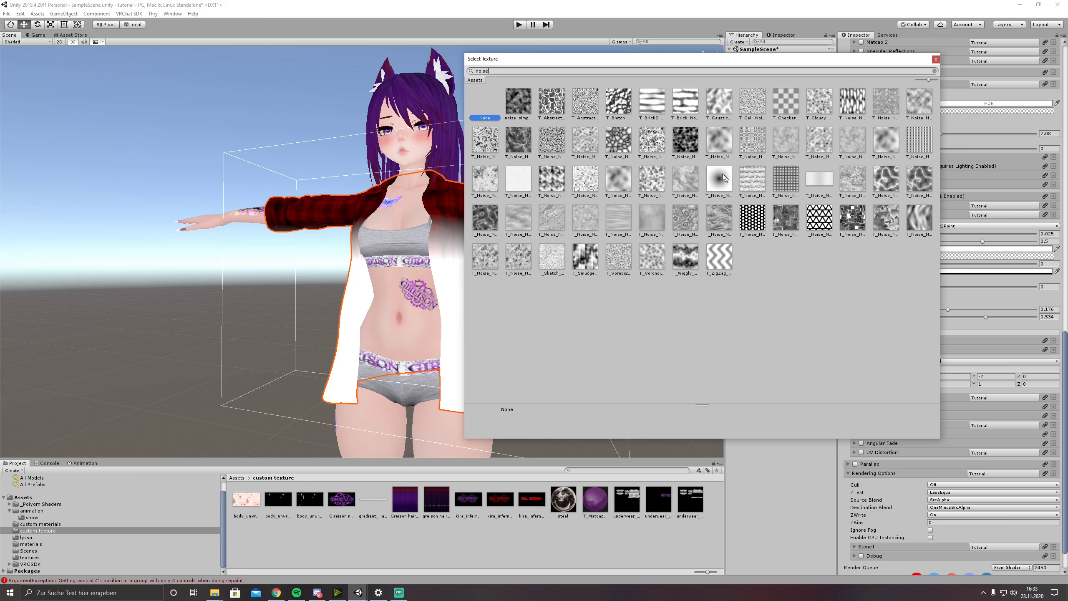
left_click_drag(725, 59, 636, 62)
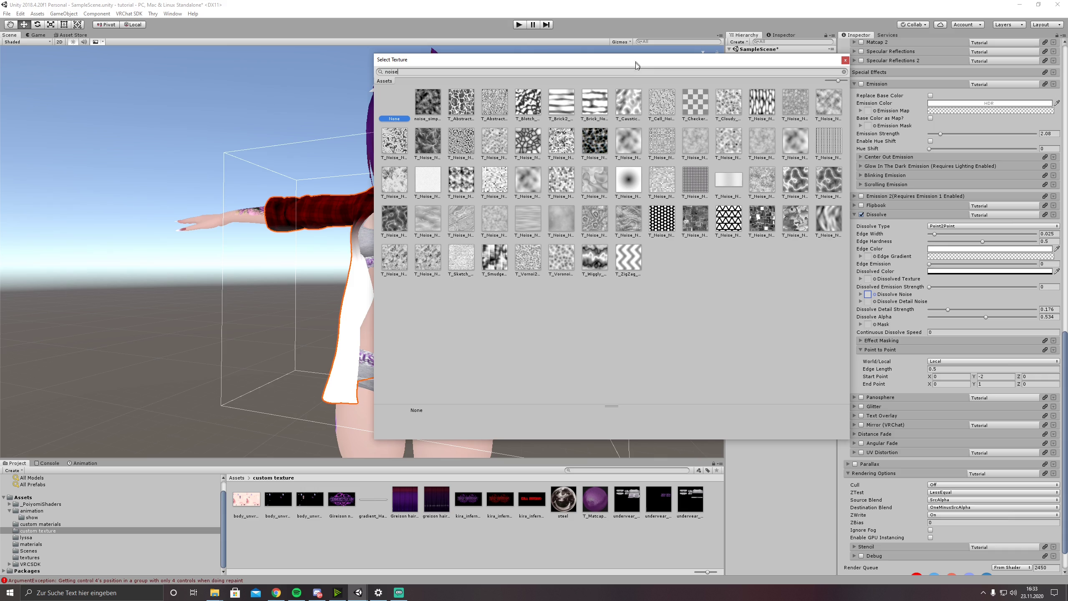
left_click(630, 184)
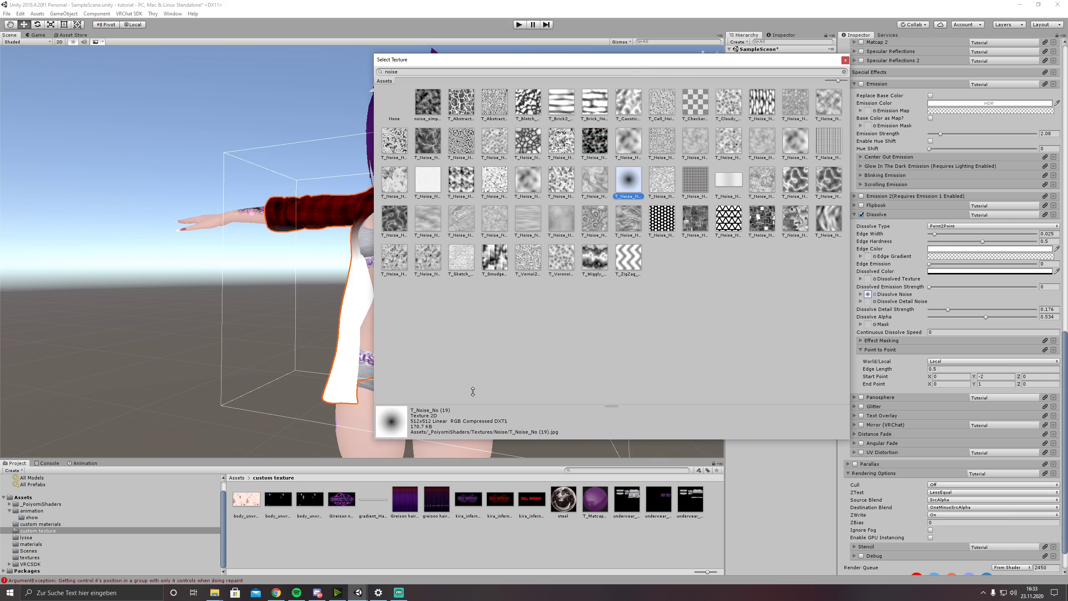
left_click(844, 61)
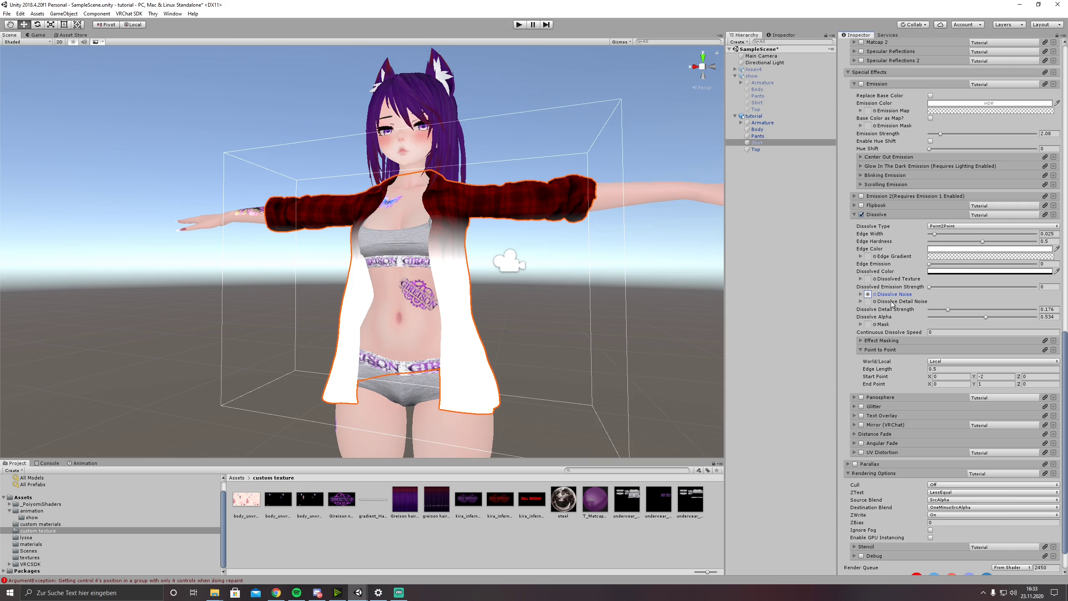
Try several noise textures as the shirt's Dissolve Detail Noise, ending with T_Noise_No.png (14).
left_click(875, 302)
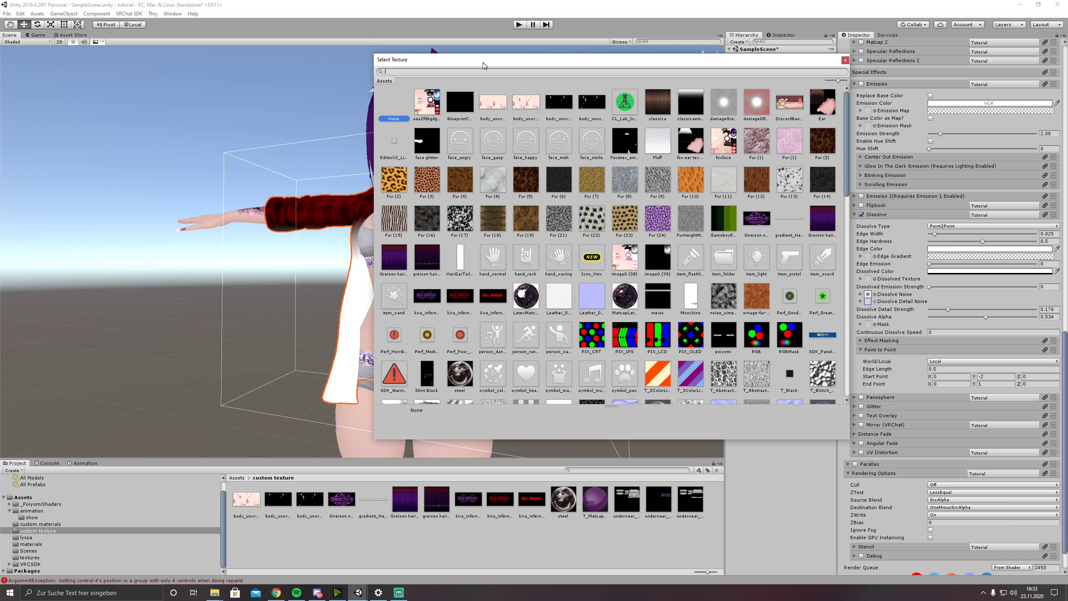
type("noise")
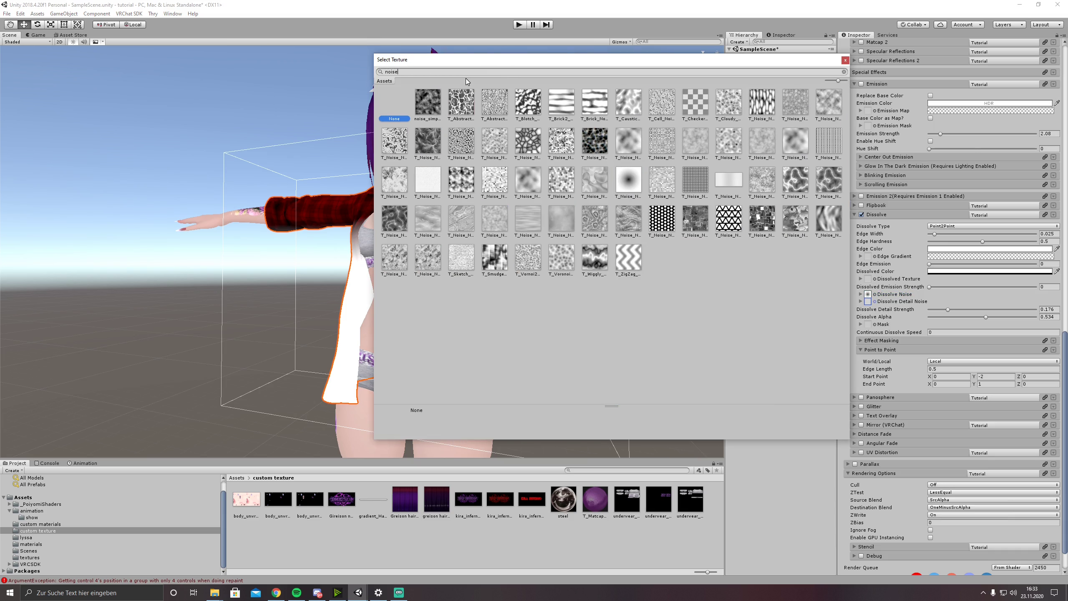
left_click_drag(471, 61, 598, 195)
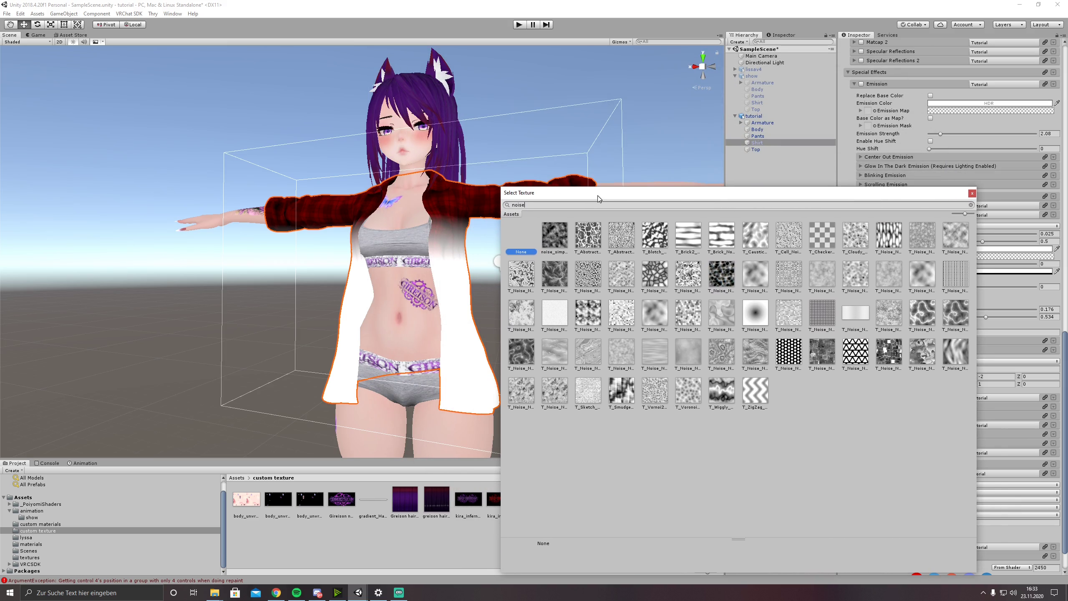
left_click(589, 235)
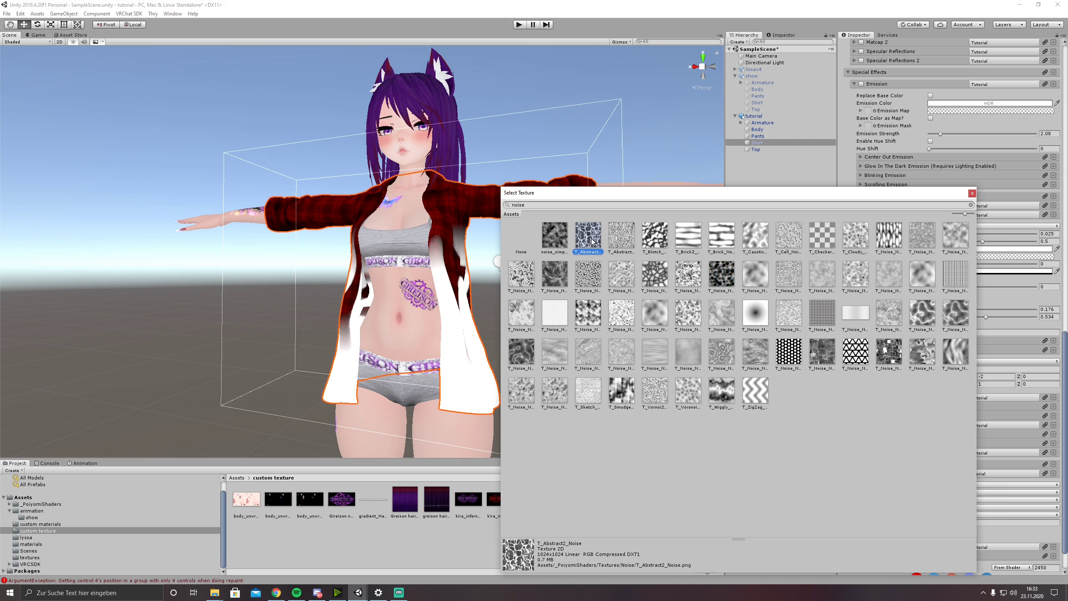
left_click(630, 238)
left_click(655, 236)
left_click(690, 237)
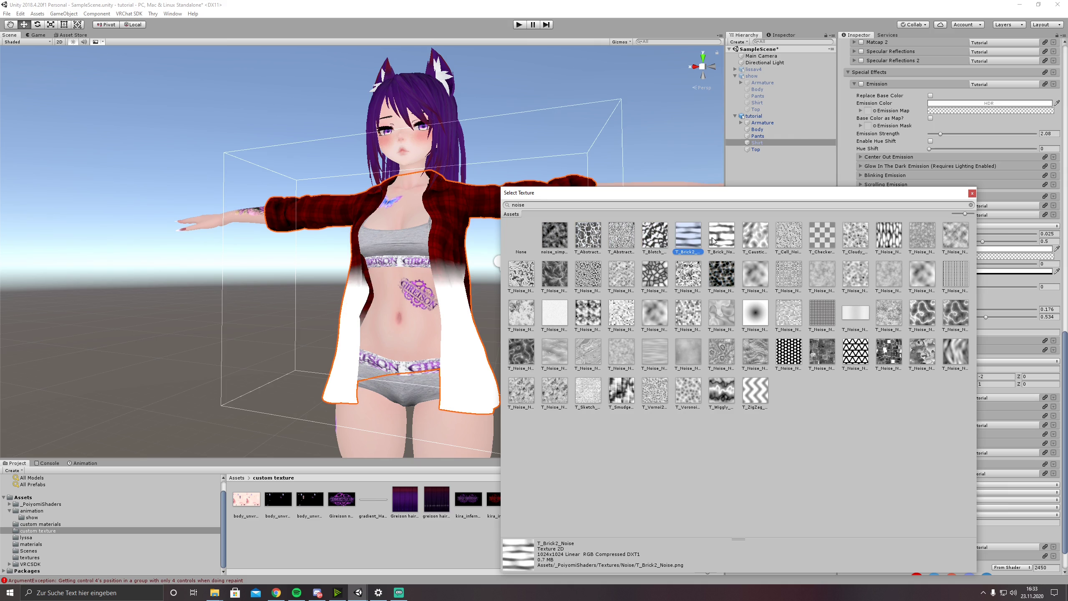
left_click(728, 240)
left_click(753, 236)
left_click(787, 238)
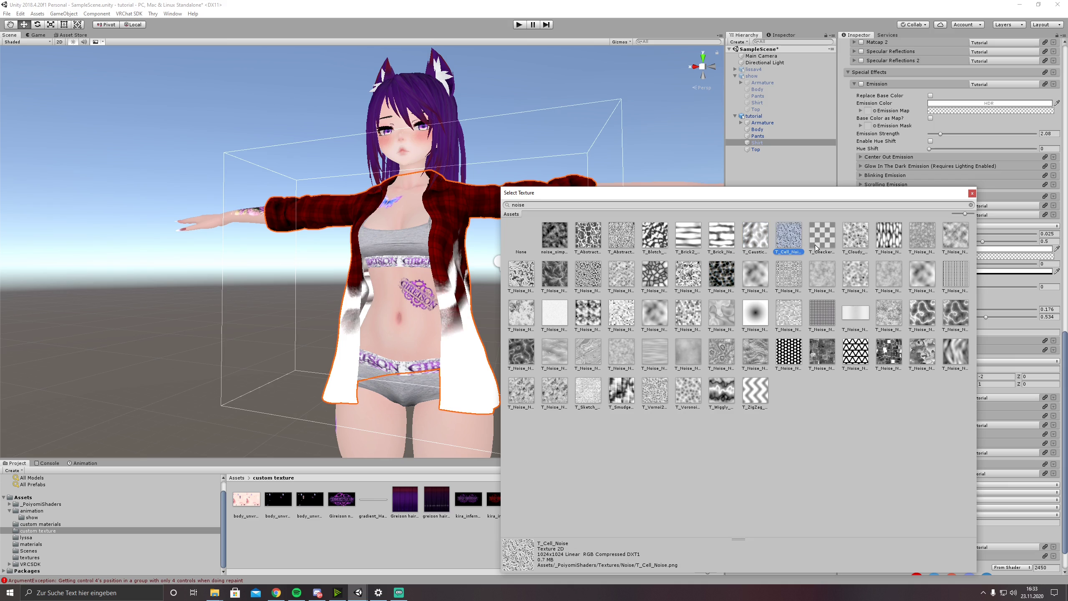
left_click(825, 246)
left_click(854, 246)
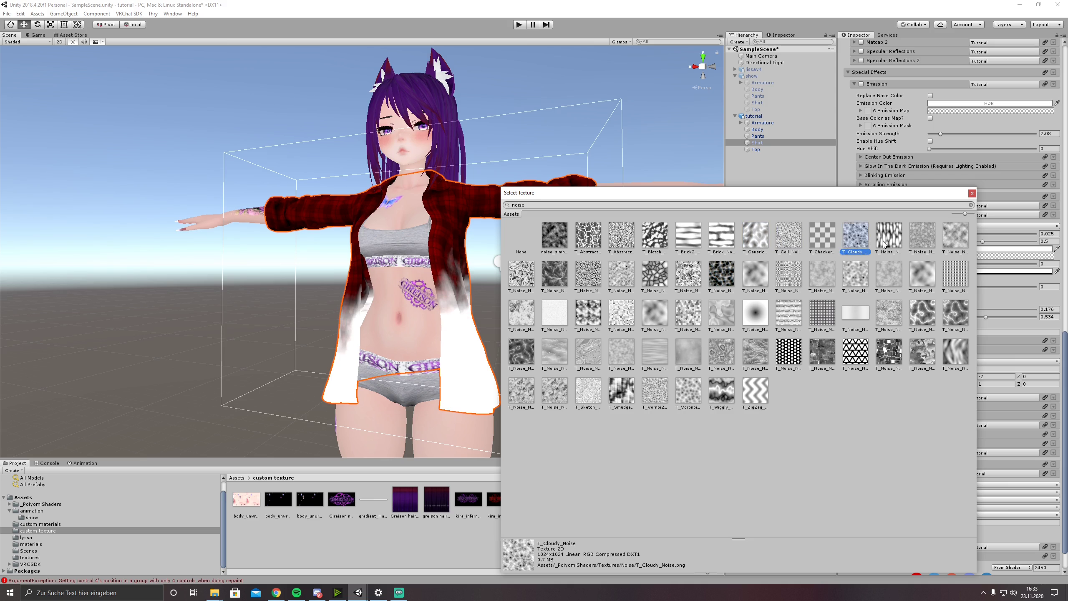
left_click(886, 243)
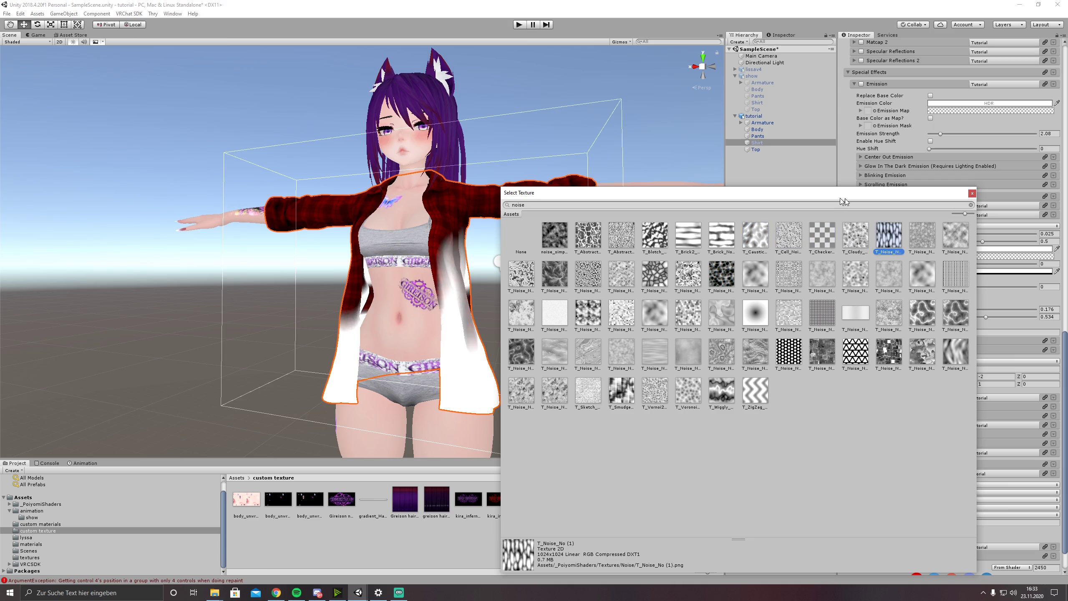
left_click(888, 352)
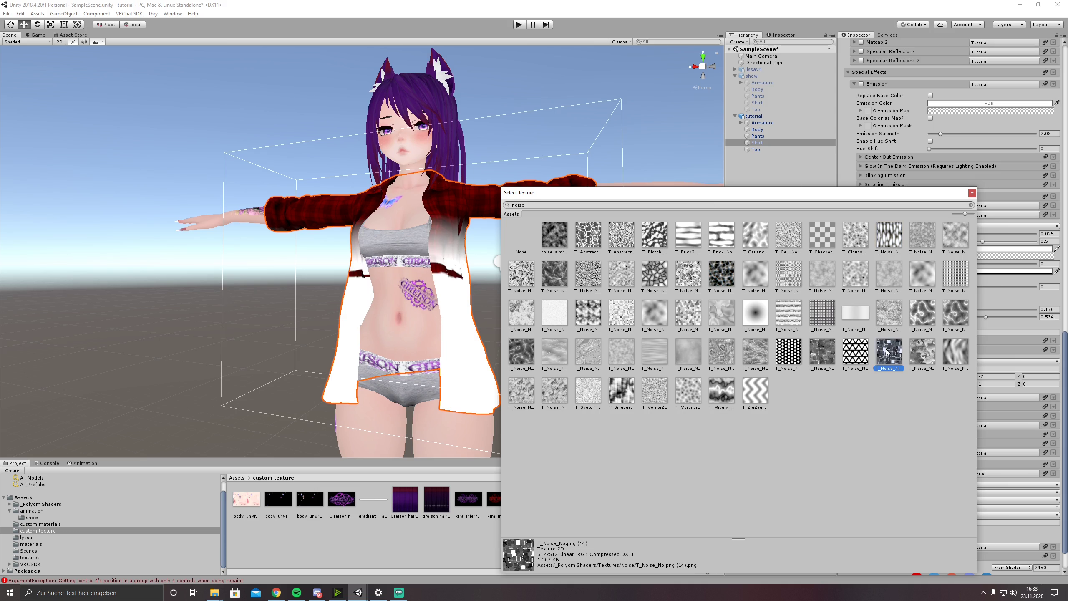
left_click(972, 193)
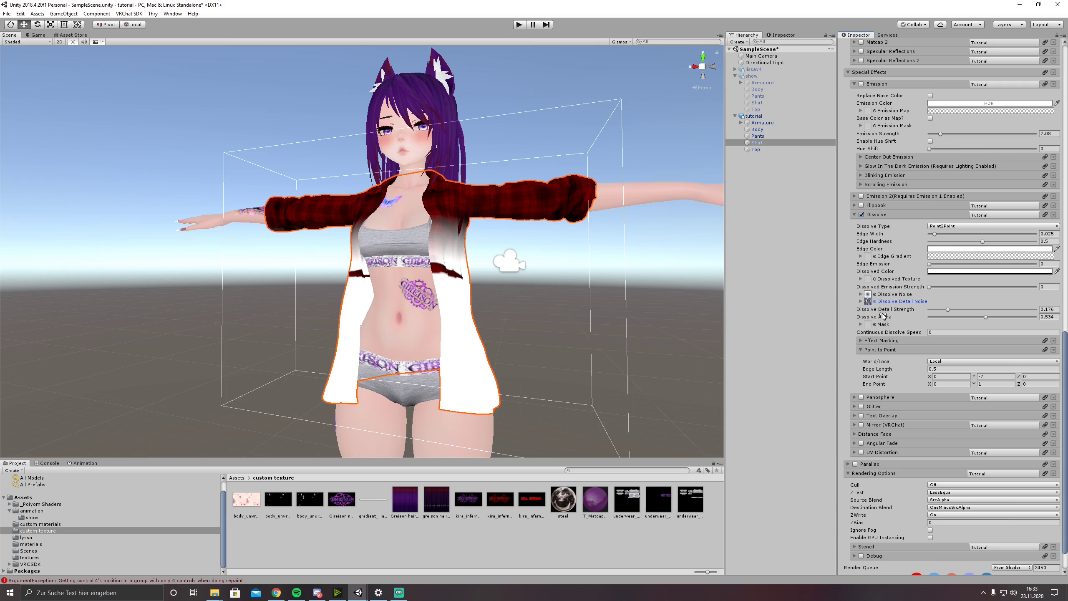
Set the Dissolve Detail Strength of the shirt material to 1.
key("super+plus")
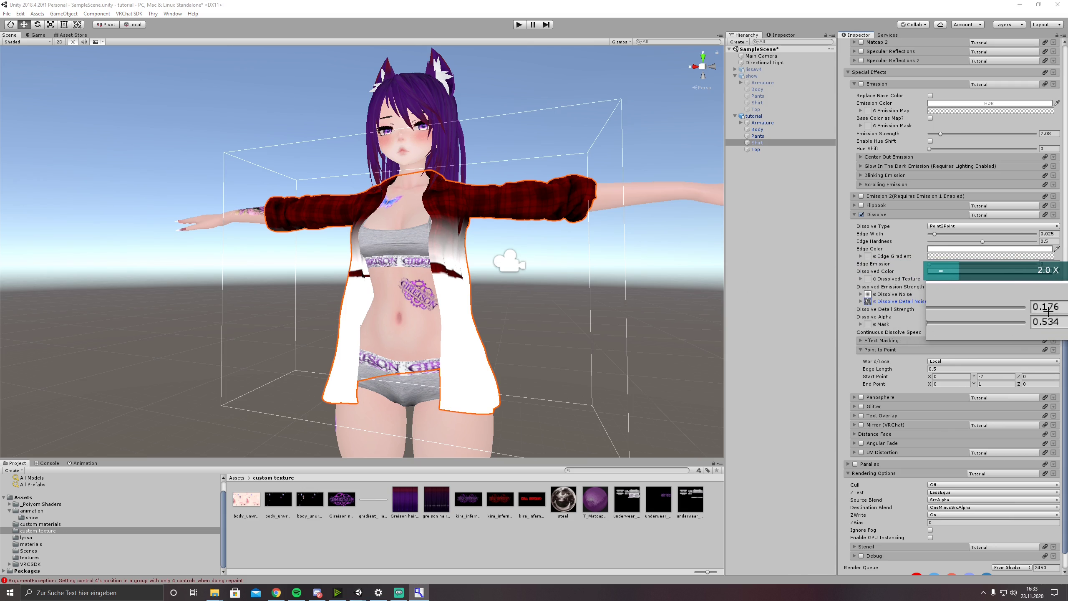
key("super+Escape")
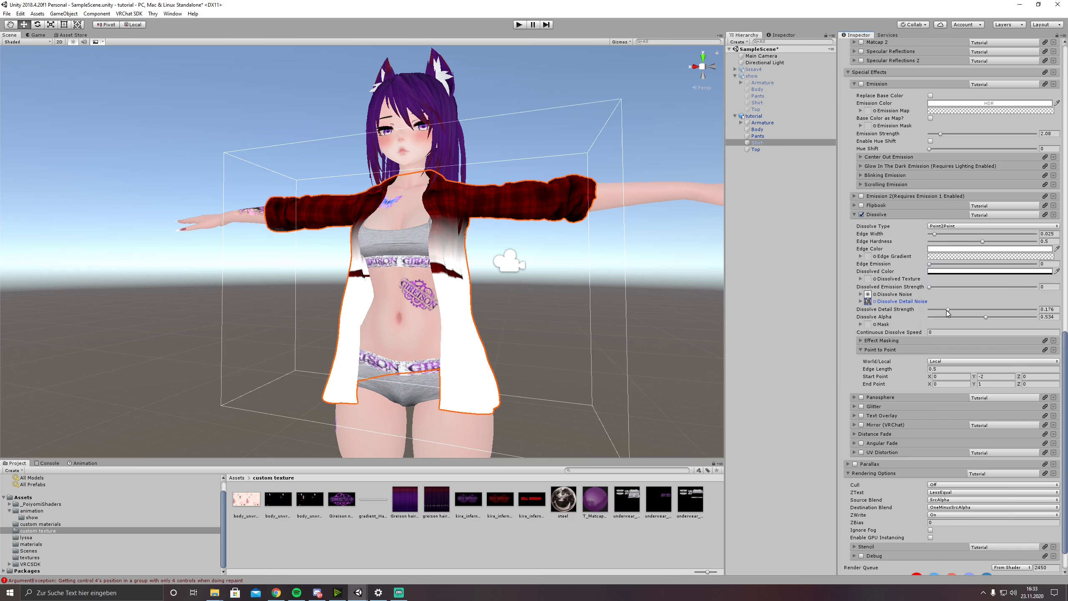
left_click_drag(948, 310, 1042, 312)
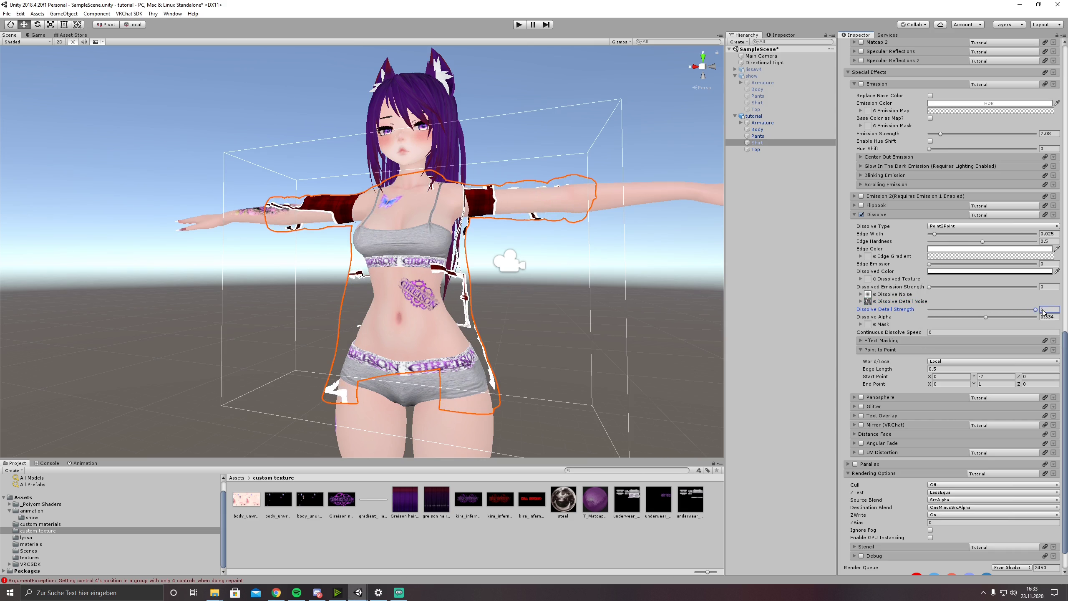
Test different Dissolve Alpha values on the shirt from the front and side, ending at 0.306.
left_click_drag(622, 278, 506, 272, "alt")
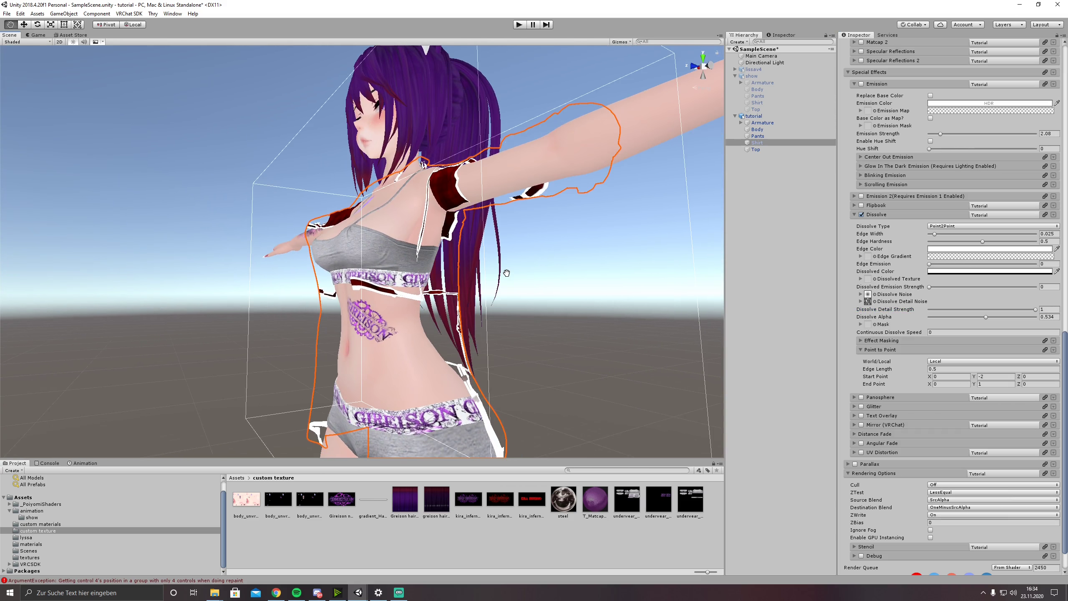
middle_click_drag(505, 273, 524, 307)
left_click_drag(524, 309, 558, 306, "alt")
middle_click_drag(558, 306, 582, 305)
left_click_drag(583, 306, 629, 295, "alt")
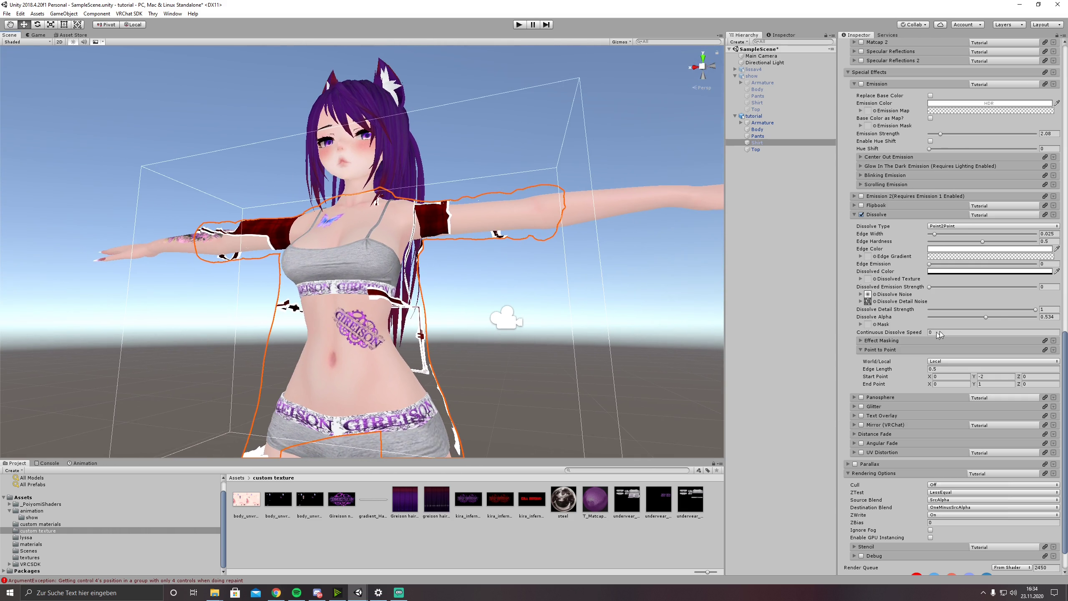
left_click_drag(986, 319, 958, 323)
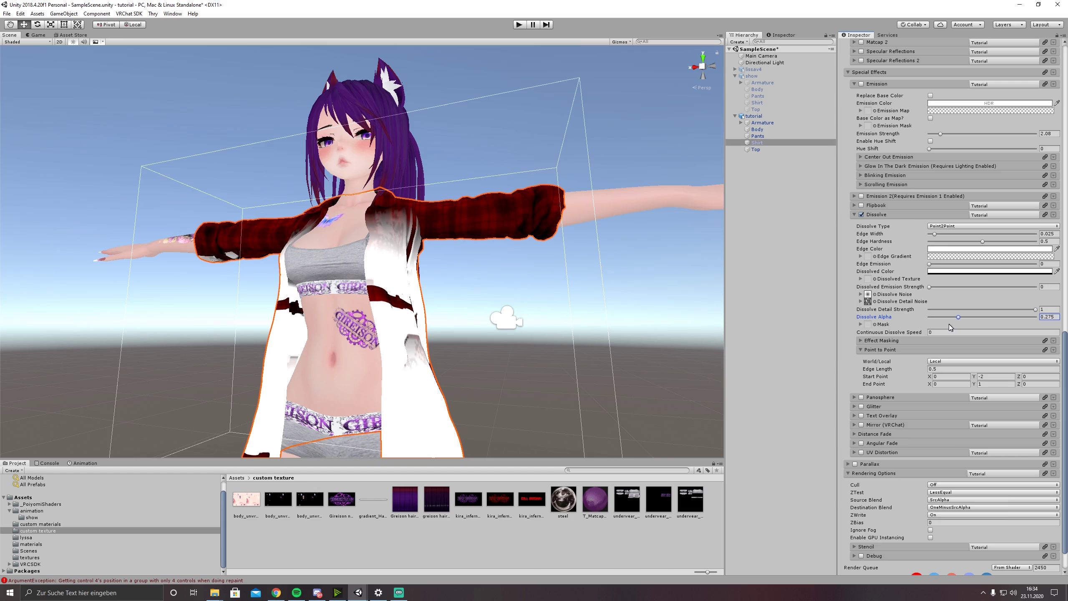
left_click_drag(605, 343, 549, 345, "alt")
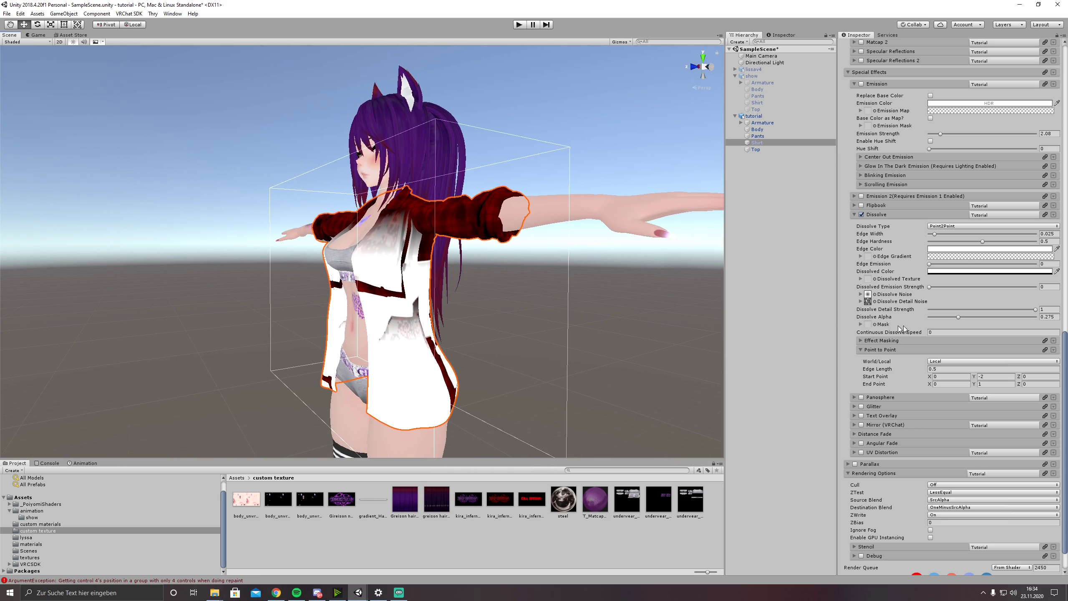
mouse_move(959, 318)
left_mouse_down()
mouse_move(984, 318)
mouse_move(951, 319)
mouse_move(972, 321)
mouse_move(961, 321)
left_mouse_up()
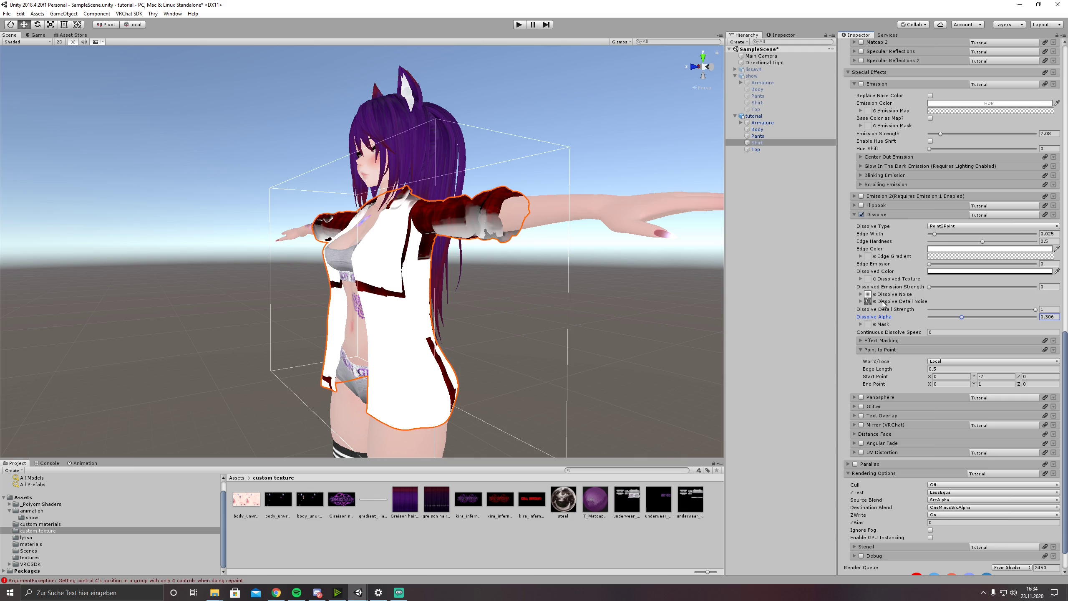
Replace the shirt's Dissolve Detail Noise texture with T_Noise_No.png (9).
left_click(868, 301)
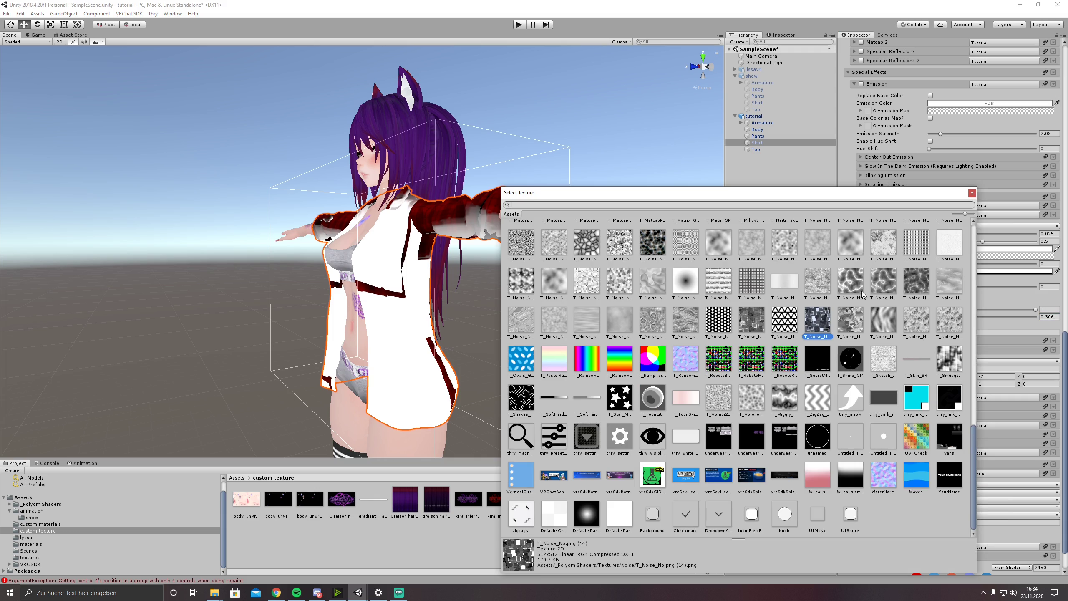
left_click(658, 319)
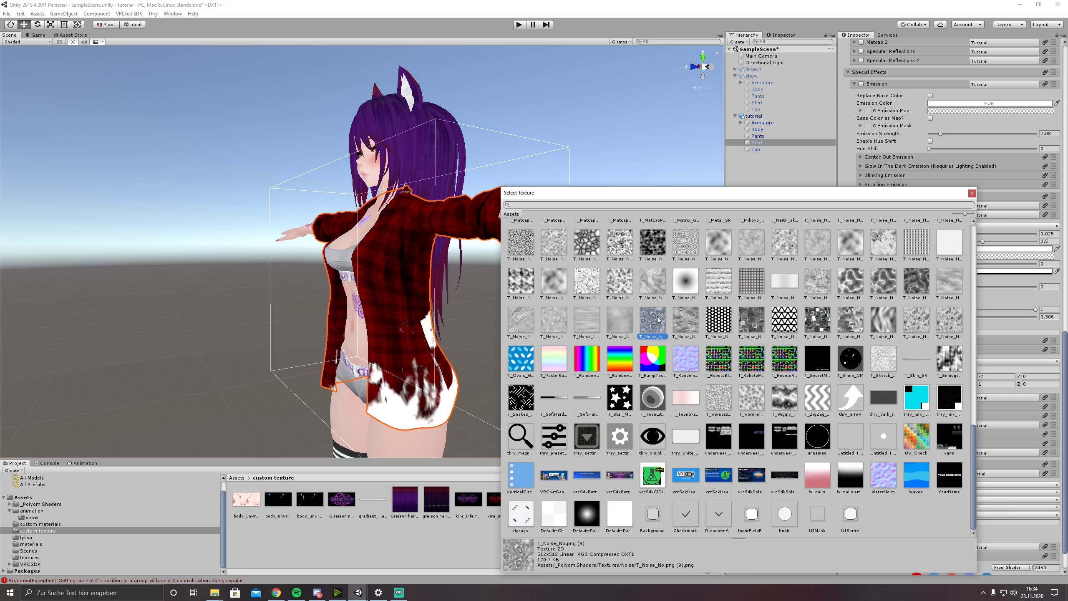
left_click(972, 194)
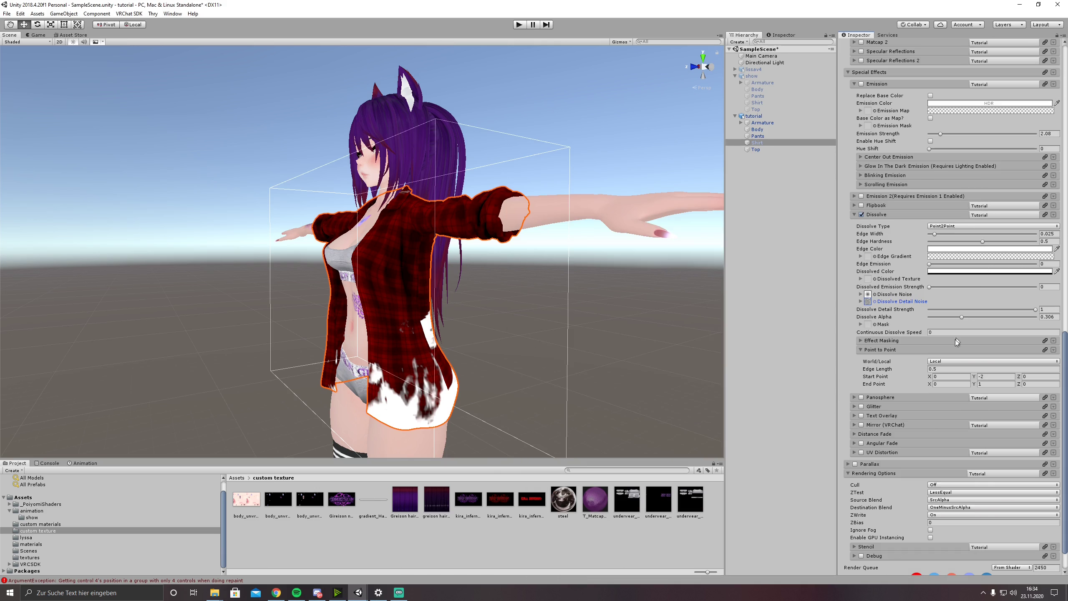
Lower the shirt's Dissolve Alpha to 0, then raise it to 0.455 to examine the dissolve from the front.
left_click_drag(961, 317, 921, 323)
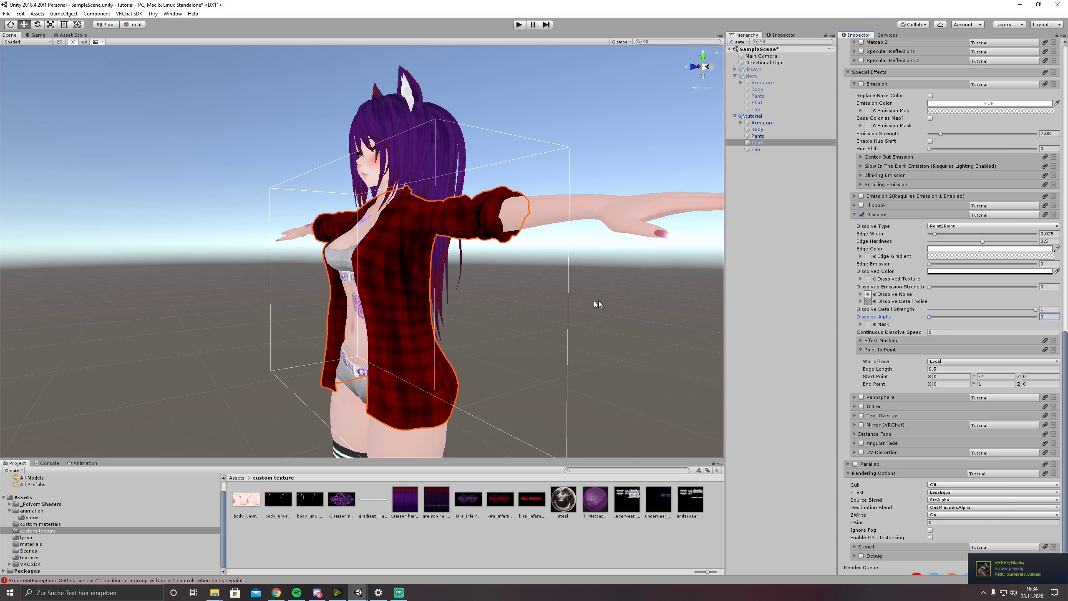
right_click_drag(492, 302, 593, 286)
key("a")
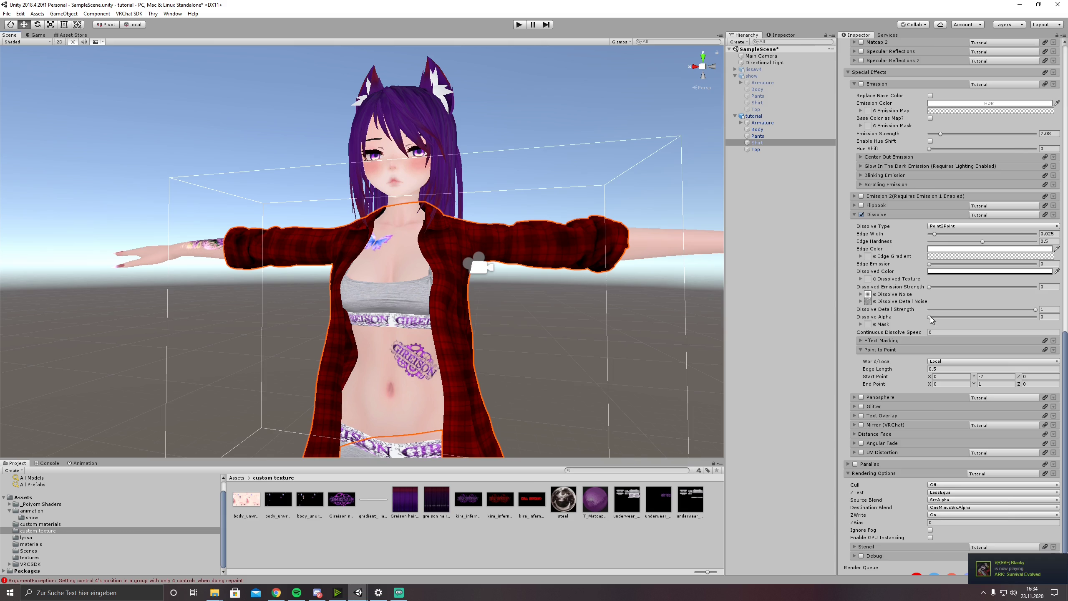
left_click_drag(929, 317, 977, 320)
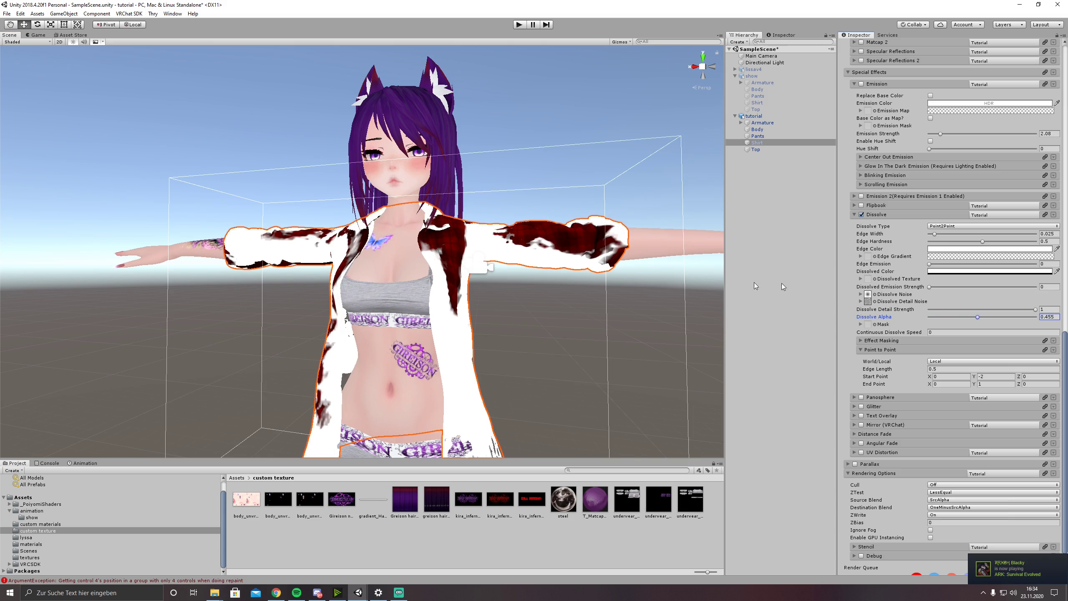
right_click_drag(555, 286, 687, 310)
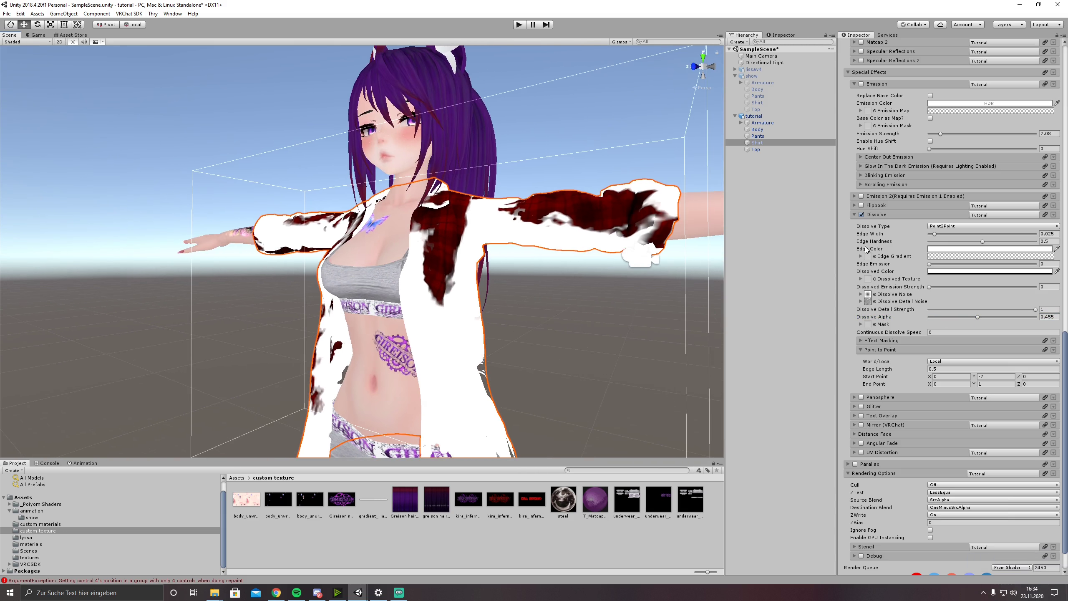
Try out other shades for the Edge Color of the shirt's Dissolve effect, ending on white.
left_click(933, 249)
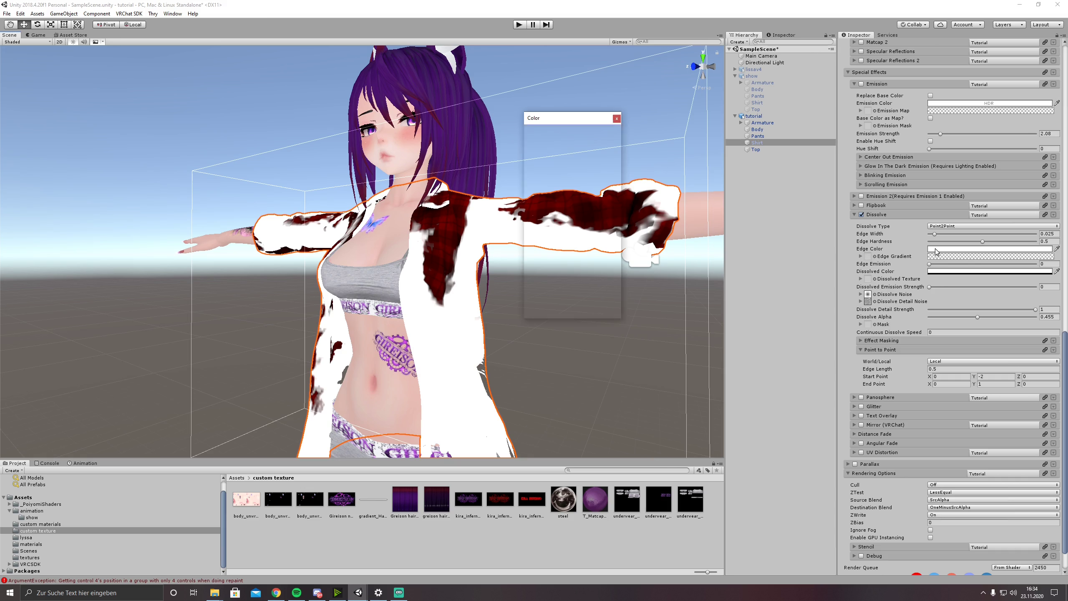
left_click_drag(568, 177, 535, 154)
left_click(616, 119)
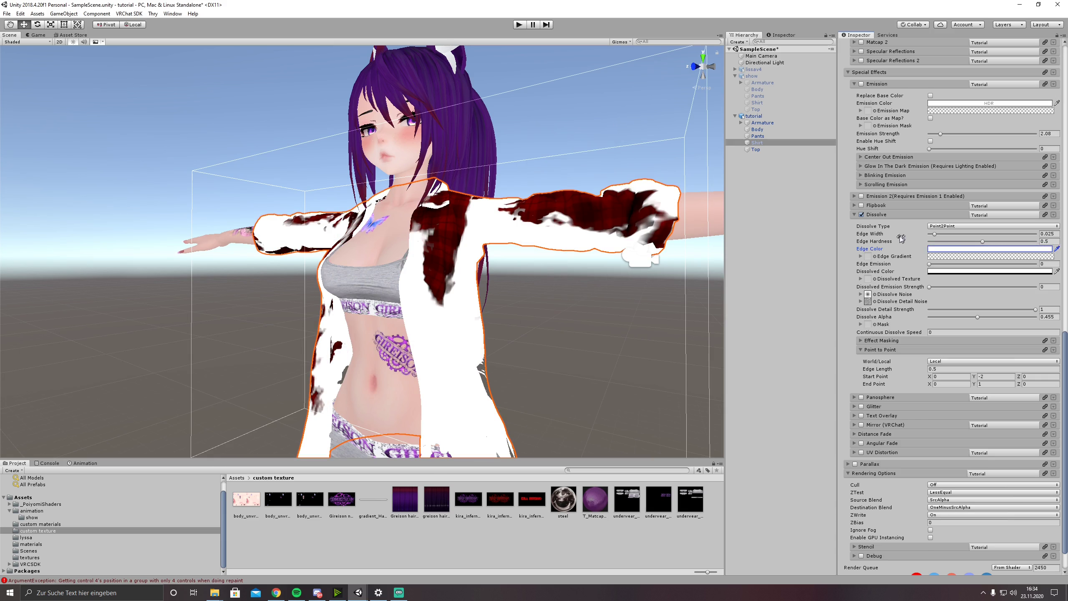
Try several fur textures as the Edge Gradient of the shirt's Dissolve effect, ending on Fur (24).
left_click(874, 257)
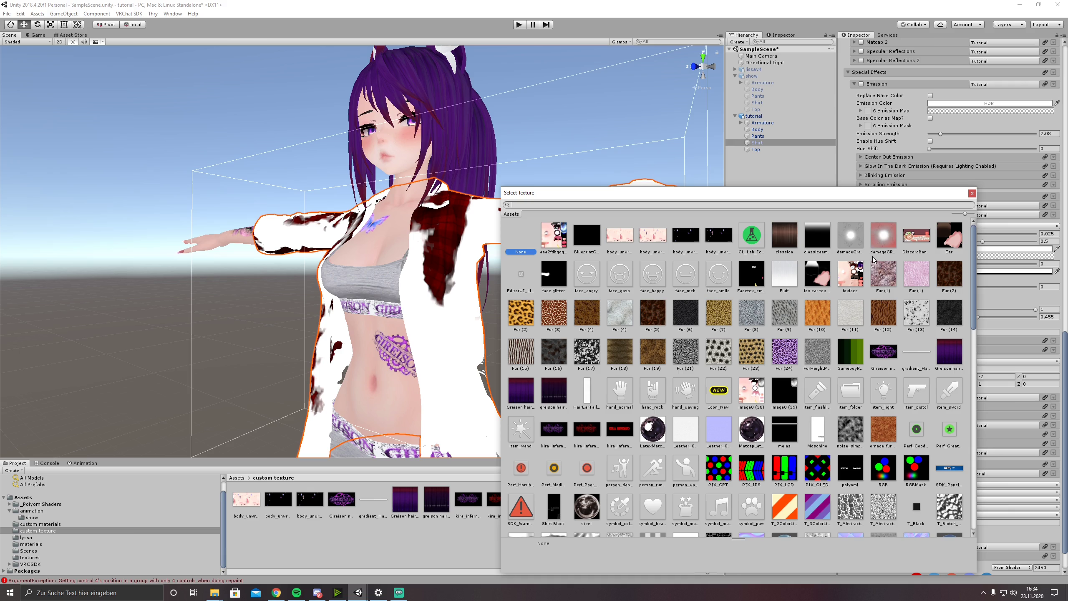
left_click(652, 355)
left_click(622, 357)
left_click(590, 357)
left_click(587, 320)
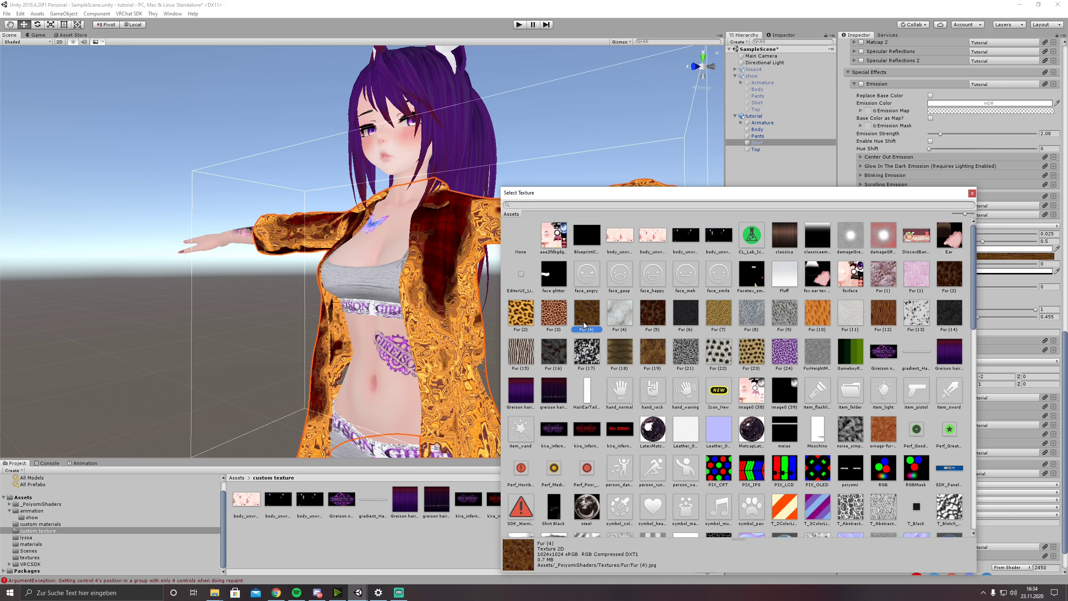
left_click(587, 358)
left_click(619, 358)
left_click(653, 354)
left_click(678, 354)
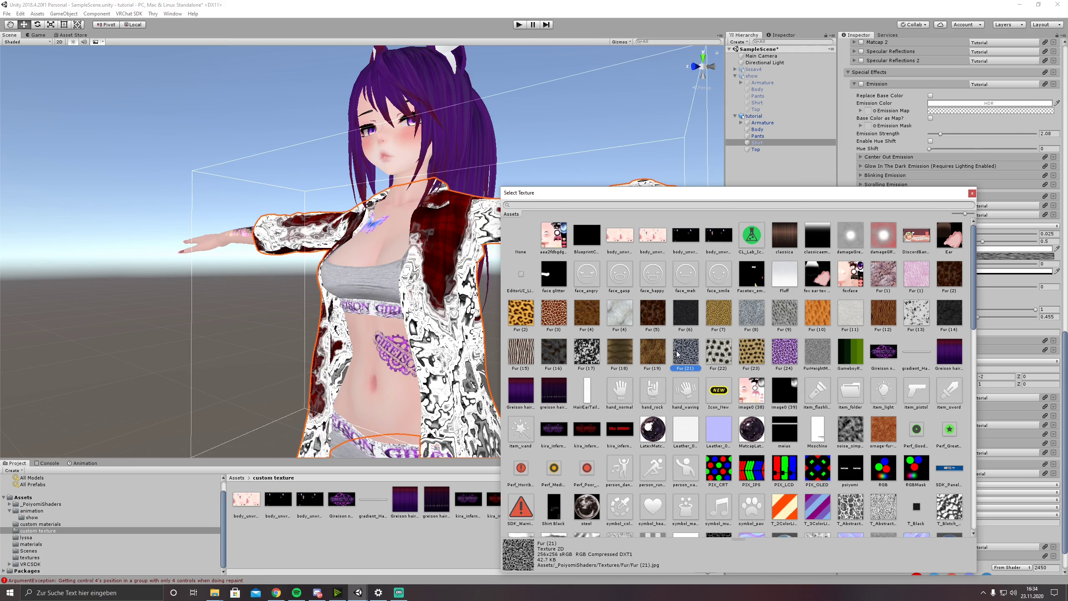
left_click(634, 356)
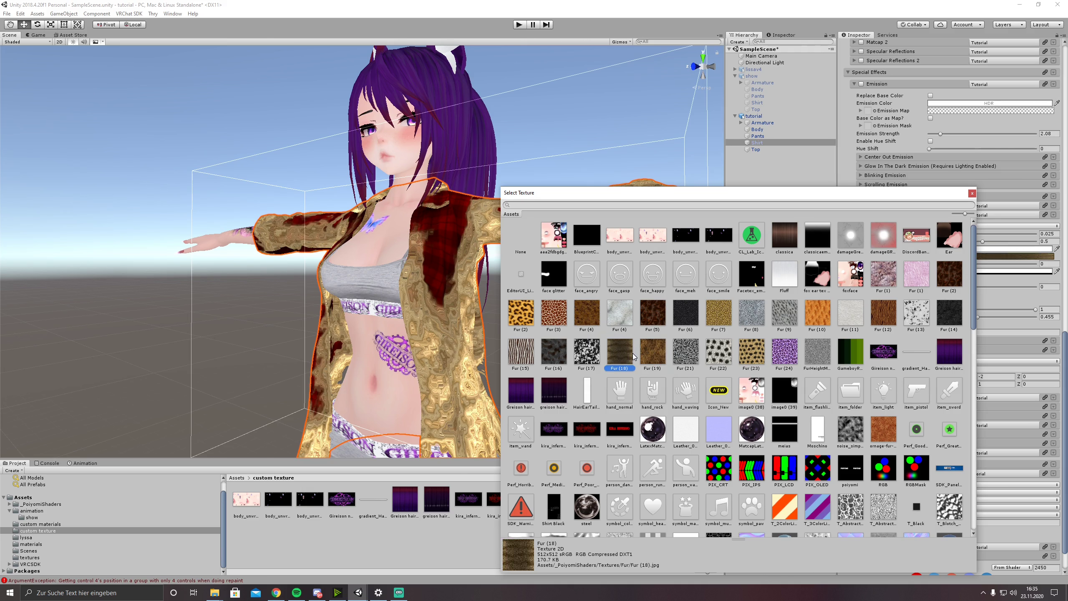
left_click(646, 358)
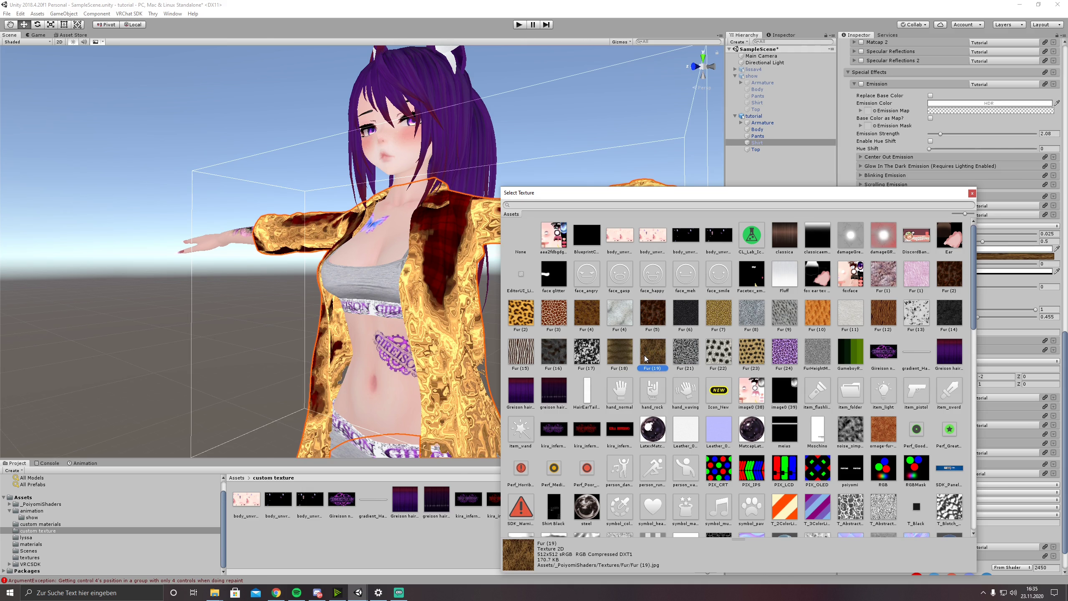
left_click(778, 355)
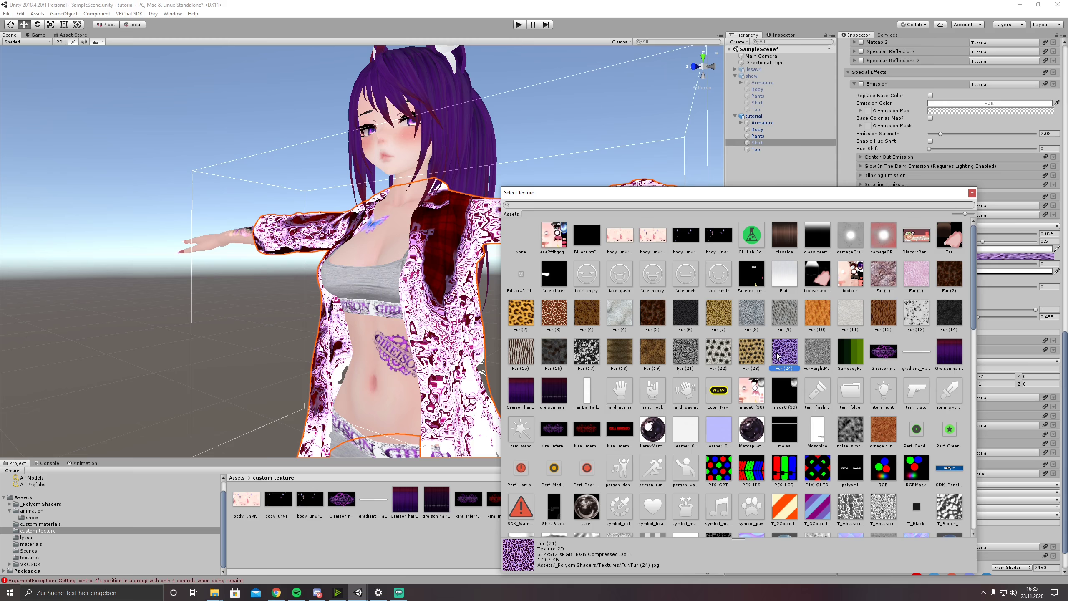
left_click(972, 193)
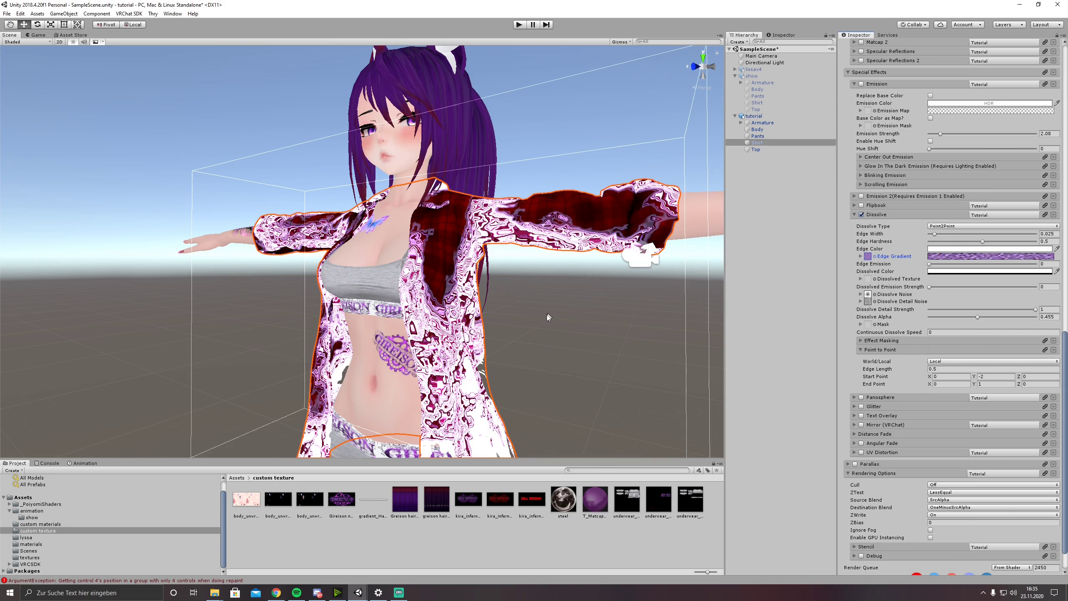
Lower the shirt's Dissolve Alpha to 0 and view the undissolved shirt from the front.
left_click_drag(540, 321, 483, 319, "alt")
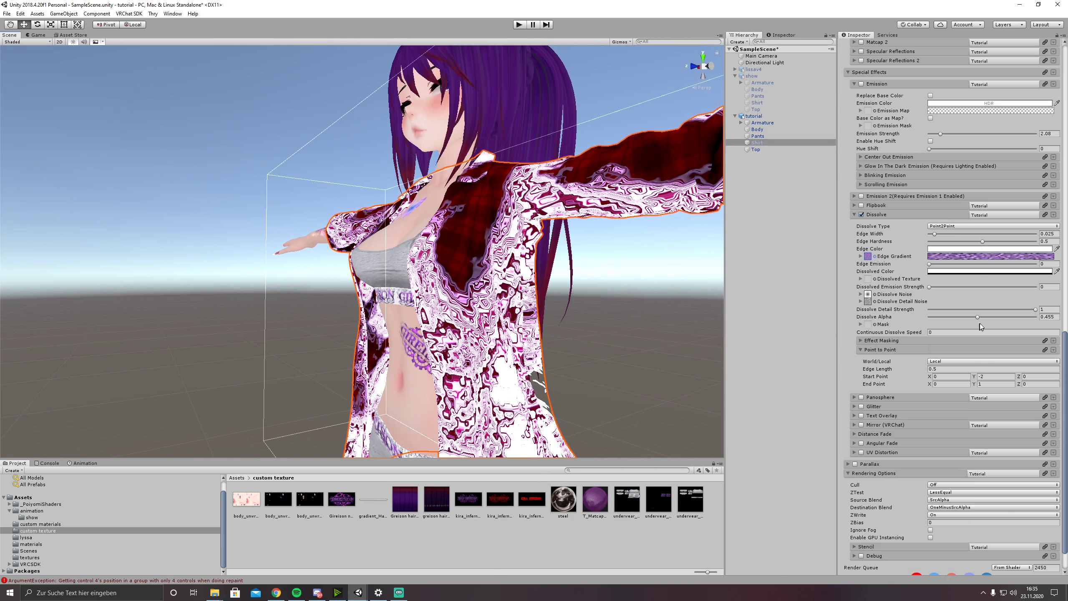
left_click_drag(978, 318, 822, 318)
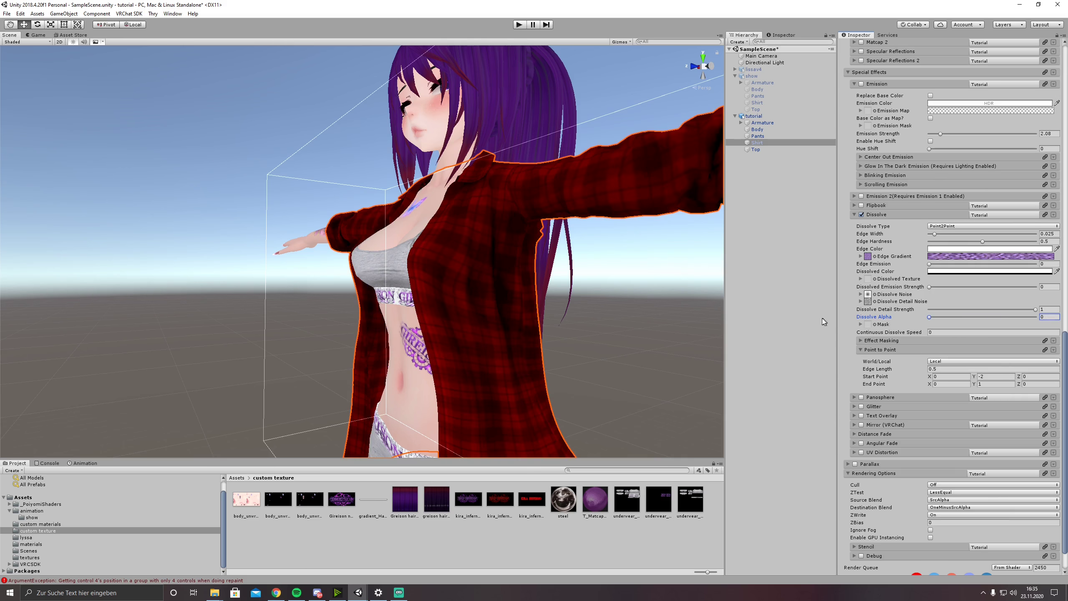
right_click_drag(536, 305, 623, 301)
middle_click_drag(459, 311, 522, 356)
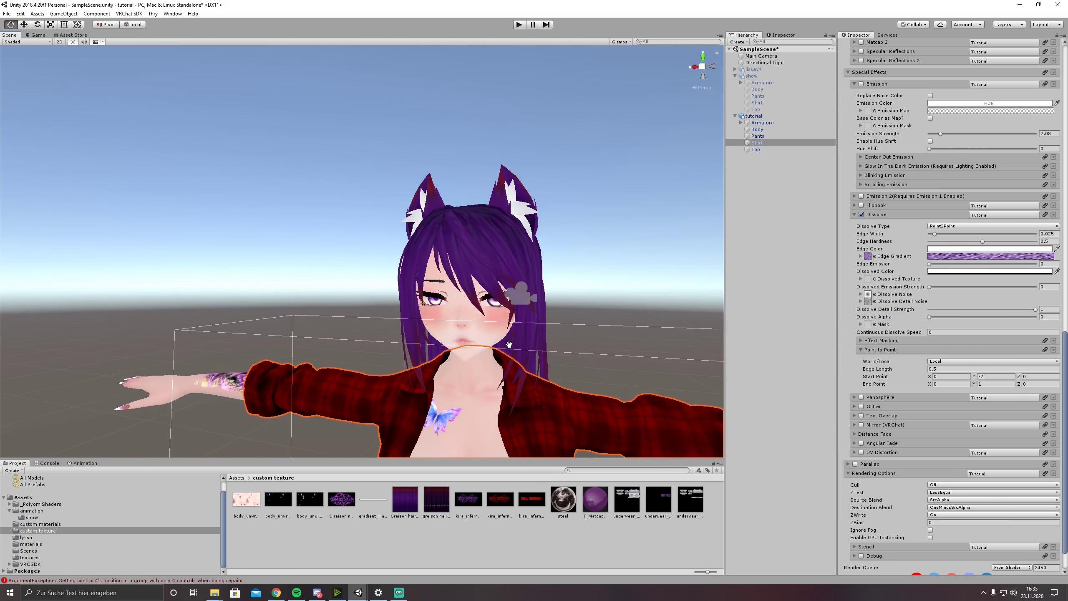
right_click_drag(517, 322, 529, 363)
middle_click_drag(529, 363, 528, 338)
right_click_drag(538, 370, 533, 349)
middle_click_drag(529, 359, 528, 337)
Set the shirt material's Cull option to Back and inspect the inside of the shirt from several angles.
scroll(921, 315, "down", 3)
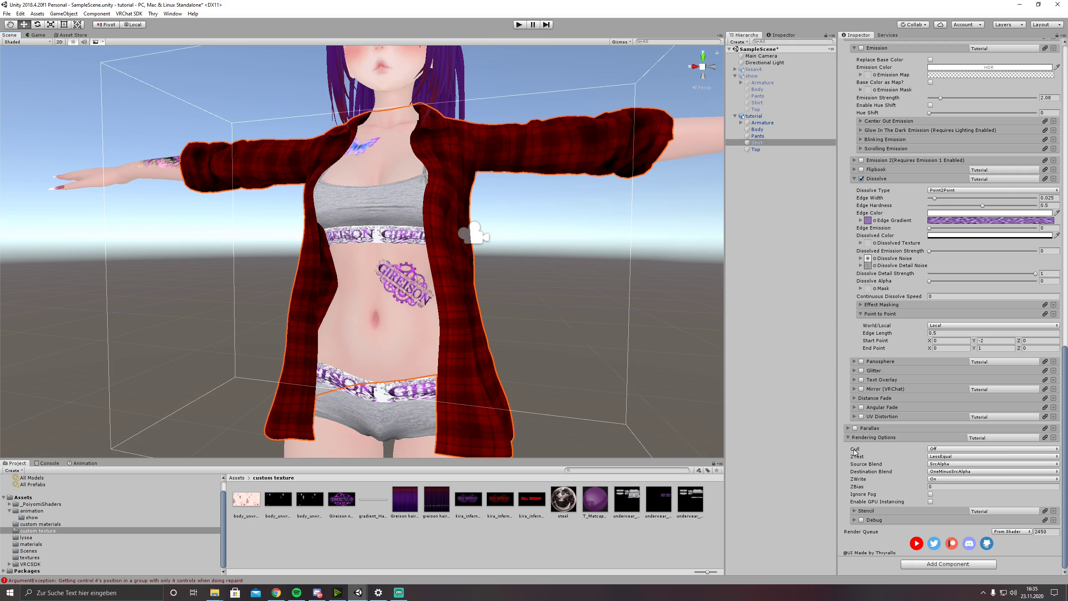
left_click(933, 449)
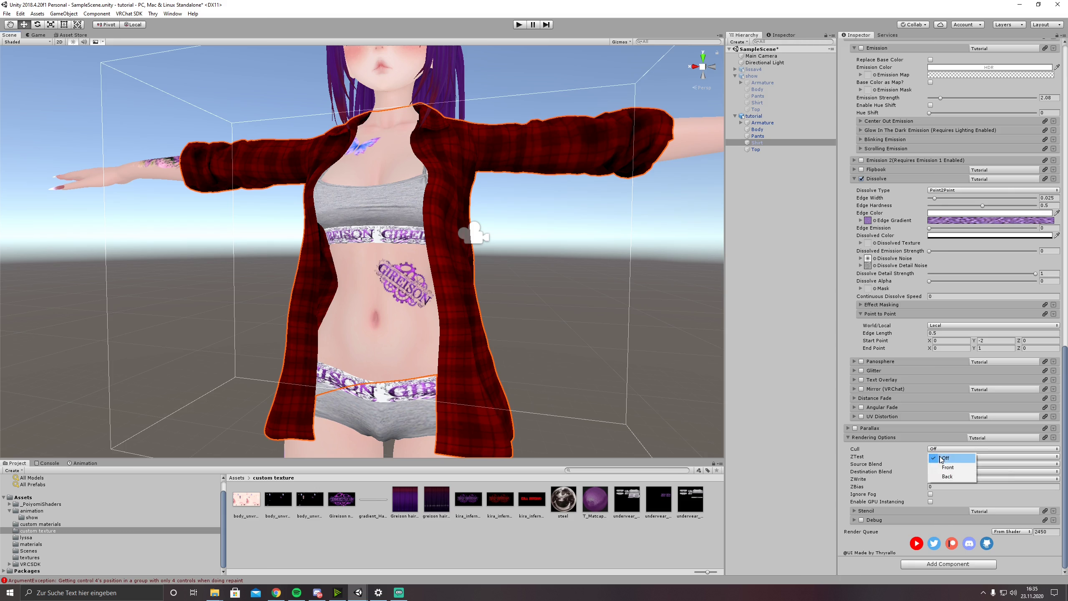
left_click(947, 477)
scroll(421, 253, "down", 3)
left_click_drag(421, 252, 453, 280, "alt")
scroll(452, 279, "up", 4)
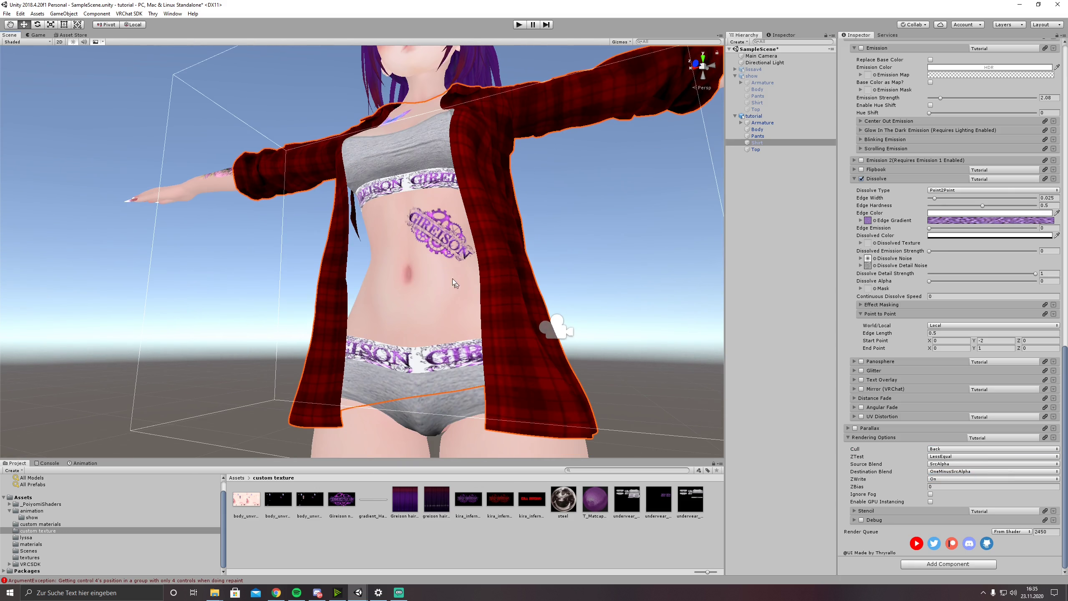
mouse_move(386, 270)
left_mouse_down("alt")
mouse_move(326, 269)
mouse_move(384, 284)
left_mouse_up("alt")
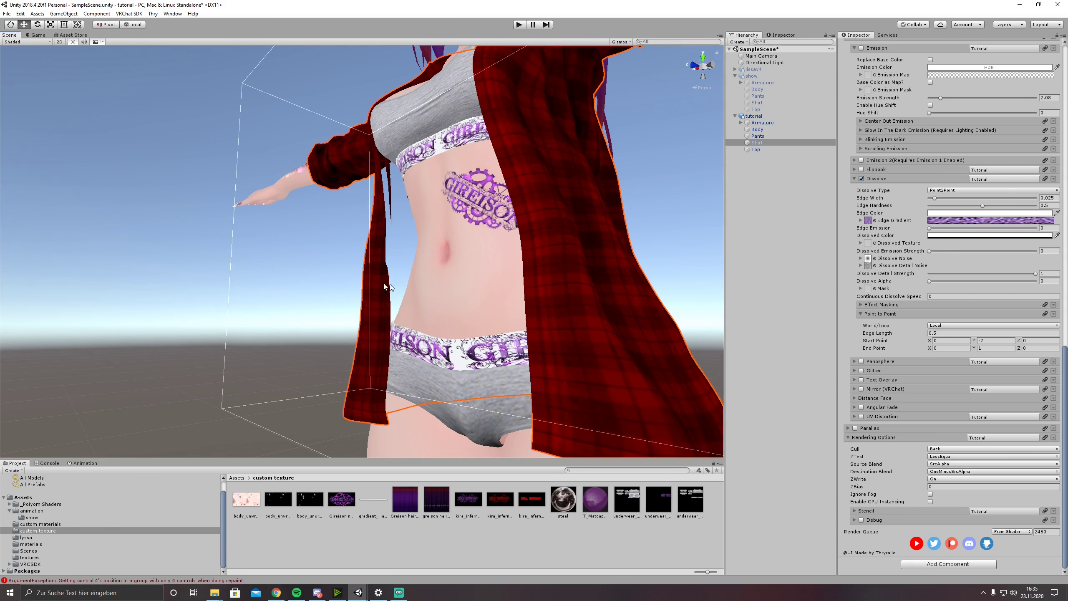
left_click_drag(387, 237, 420, 313, "alt")
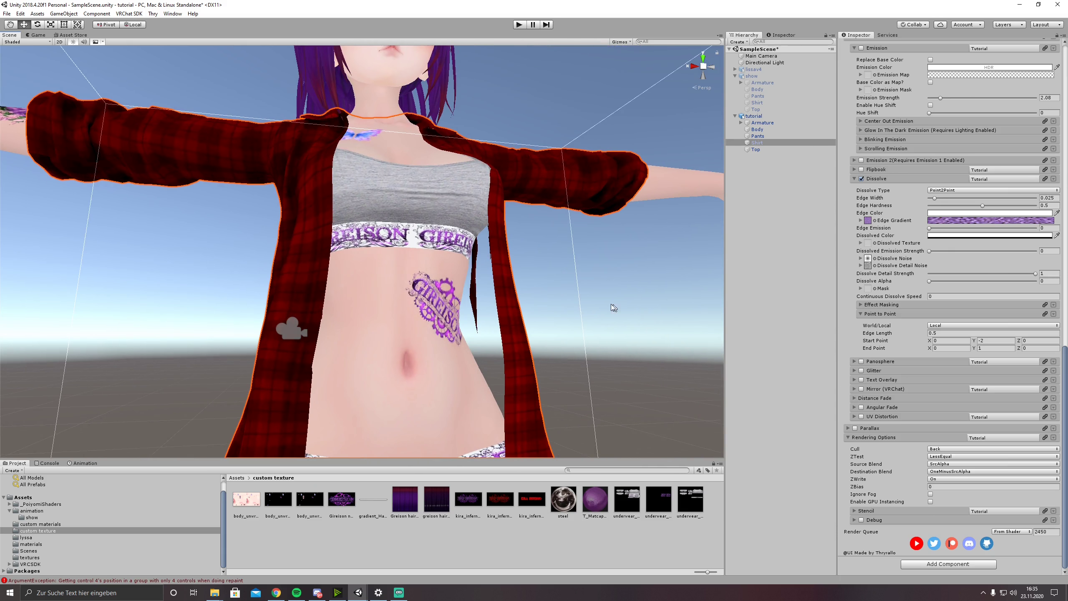
scroll(613, 307, "up", 3)
left_click_drag(613, 307, 585, 299, "alt")
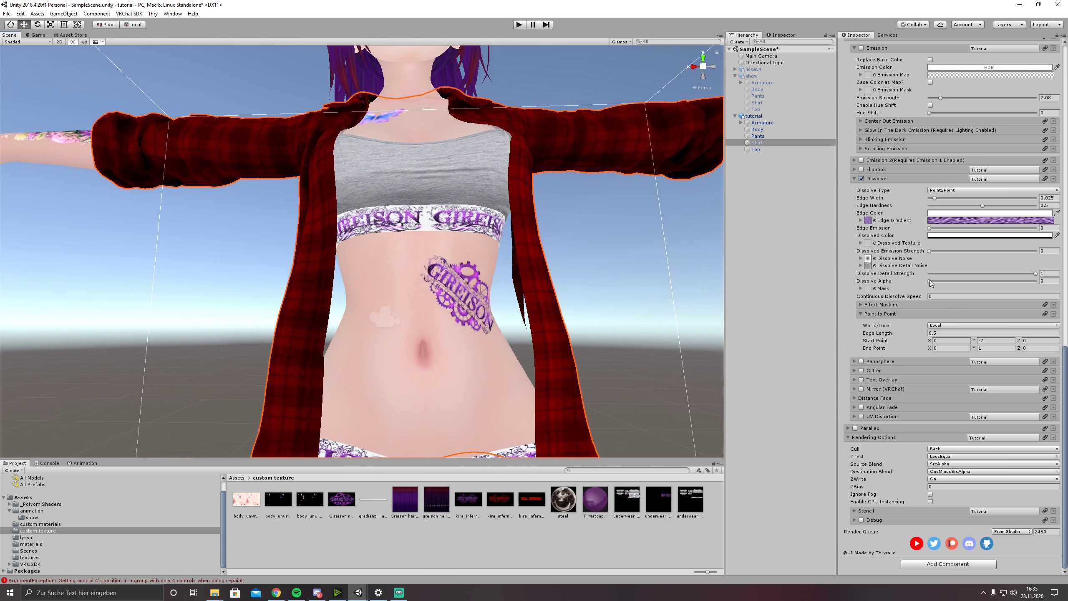
Raise the shirt's Dissolve Alpha to 0.545 and examine the dissolve with back-face culling on.
left_click_drag(929, 281, 988, 281)
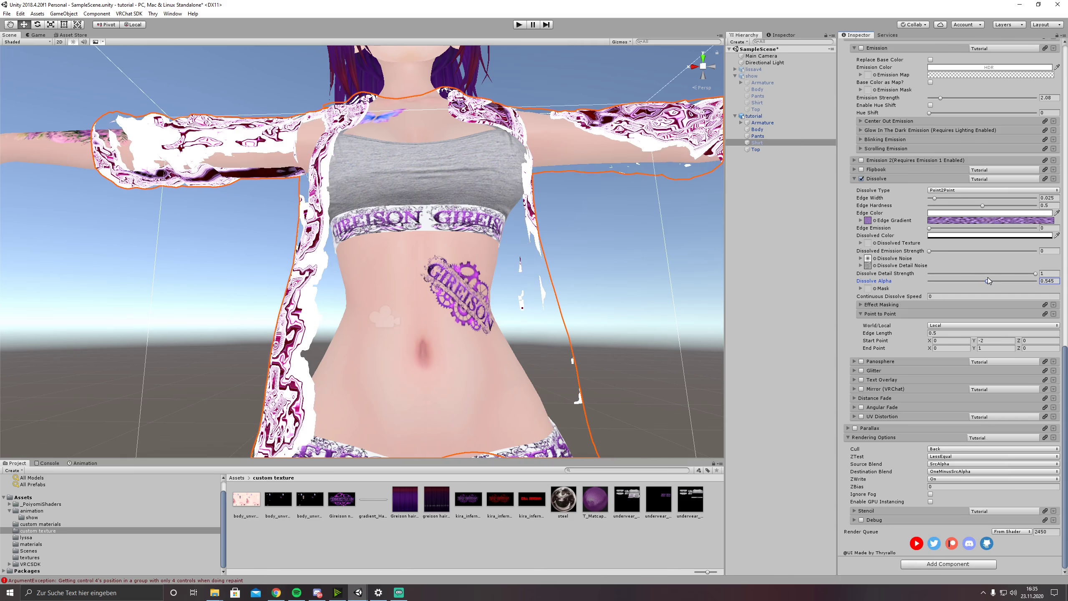
left_click_drag(496, 320, 389, 309, "alt")
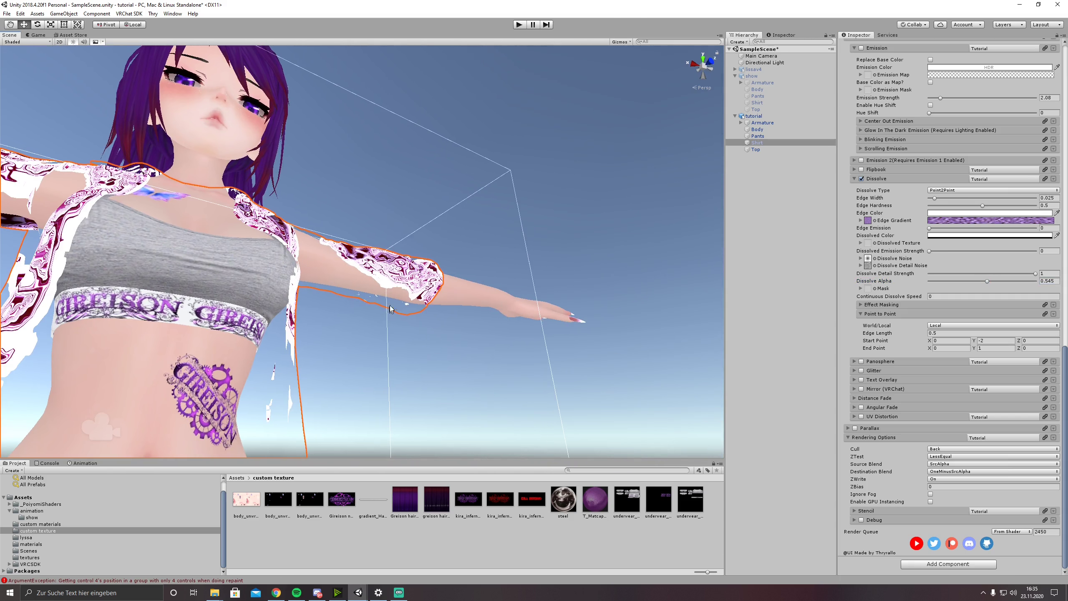
right_click_drag(502, 269, 434, 301)
middle_click_drag(406, 369, 492, 300)
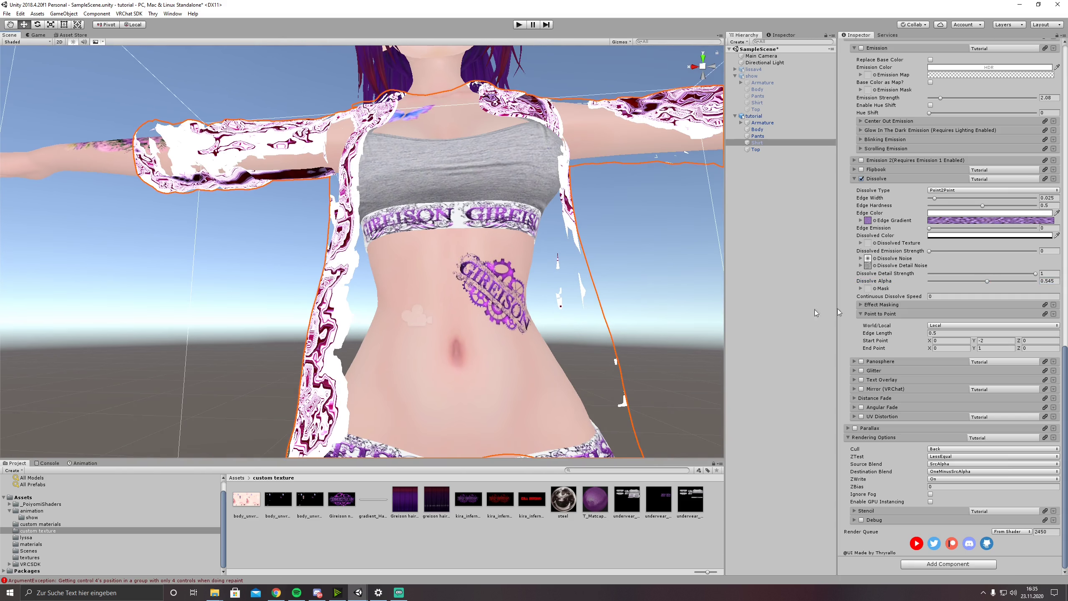
Set the Cull option in the shirt material's Rendering Options to Off.
left_click(937, 448)
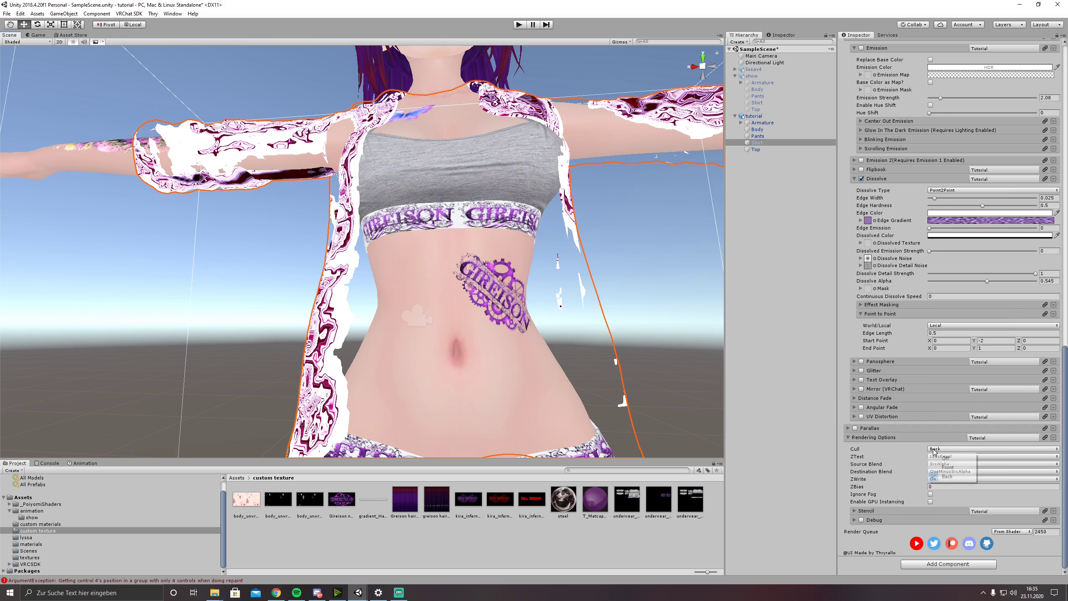
left_click(944, 458)
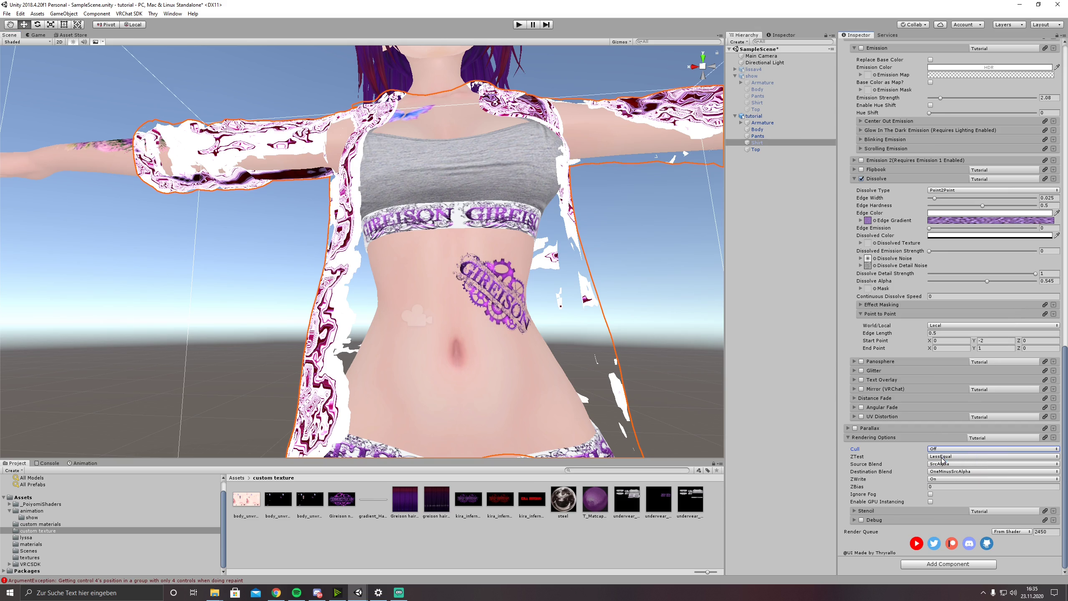
key("ctrl+alt+m")
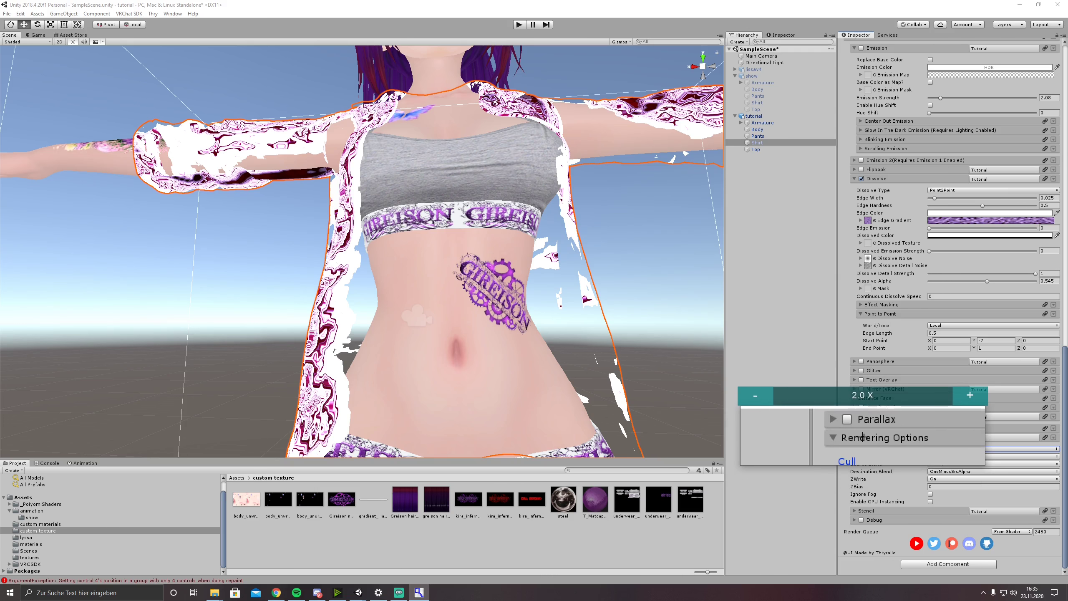
key("super+Escape")
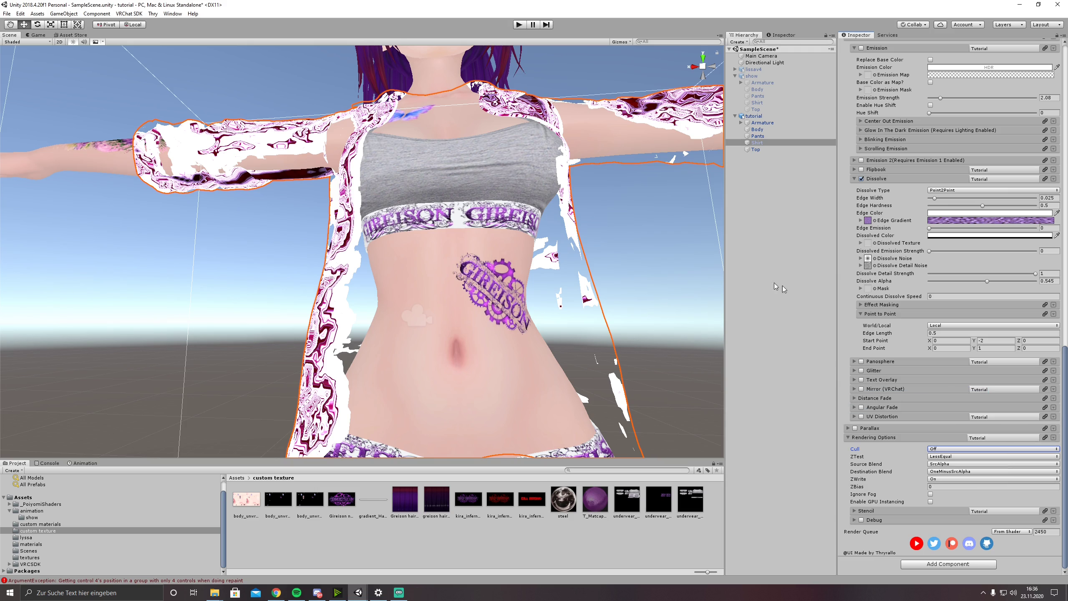
Reset the shirt's Dissolve Alpha to 0 and check which Poiyomi Toon shader variant the Shirt 2 material uses.
right_click_drag(527, 264, 528, 286)
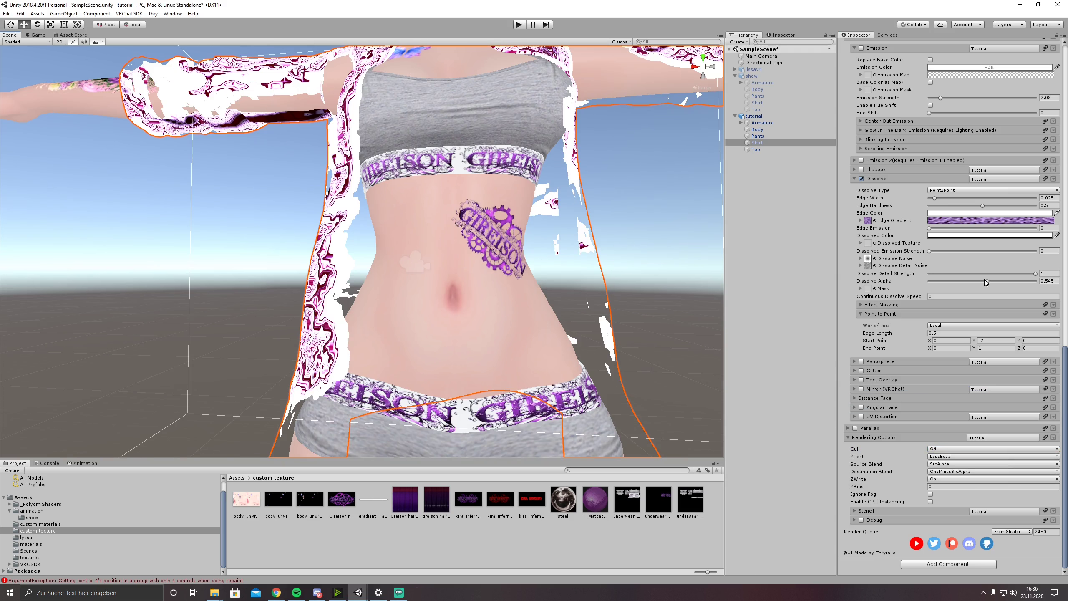
left_click_drag(986, 281, 633, 215)
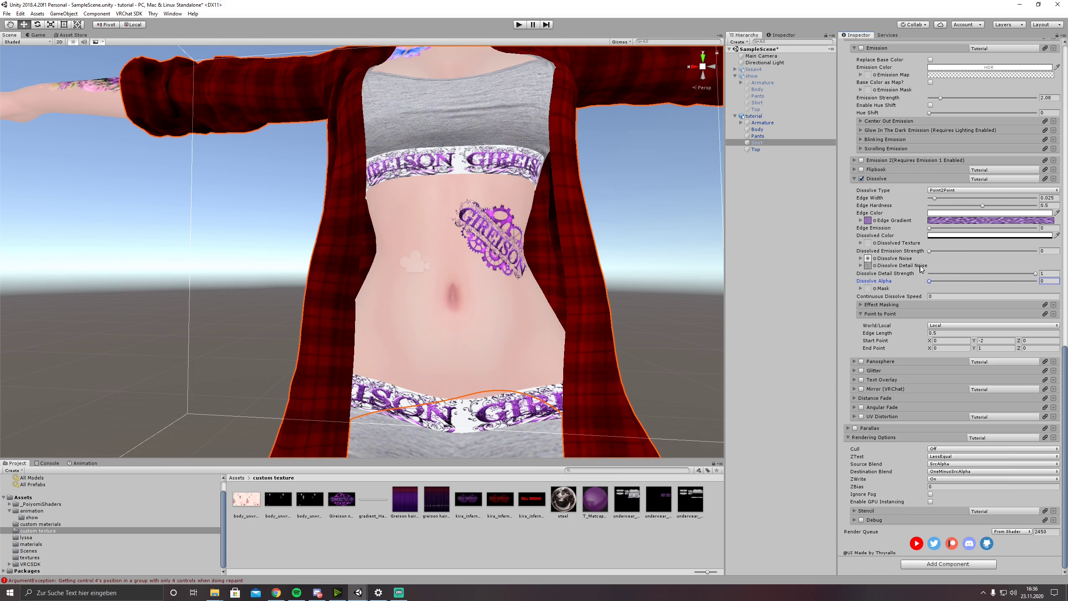
scroll(926, 264, "up", 20)
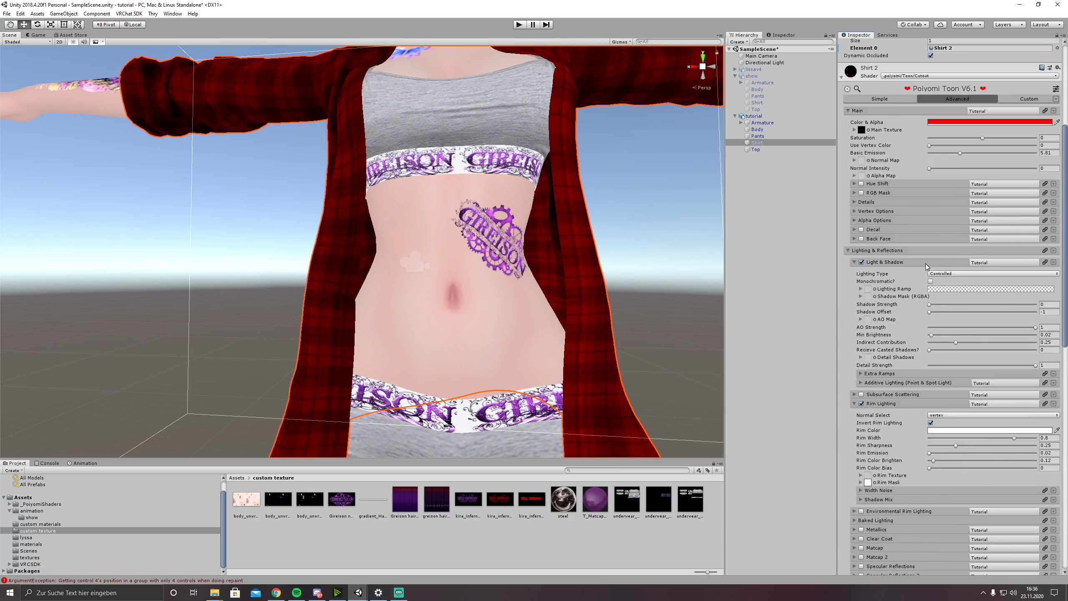
scroll(926, 264, "up", 5)
key("super+plus")
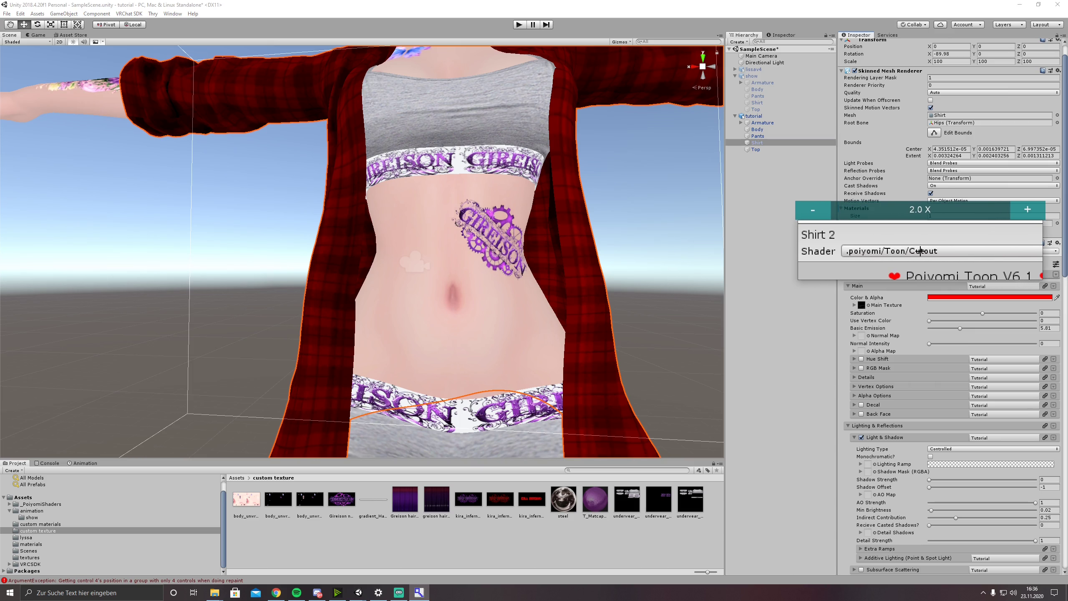
key("super+Escape")
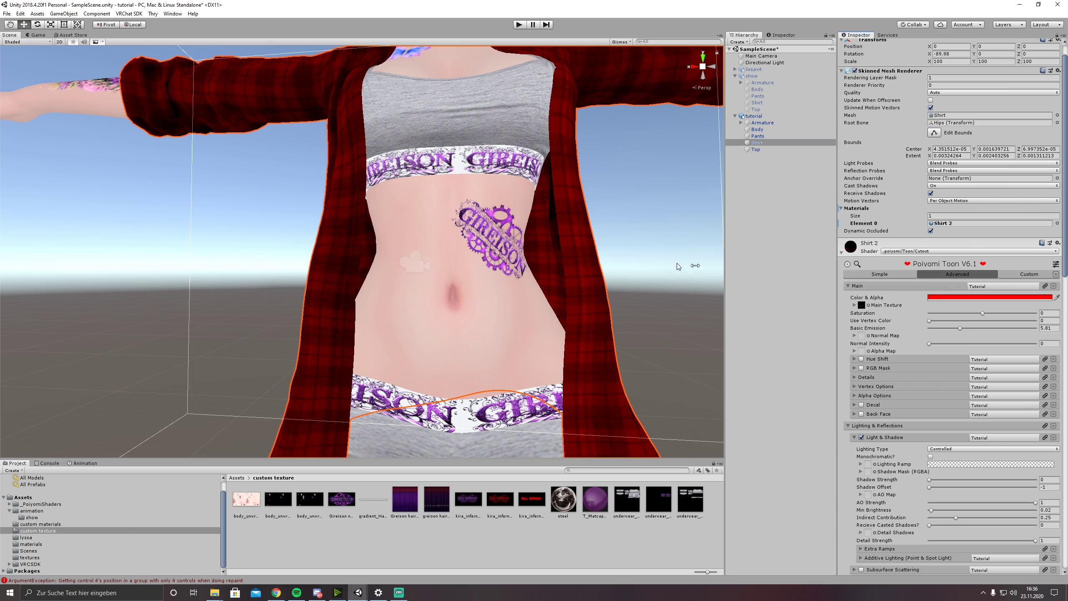
Select the tutorial avatar, enable customization of its Playable Layers and show its Expressions settings.
middle_click_drag(553, 222, 520, 298)
scroll(529, 291, "down", 5)
scroll(528, 291, "up", 4)
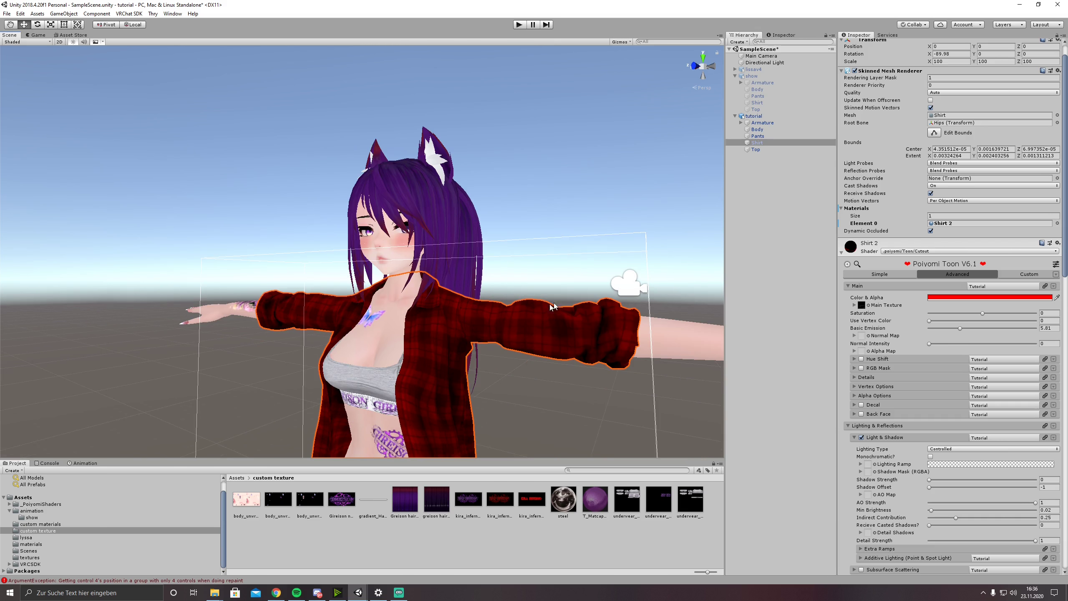
left_click(768, 115)
scroll(903, 294, "down", 5)
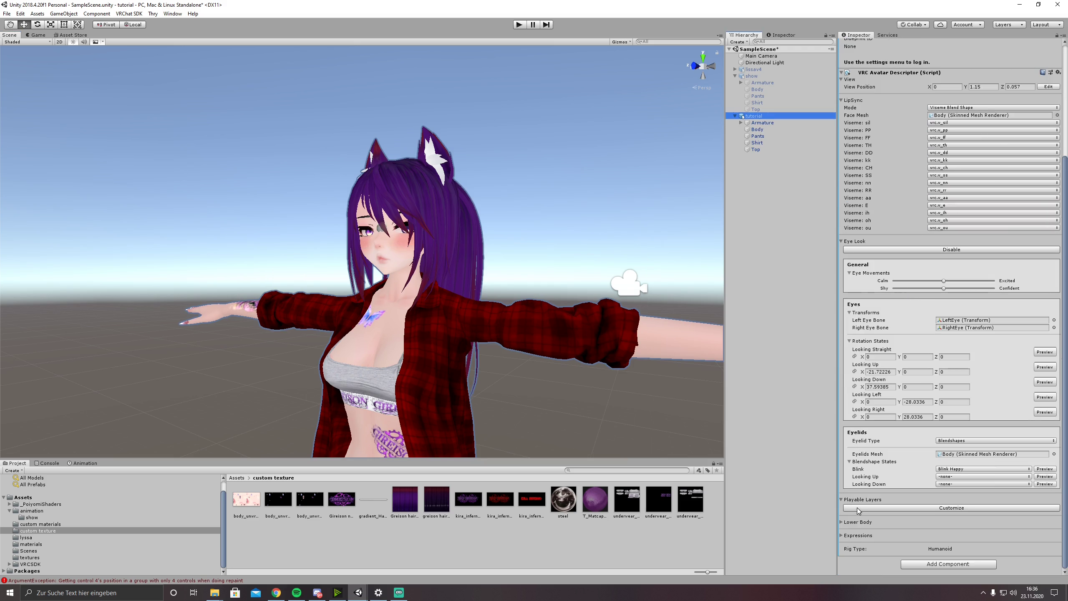
left_click(858, 507)
scroll(880, 466, "down", 3)
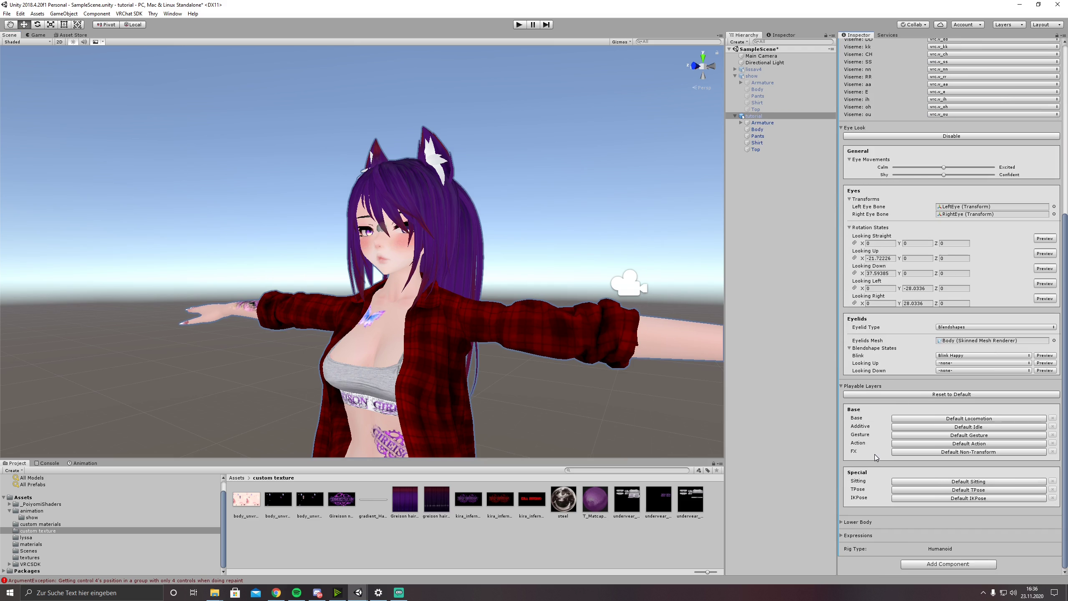
left_click(841, 535)
scroll(895, 513, "down", 2)
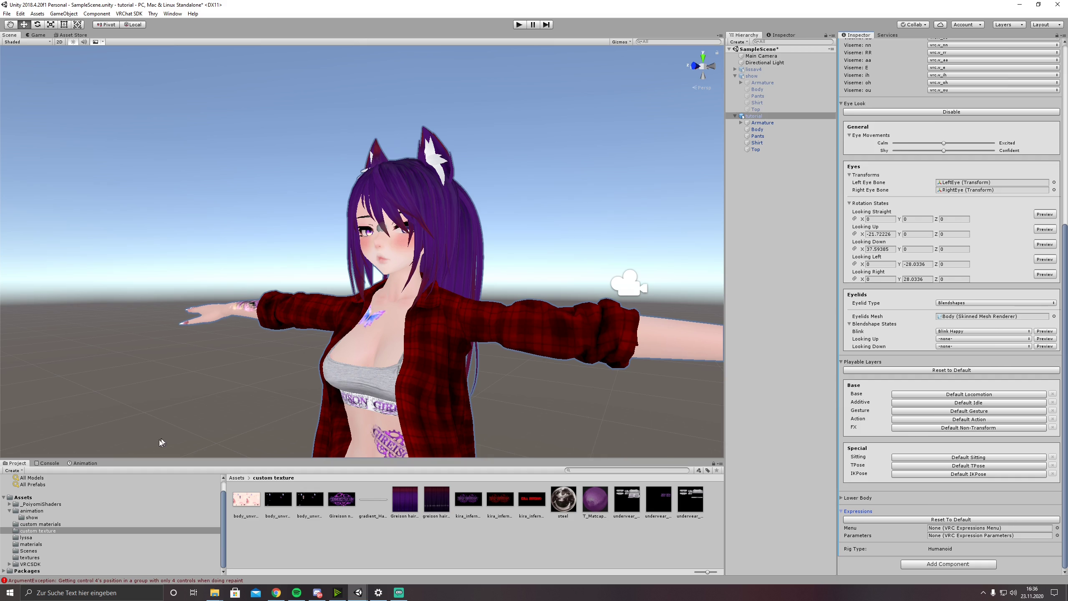
Create a VRChat Expressions Menu asset named _expressionmenu in the animation folder.
left_click(28, 511)
right_click(345, 510)
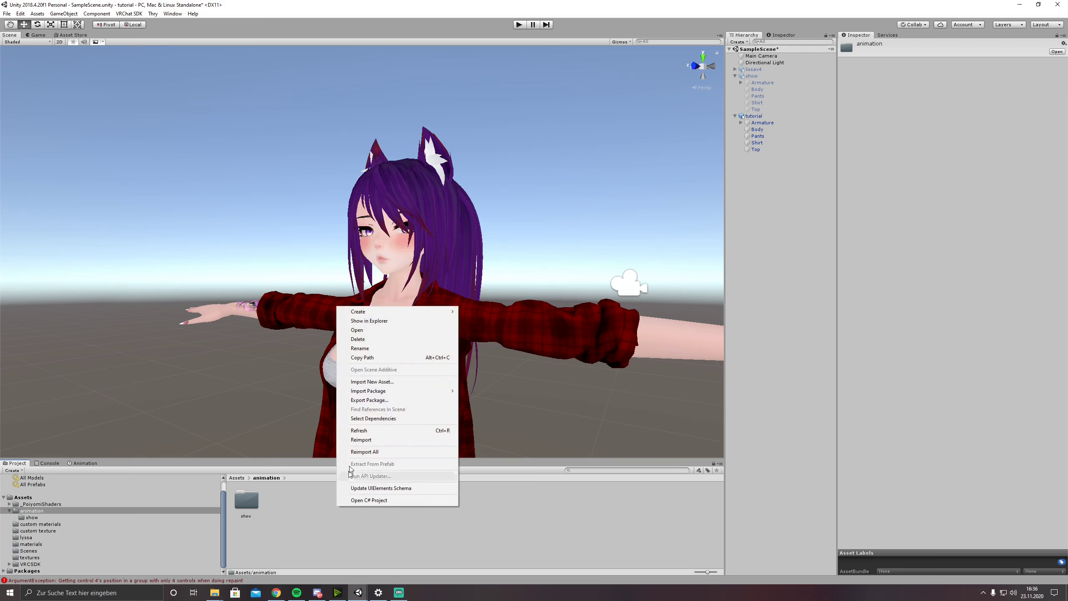
mouse_move(356, 311)
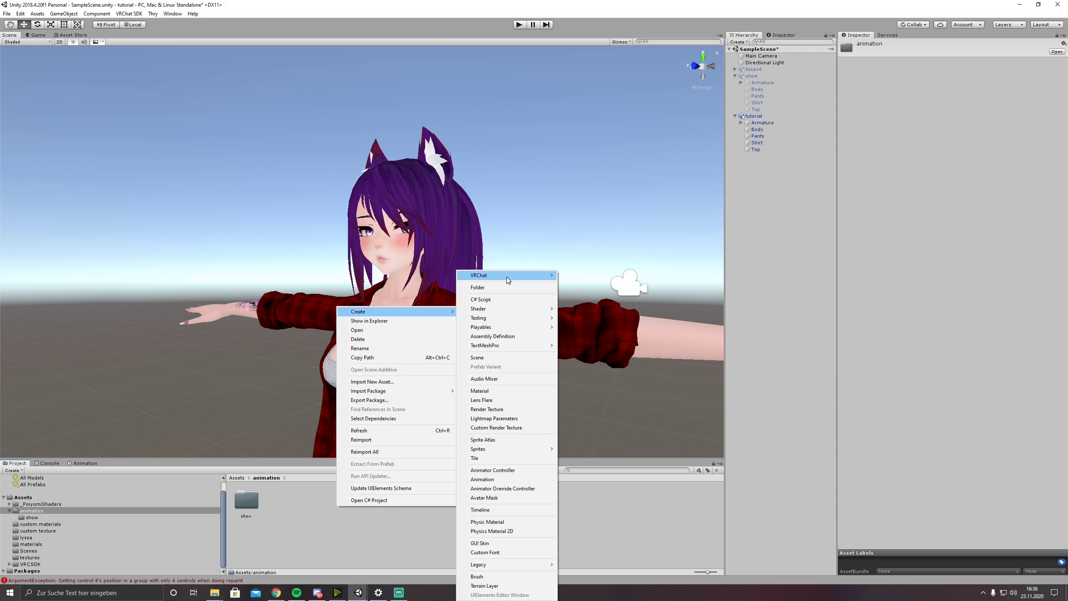
mouse_move(506, 277)
mouse_move(573, 279)
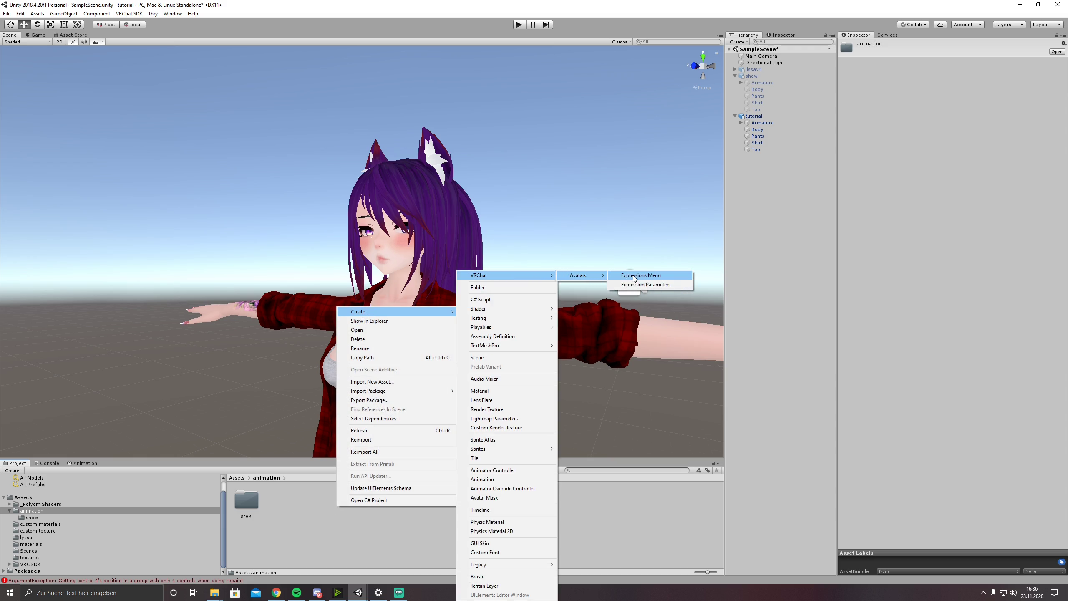
left_click(653, 276)
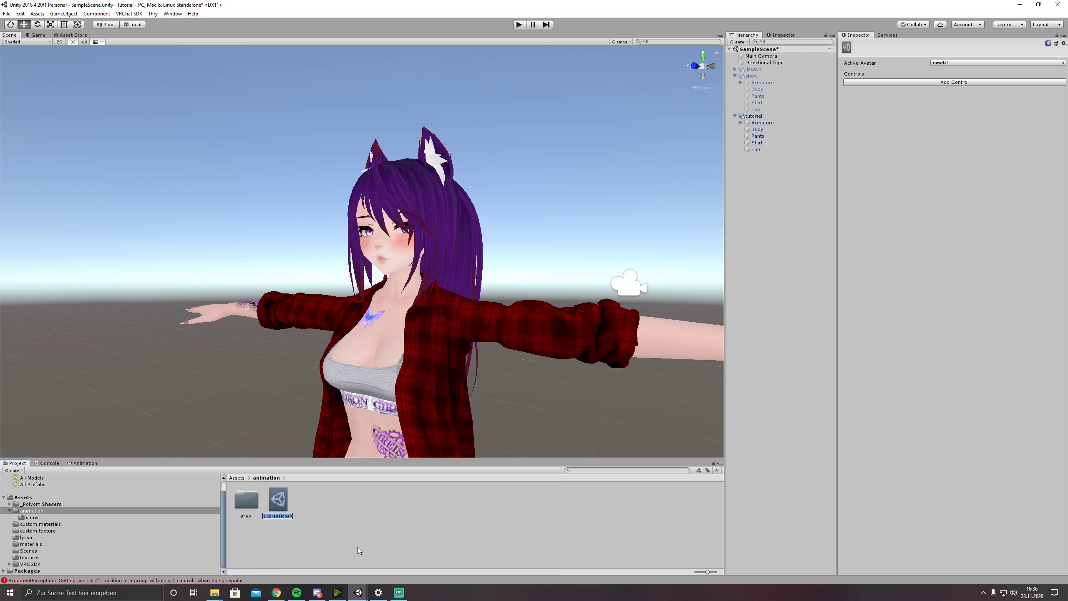
key("BackSpace")
type("e")
type("xpressionme")
key("Return")
Create a VRChat Expression Parameters asset named _parameter in the animation folder.
right_click(339, 507)
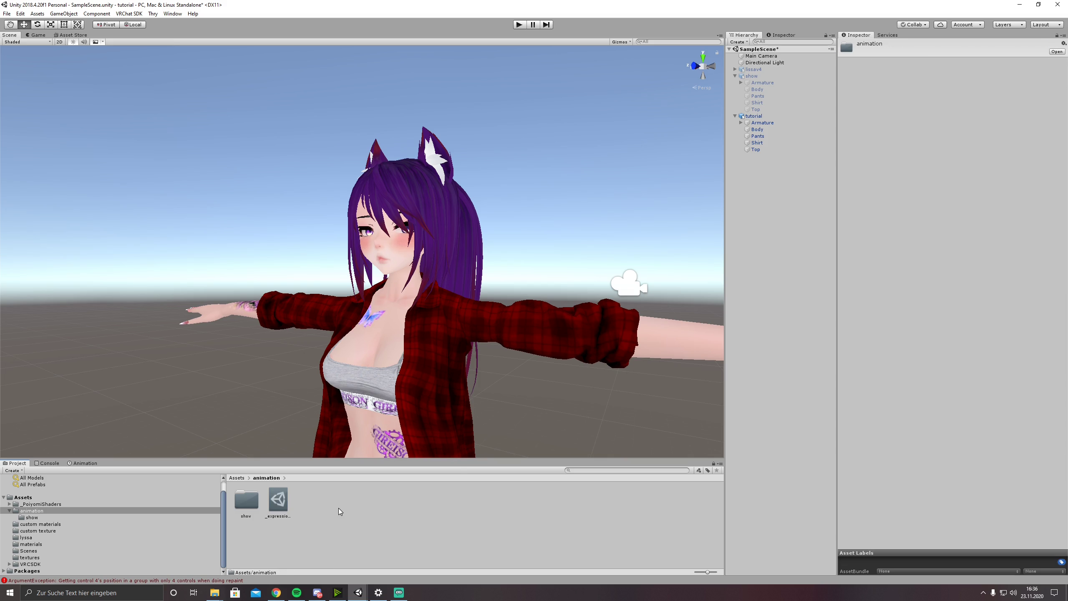
mouse_move(421, 314)
mouse_move(501, 276)
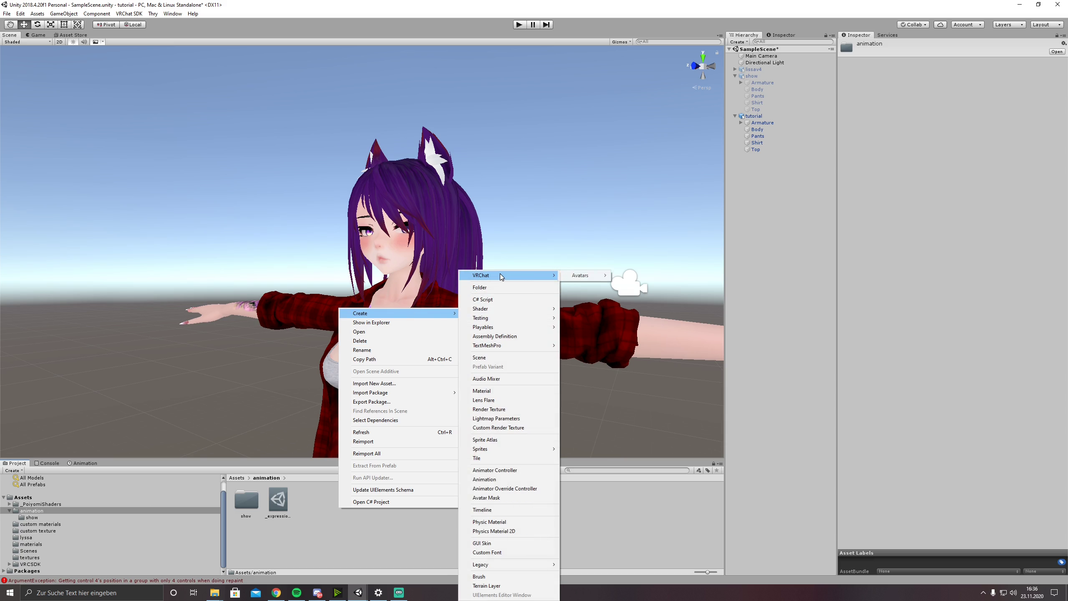
mouse_move(580, 276)
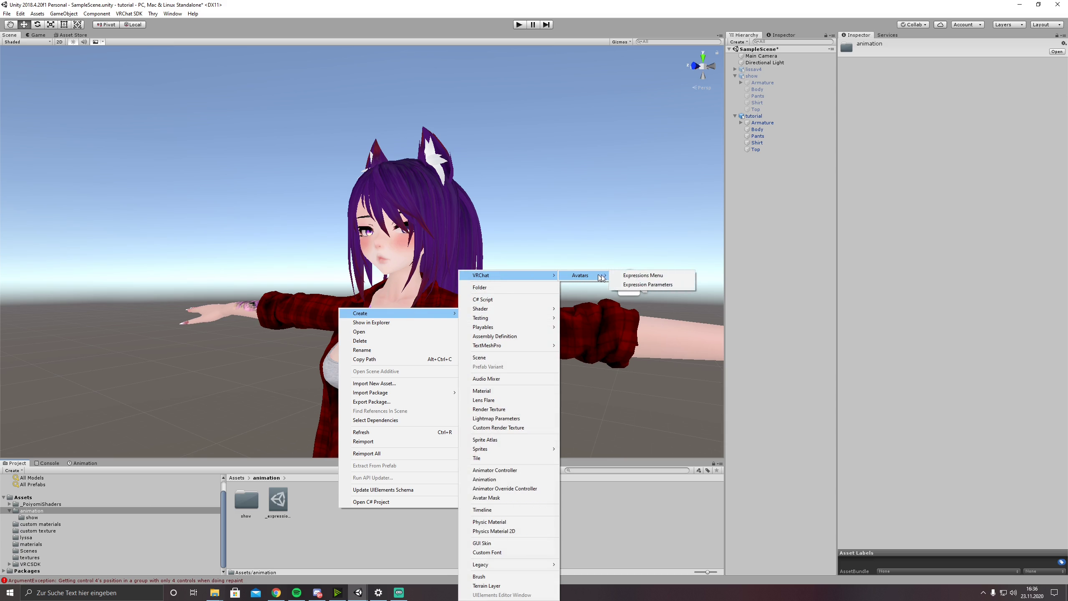
left_click(631, 284)
type("_parameter")
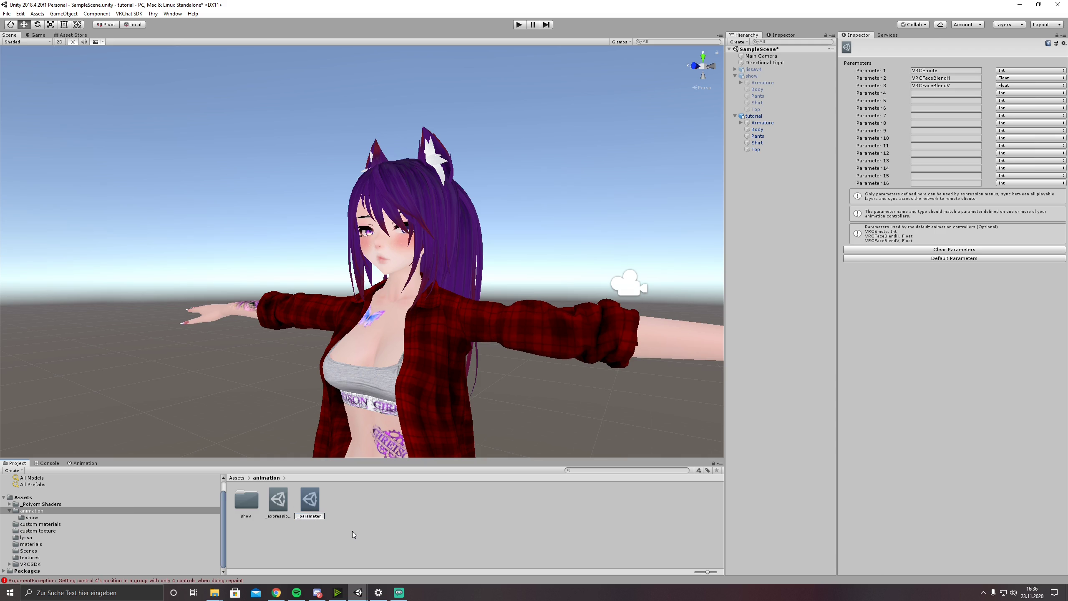
key("Return")
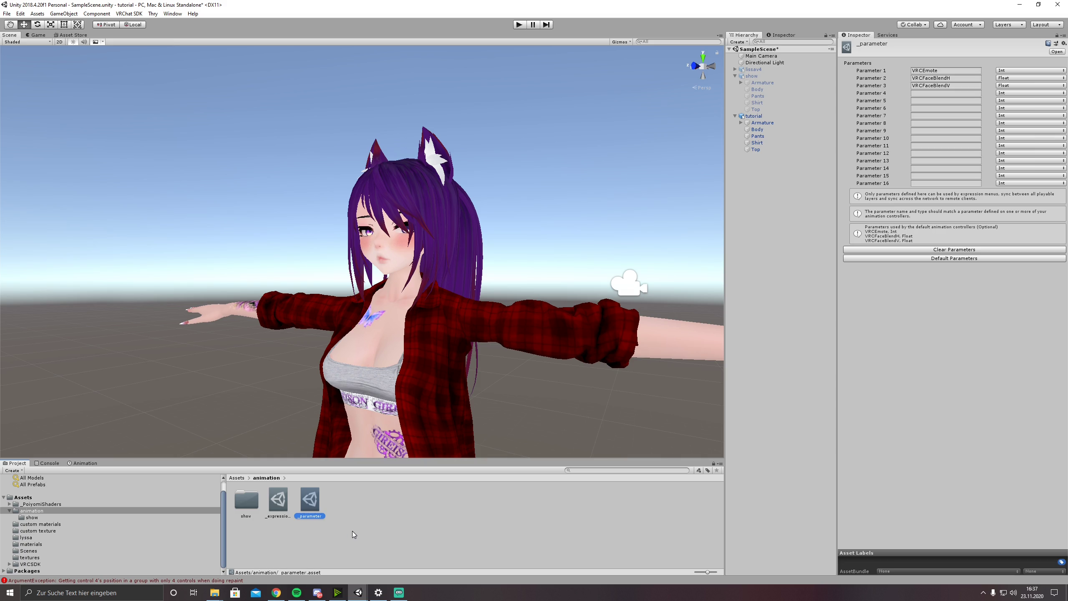
Name Parameter 4 of the _parameter asset shirtoff, keeping the Int type.
left_click(920, 94)
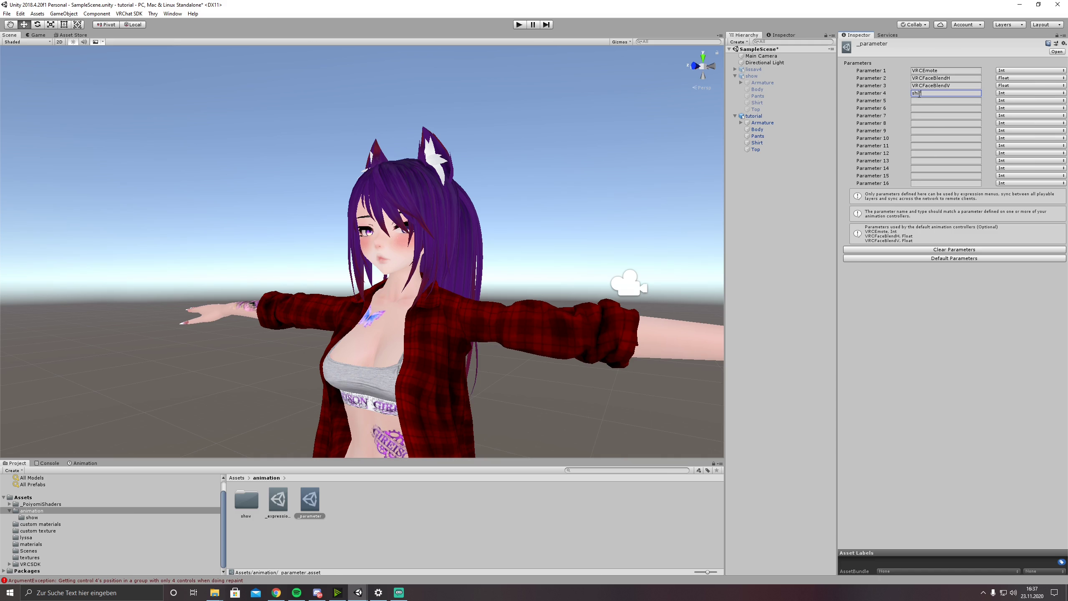
key("super+plus")
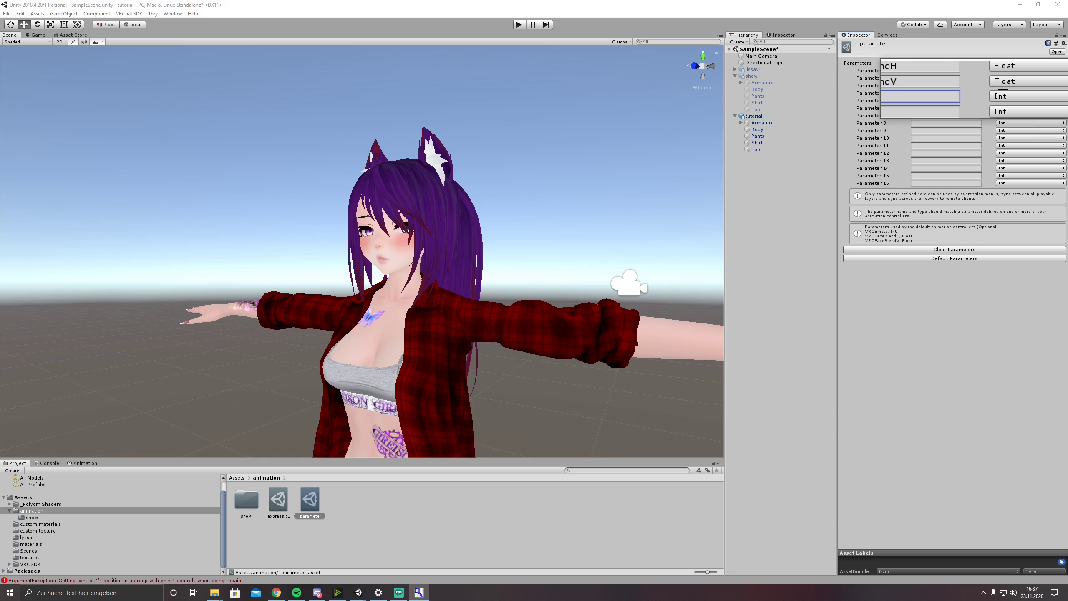
type("shirtoff")
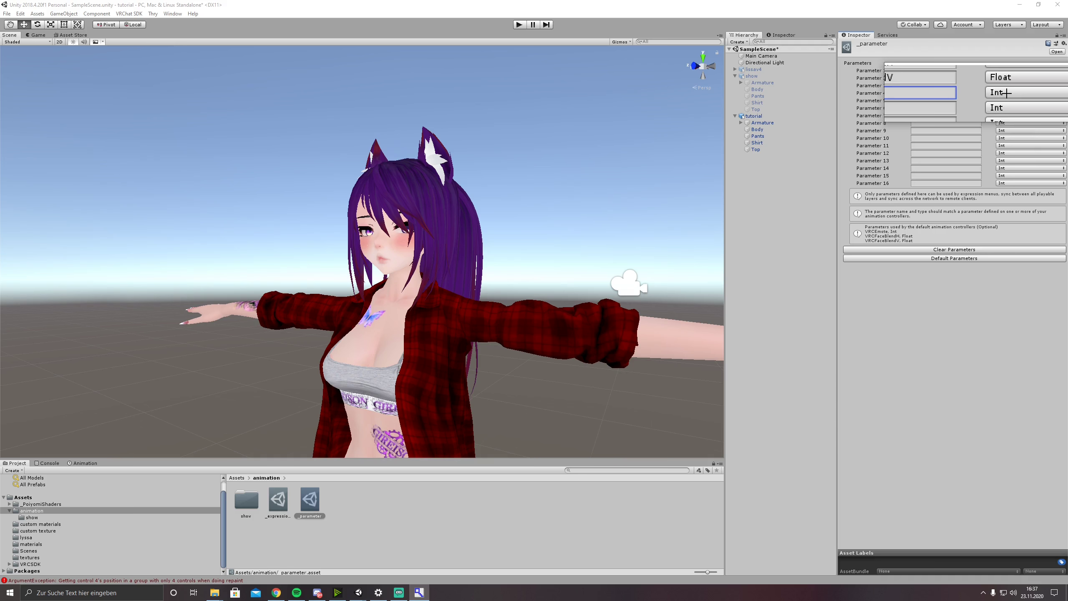
key("super+Escape")
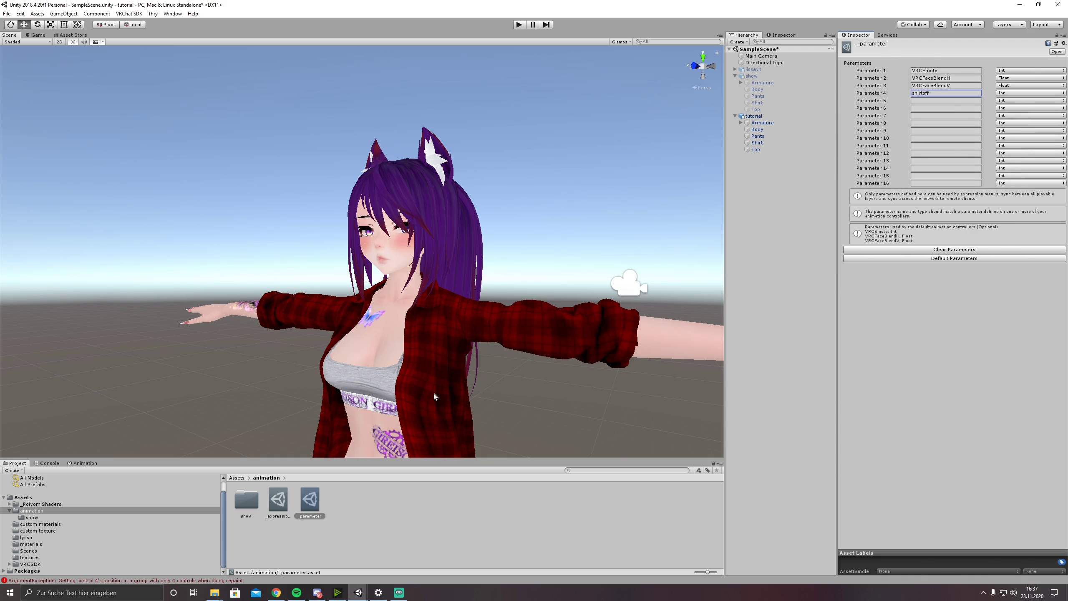
Assign _expressionmenu as Menu and _parameter as Parameters in the tutorial avatar's Expressions settings.
left_click(286, 506)
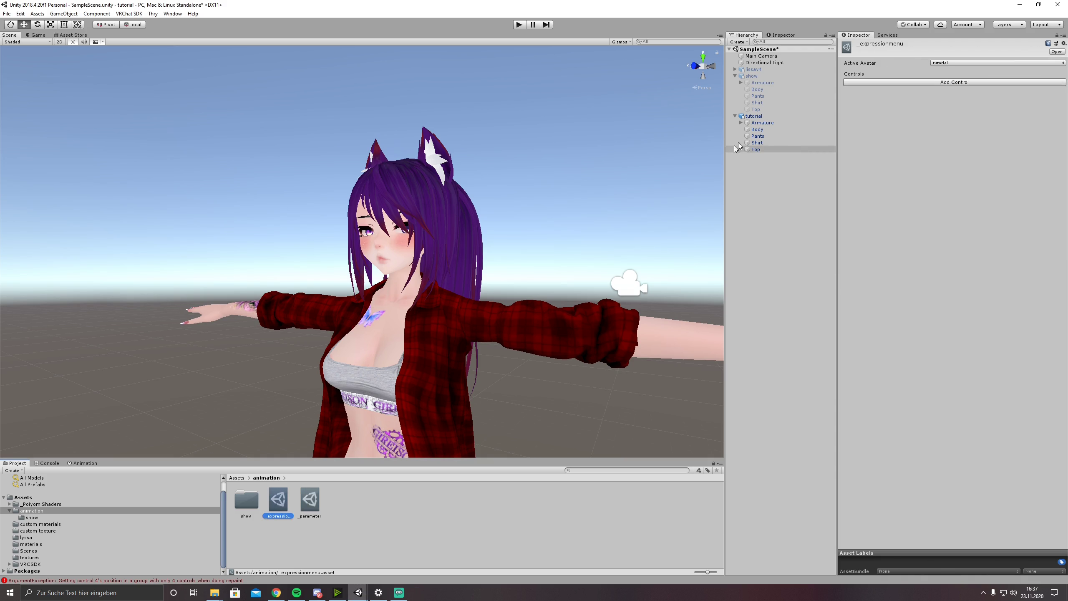
left_click(754, 116)
scroll(880, 158, "down", 10)
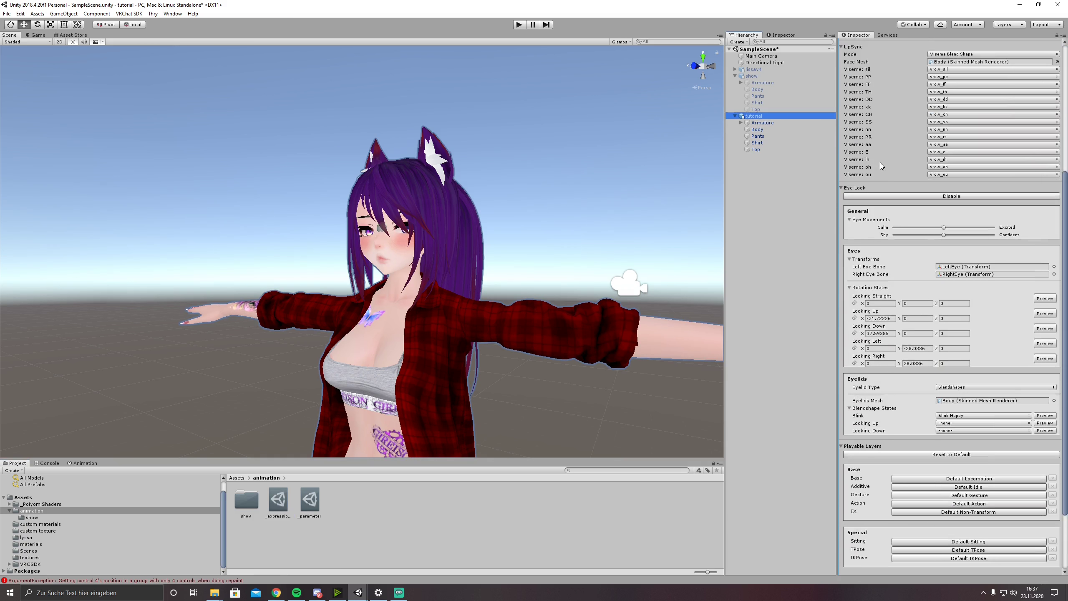
key("alt")
key("super+plus")
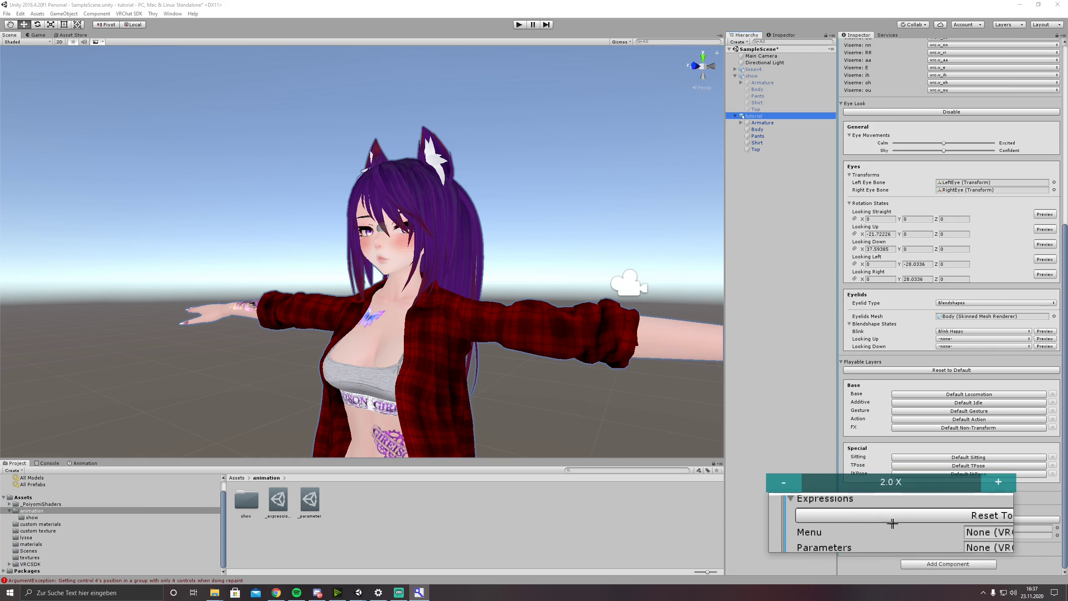
key("super+Escape")
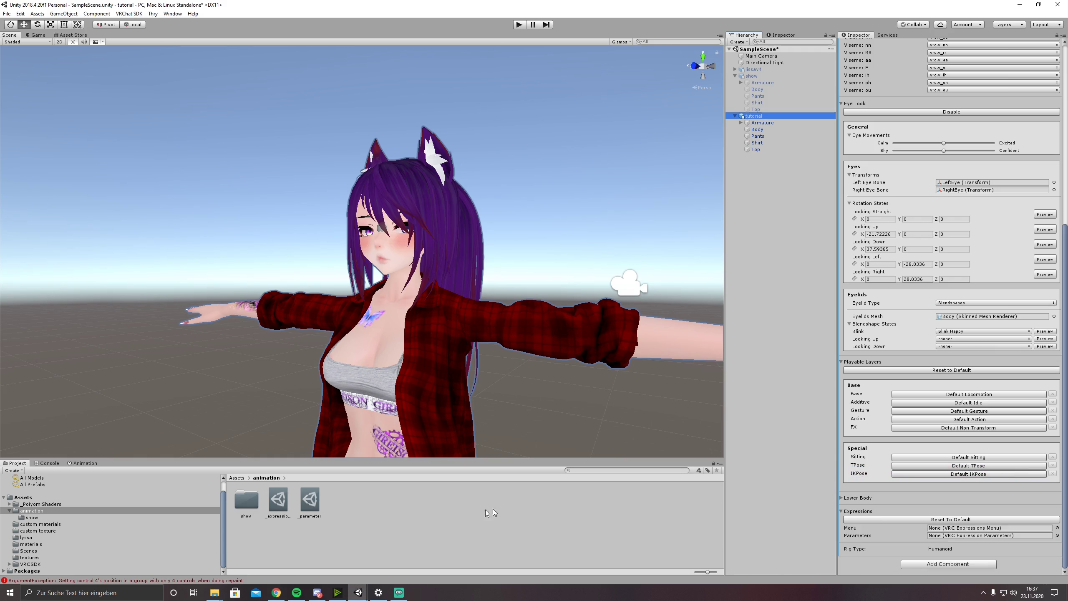
left_click_drag(279, 501, 948, 532)
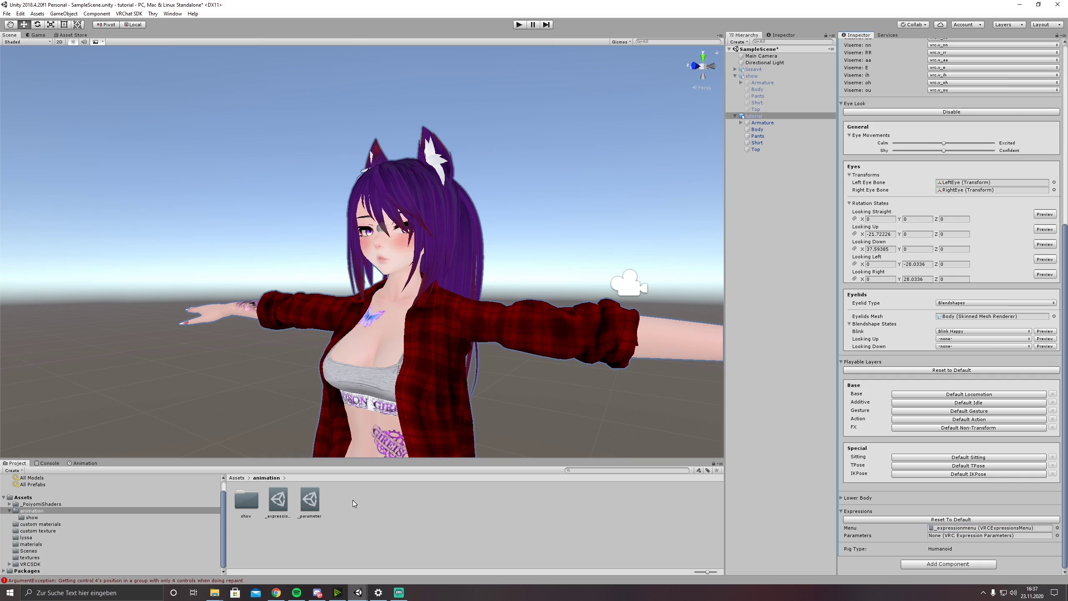
left_click_drag(307, 505, 963, 536)
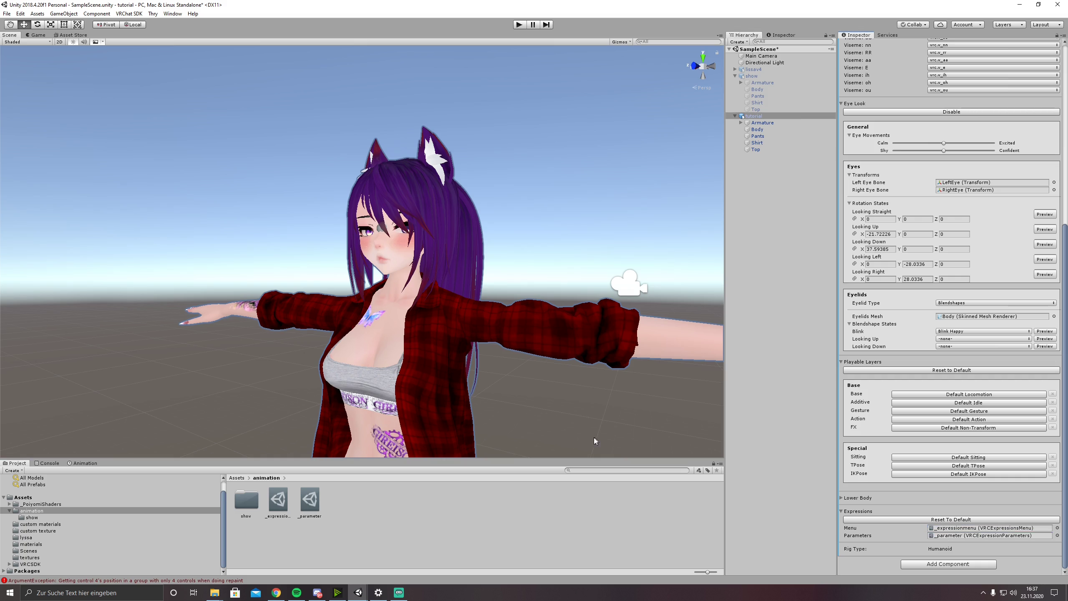
middle_click(292, 415)
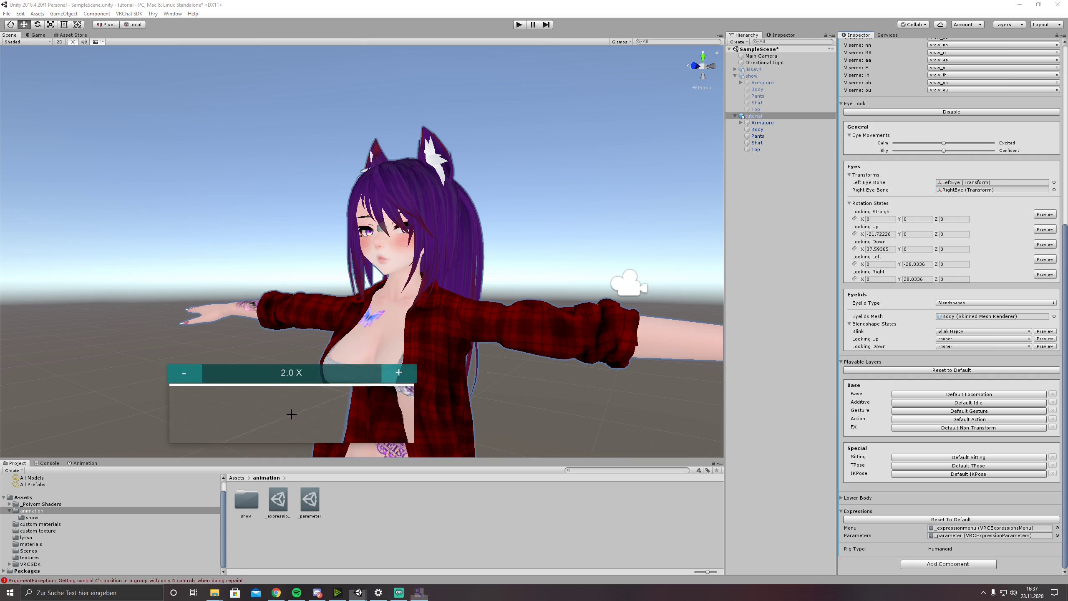
Add a control named shirtoff to the _expressionmenu asset.
left_click(279, 511)
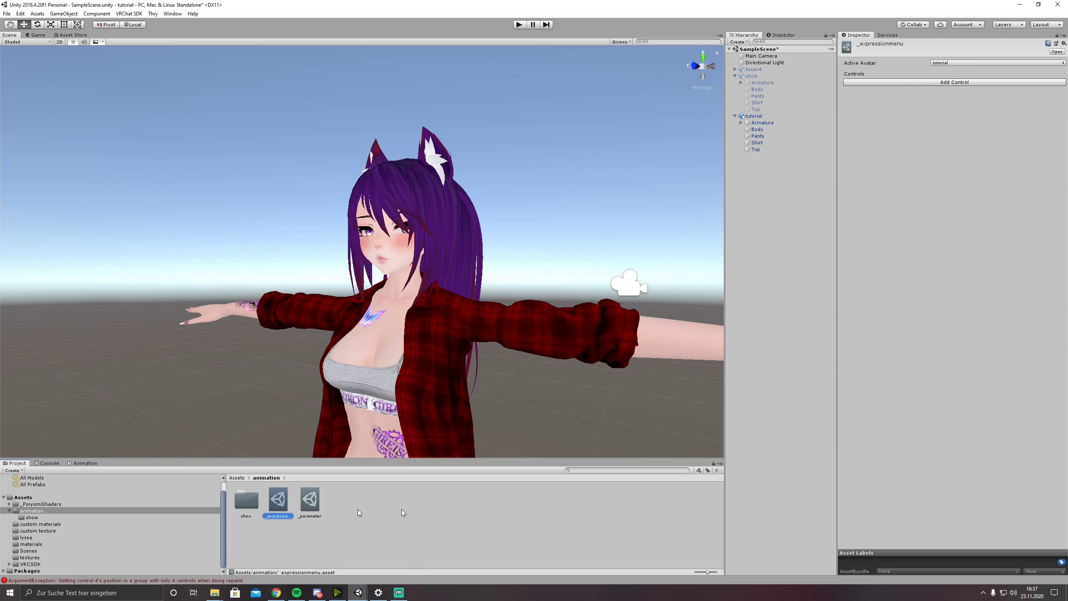
left_click(952, 83)
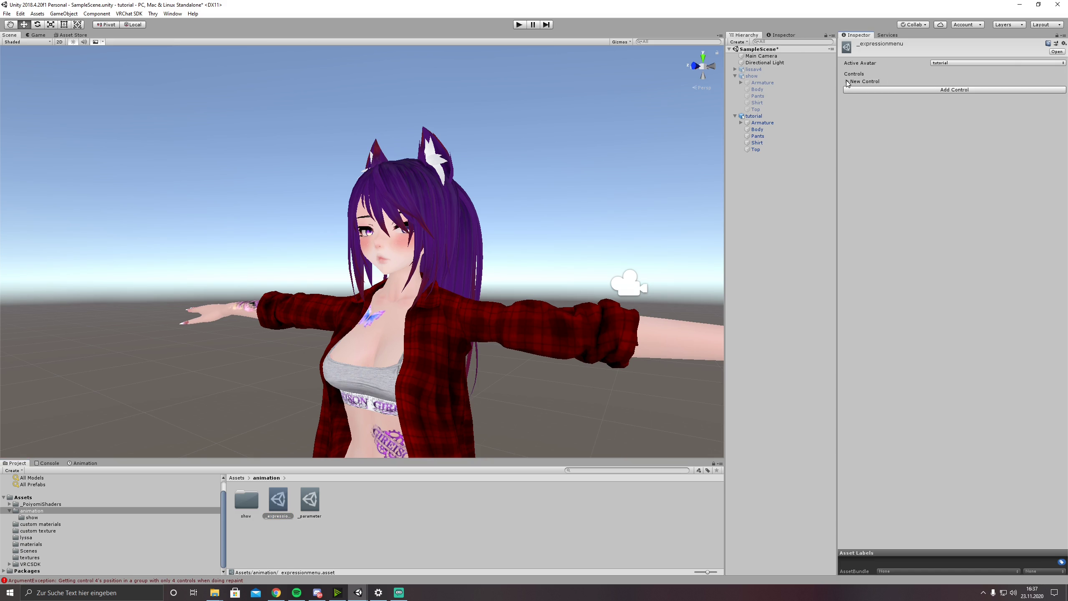
left_click(848, 81)
left_click(960, 100)
type("s")
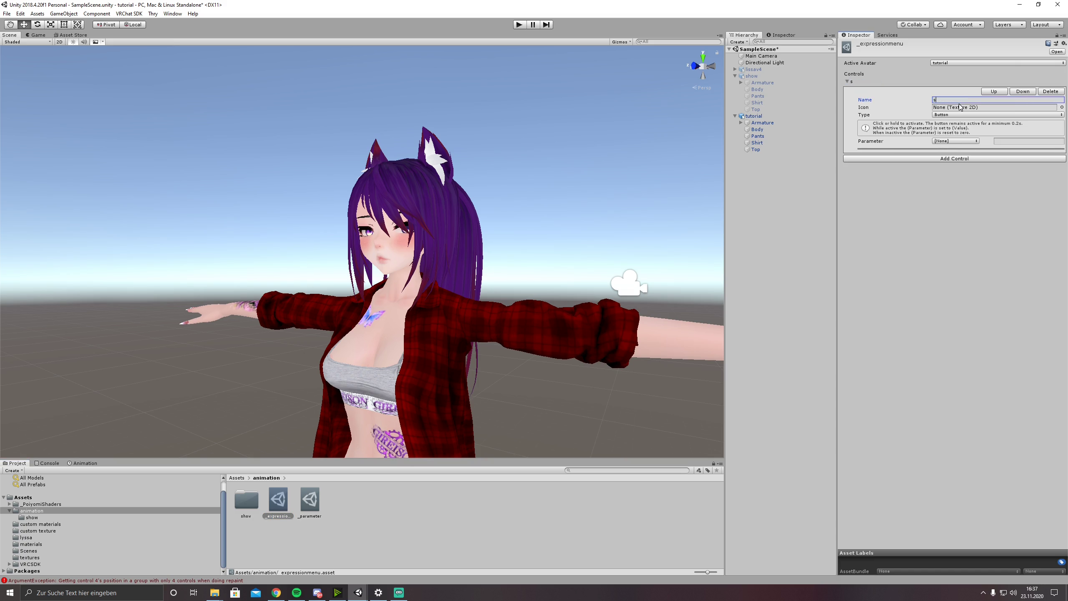
type("hirtoff")
key("super+plus")
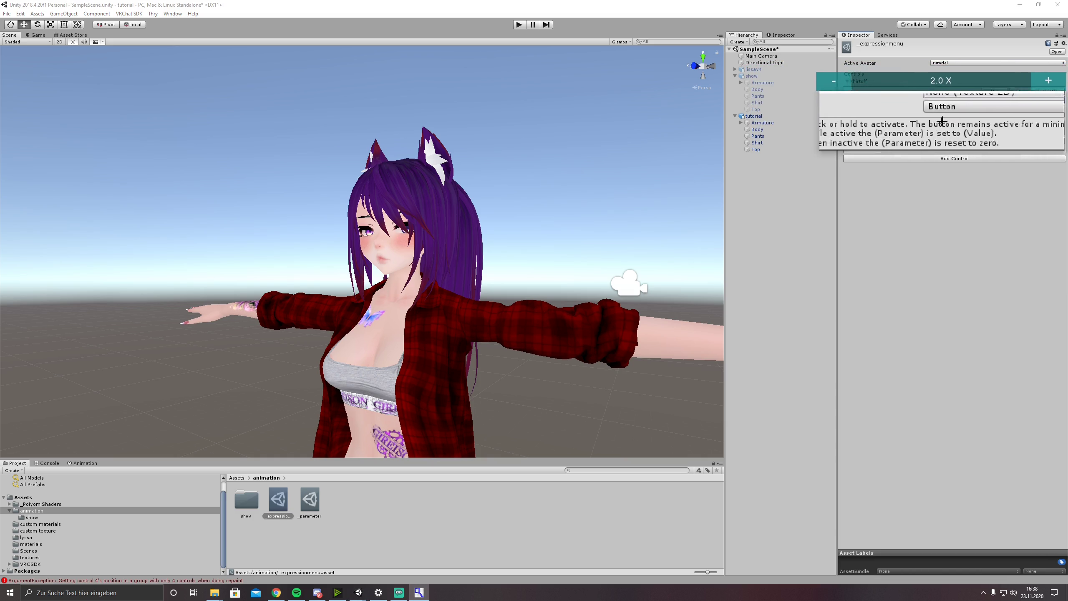
key("super+Escape")
Set the shirtoff control's type to Toggle and link it to the shirtoff Int parameter.
left_click(963, 115)
left_click(953, 133)
key("super+plus")
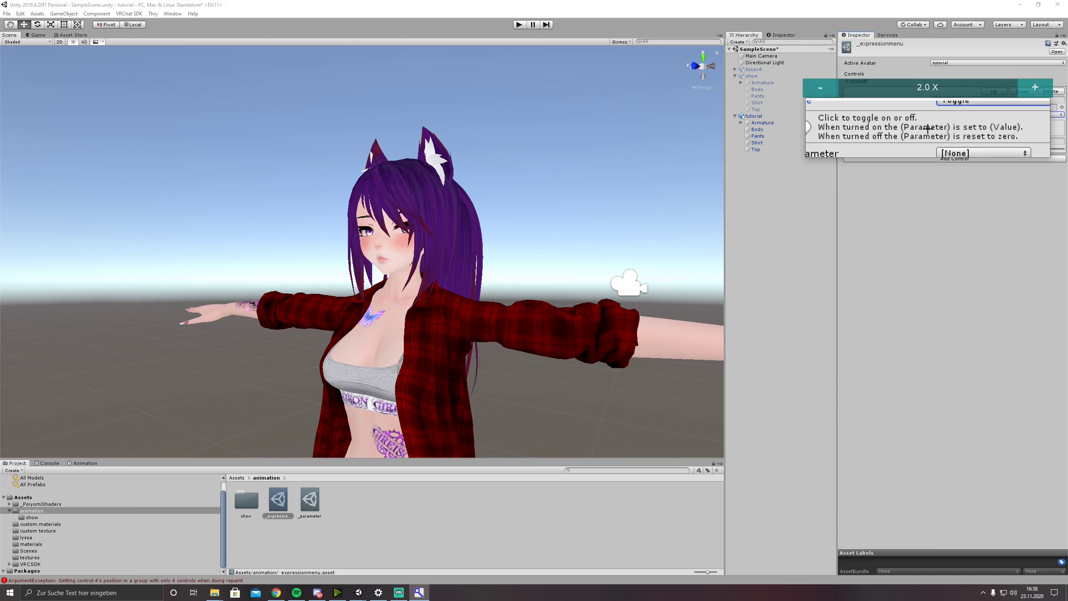
key("super+Escape")
key("super+plus")
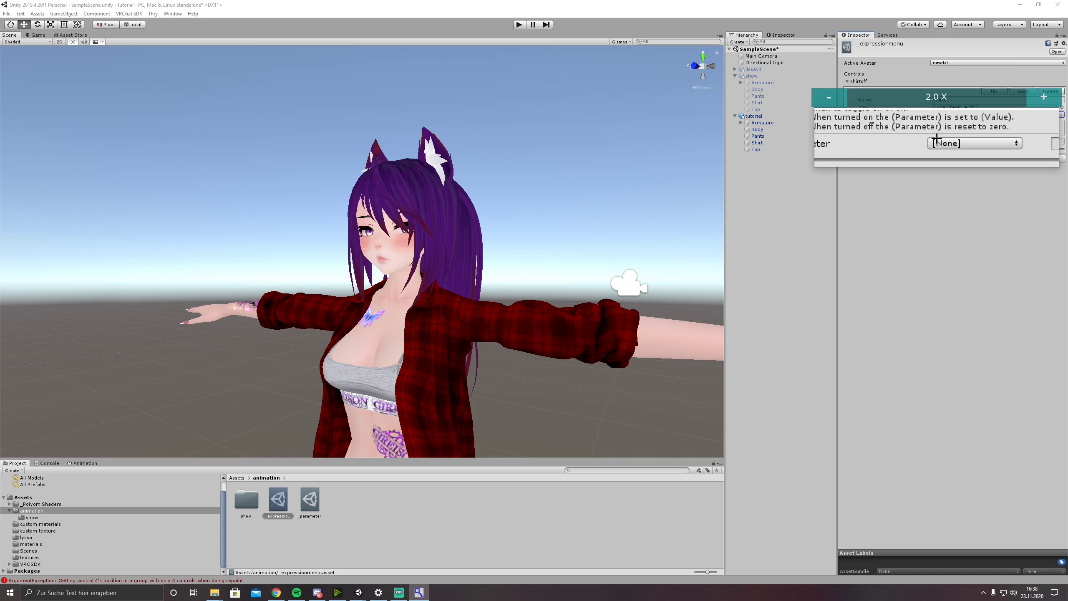
key("super+Escape")
left_click(971, 141)
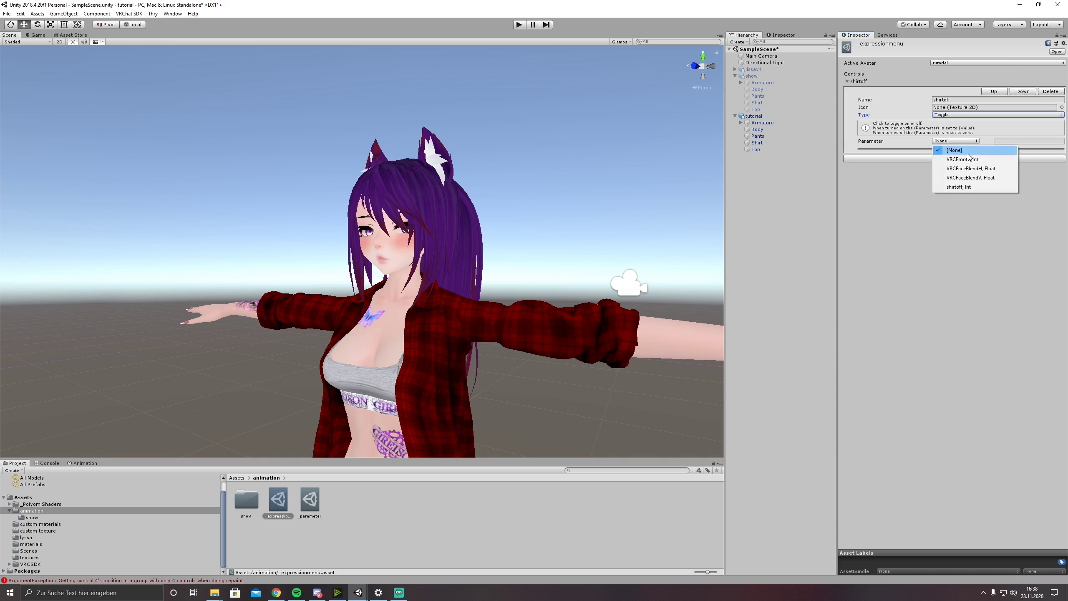
left_click(961, 187)
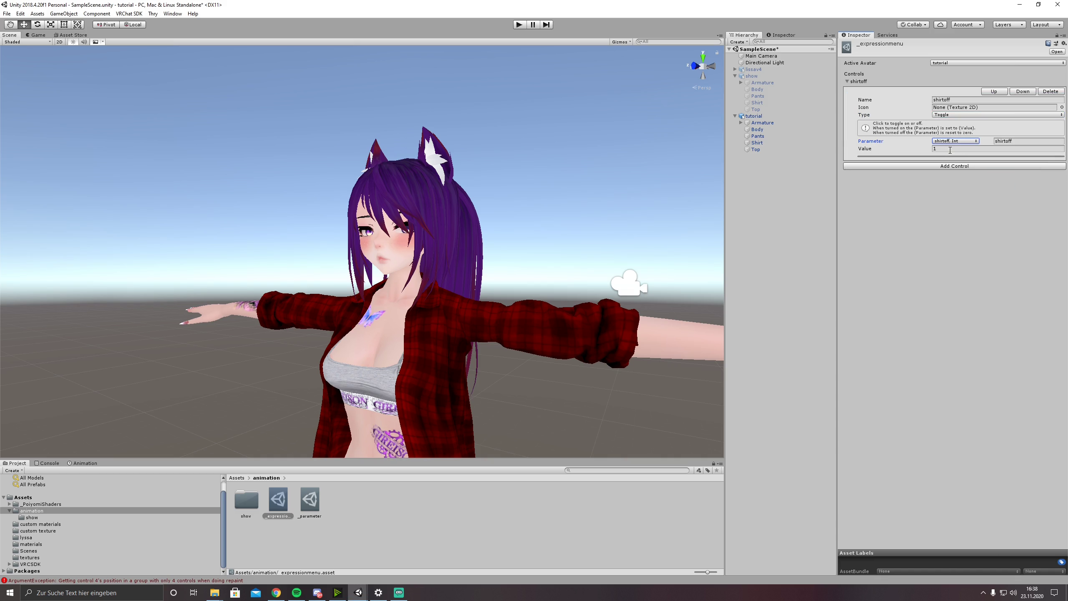
key("super+plus")
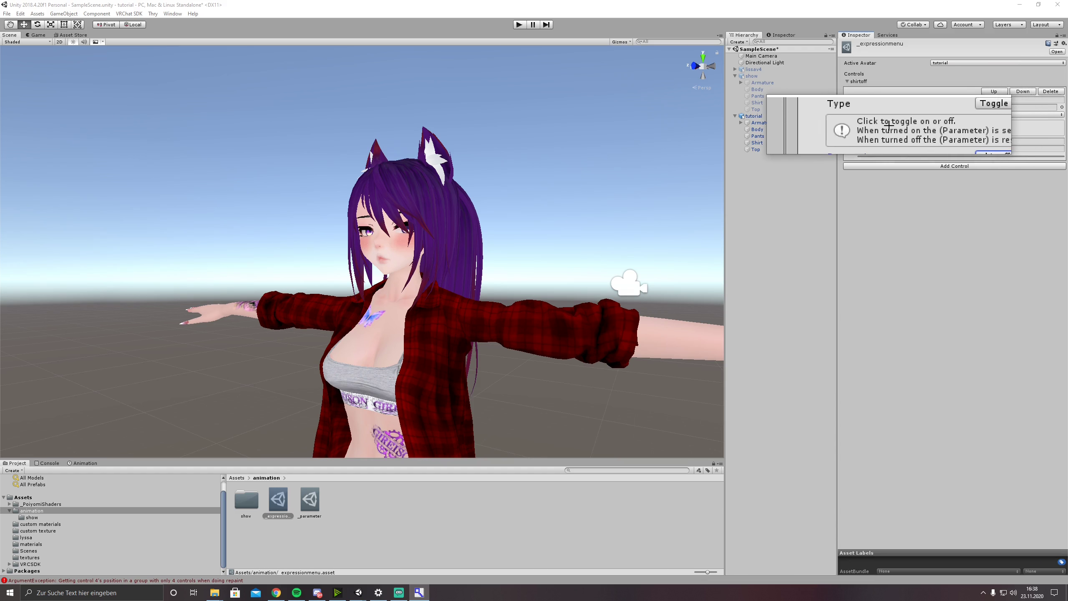
key("super+Escape")
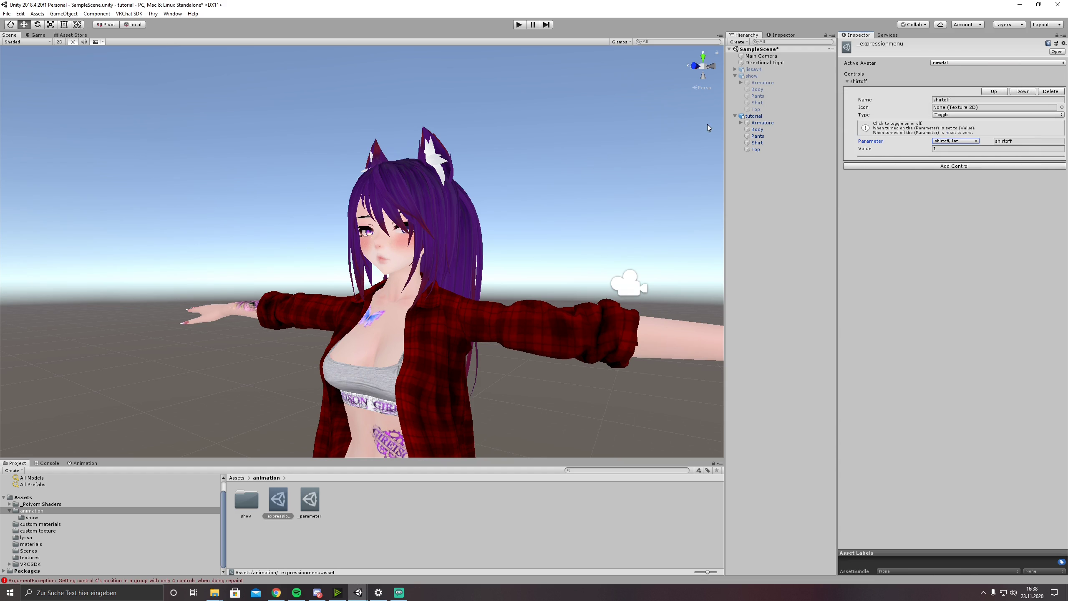
Create an Animator Controller named _FXcontroller in the animation folder.
left_click(358, 524)
right_click(371, 505)
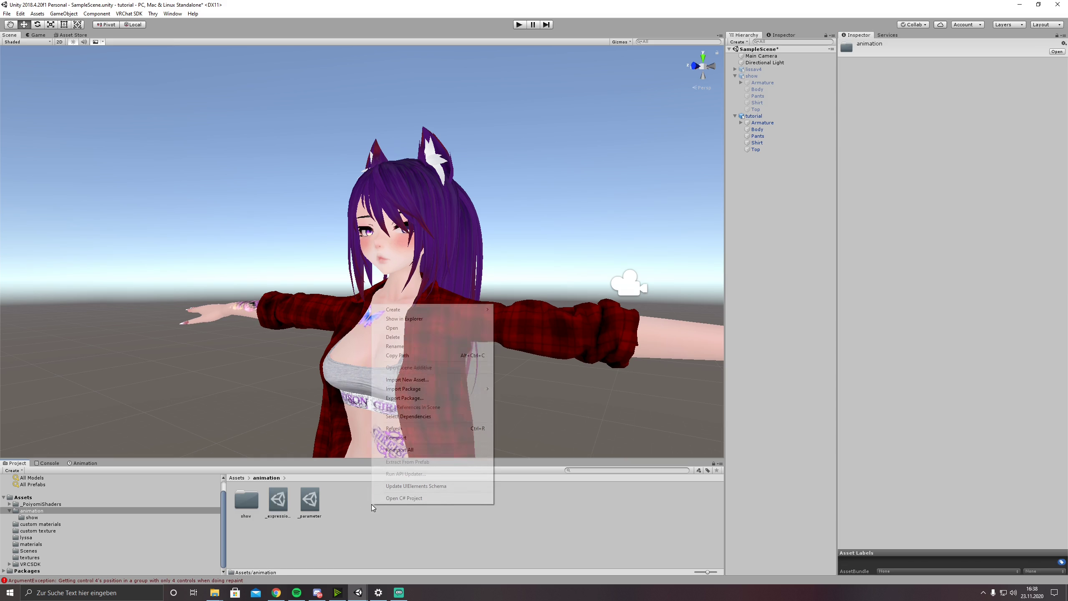
mouse_move(452, 310)
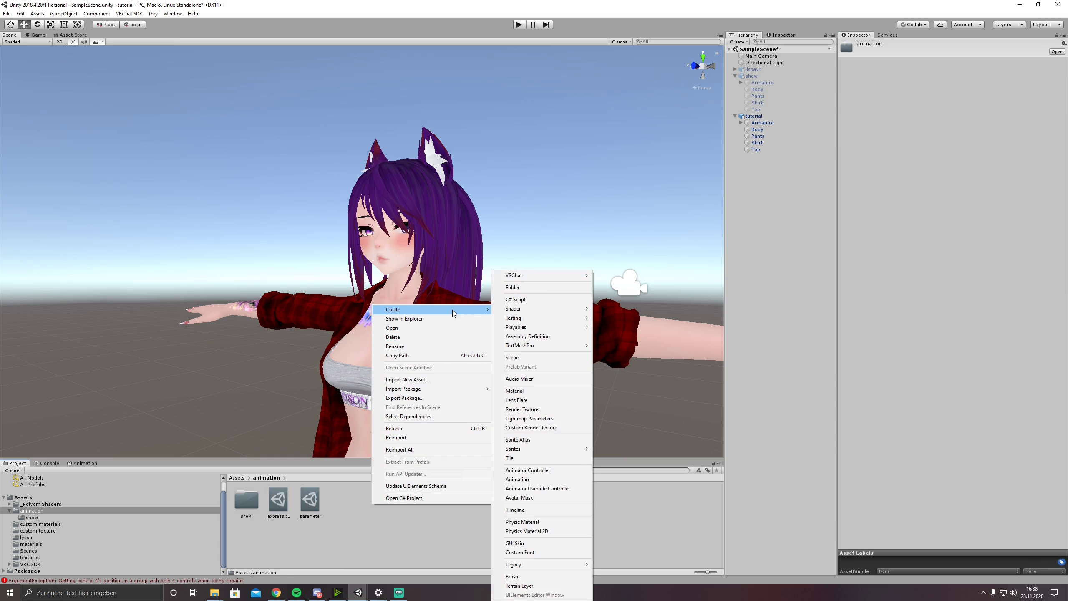
left_click(542, 472)
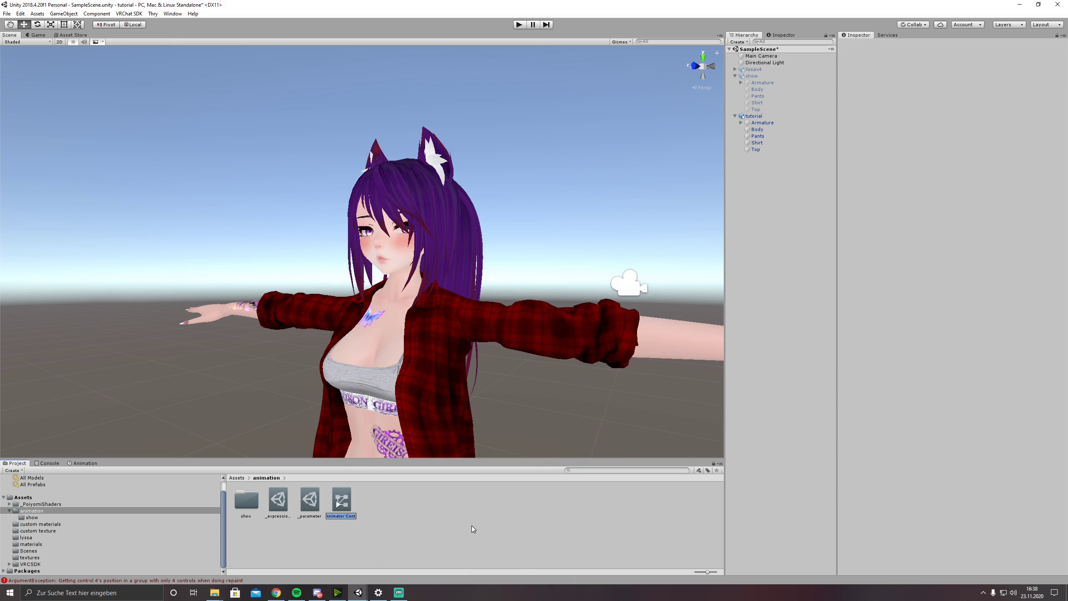
key("BackSpace")
type("_FXcontroller")
key("Return")
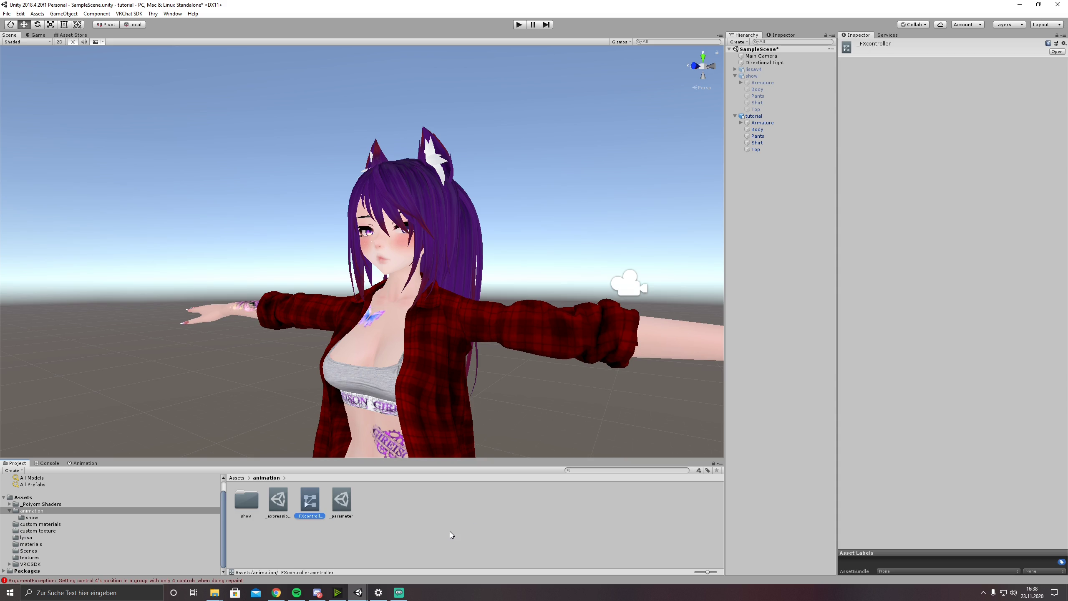
Enable a custom FX playable layer on the tutorial avatar's descriptor and assign _FXcontroller to it.
left_click(763, 117)
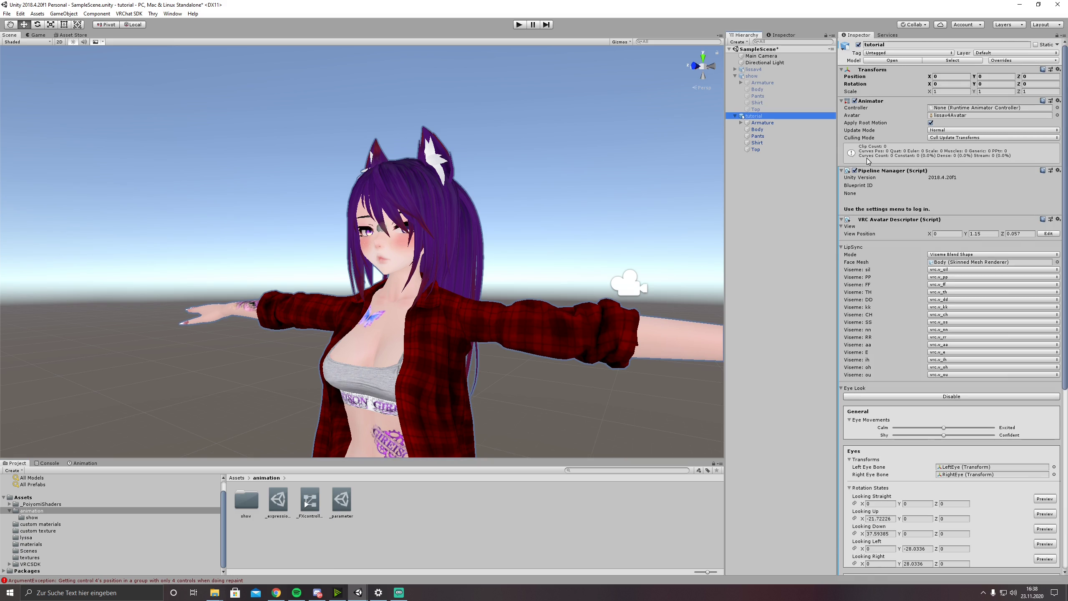
scroll(875, 154, "down", 10)
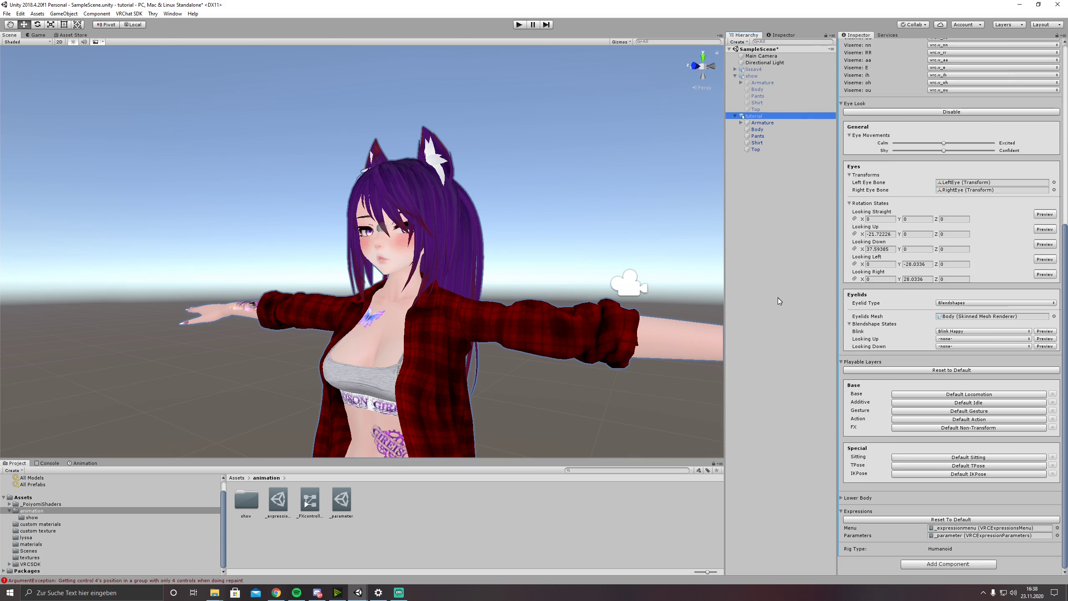
key("super+plus")
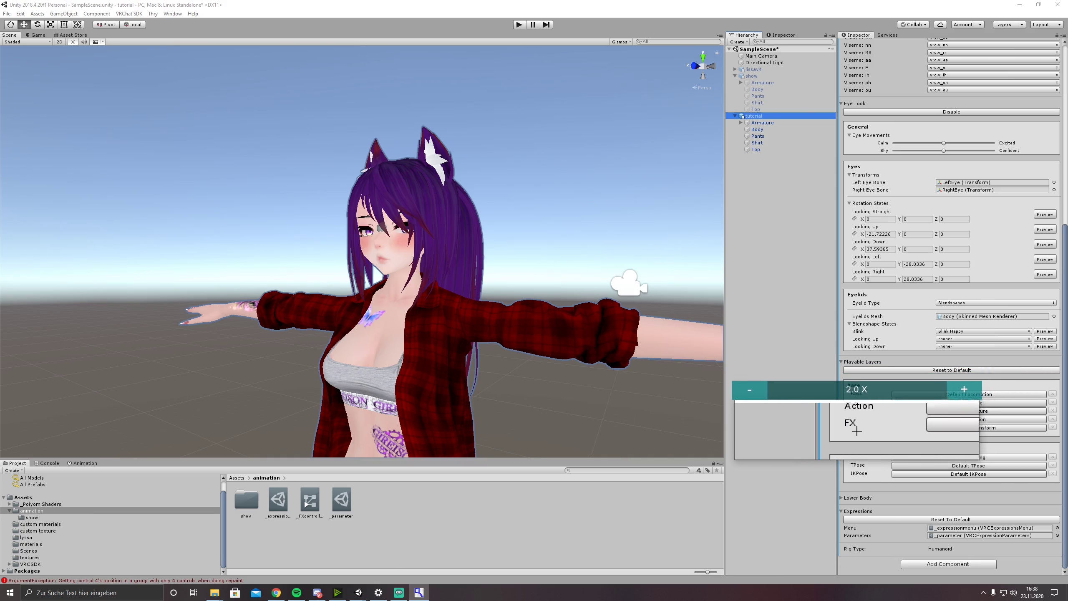
left_click(895, 428)
key("super+Escape")
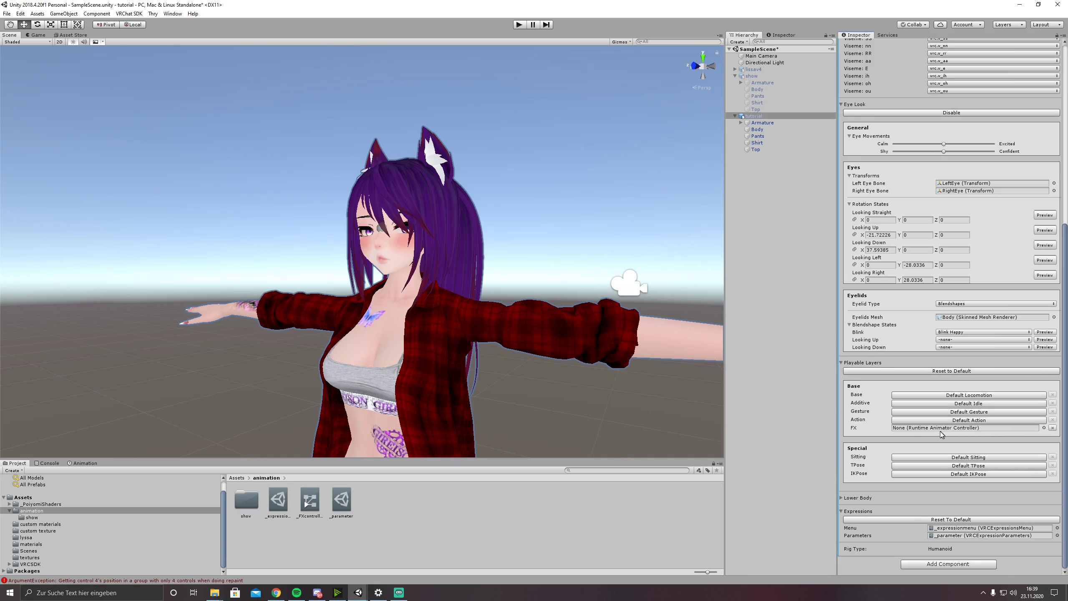
left_click_drag(310, 508, 908, 429)
right_click_drag(525, 285, 574, 297)
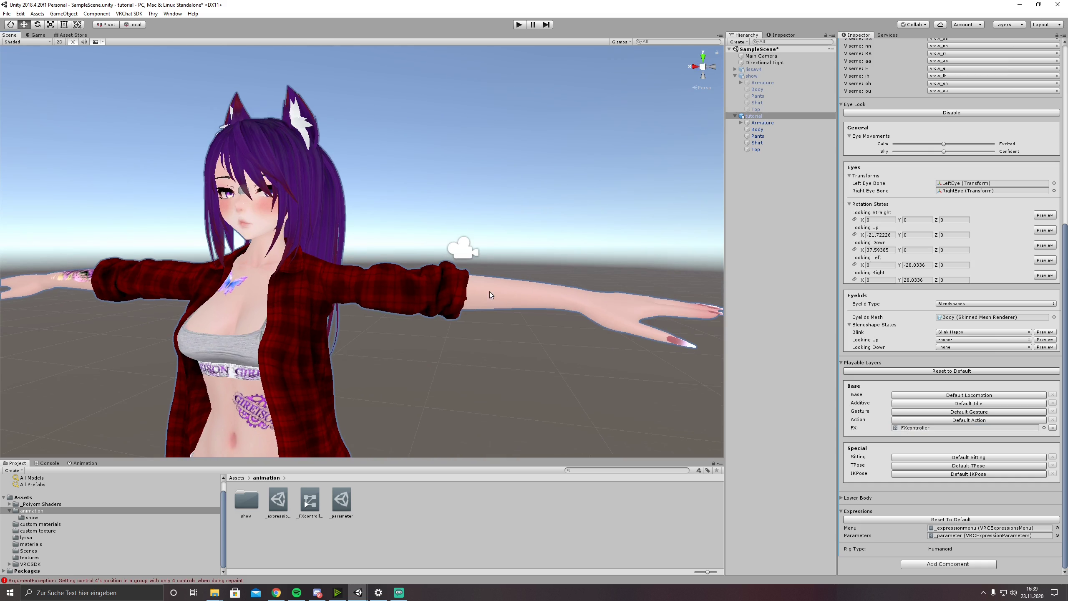
middle_click_drag(489, 292, 524, 286)
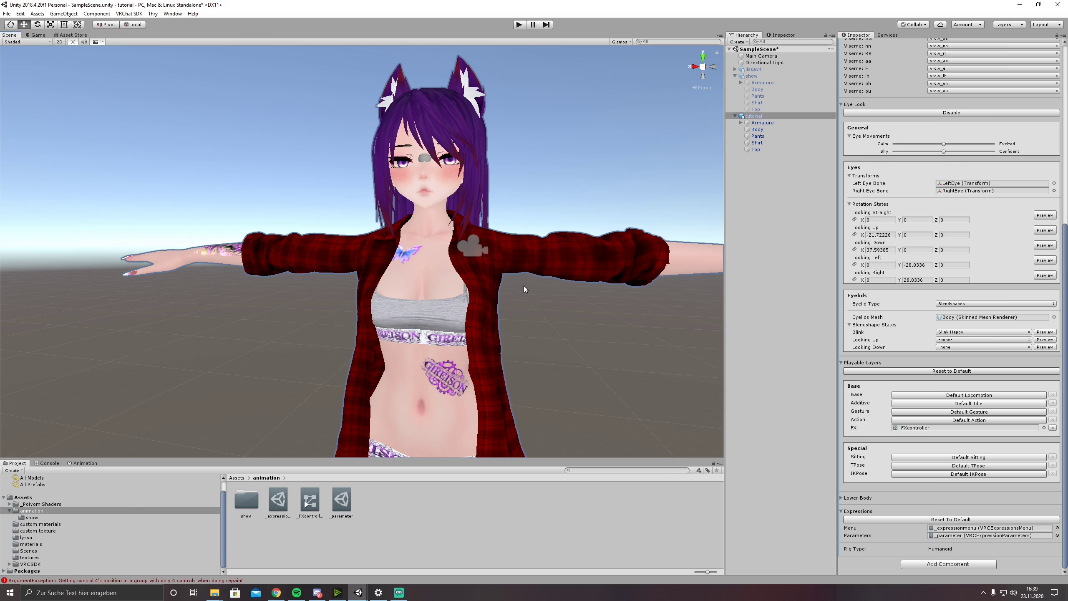
right_click_drag(475, 197, 457, 197)
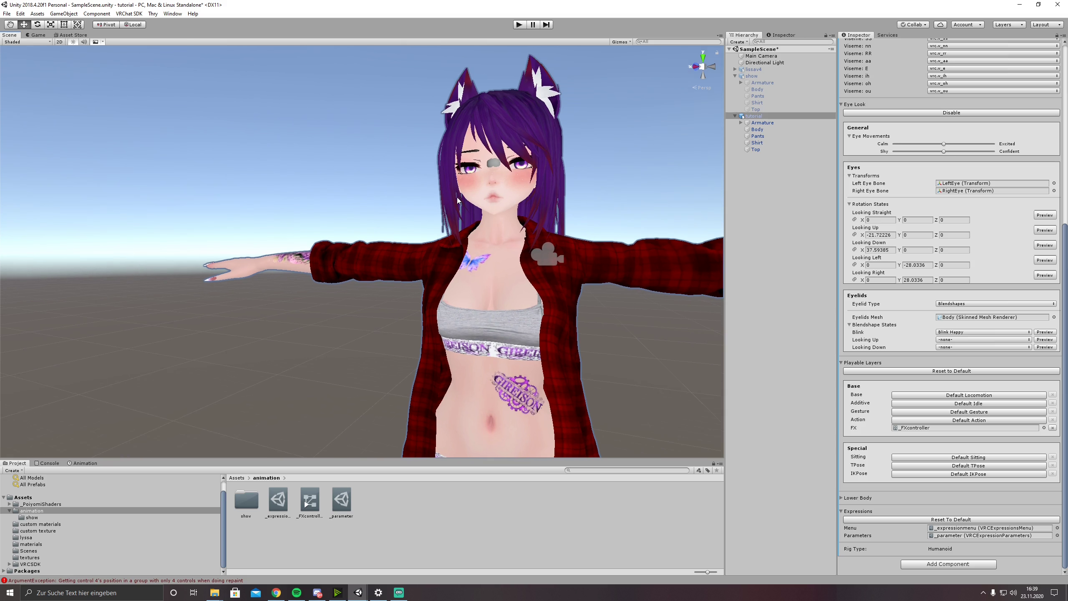
middle_click_drag(425, 204, 415, 204)
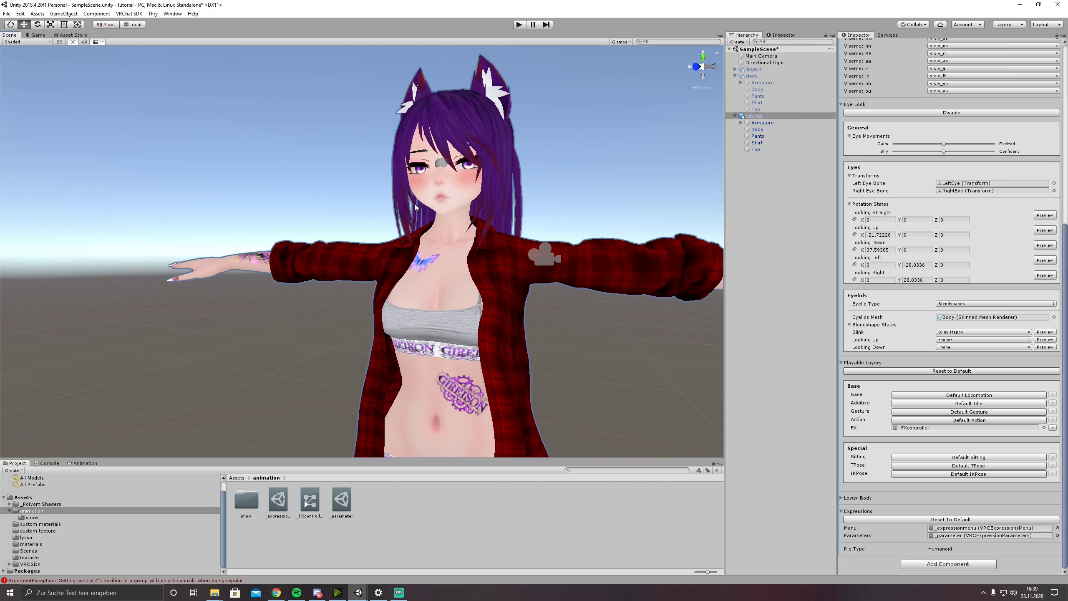
Duplicate the tutorial avatar, deactivate the original and expand the copy's child objects in the hierarchy.
left_click(734, 116)
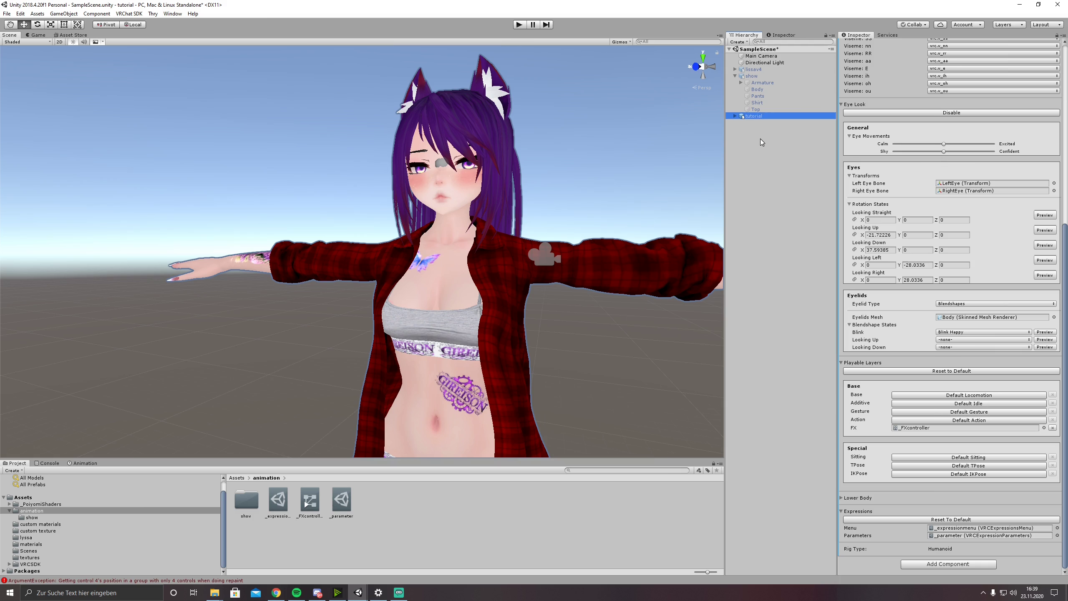
key("ctrl+d")
left_click(754, 116)
scroll(863, 126, "up", 10)
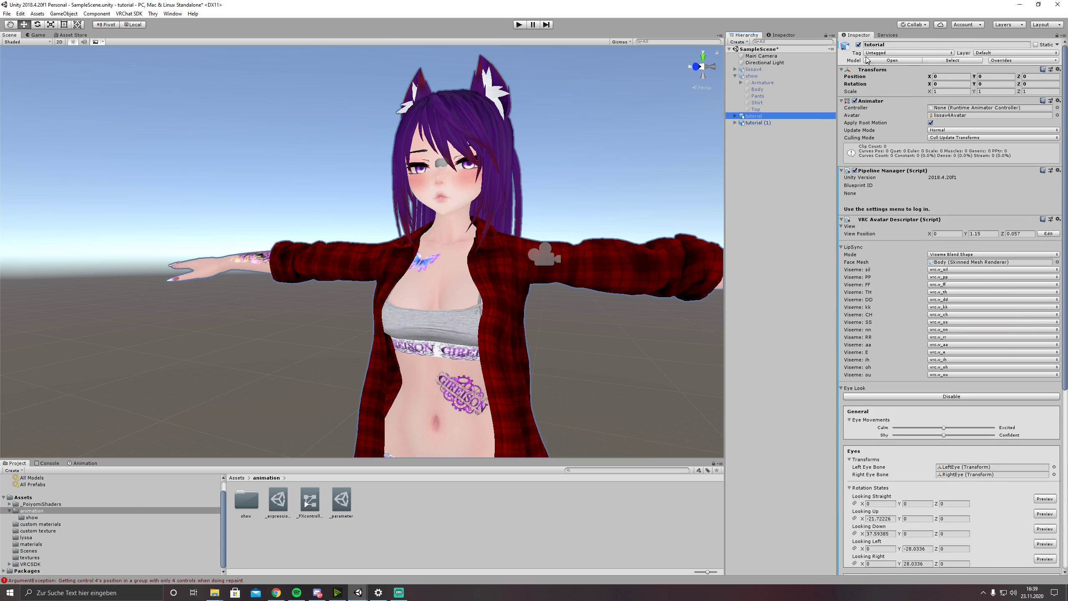
left_click(859, 44)
left_click(735, 122)
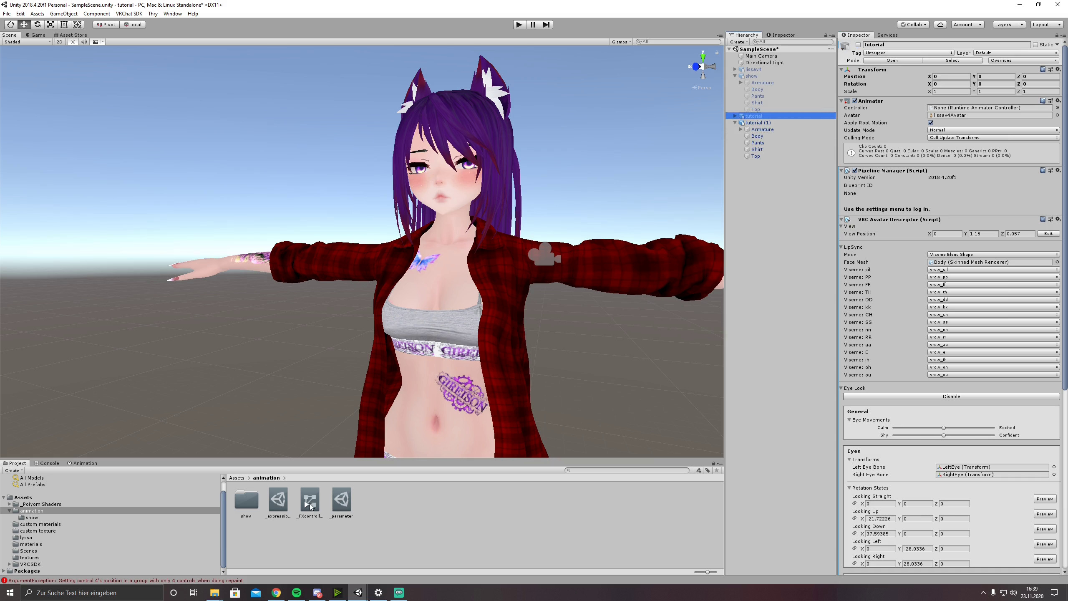
Assign _FXcontroller as the Animator component's Controller on the original tutorial avatar.
left_click_drag(310, 500, 937, 108)
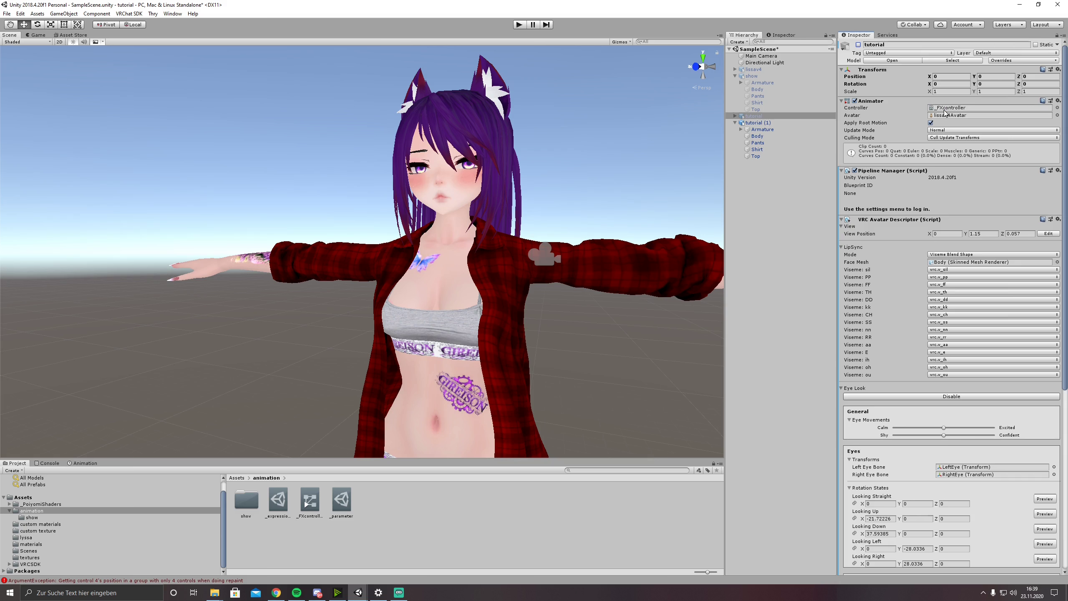
key("super+plus")
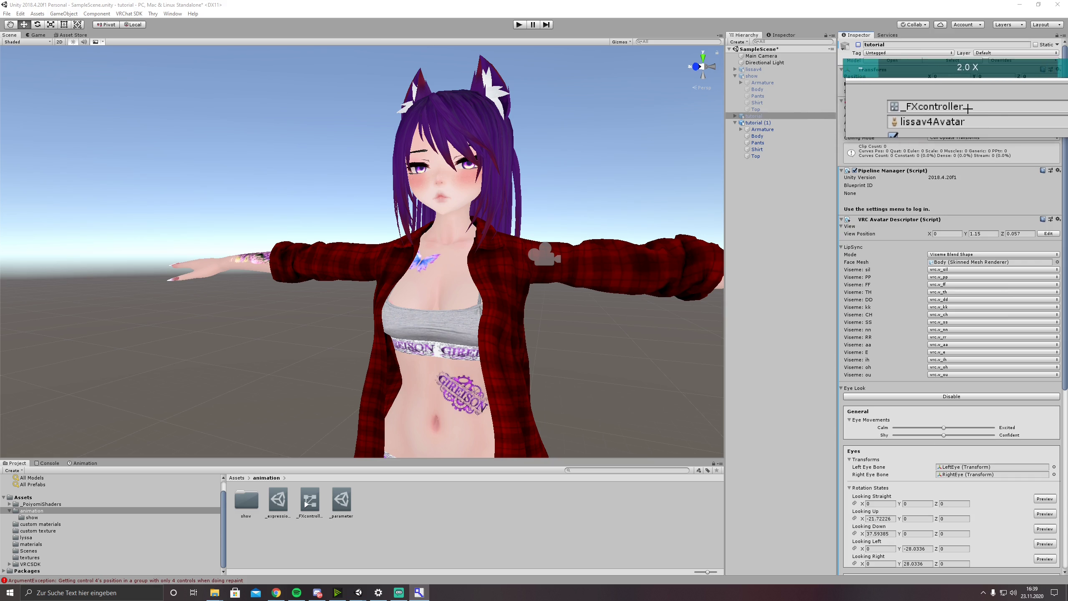
key("super+Escape")
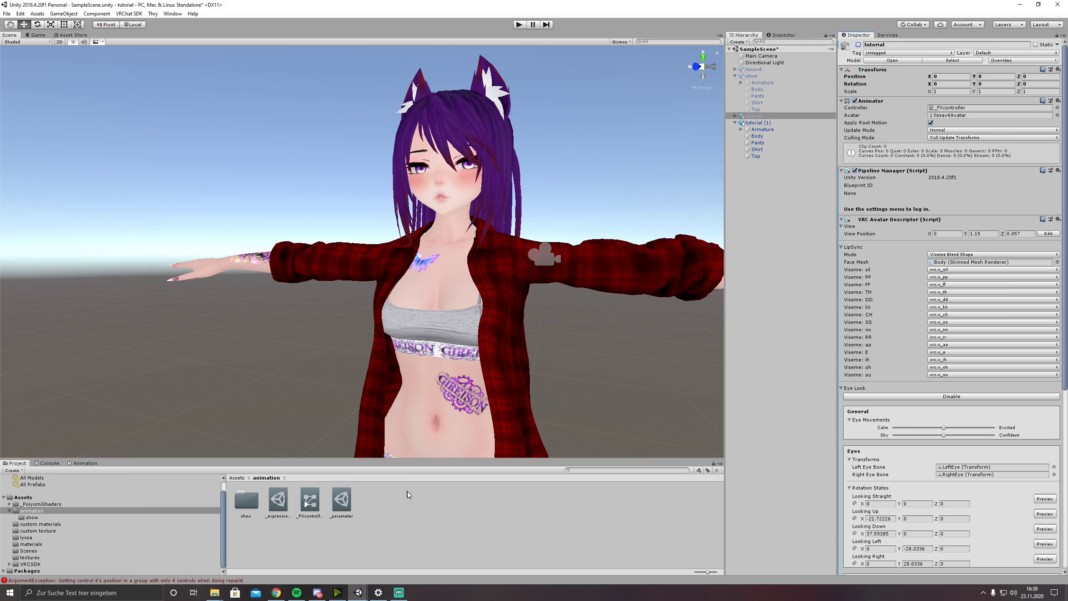
Create a folder named shirtanimation inside the animation folder and open it.
right_click(377, 488)
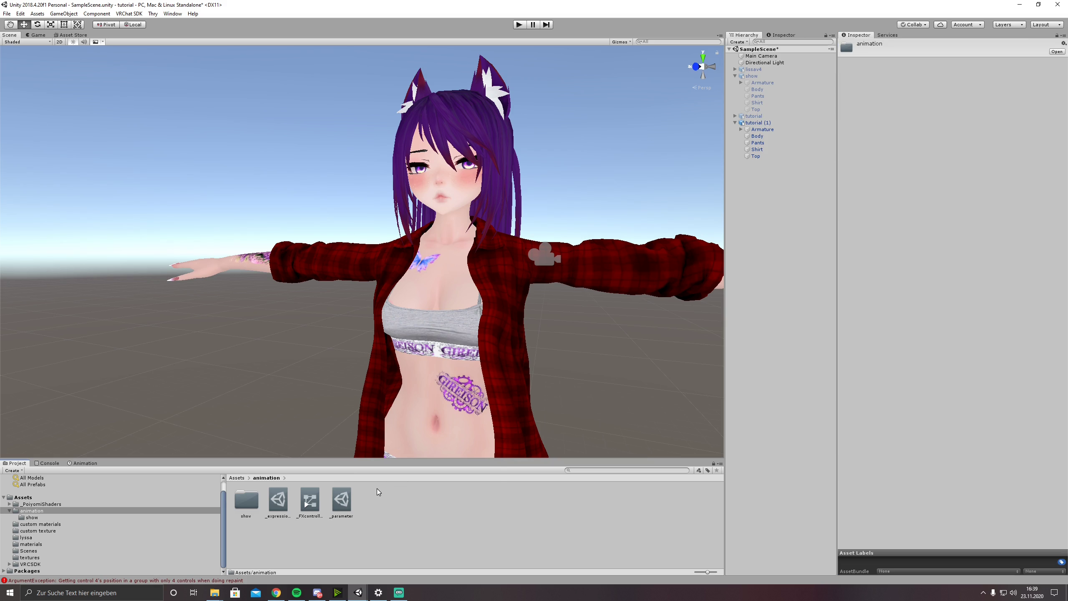
mouse_move(437, 293)
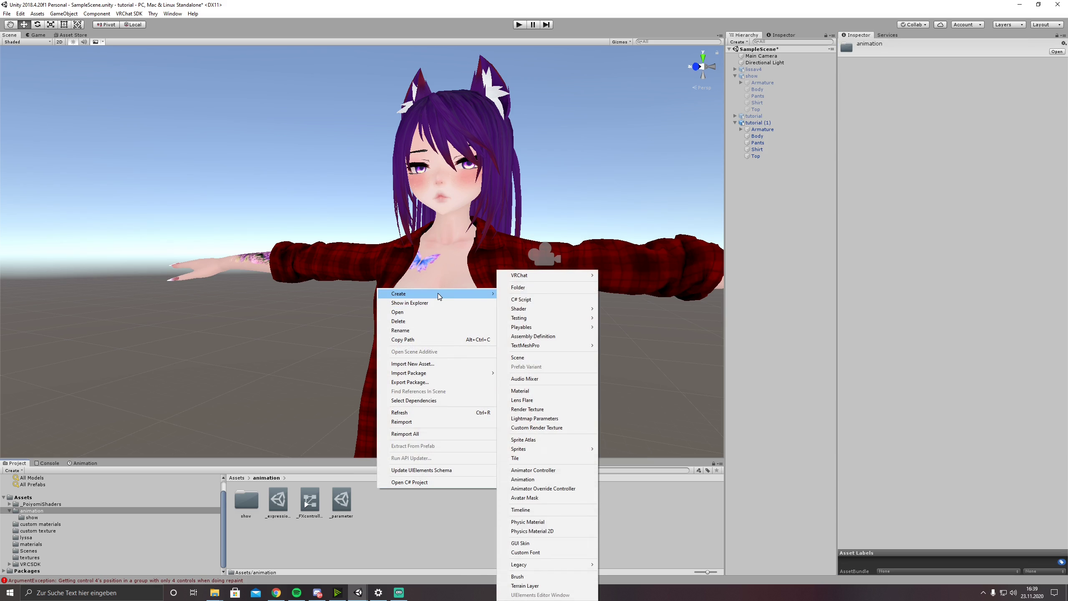
left_click(540, 286)
type("s")
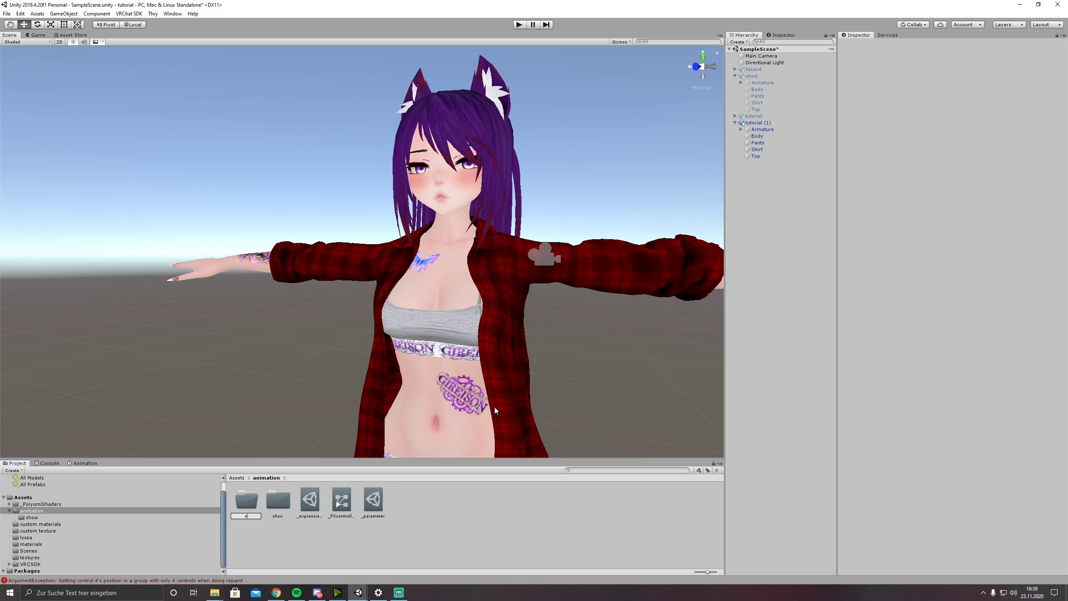
type("hirtanimation")
key("Return")
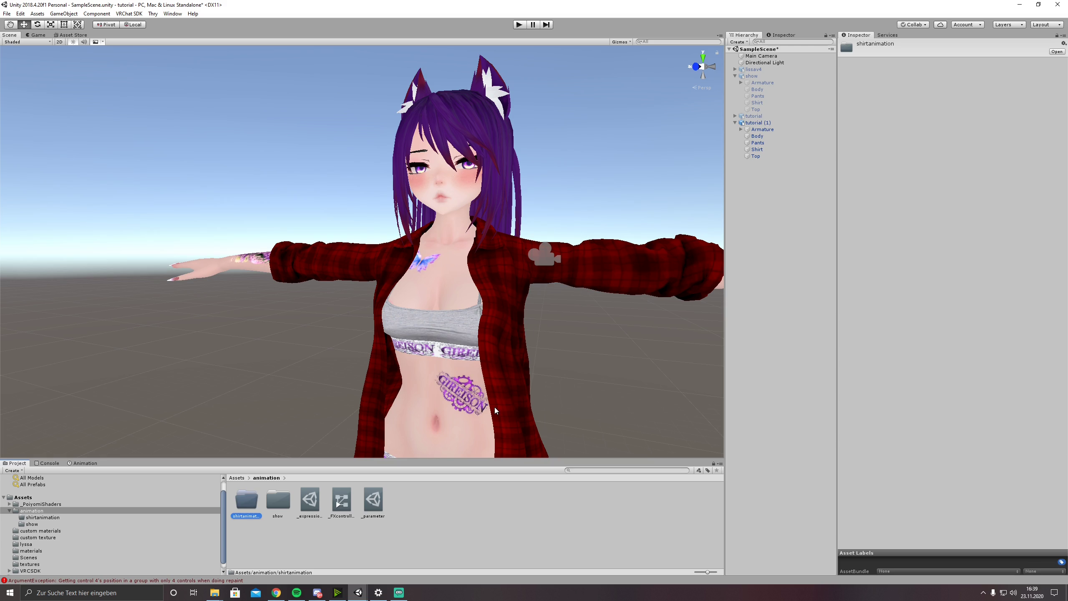
double_click(247, 501)
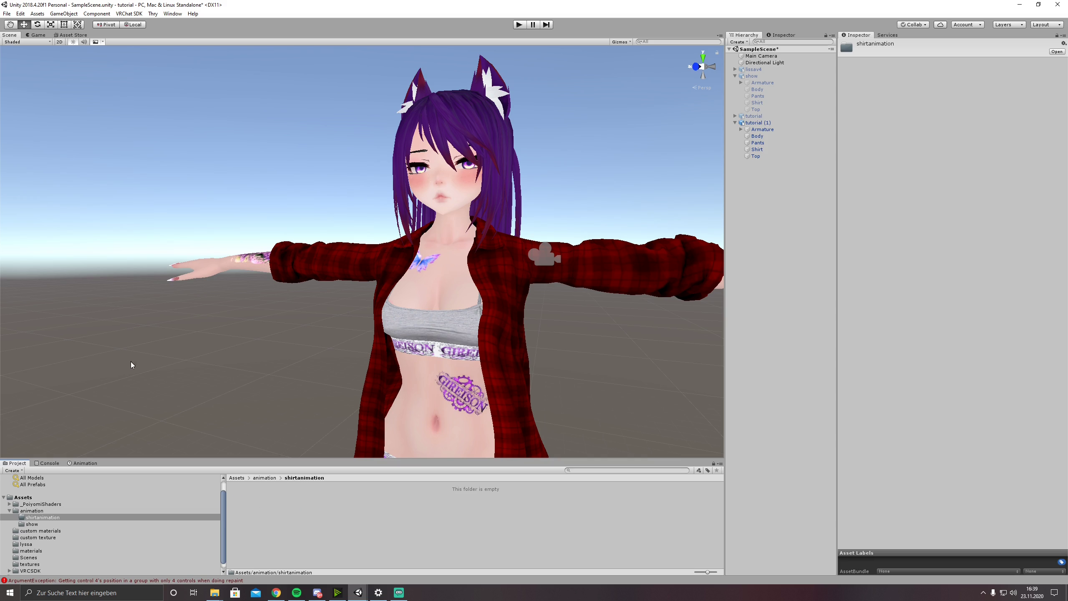
Create an animation clip named shirtoff for the tutorial (1) avatar in the shirtanimation folder.
left_click(84, 463)
middle_click_drag(262, 431, 294, 412)
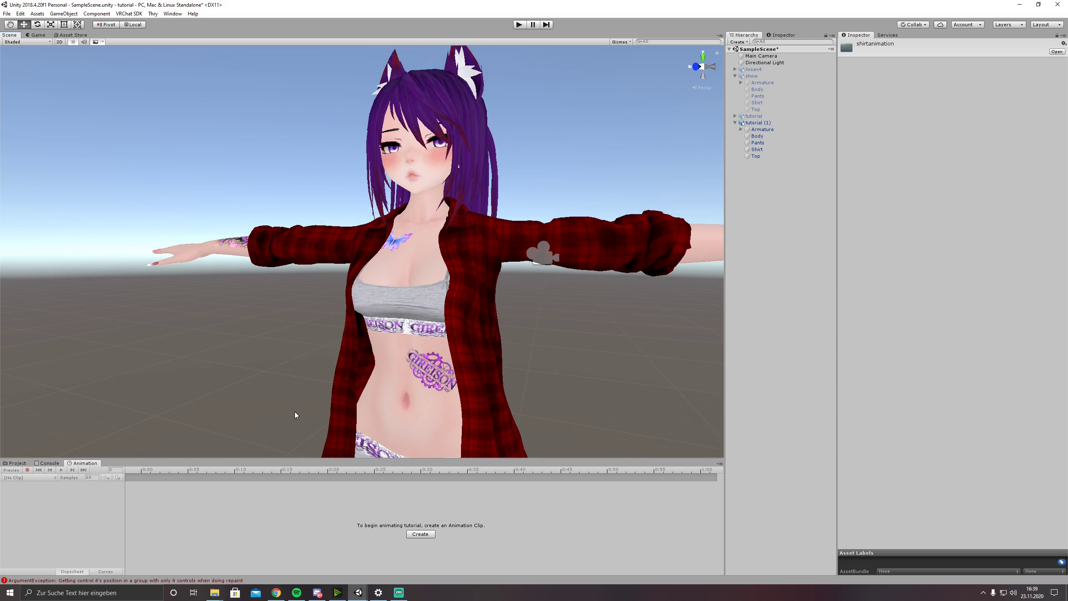
left_click(756, 122)
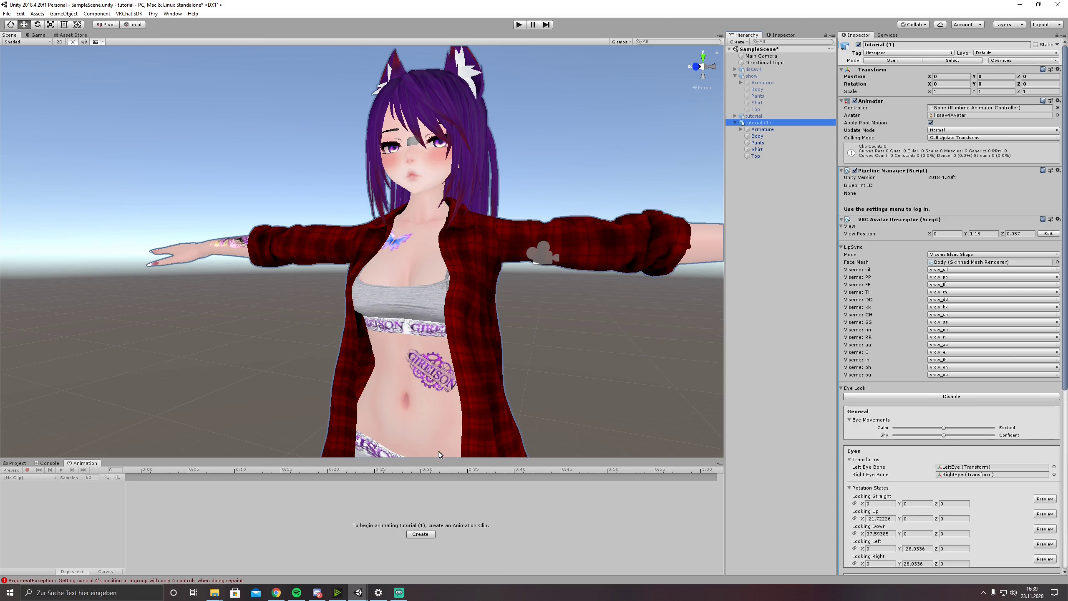
left_click(420, 535)
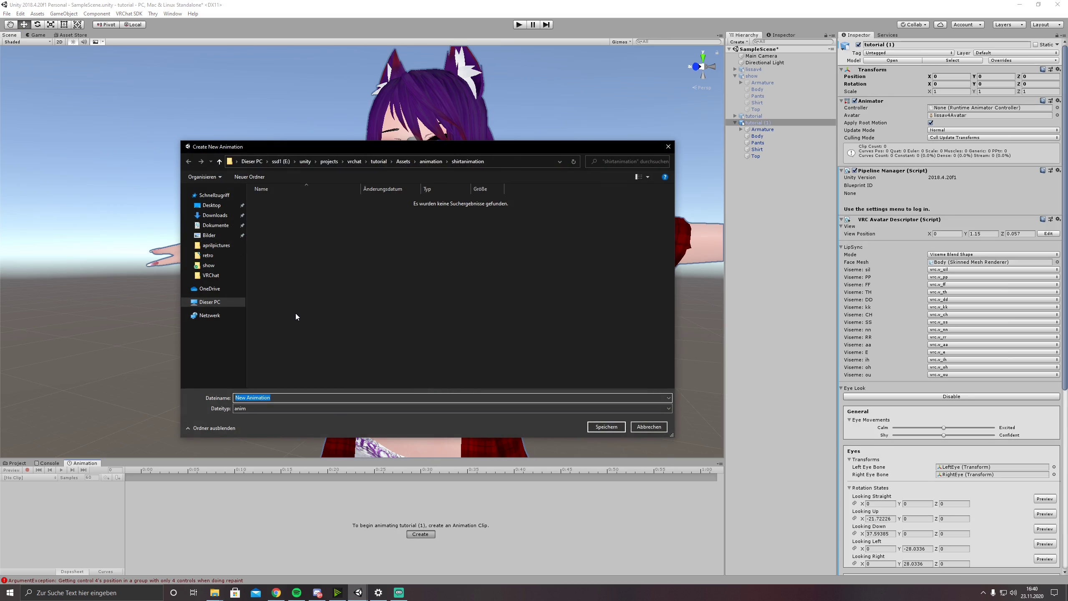
type("shirtoff")
key("Return")
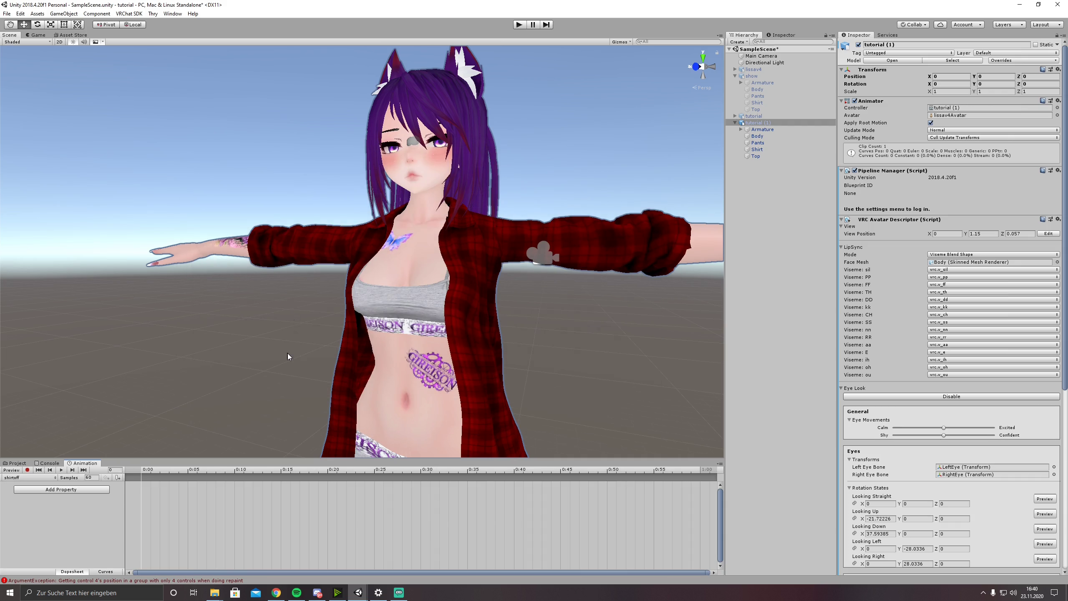
Add the Shirt object's Is Active property to the shirtoff animation clip.
left_click(98, 490)
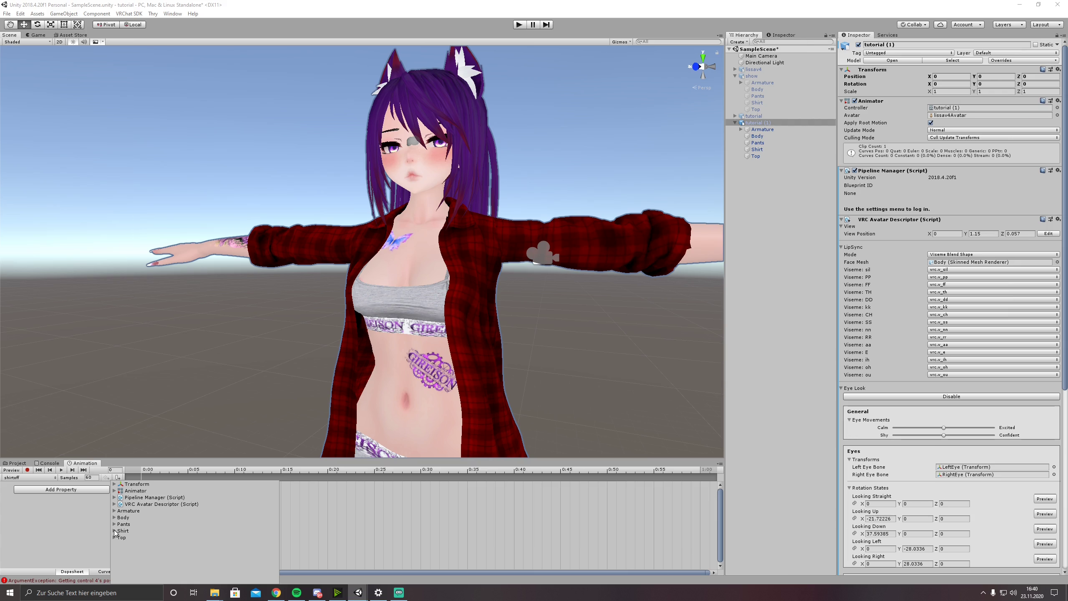
key("ctrl+alt+z")
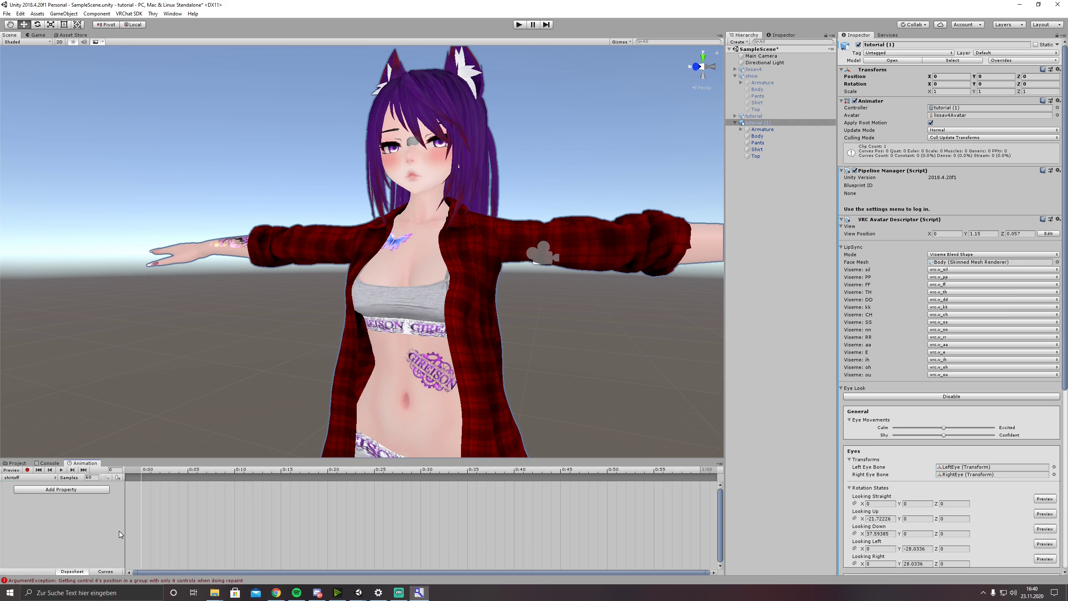
left_click(71, 491)
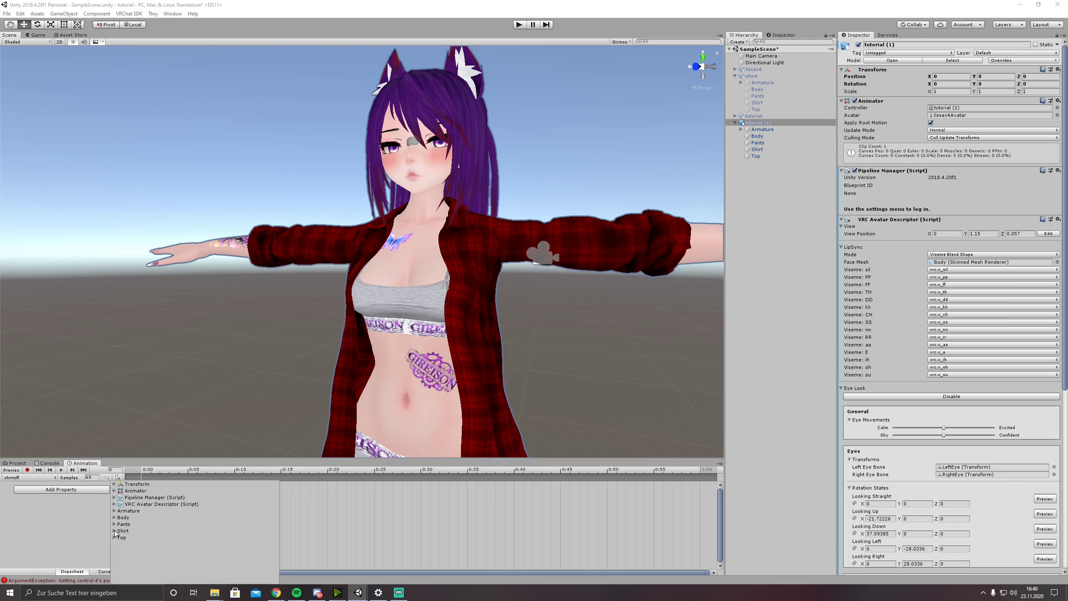
left_click(115, 531)
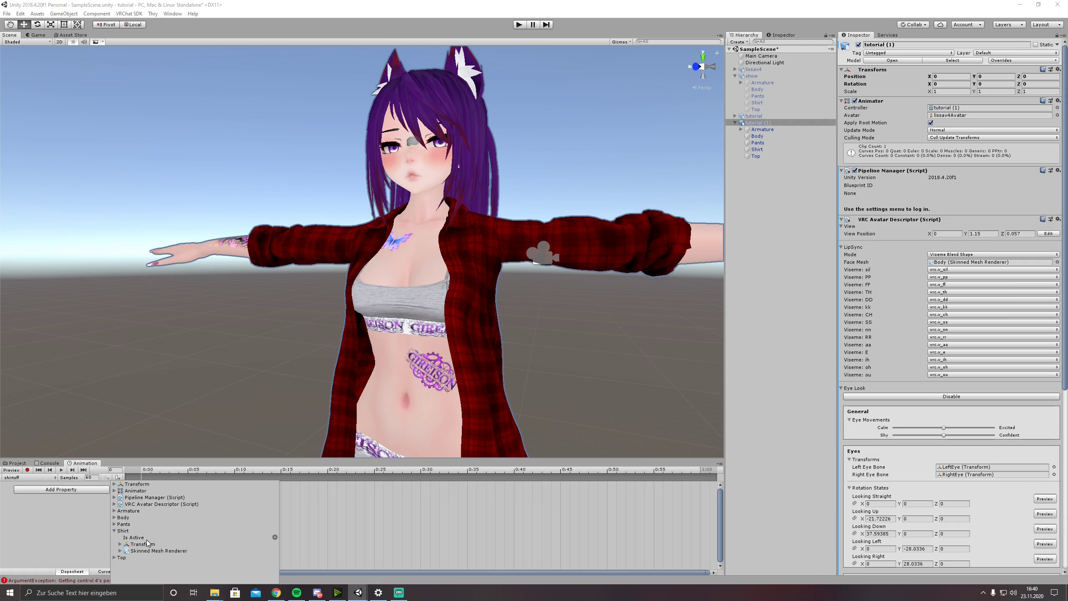
key("super+plus")
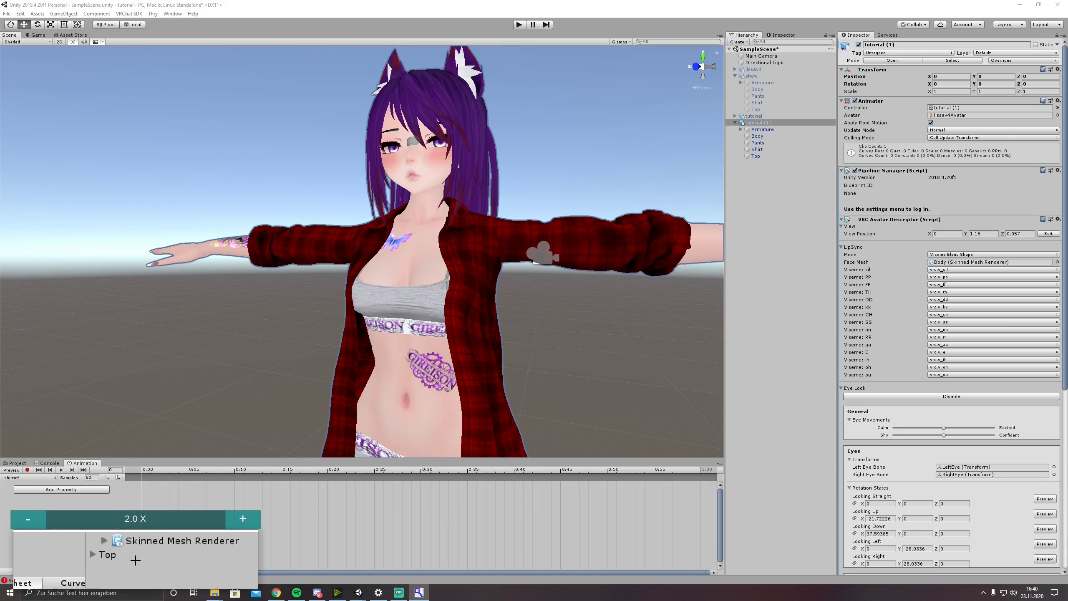
key("super+Escape")
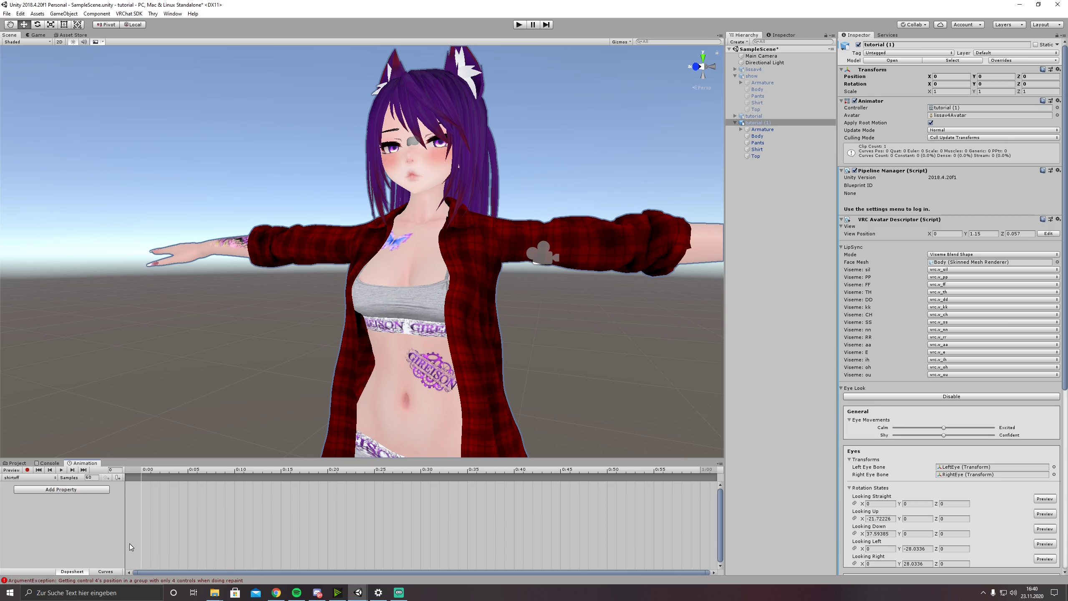
left_click(93, 490)
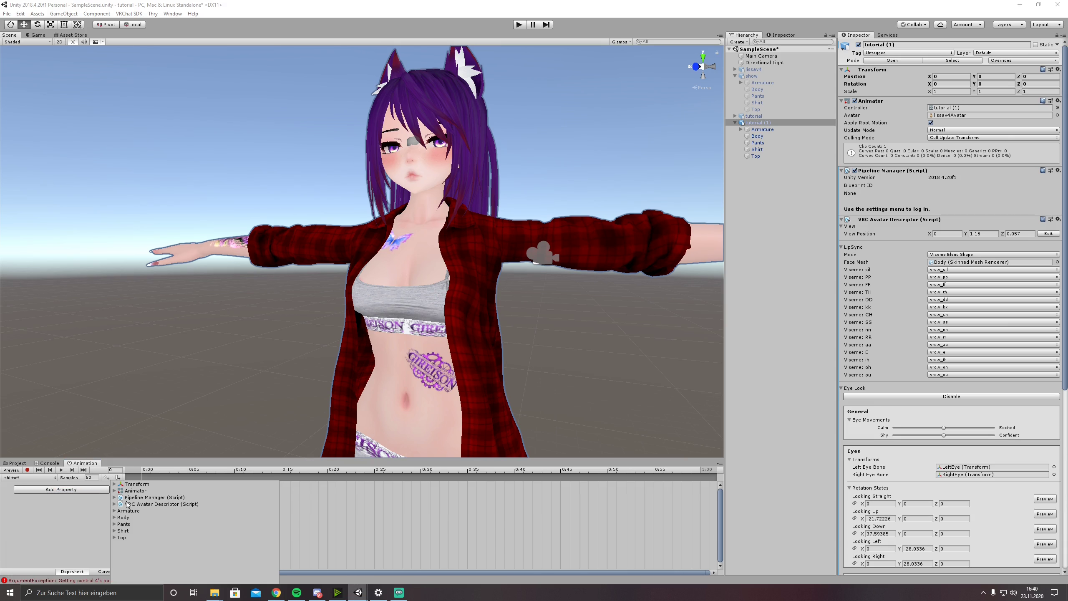
left_click(114, 532)
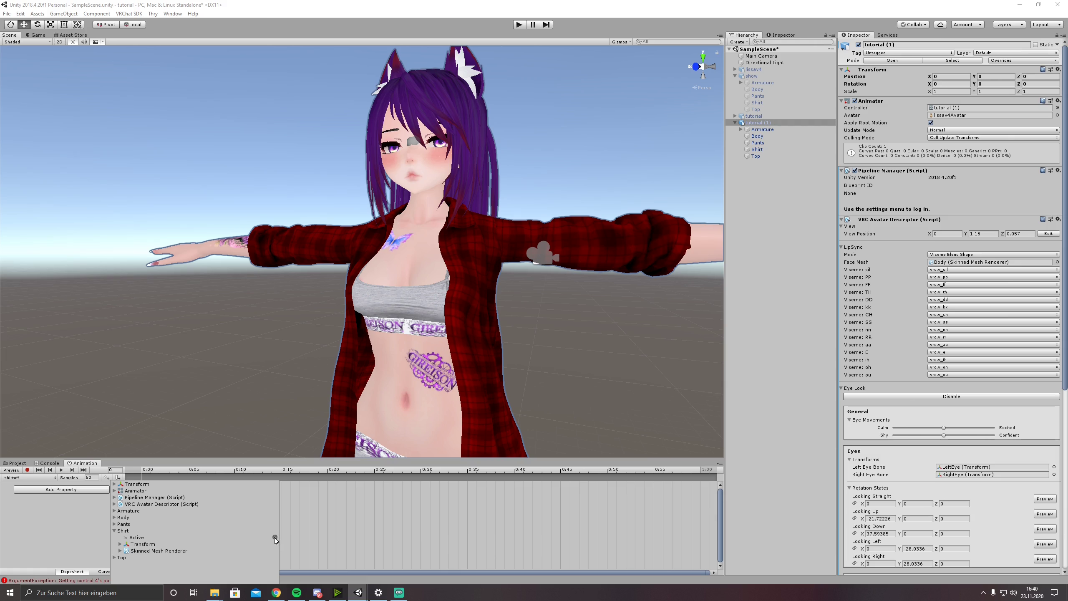
left_click(274, 538)
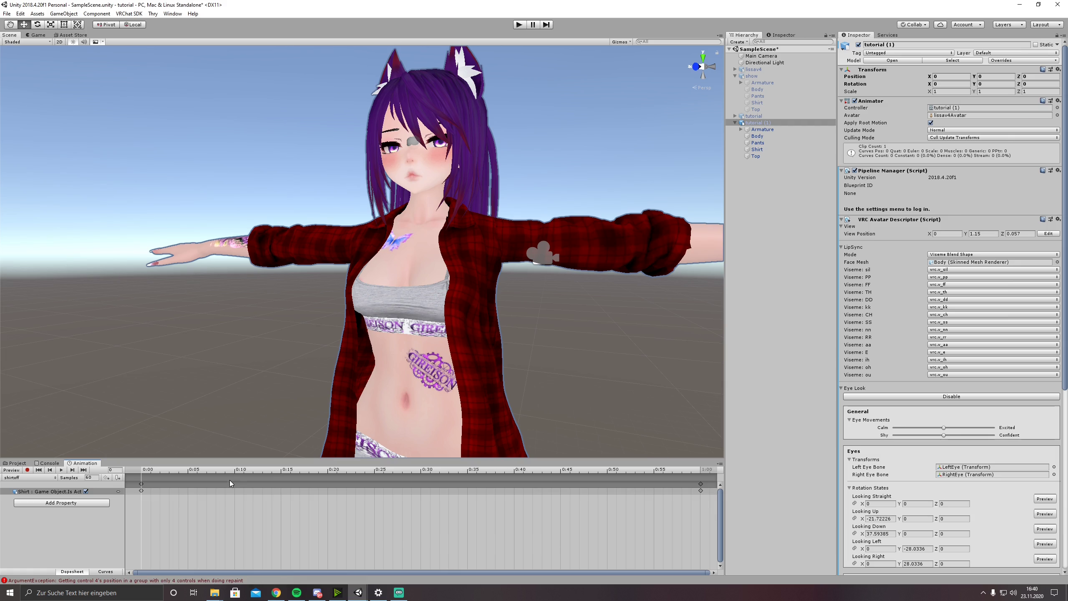
Copy the shirt's Is Active keyframe from 0:00 to 0:01 in the shirtoff clip and delete the keyframe at 1:00.
left_click(141, 483)
left_click(150, 469)
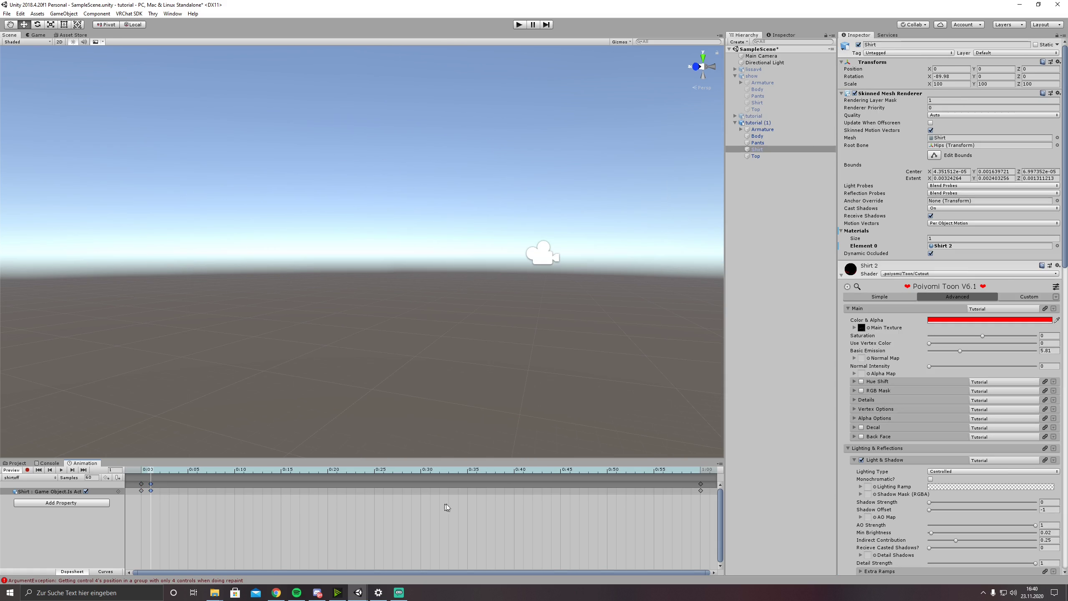
key("Delete")
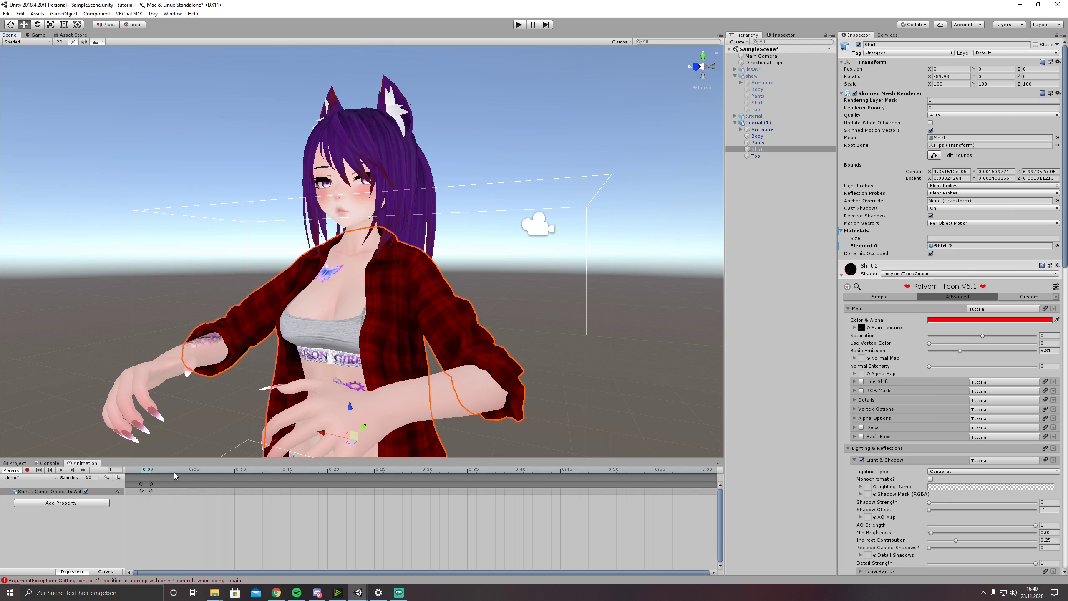
key("super+plus")
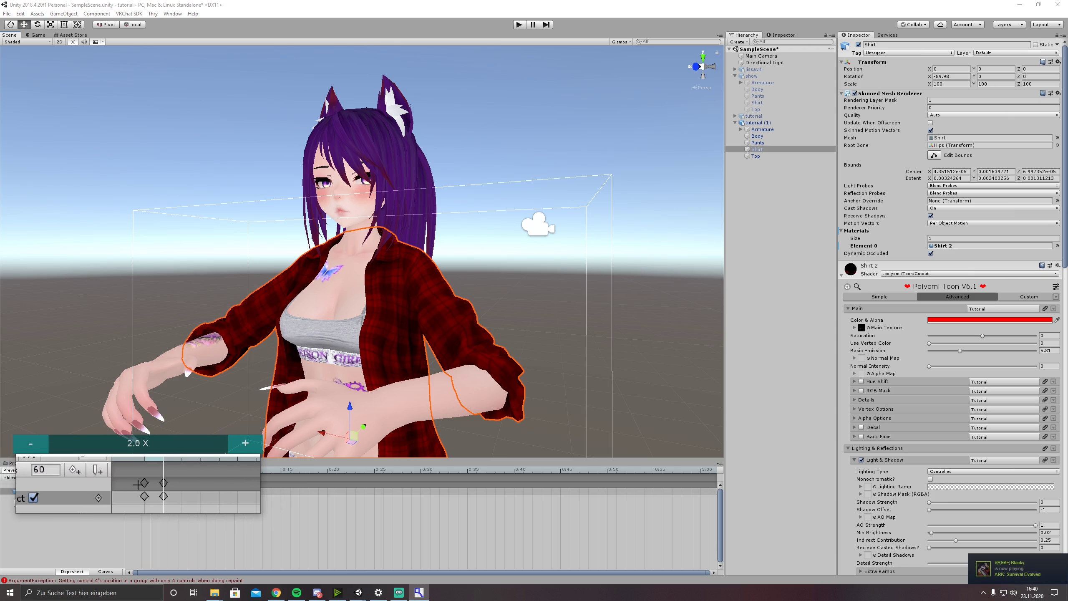
key("super+Escape")
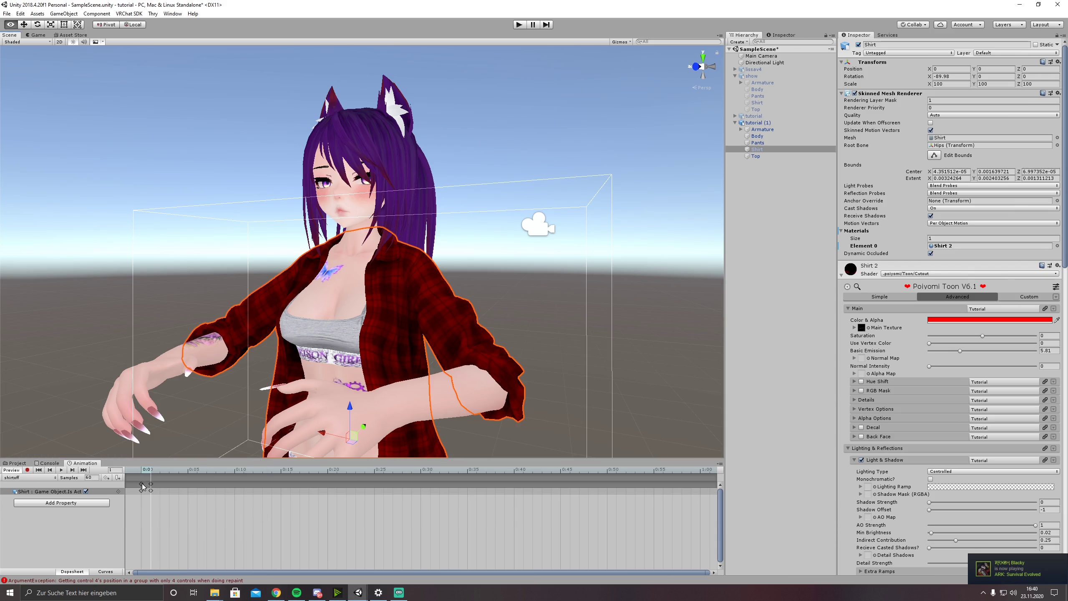
key("super+plus")
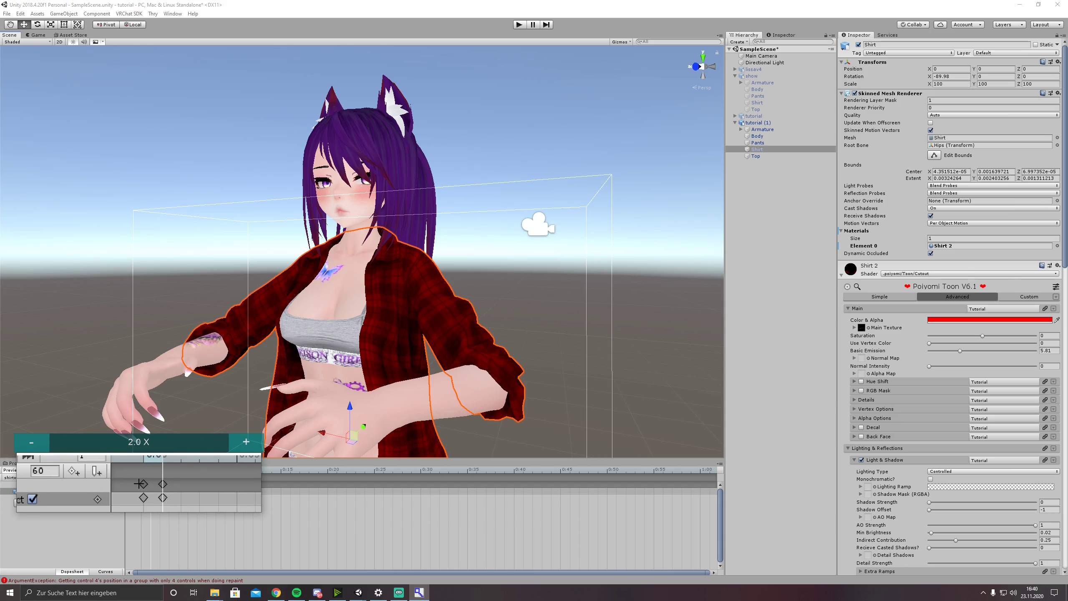
key("super+Escape")
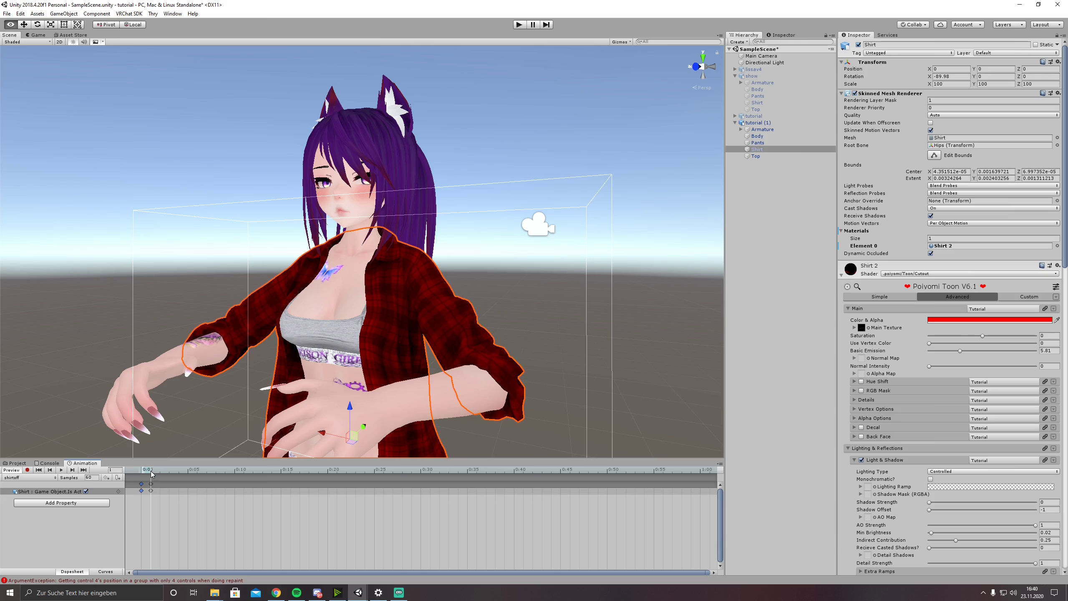
key("super+plus")
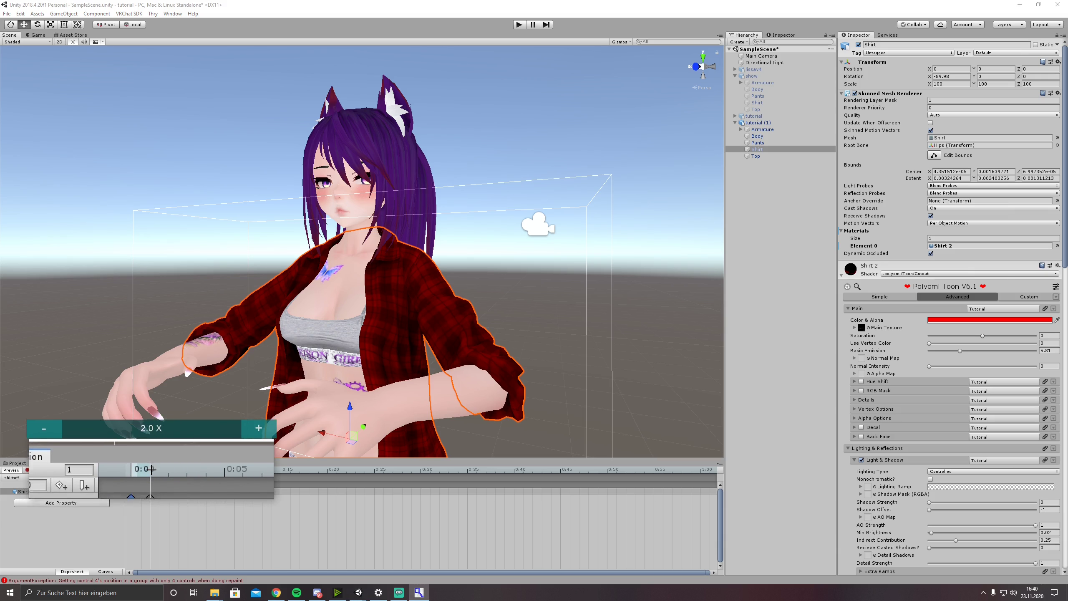
key("super+Escape")
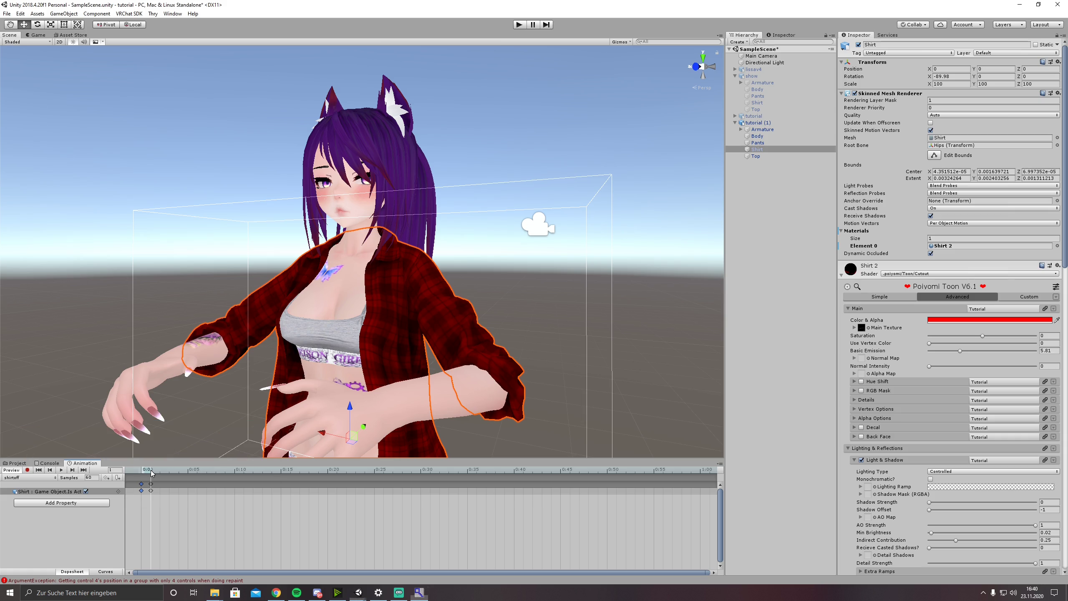
Turn off the shirt's Is Active value at the 0:00 and 0:01 keyframes of the shirtoff clip.
left_click(159, 474)
left_click(150, 475)
left_click(142, 472)
middle_click_drag(243, 449, 241, 373)
right_click_drag(252, 378, 255, 365)
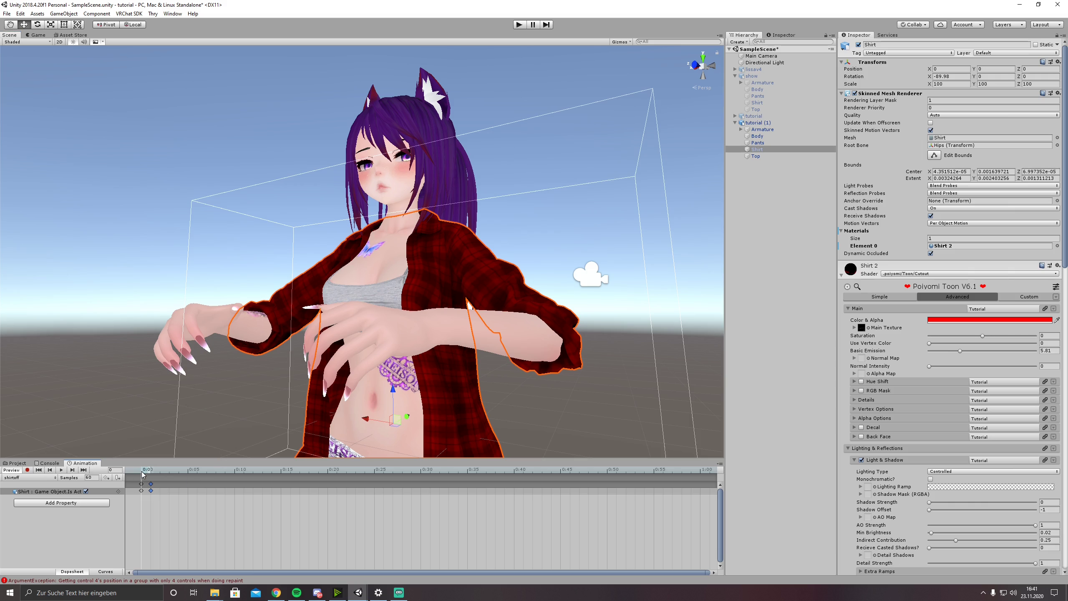
left_click(86, 491)
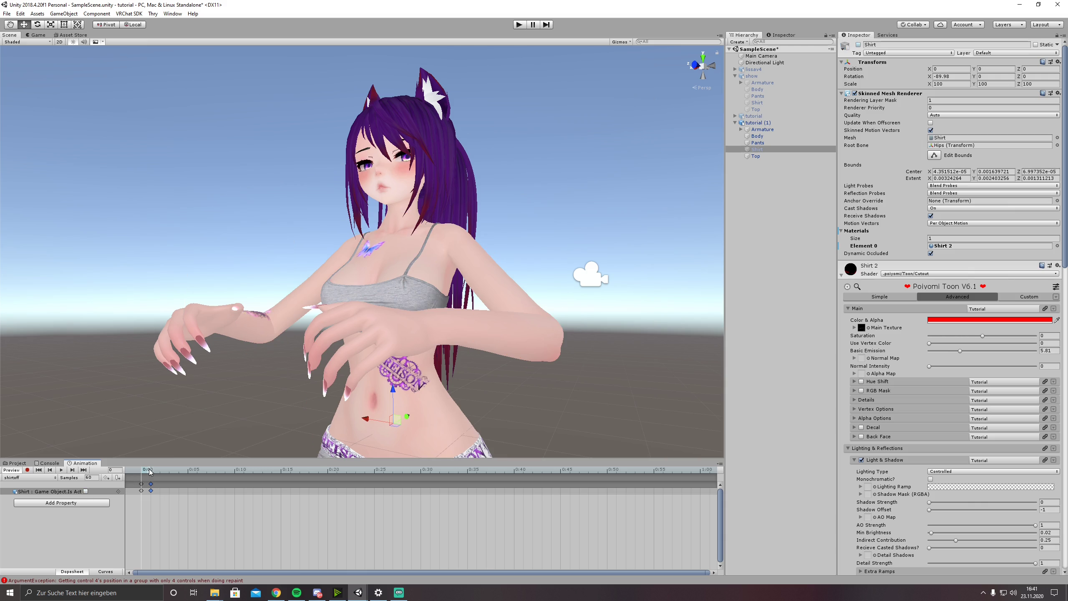
left_click(150, 471)
left_click(86, 491)
left_click(144, 470)
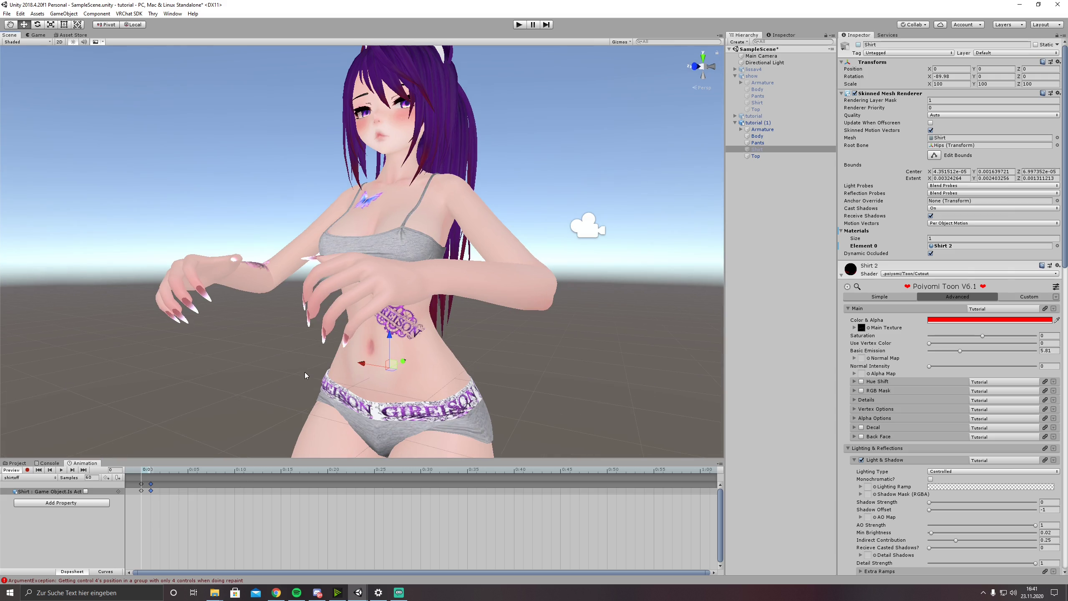
Create a new animation clip named shirton in the shirtanimation folder.
left_click(27, 478)
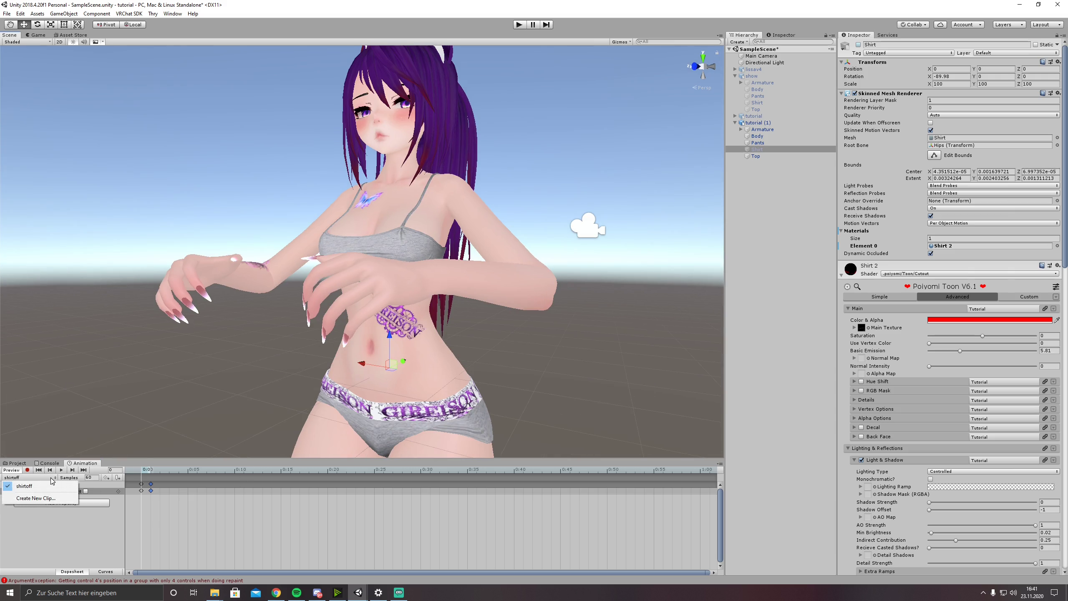
left_click(25, 498)
type("shit")
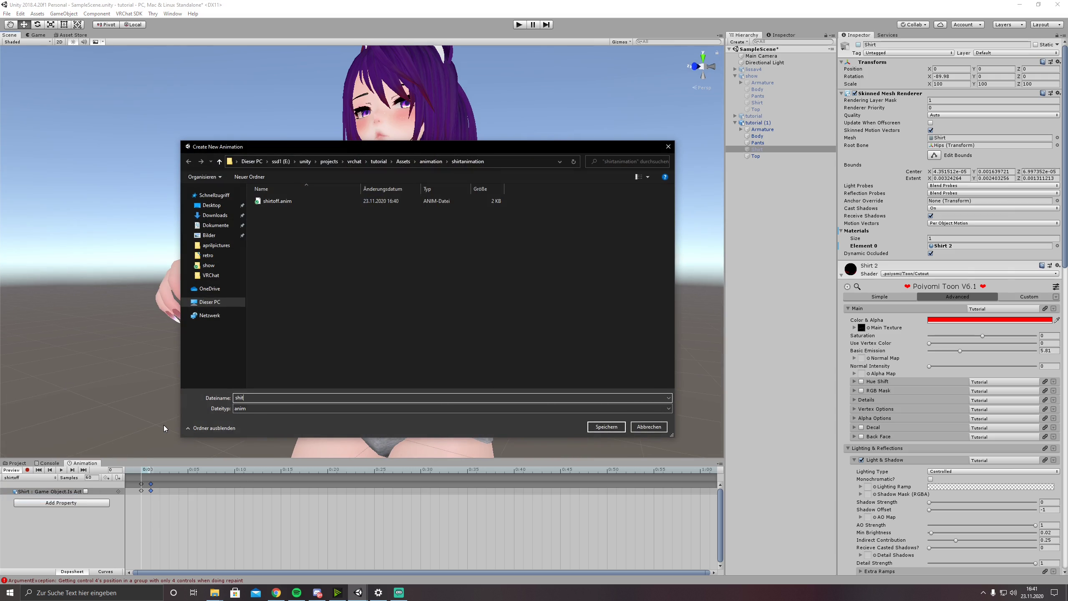
type("orn")
key("Return")
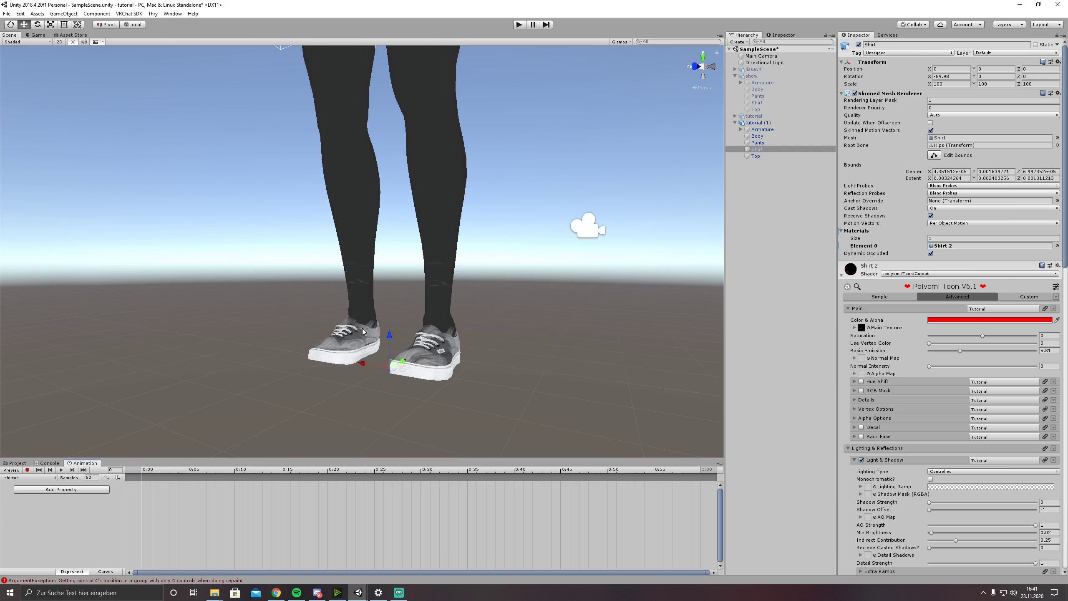
Add the Shirt object's Is Active property to the shirton clip.
middle_click_drag(371, 154, 364, 255)
left_click(84, 492)
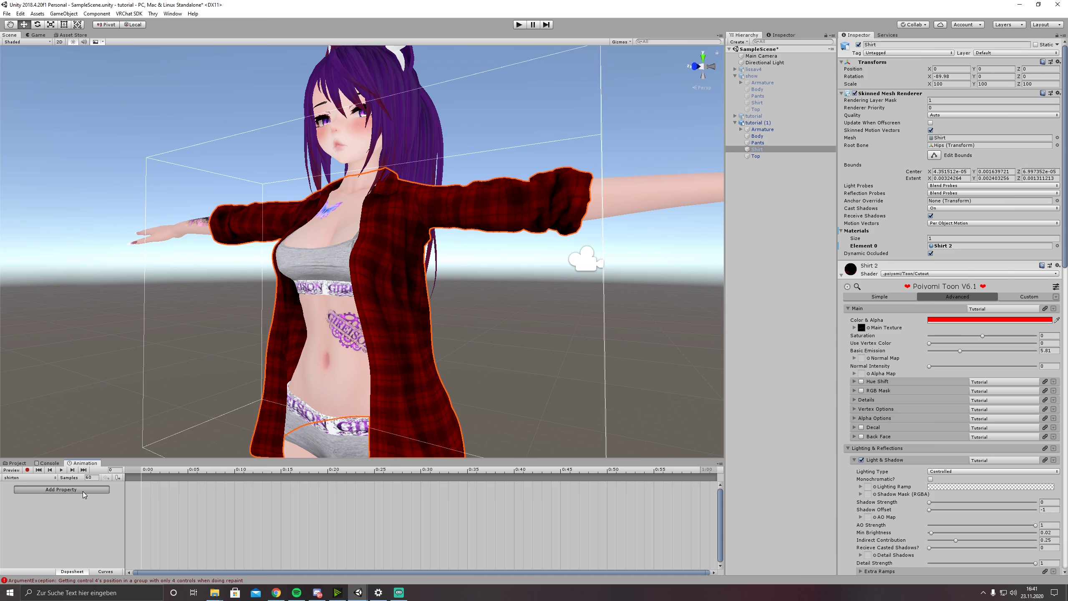
left_click(115, 531)
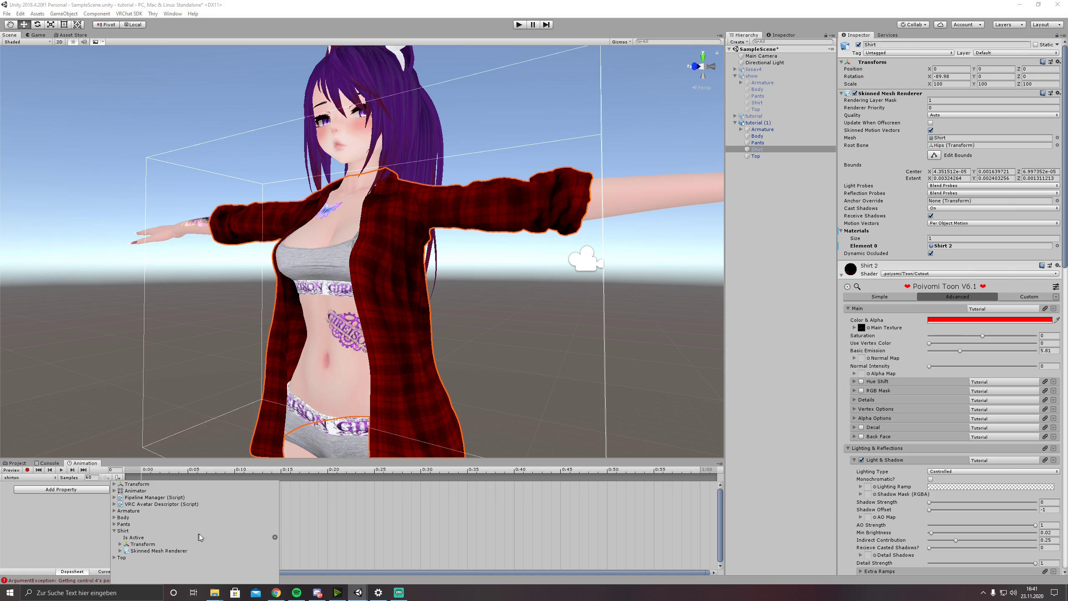
left_click(275, 537)
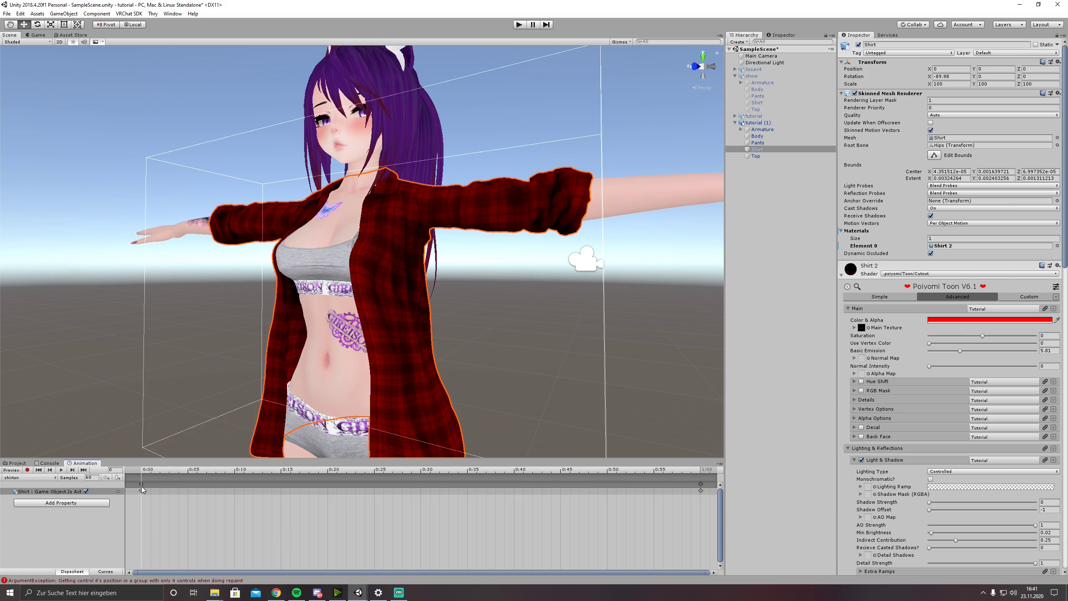
Copy the shirt's Is Active keyframe from 0:00 to 0:01 in the shirton clip and delete the keyframe at 1:00.
left_click(149, 469)
key("ctrl+v")
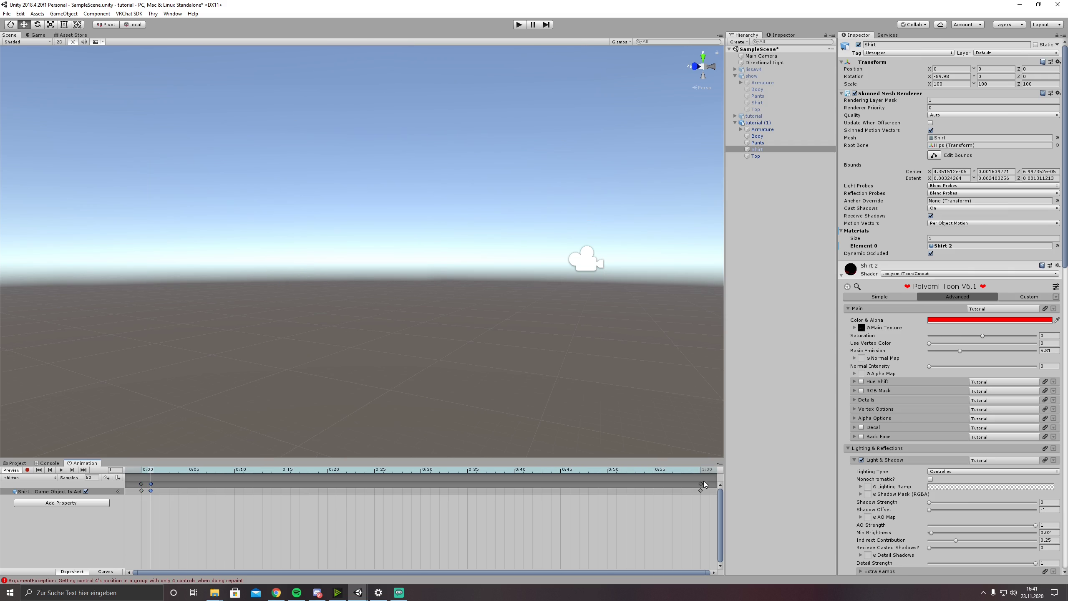
key("Delete")
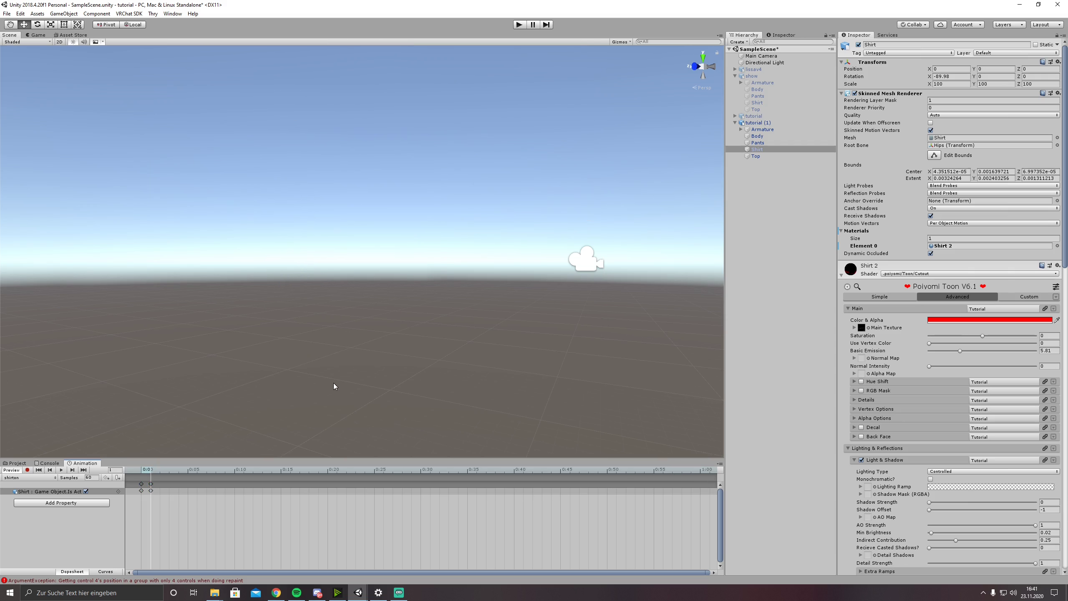
middle_click_drag(335, 385, 384, 333)
right_click_drag(384, 334, 391, 312)
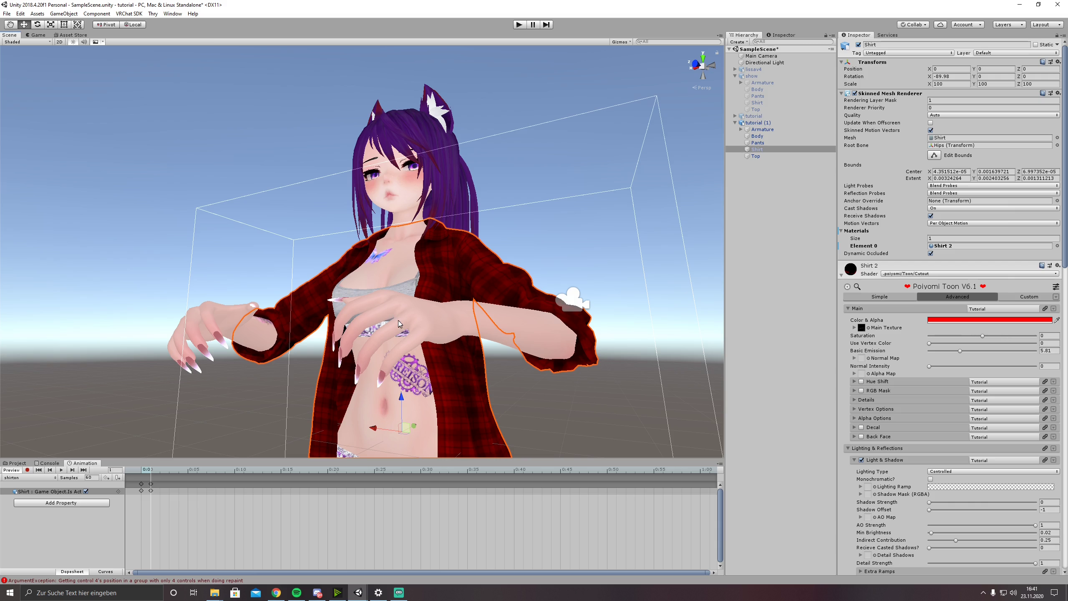
Create a new animation clip named dissolve_shirt in the shirtanimation folder.
left_click(48, 477)
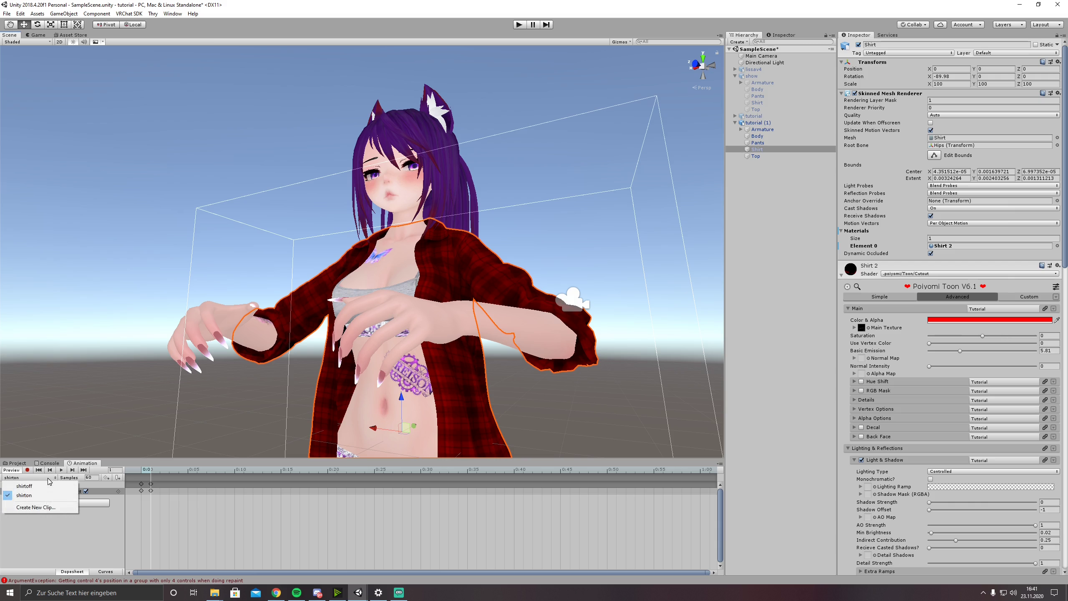
left_click(36, 507)
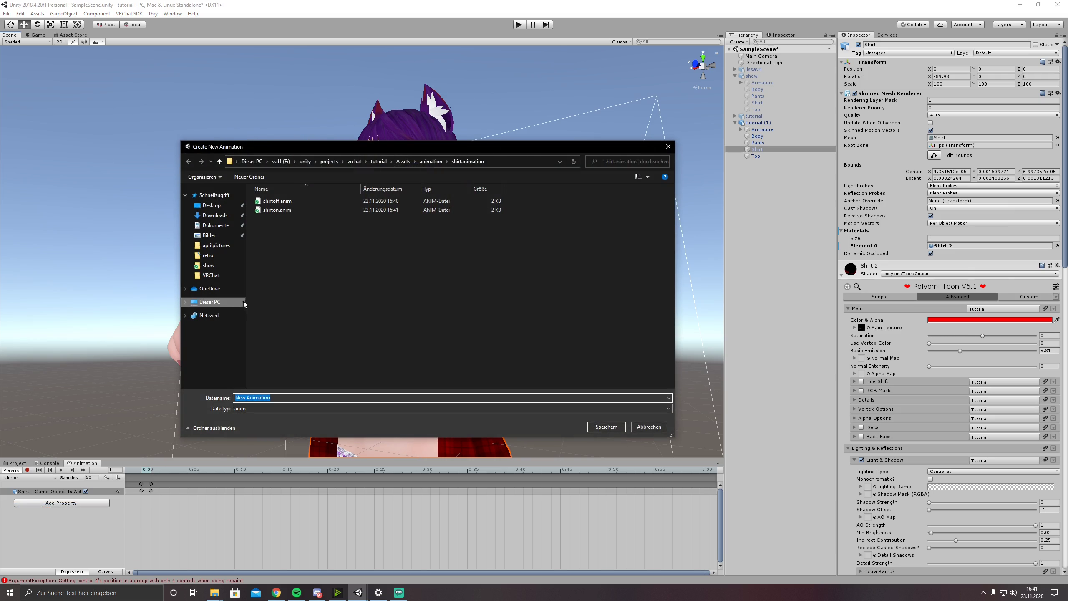
type("dissolve_shirt")
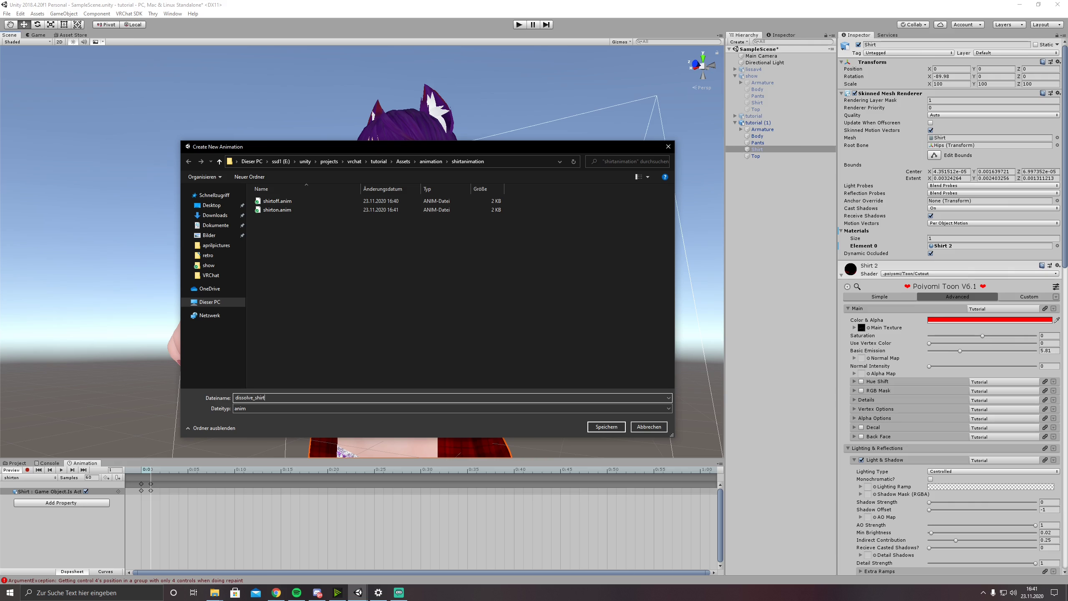
key("Return")
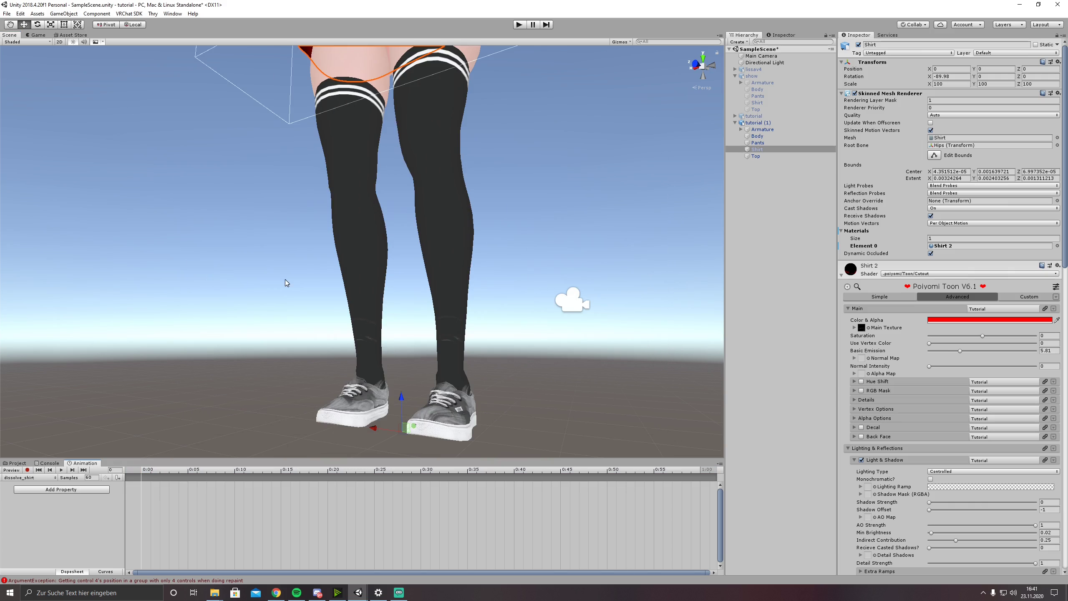
Add the Shirt object's Is Active property to the dissolve_shirt clip.
right_click_drag(332, 215, 365, 217)
middle_click_drag(373, 166, 342, 315)
left_click(89, 489)
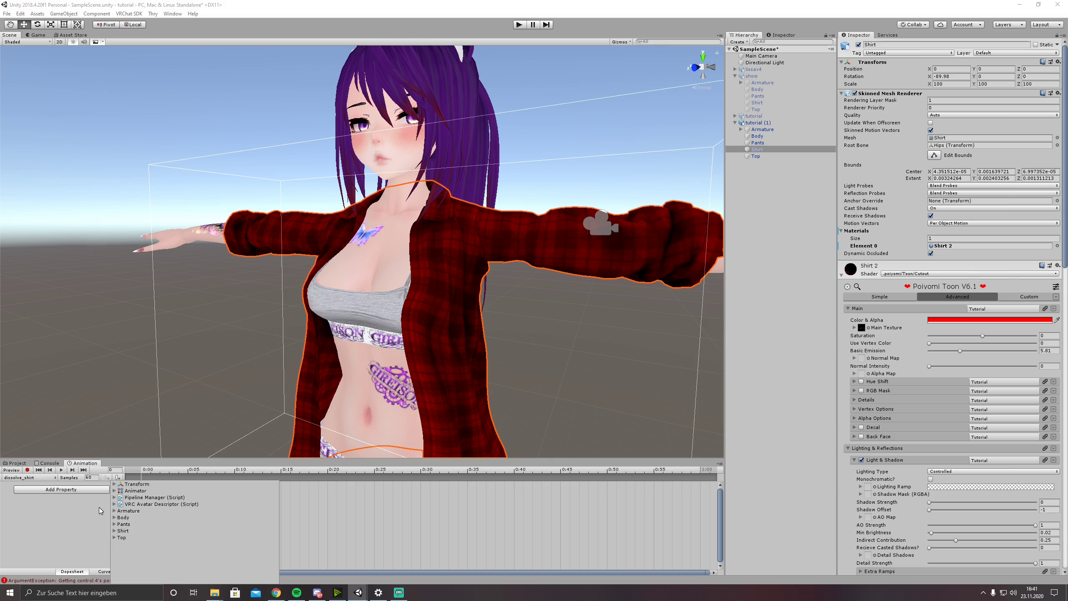
left_click(383, 368)
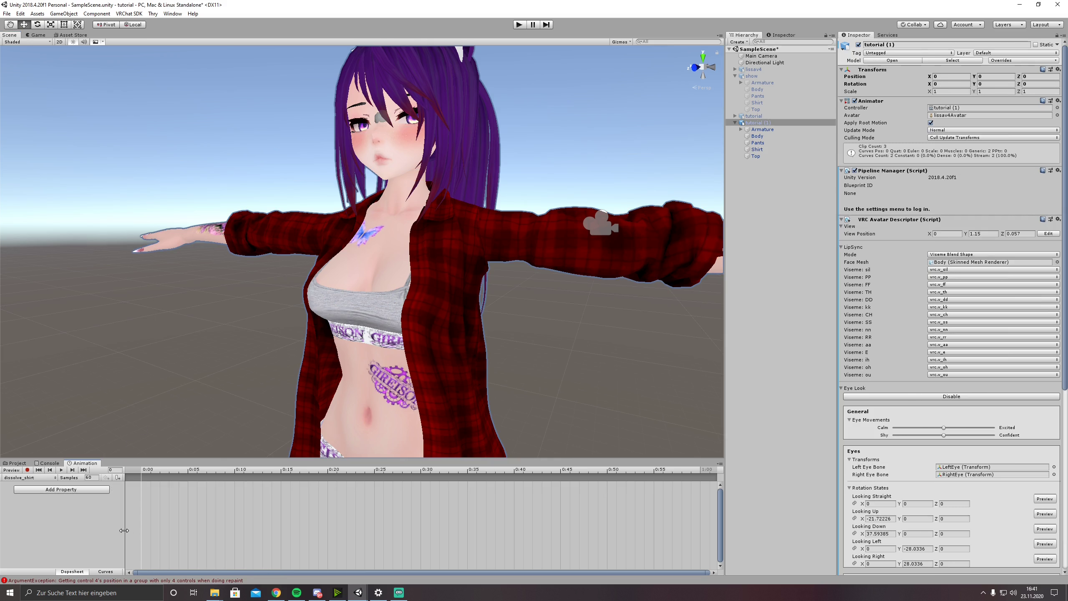
left_click(53, 489)
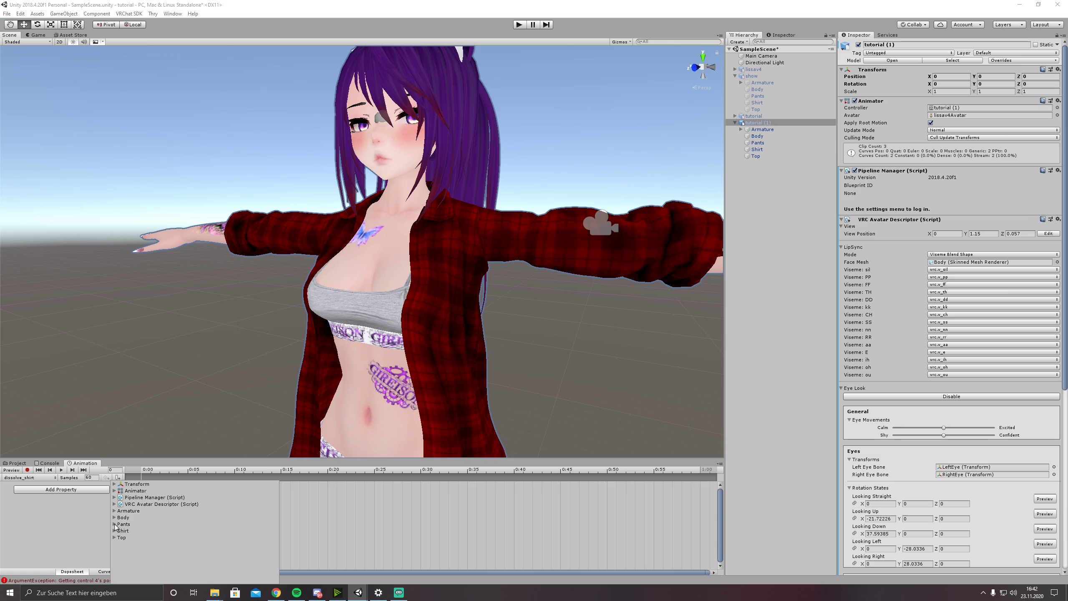
left_click(113, 531)
left_click(276, 540)
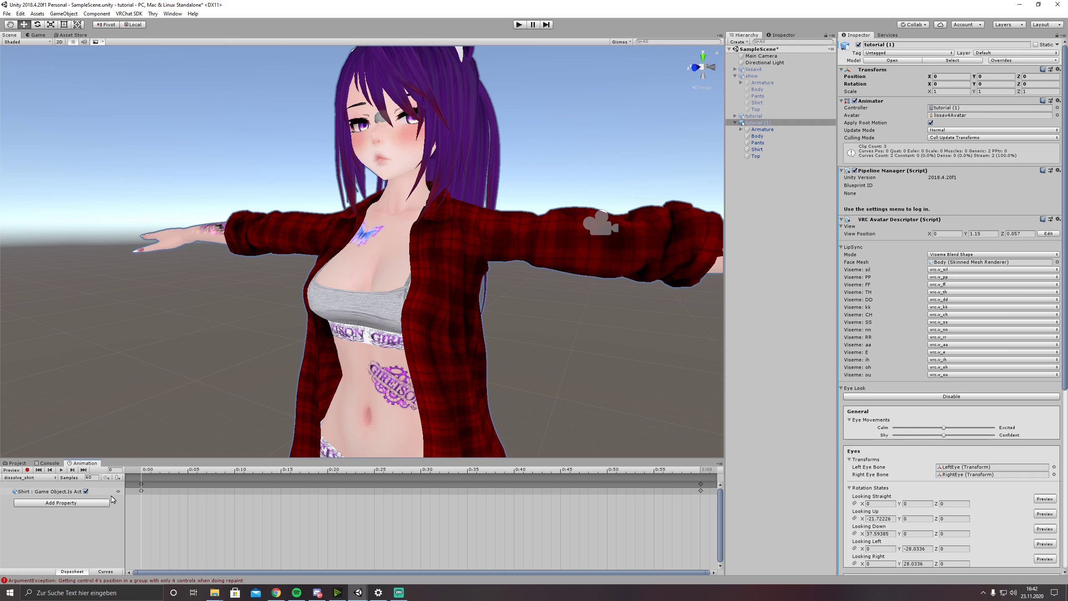
Add the Material._Dissolve Alpha property of the shirt's Skinned Mesh Renderer to the dissolve_shirt clip.
left_click(95, 504)
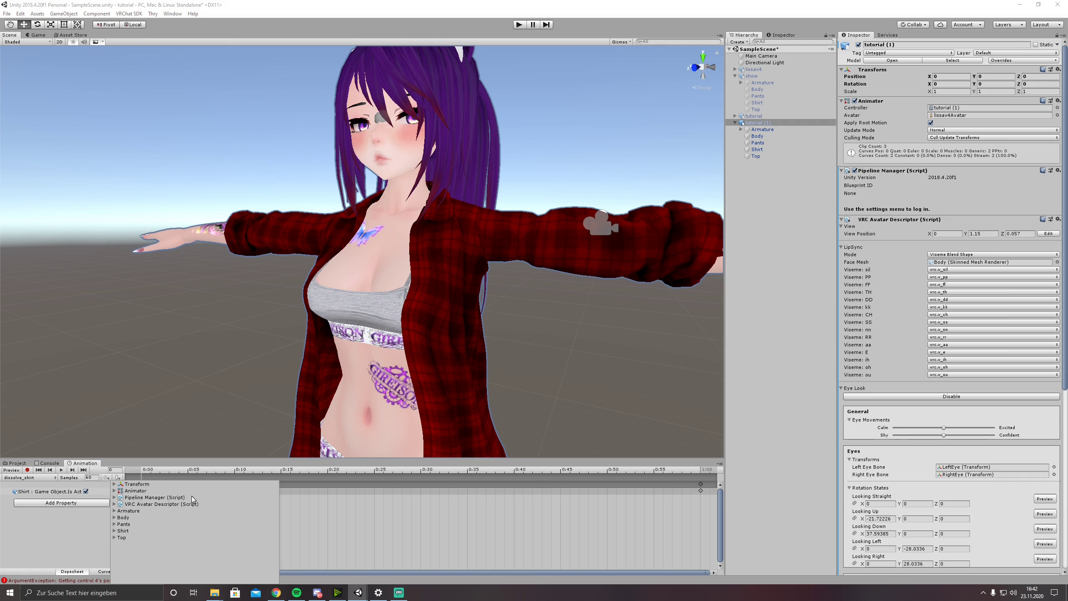
left_click(115, 531)
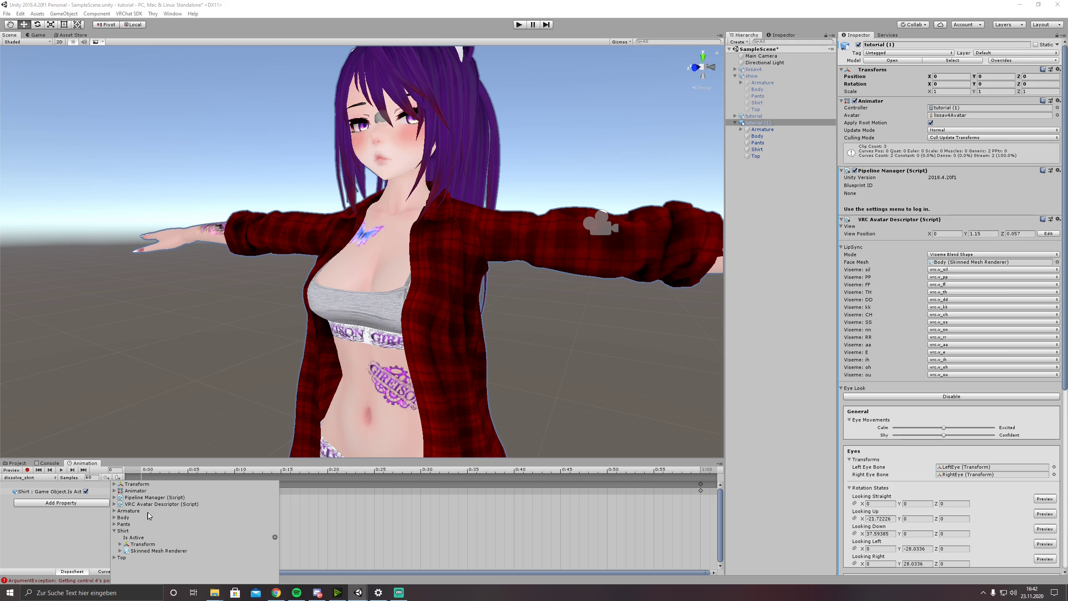
left_click(120, 551)
scroll(170, 527, "down", 10)
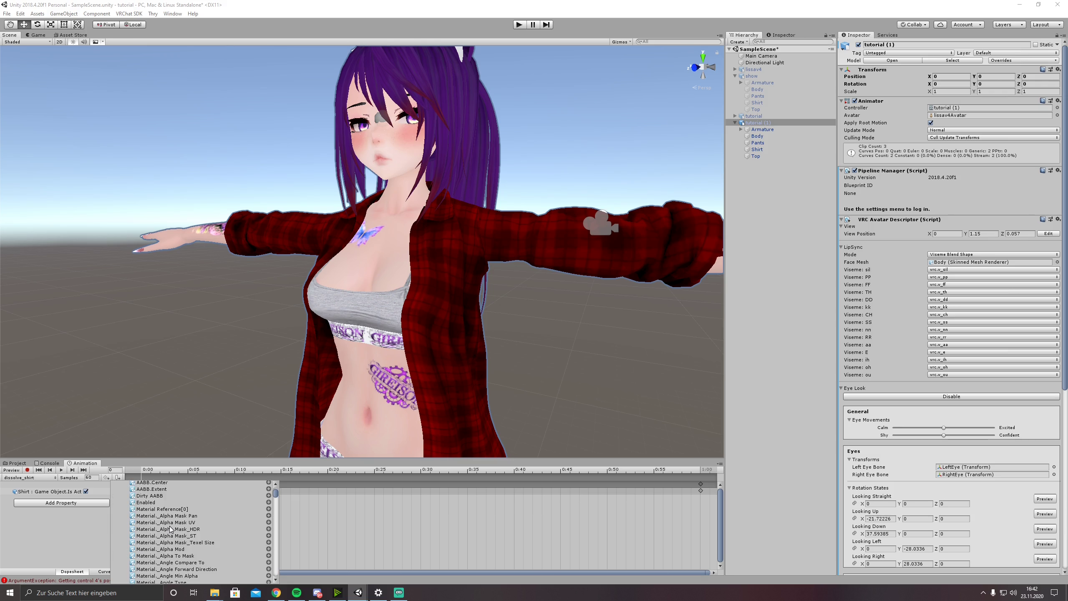
scroll(170, 527, "down", 10)
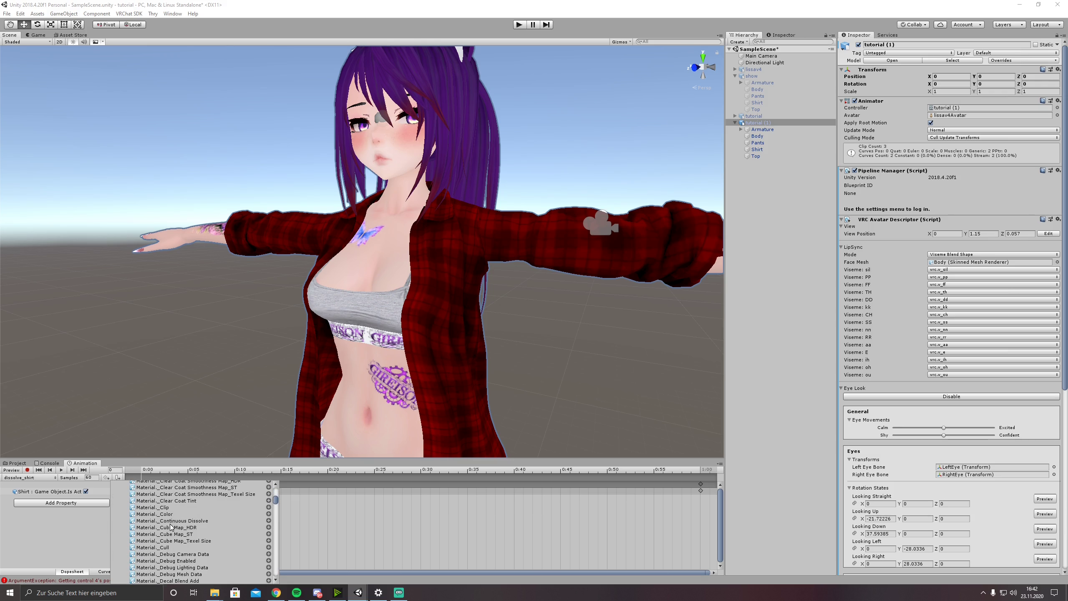
scroll(172, 530, "down", 6)
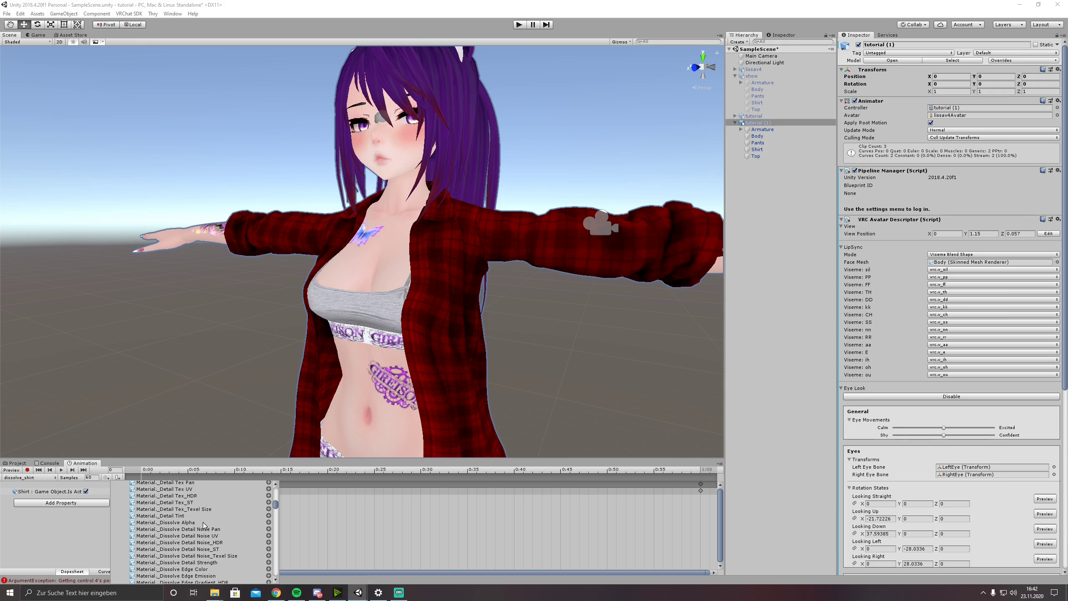
left_click(269, 522)
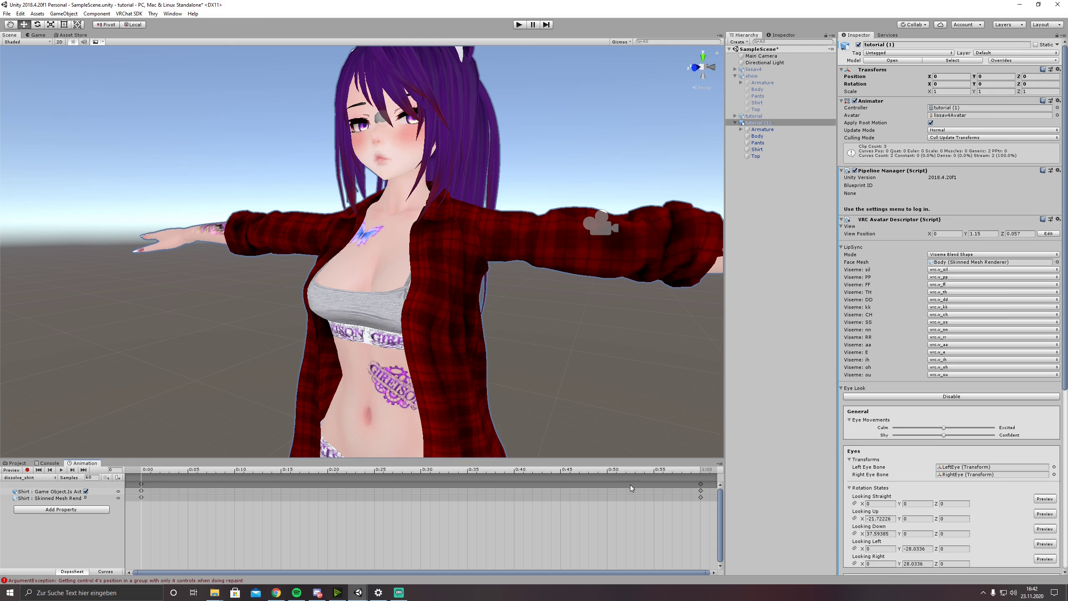
Delete the dissolve_shirt clip's keyframes at 1:00 for both shirt properties.
key("space")
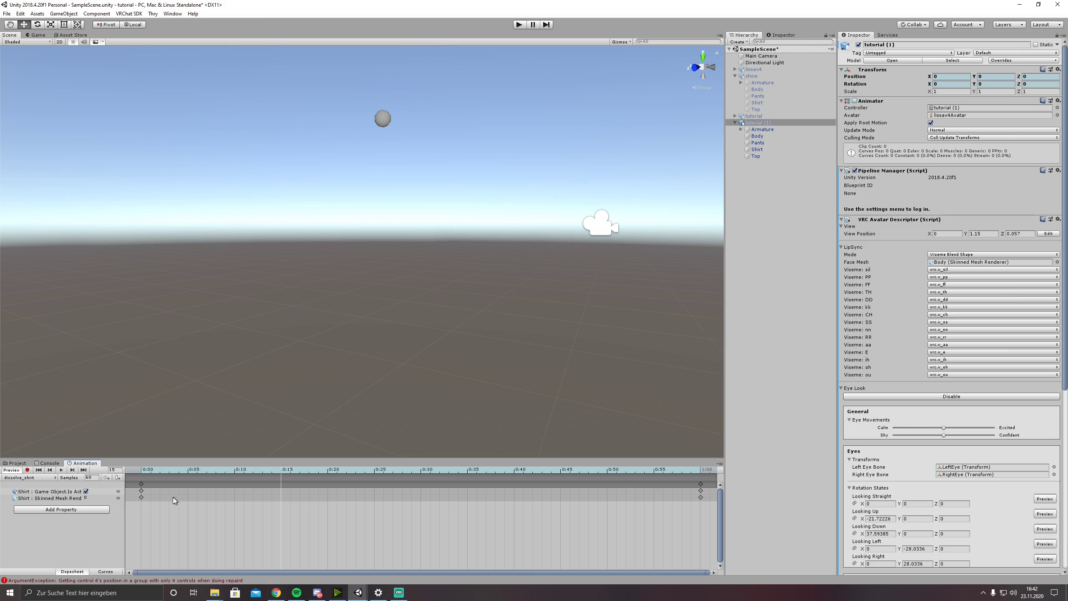
key("space")
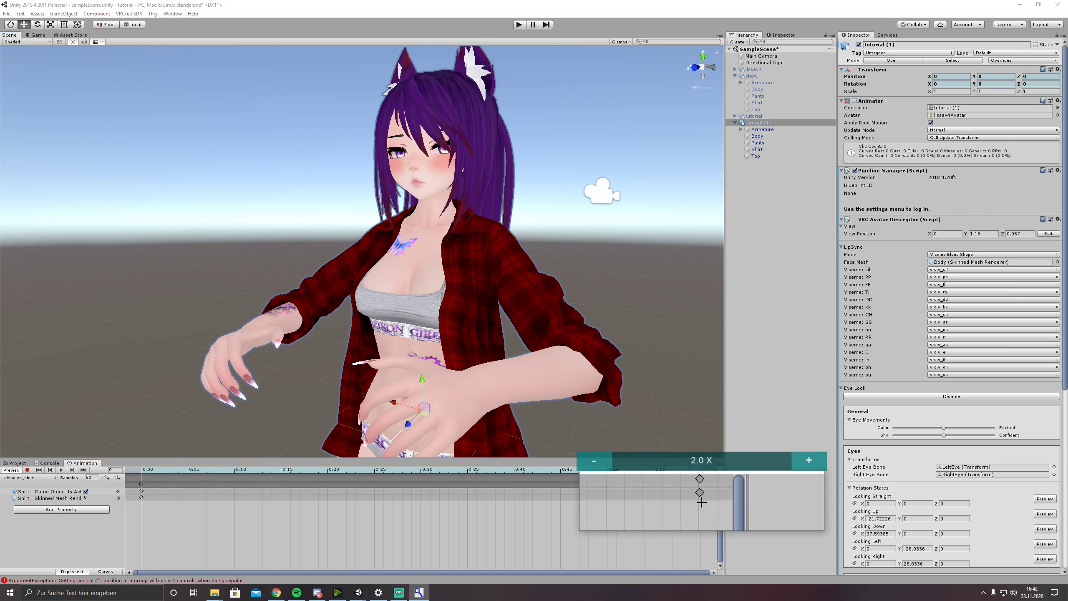
key("super+Escape")
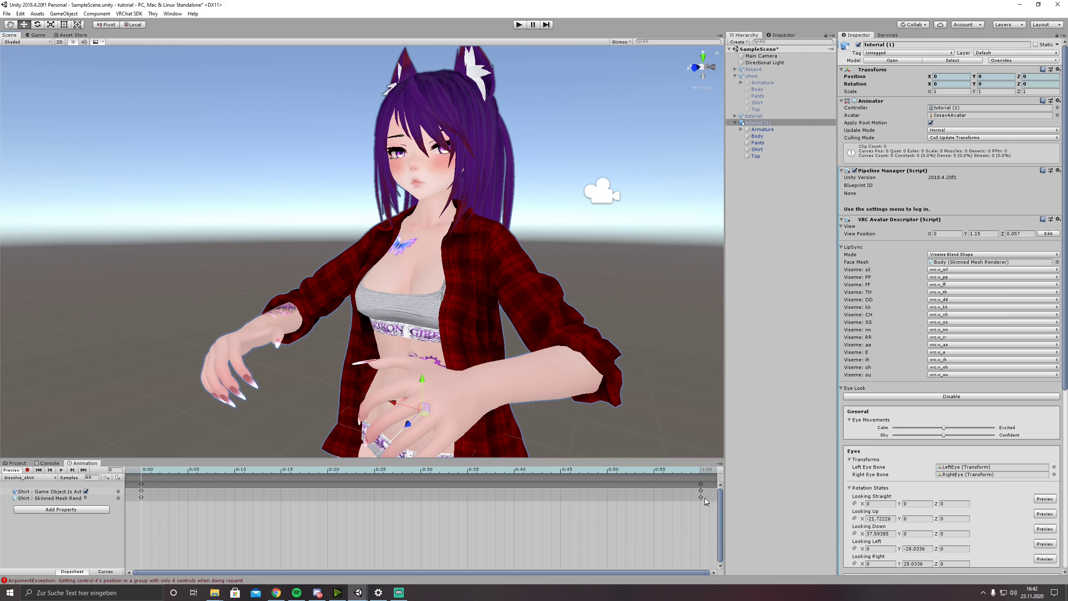
left_click(701, 484)
key("Delete")
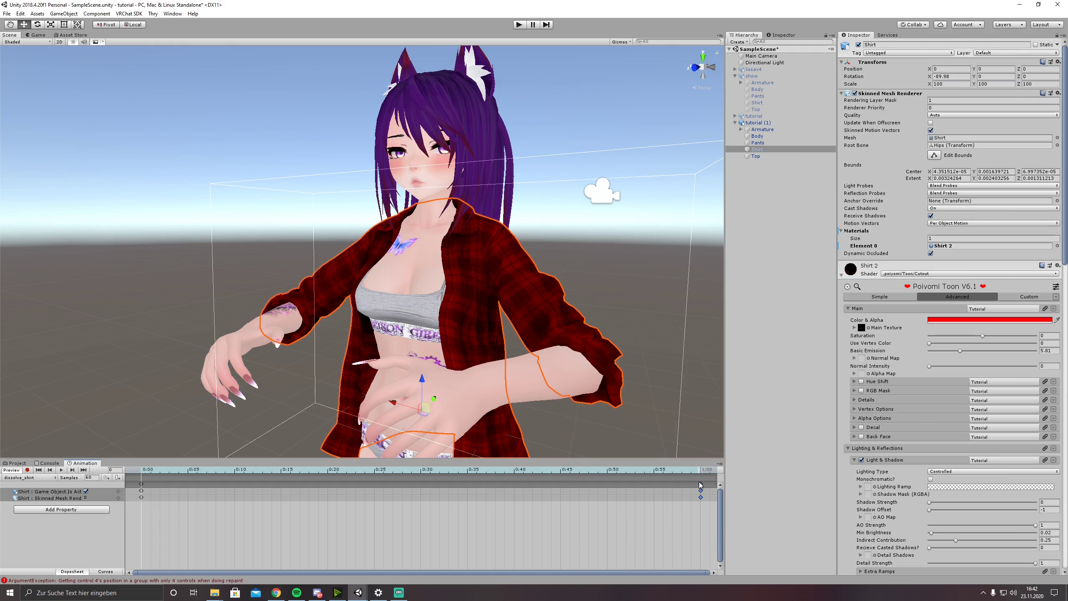
key("f")
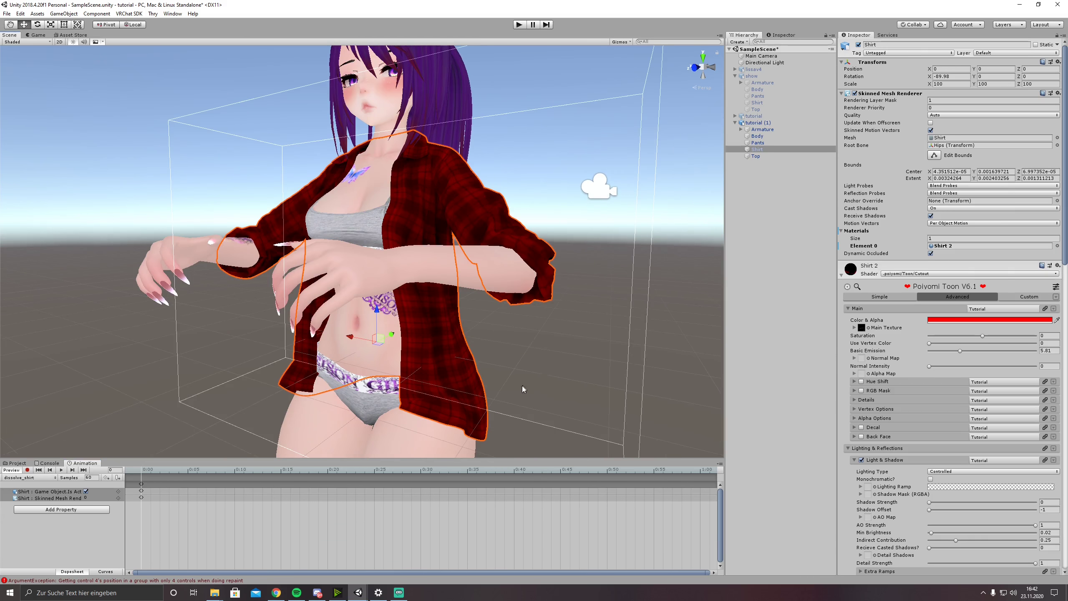
Copy both shirt keyframes from 0:00 to 0:10 in the dissolve_shirt clip.
key("super+plus")
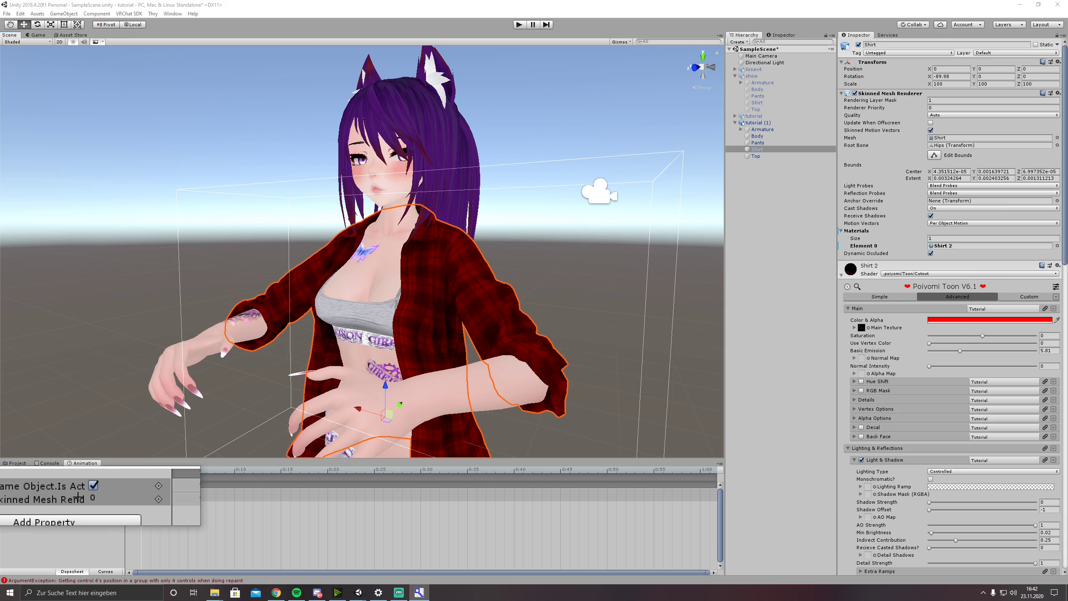
key("super+Escape")
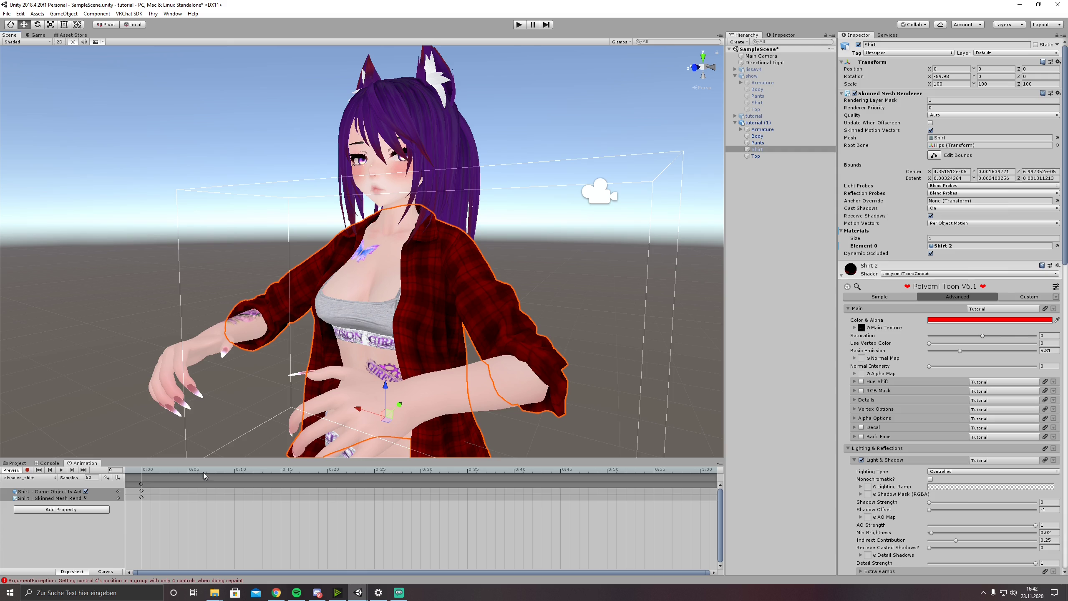
left_click(142, 485)
key("ctrl+c")
left_click(235, 470)
key("ctrl+v")
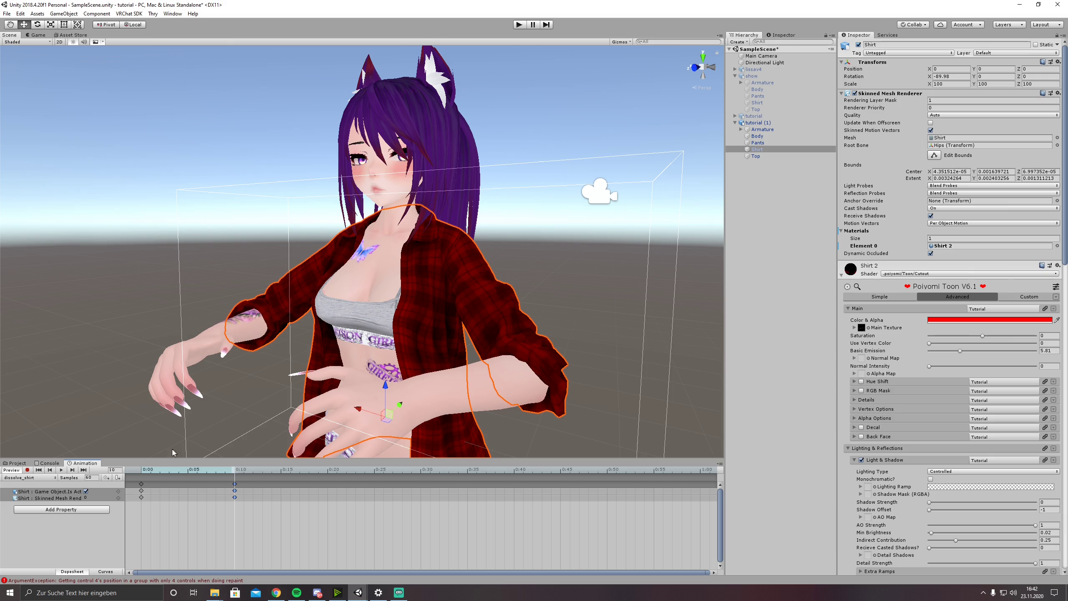
At 0:10 of the dissolve_shirt clip, set the shirt's Dissolve Alpha to 1 and turn off Is Active.
left_click(98, 499)
type("1")
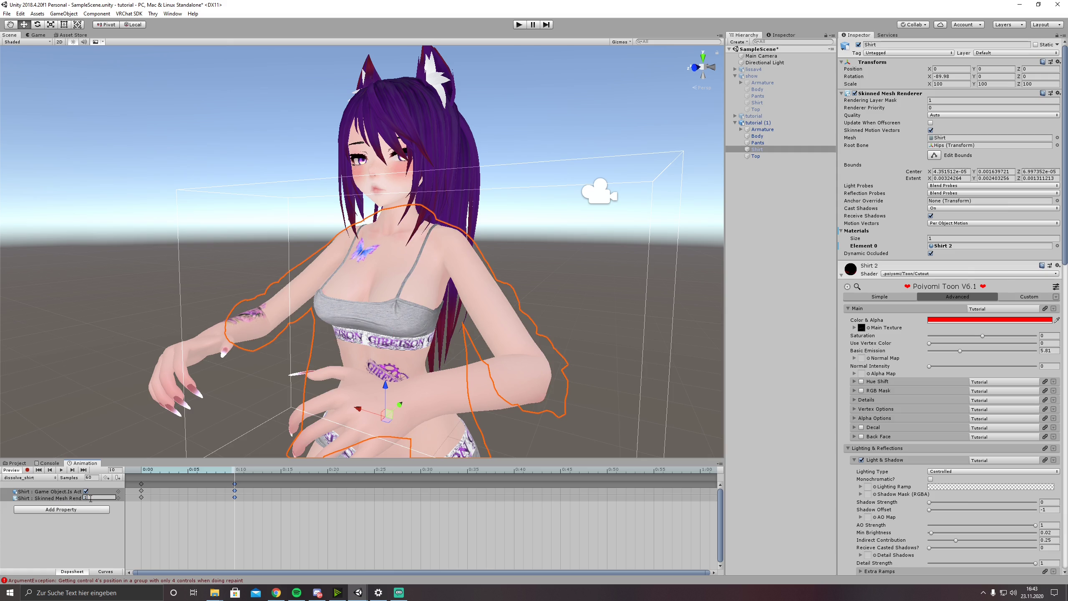
left_click(94, 539)
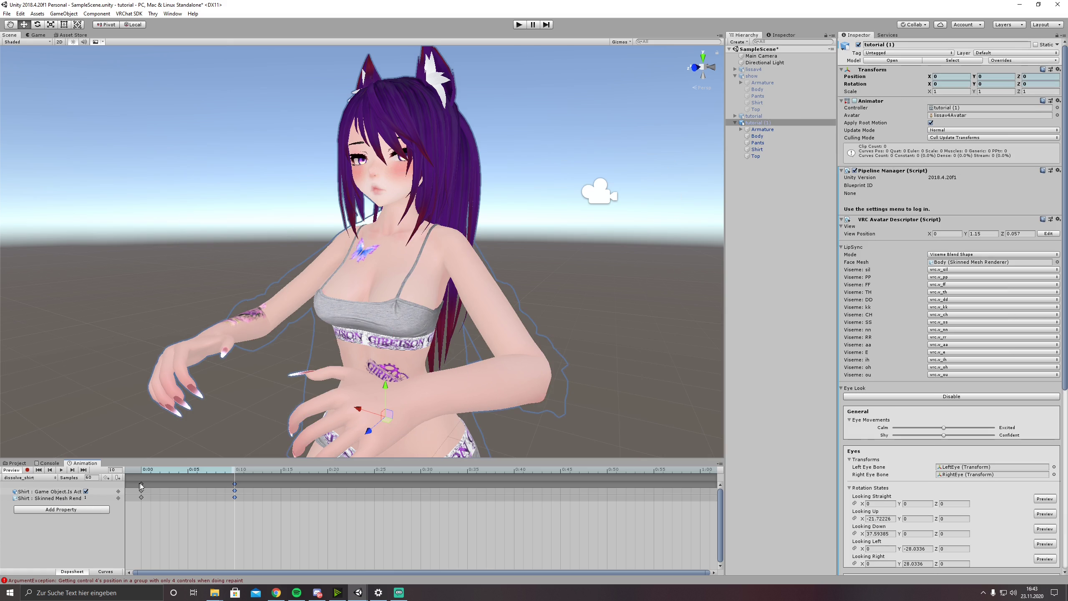
left_click(86, 491)
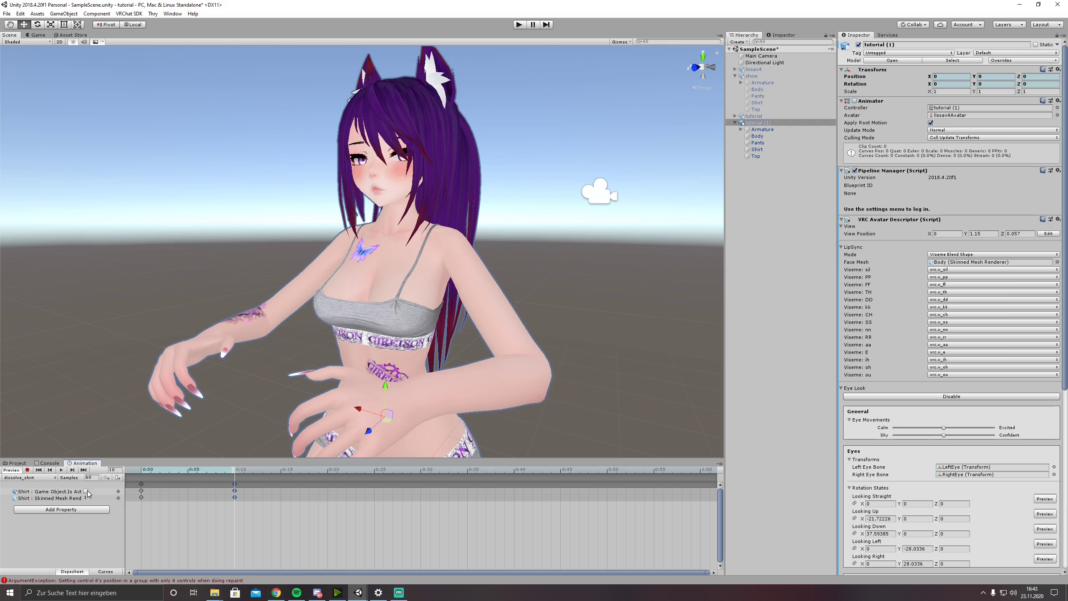
Scrub the dissolve_shirt clip from 0:10 back to 0:00 to check the shirt's dissolve on the avatar.
left_click_drag(239, 437, 320, 368, "alt")
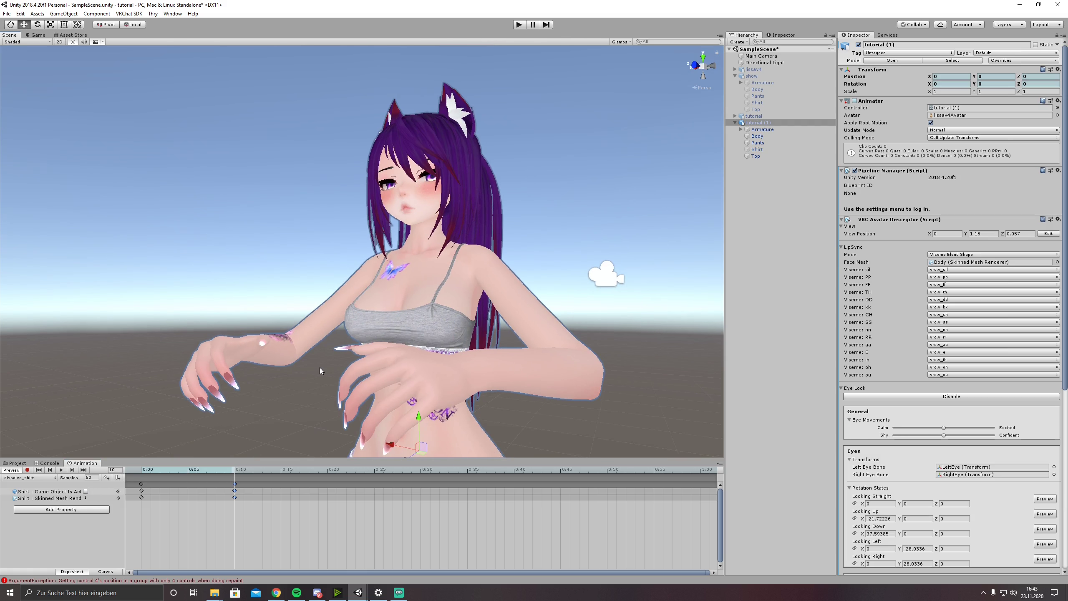
key("q")
left_click_drag(321, 397, 321, 389, "alt")
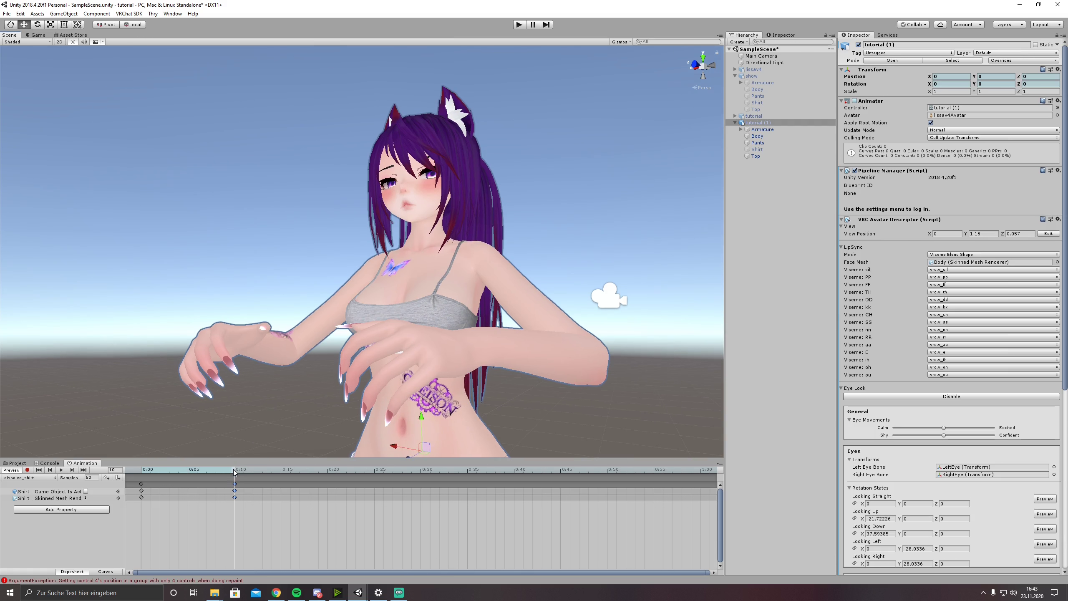
left_click_drag(235, 472, 142, 471)
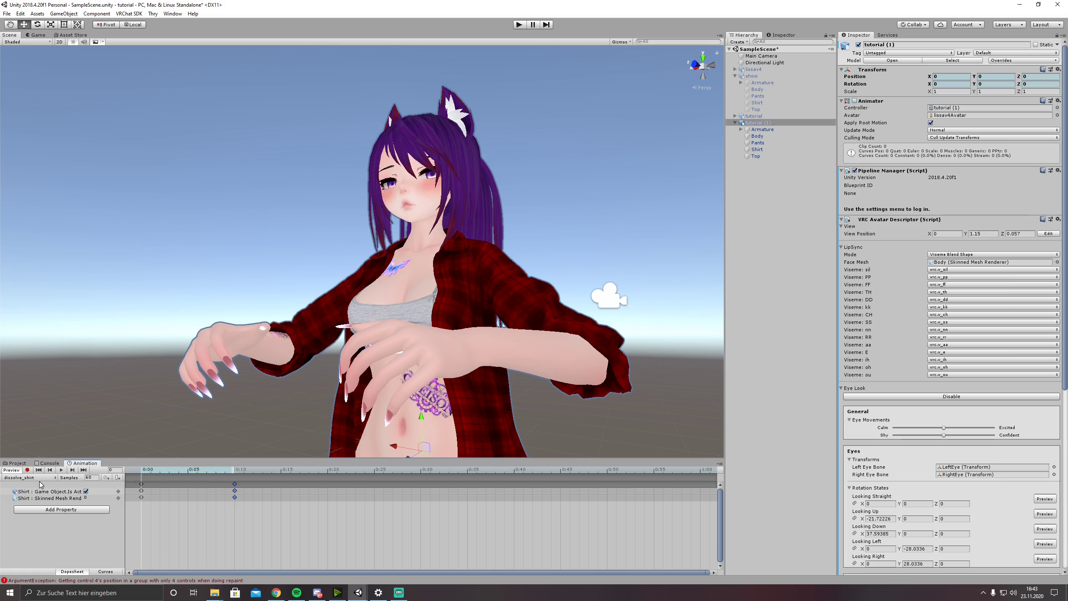
Create a new animation clip named appear_shirt in the shirtanimation folder.
left_click(40, 478)
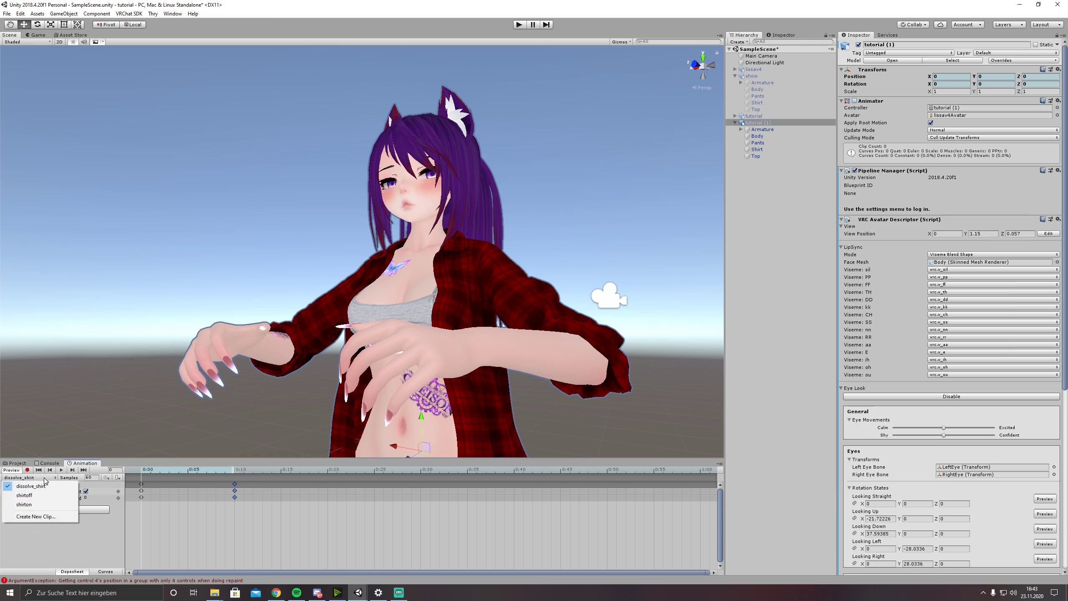
left_click(37, 516)
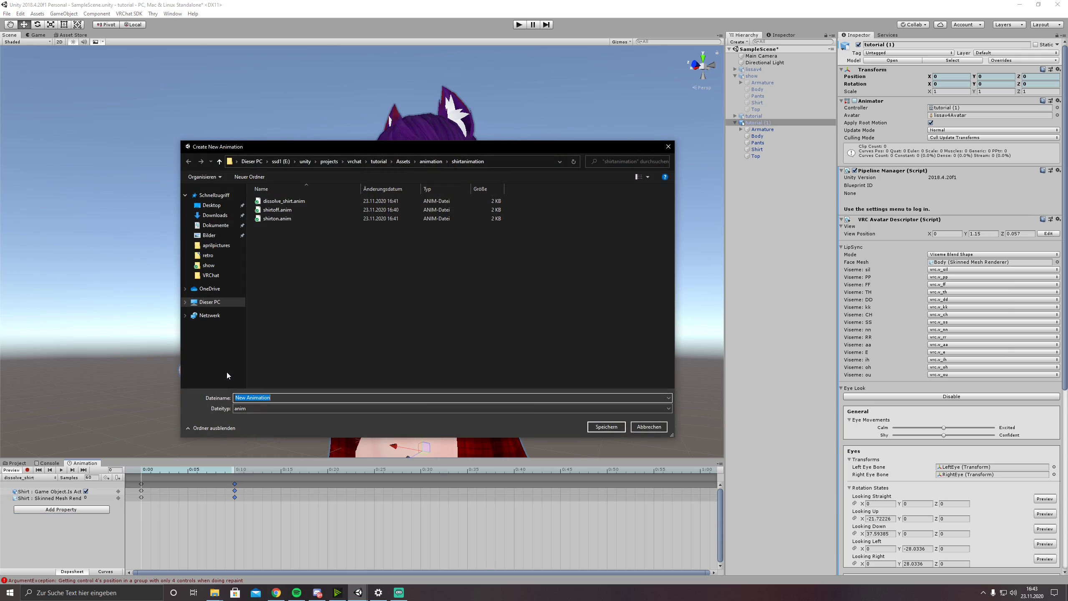
type("appear_shirt")
key("Return")
Add the Shirt object's Is Active property to the appear_shirt clip.
left_click(95, 489)
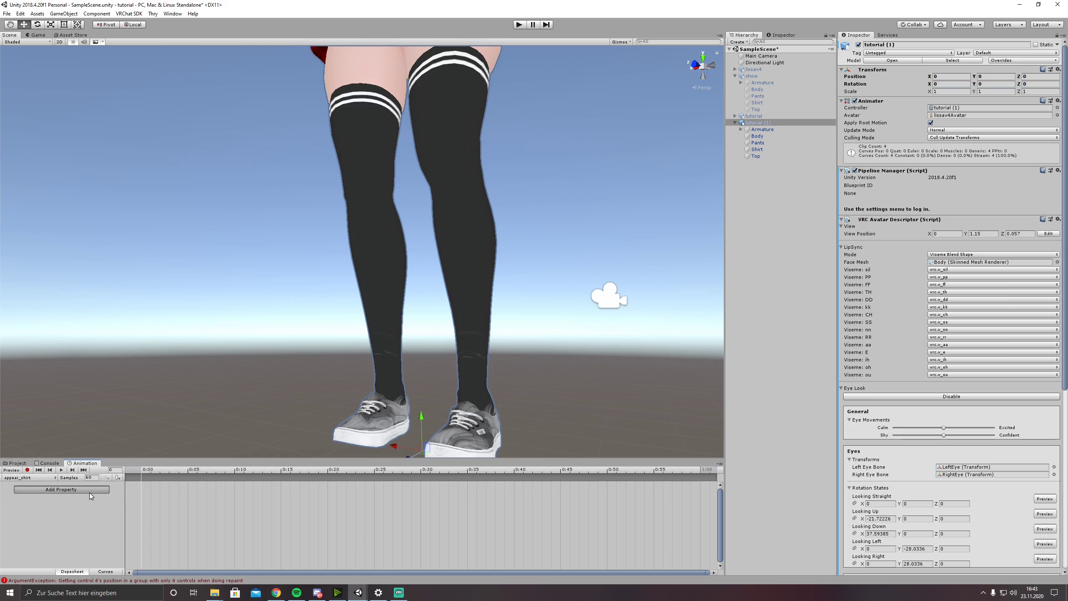
left_click(114, 531)
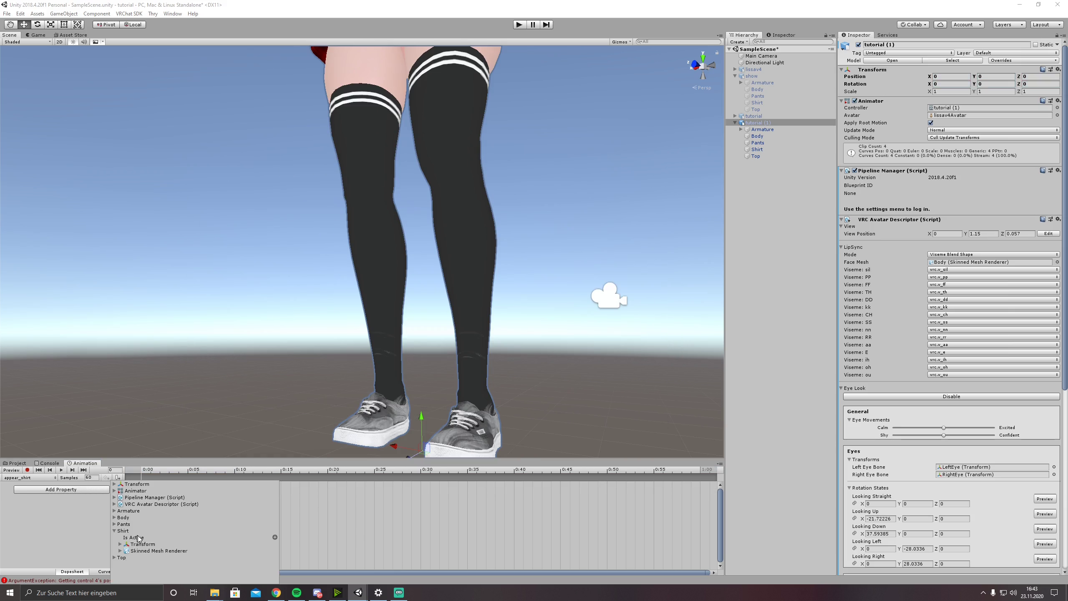
left_click(270, 540)
Add the Material._Dissolve Alpha property of the shirt's Skinned Mesh Renderer to the appear_shirt clip.
left_click(80, 503)
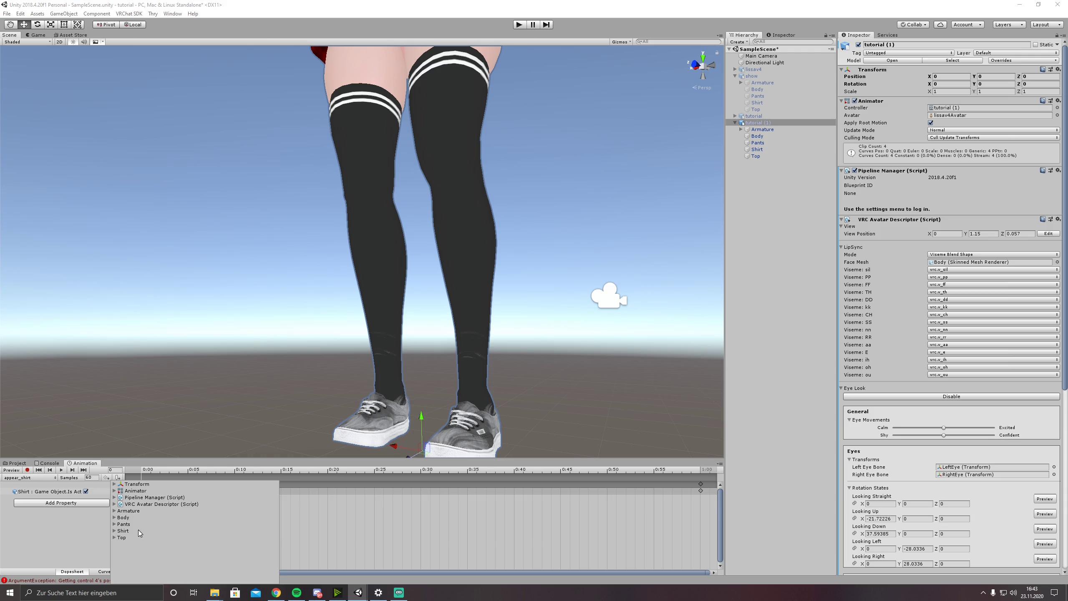
left_click(114, 531)
left_click(121, 551)
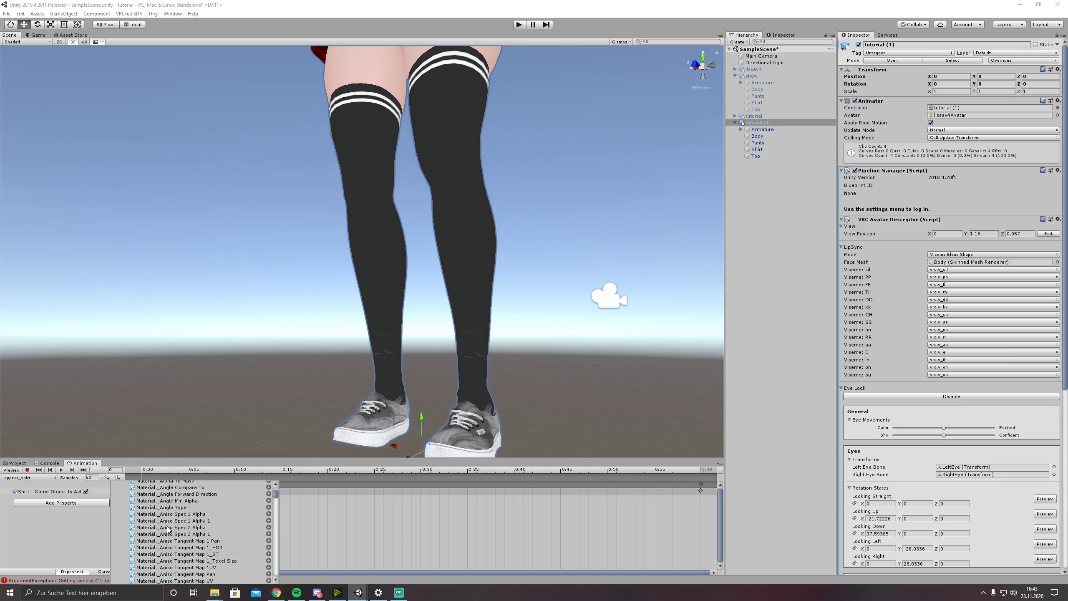
scroll(171, 520, "down", 8)
scroll(170, 520, "down", 10)
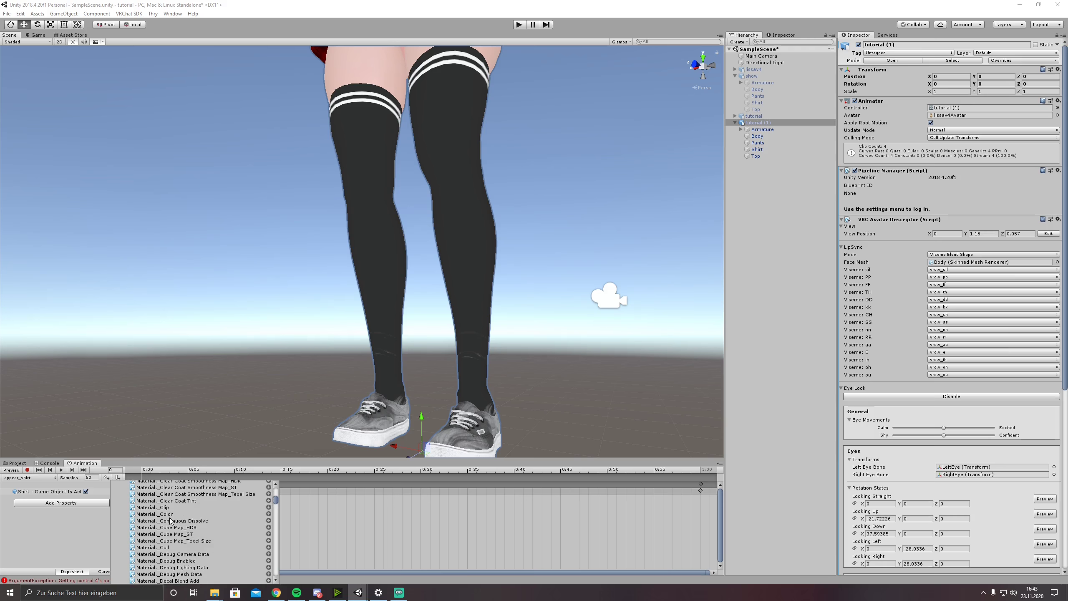
scroll(170, 521, "down", 8)
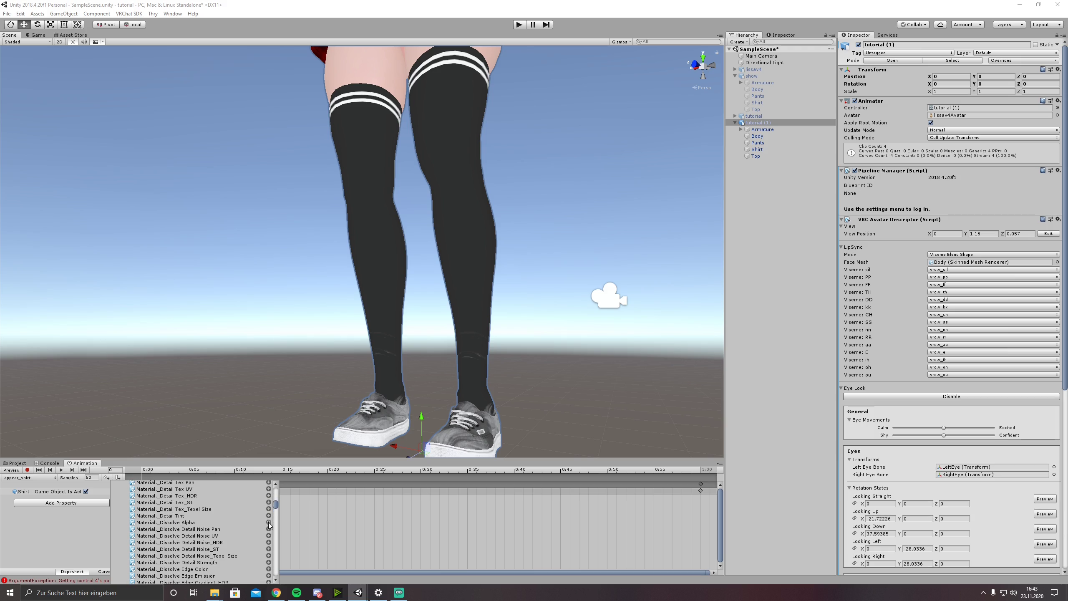
left_click(269, 522)
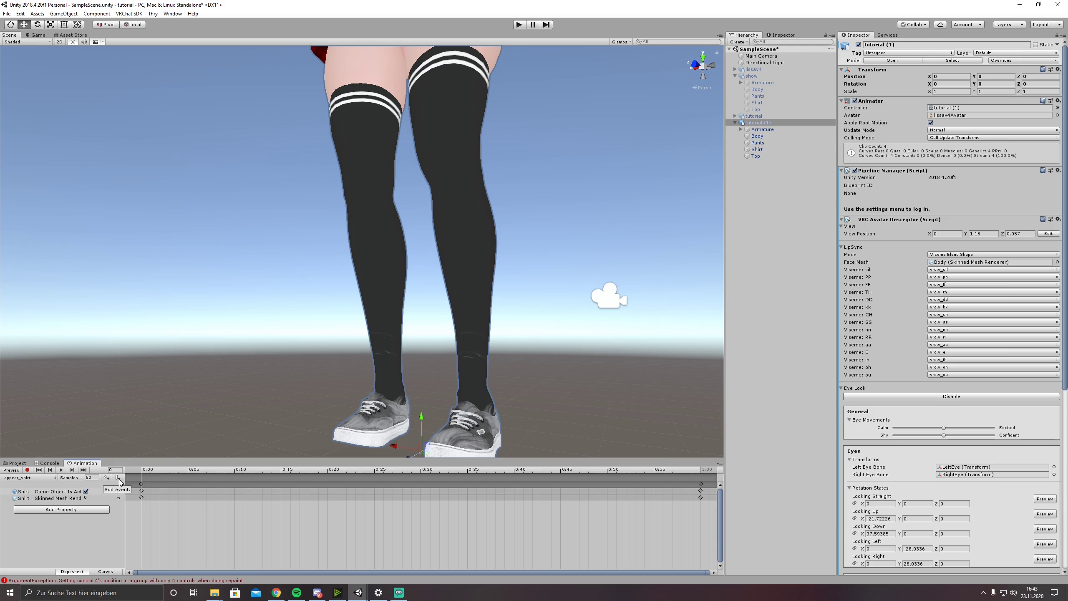
Delete the appear_shirt clip's keyframes at 1:00 and place keyframes for both shirt properties at 0:10.
left_click(701, 484)
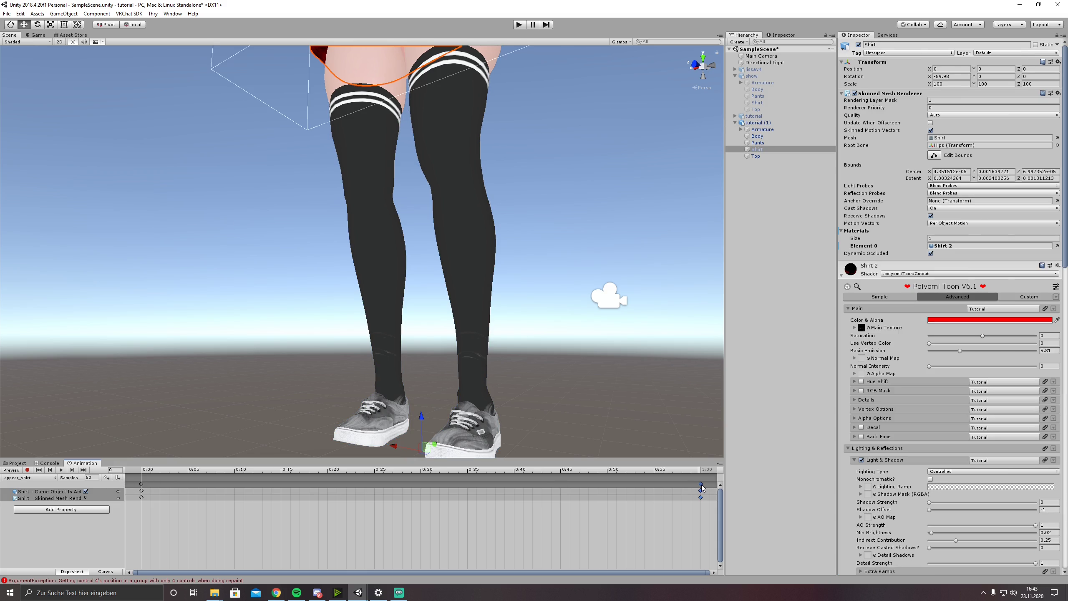
key("Delete")
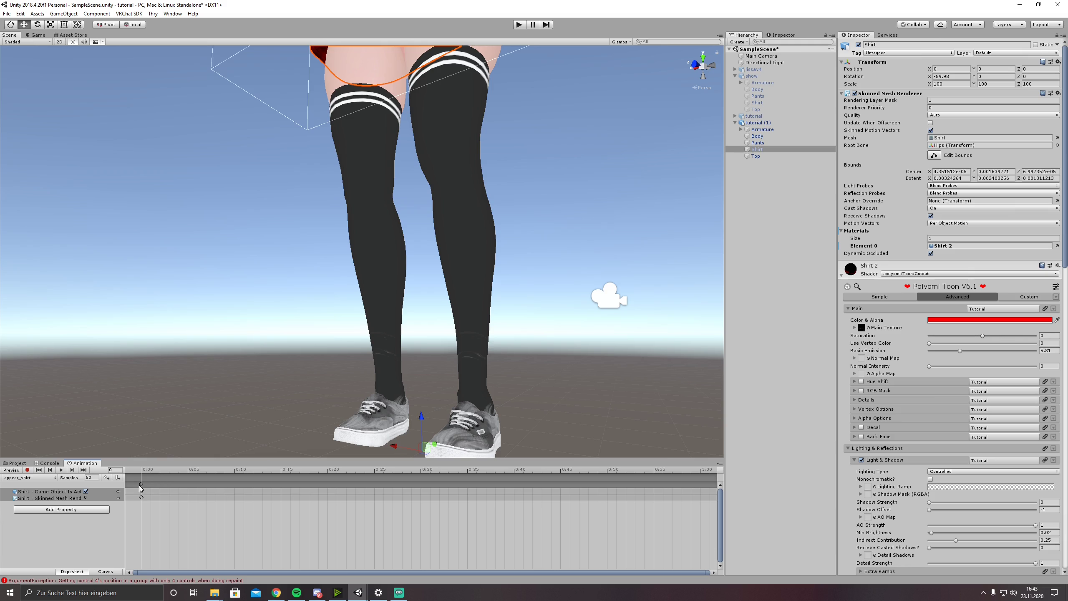
left_click(236, 471)
double_click(234, 492)
middle_click_drag(286, 439, 327, 383)
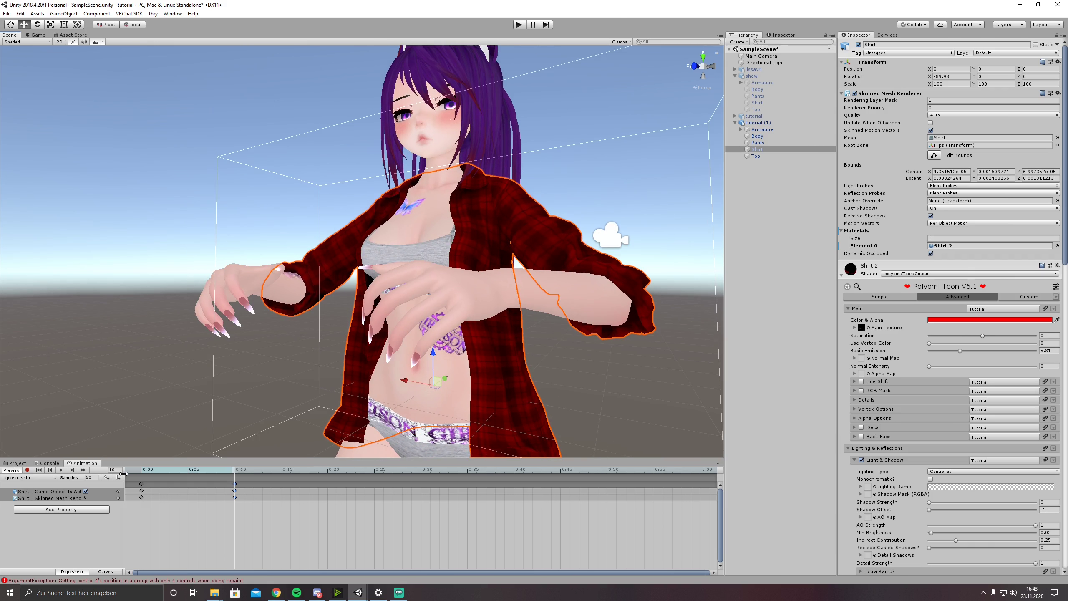
At 0:00 of the appear_shirt clip, set the shirt's Dissolve Alpha to 1 and turn off Is Active.
left_click(144, 471)
left_click_drag(273, 420, 269, 446, "alt")
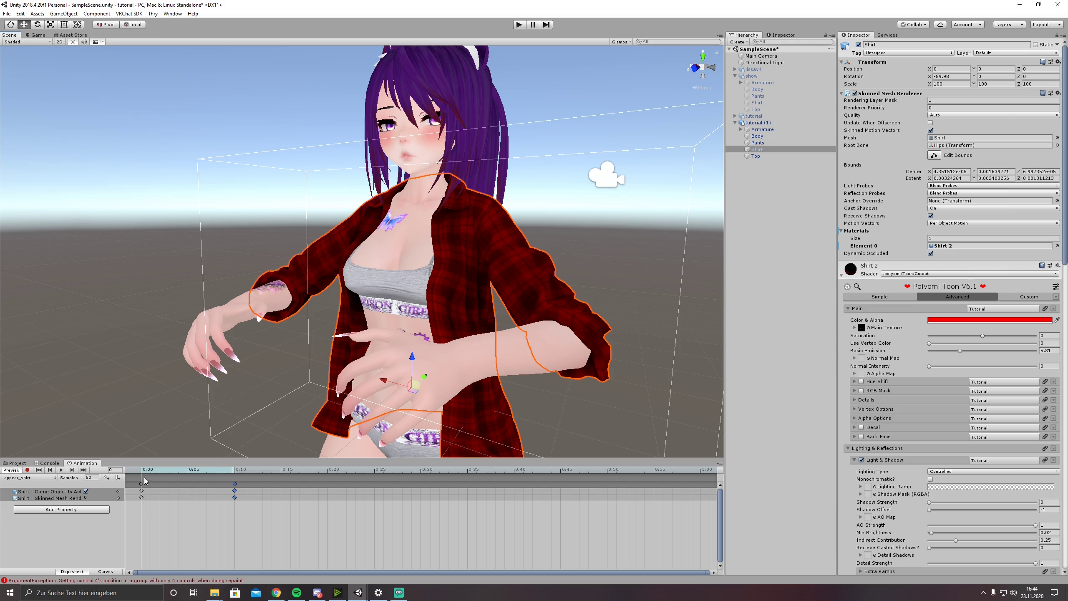
left_click(93, 497)
type("1")
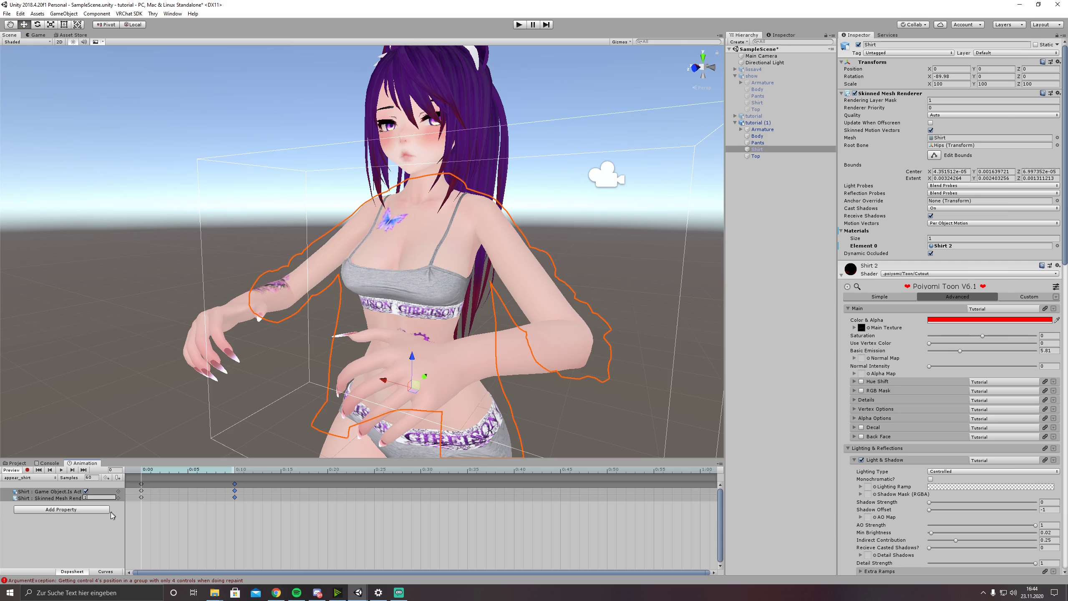
left_click(141, 491)
mouse_move(143, 473)
left_mouse_down()
mouse_move(235, 472)
mouse_move(139, 474)
left_mouse_up()
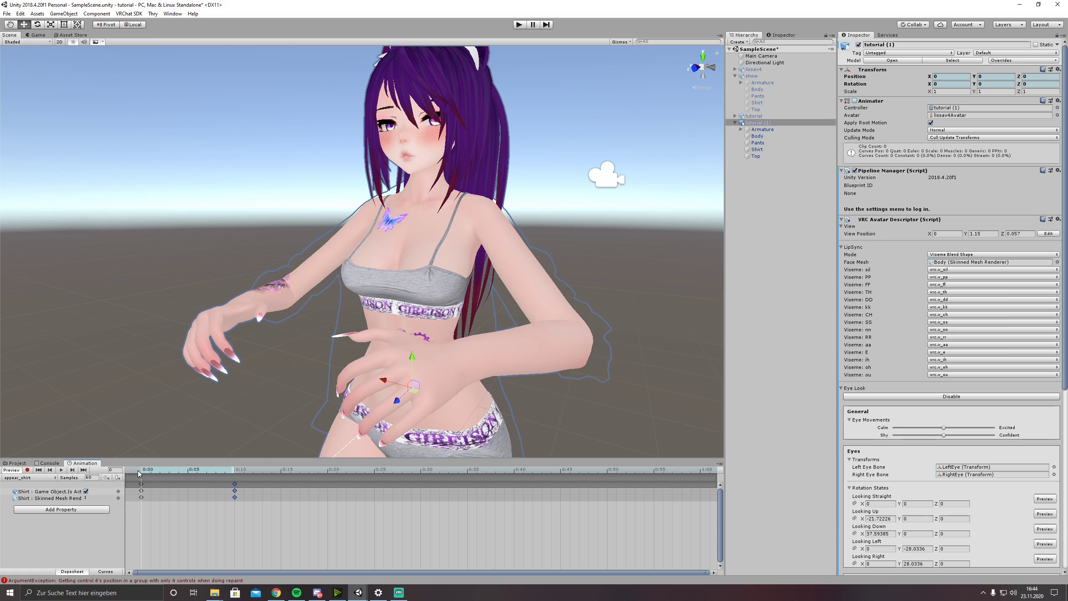
left_click(87, 492)
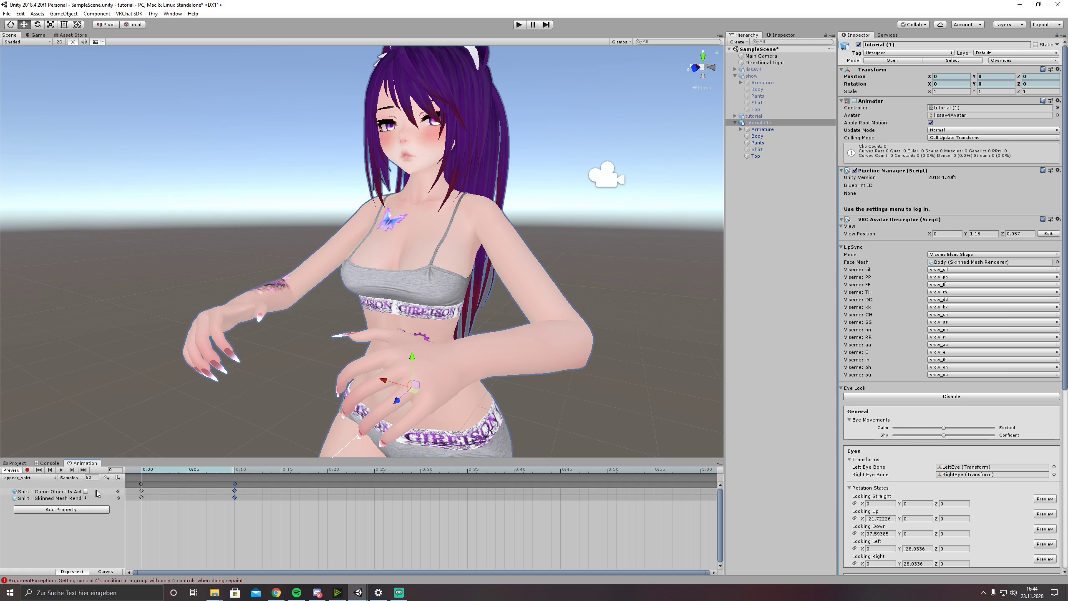
Key the shirt's Is Active property on at 0:01 in the appear_shirt clip.
left_click(151, 470)
left_click(86, 492)
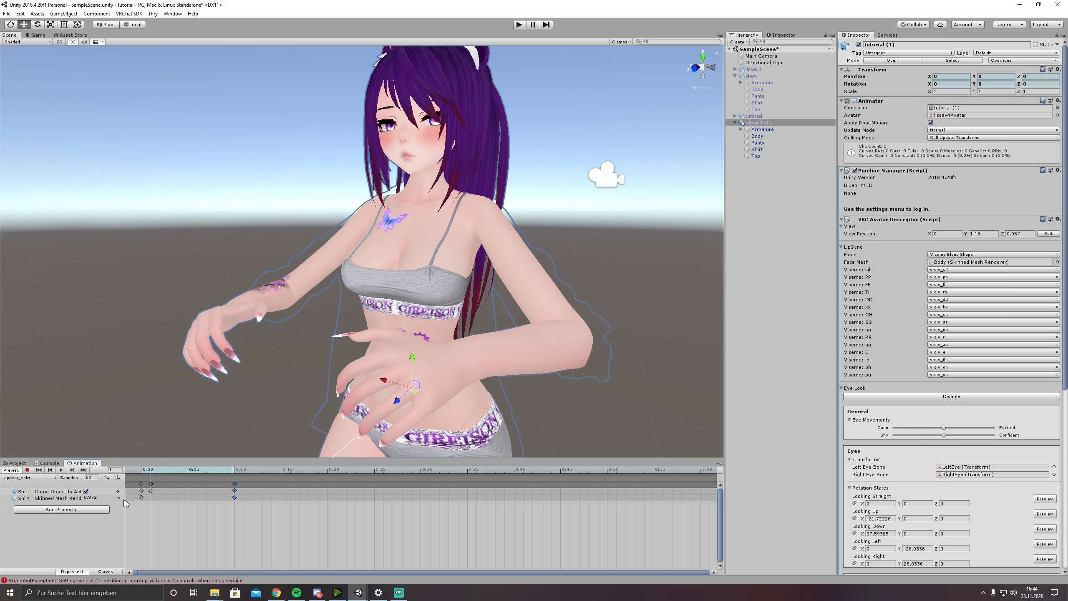
right_click_drag(294, 374, 333, 351)
middle_click_drag(332, 351, 301, 343)
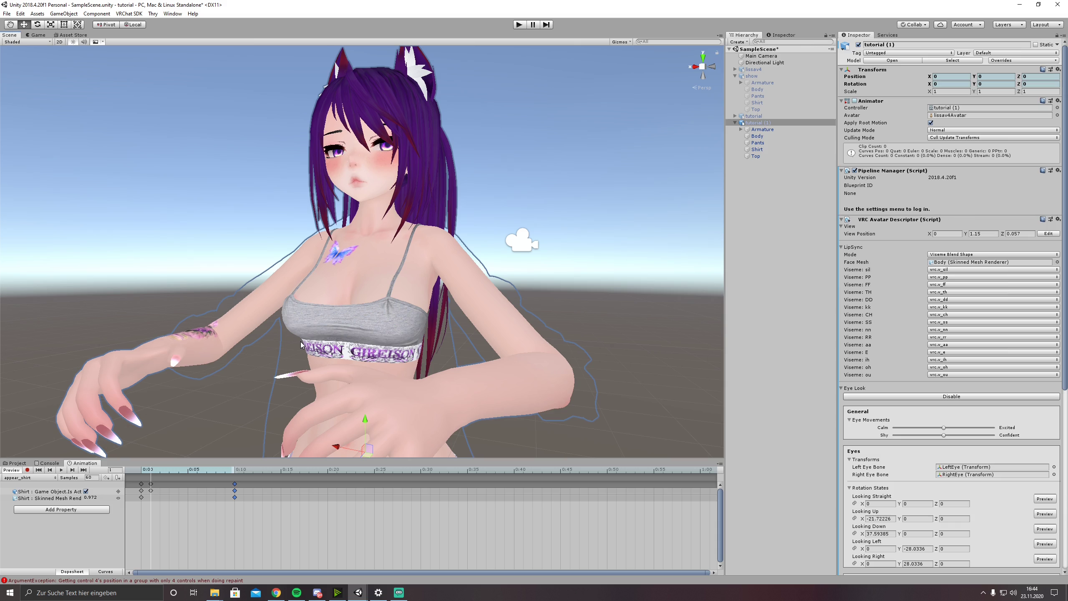
Scrub the appear_shirt clip from 0:00 through 0:01 to 0:10 to check how the shirt appears.
left_click(144, 471)
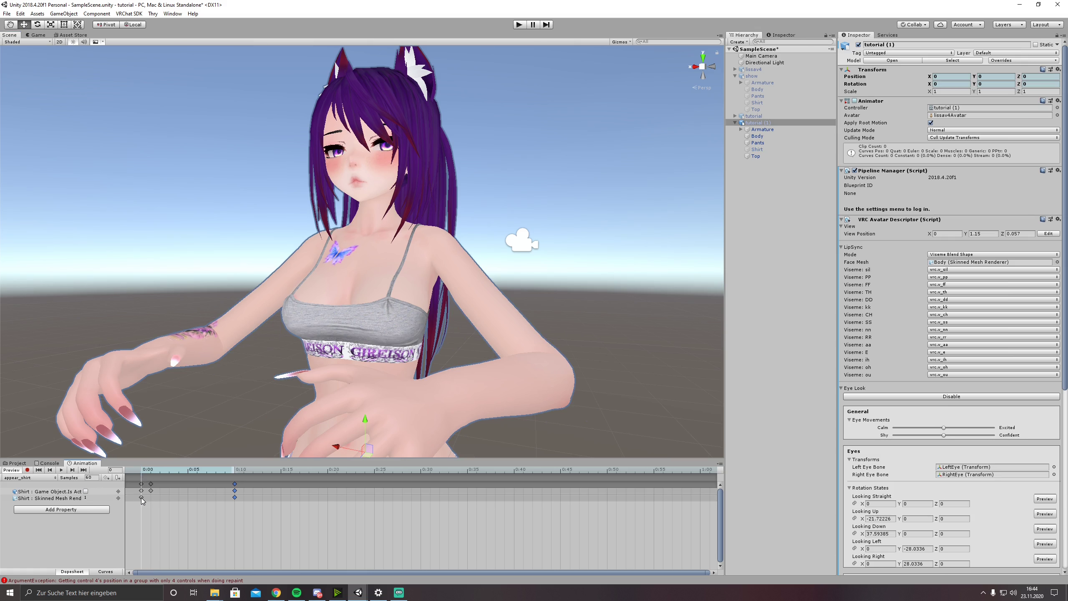
left_click(152, 474)
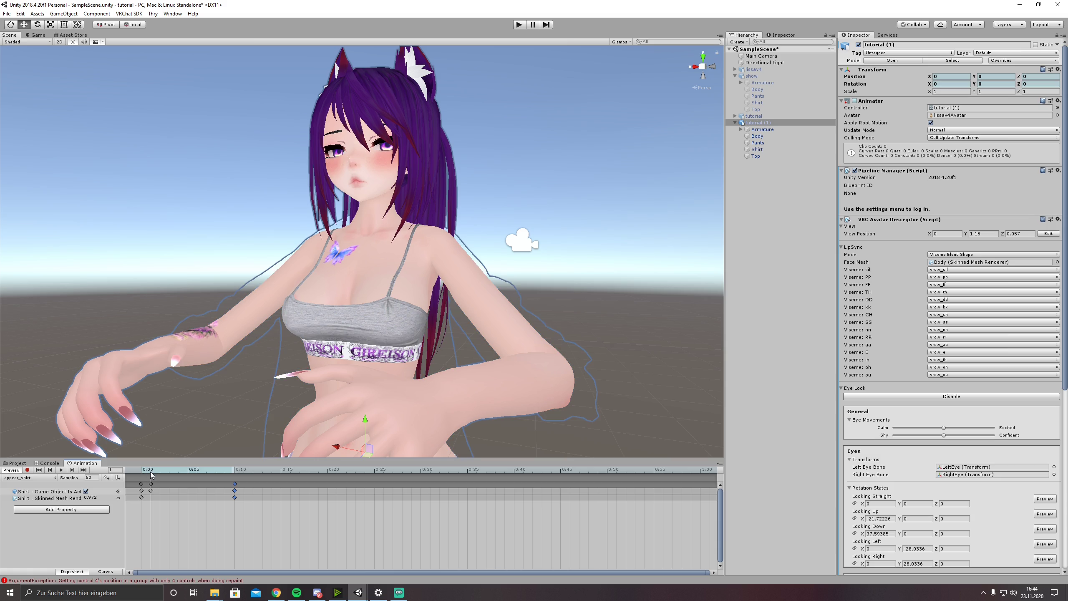
left_click_drag(151, 474, 234, 471)
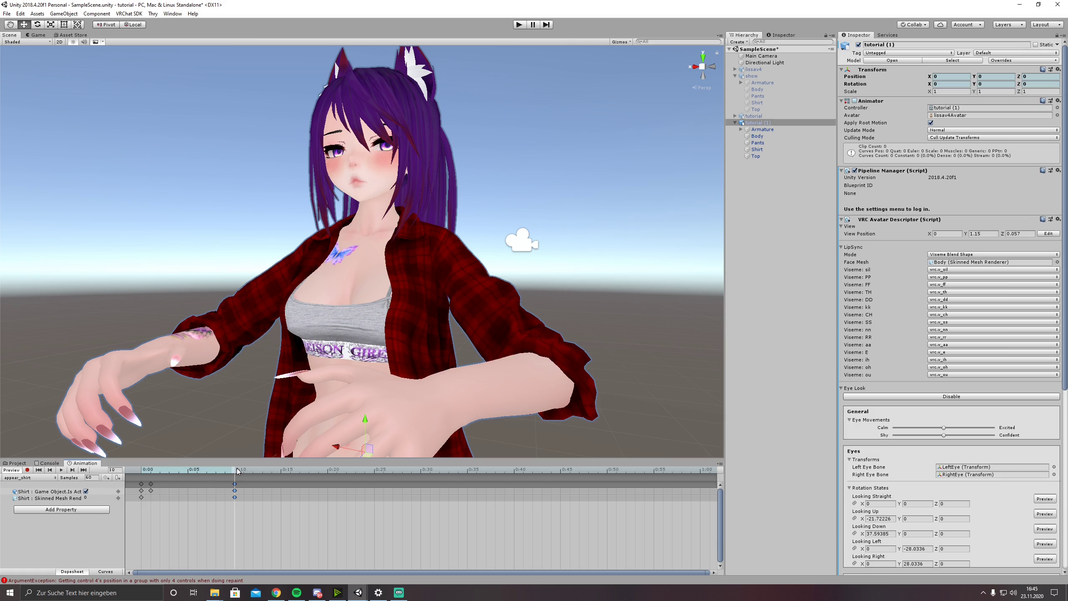
Turn off Loop Time for the appear_shirt, dissolve_shirt, shirtoff and shirton clips in the shirtanimation folder.
left_click(17, 463)
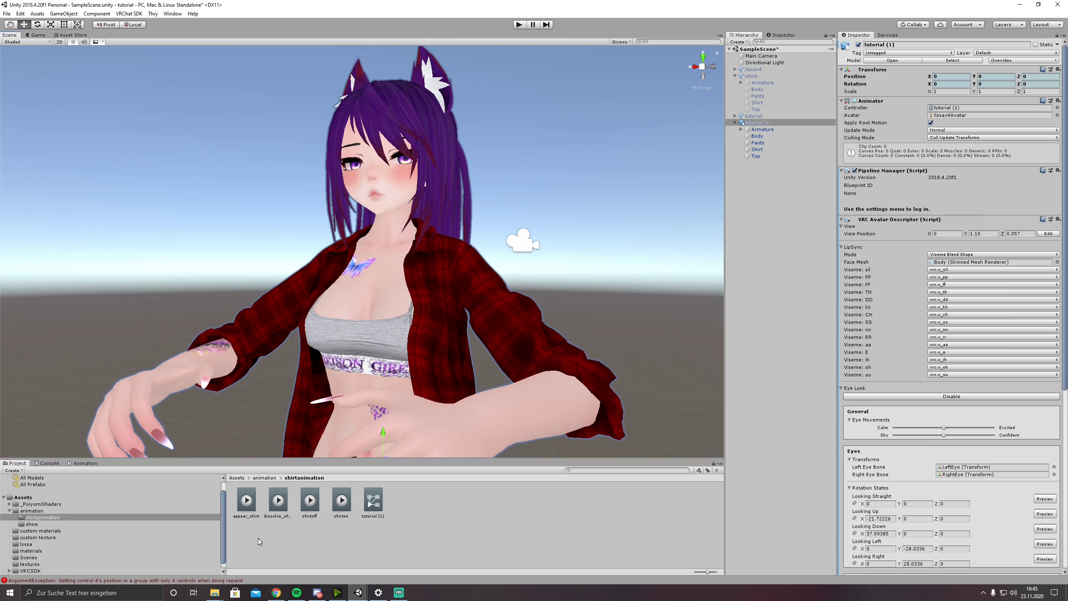
left_click(247, 503)
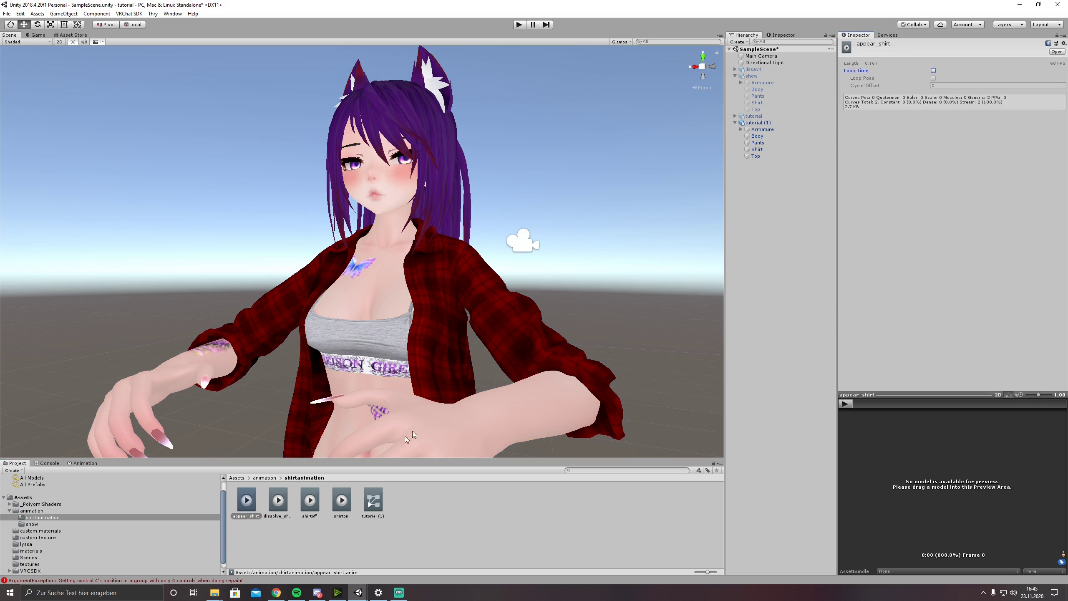
left_click(278, 500)
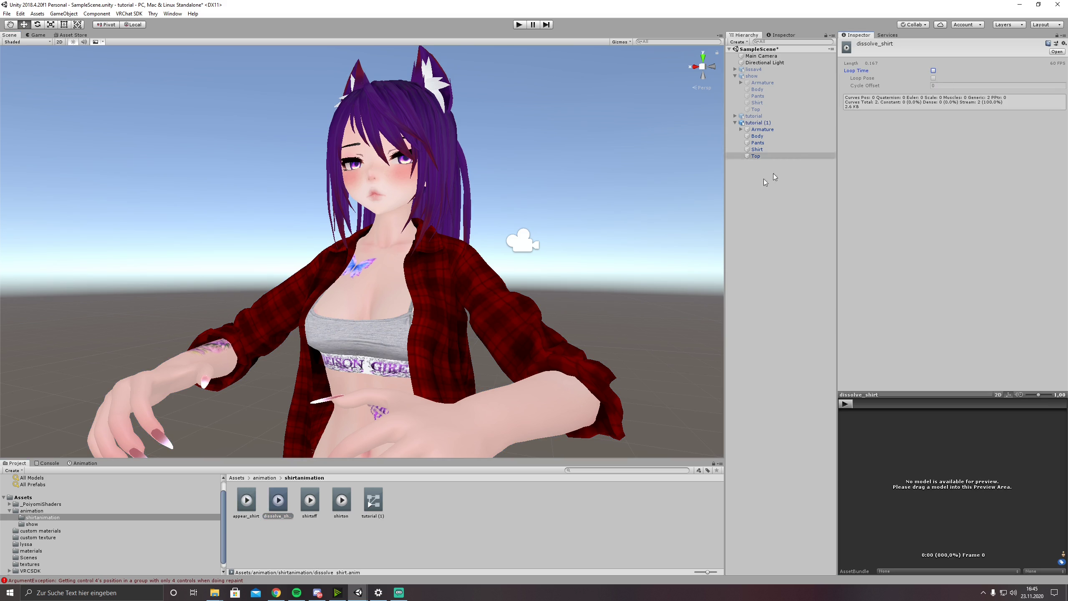
left_click(310, 501)
left_click(933, 71)
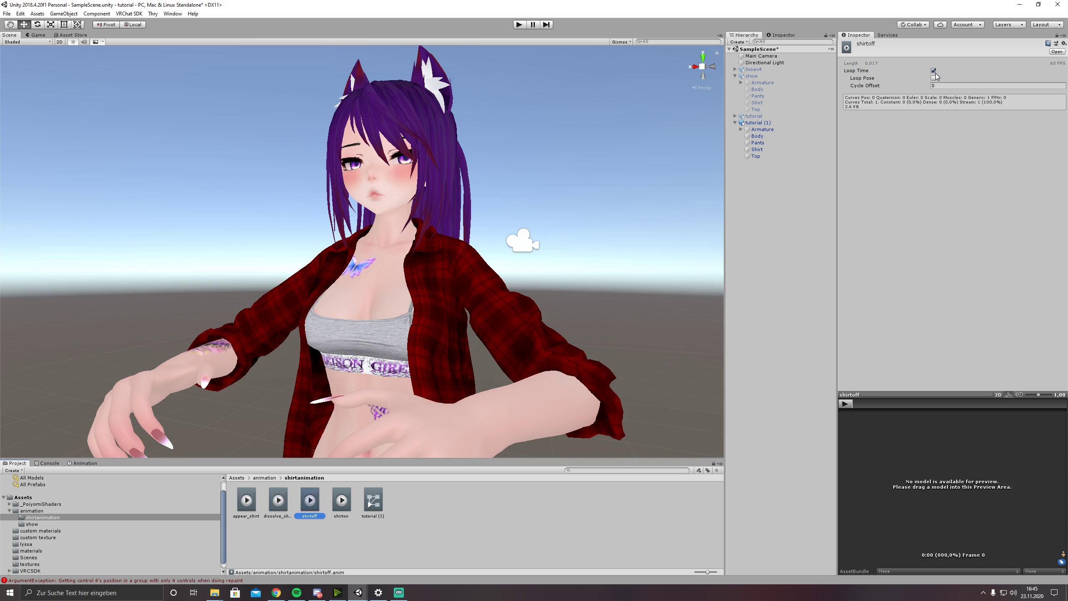
left_click(342, 501)
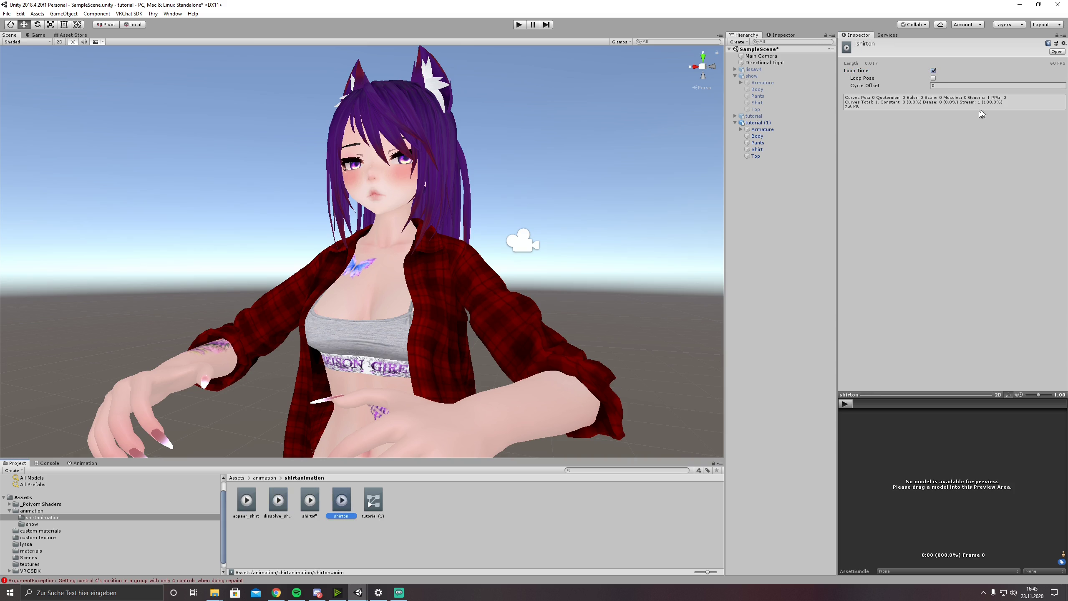
left_click(933, 70)
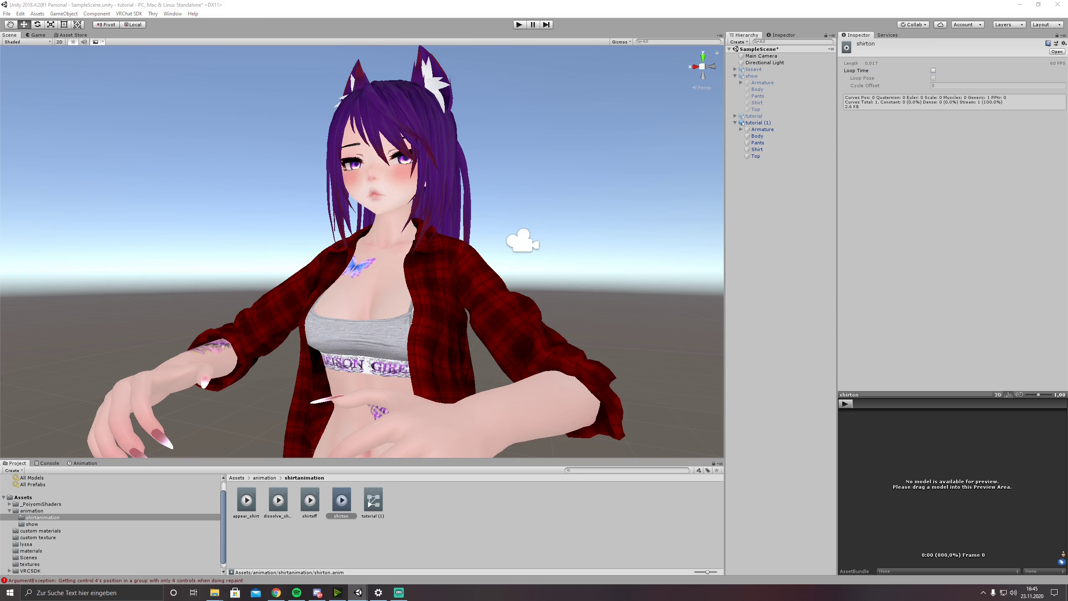
Dock the Animator window with the scene views and spread out the shirtoff, shirton, dissolve_shirt and appear_shirt states in its graph.
left_click_drag(0, 89, 151, 38)
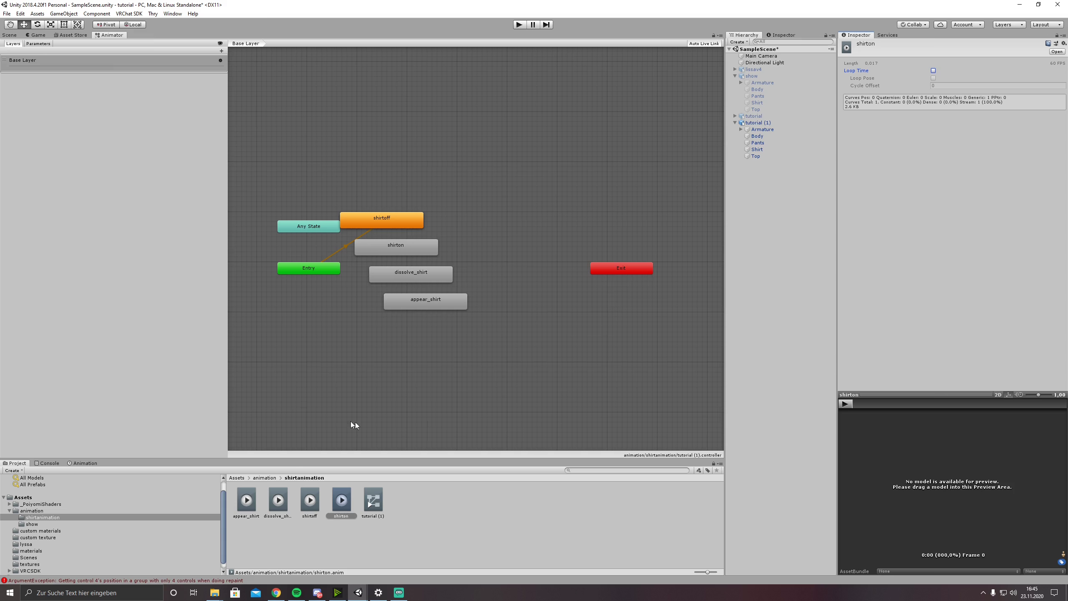
middle_click_drag(417, 400, 470, 428)
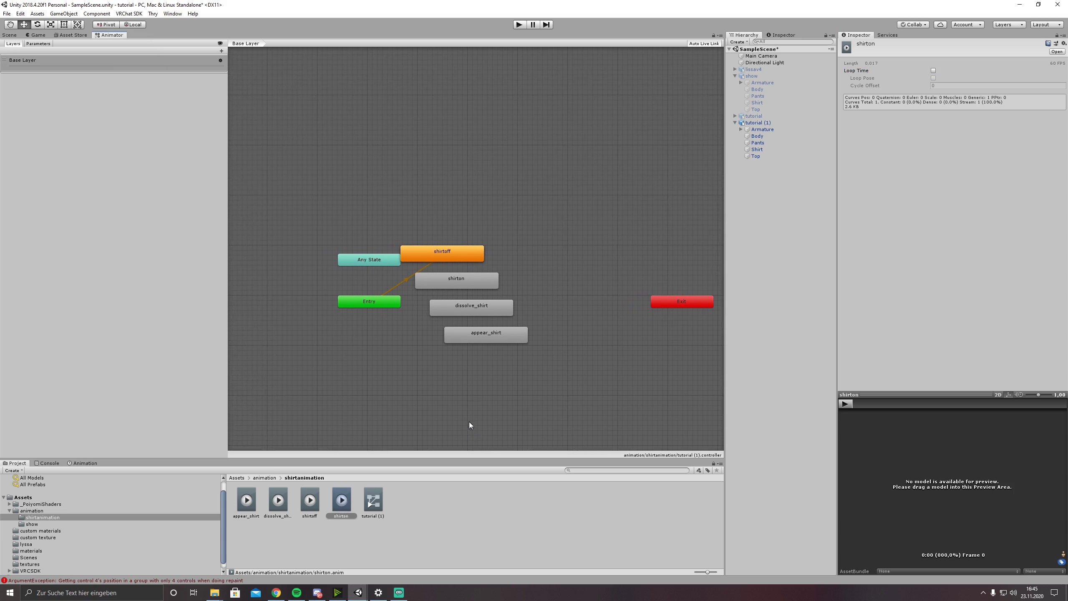
left_click_drag(447, 254, 504, 243)
left_click_drag(461, 279, 500, 334)
left_click_drag(496, 389, 457, 371)
middle_click_drag(501, 391, 478, 378)
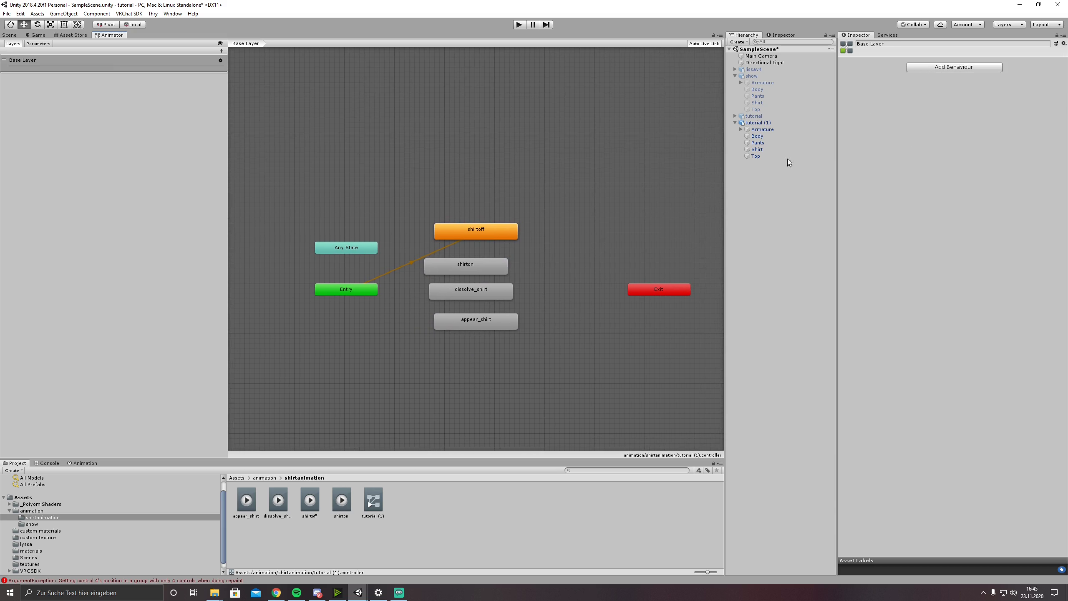
Assign the _FXcontroller asset from the animation folder as the Animator controller of the tutorial (1) avatar.
left_click(779, 121)
middle_click_drag(564, 261, 550, 269)
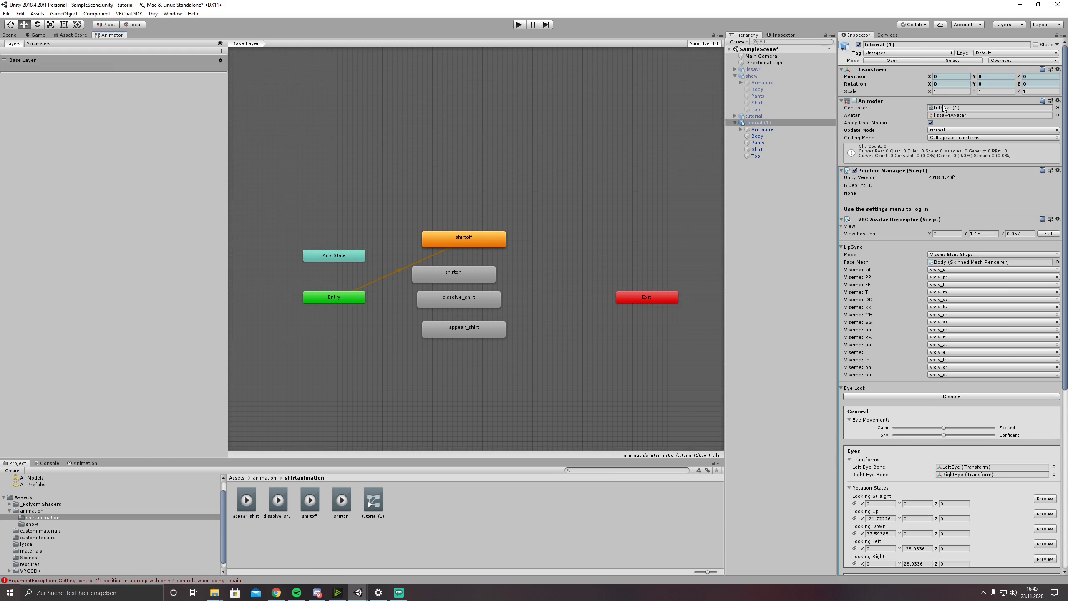
left_click(9, 35)
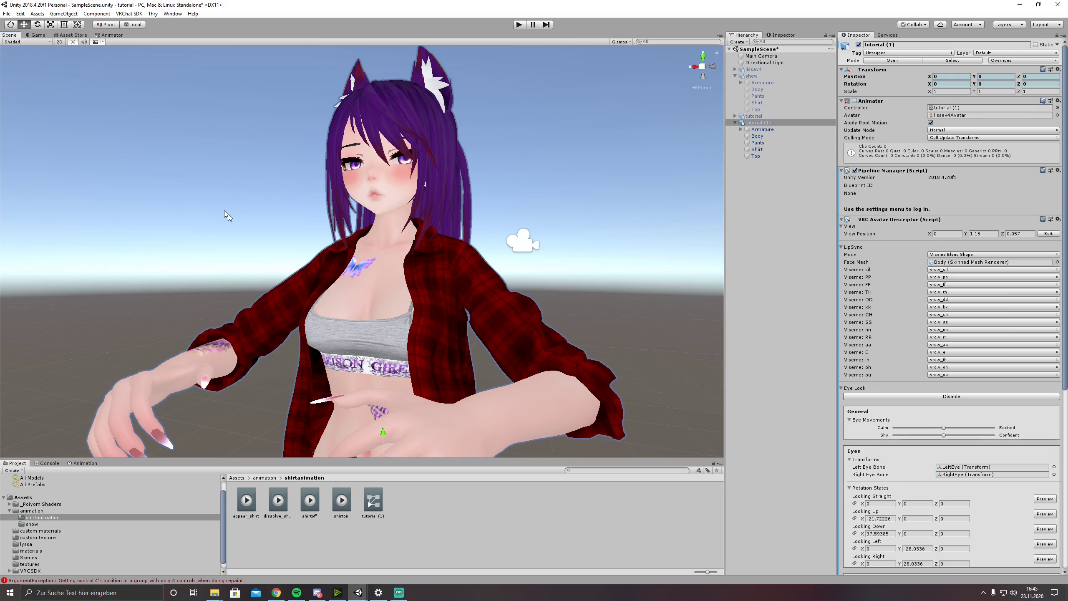
left_click(270, 480)
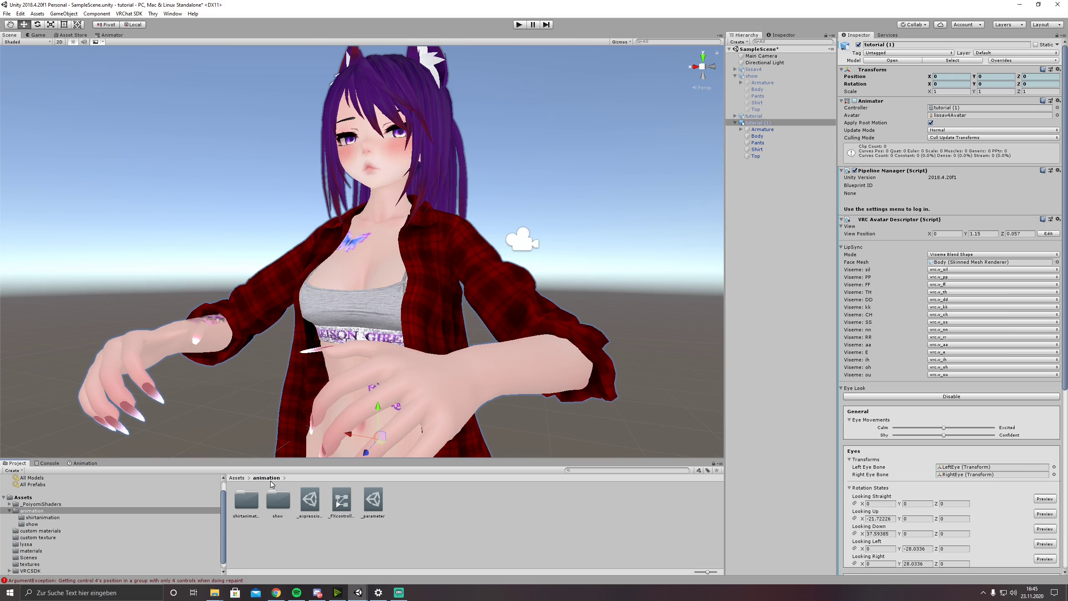
left_click_drag(343, 505, 952, 110)
middle_click_drag(518, 101, 519, 299)
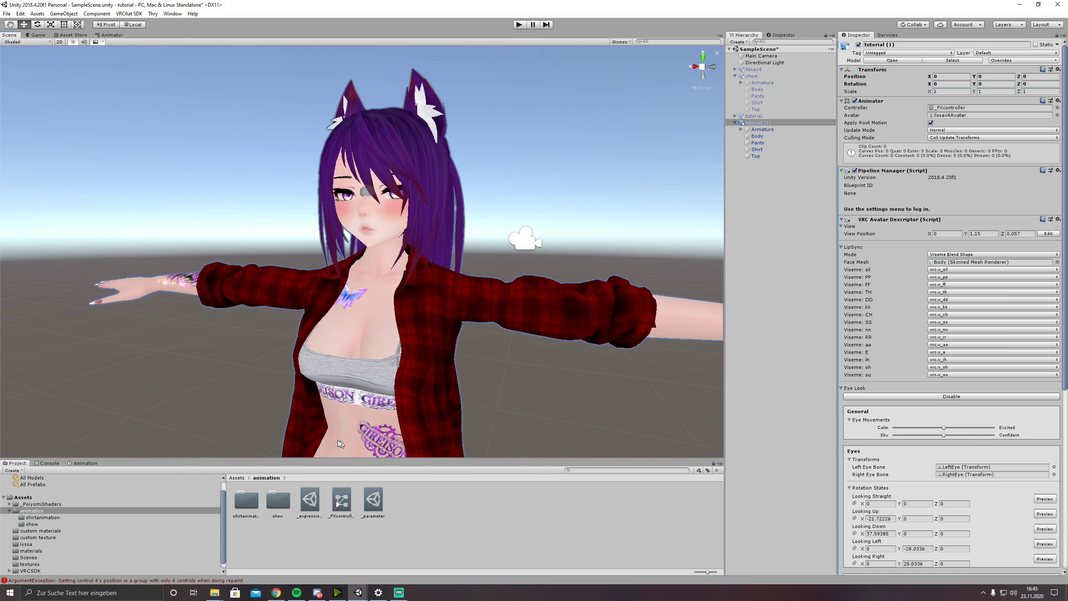
Add an Int parameter named shirtoff to the FX controller in the Animator.
left_click(111, 35)
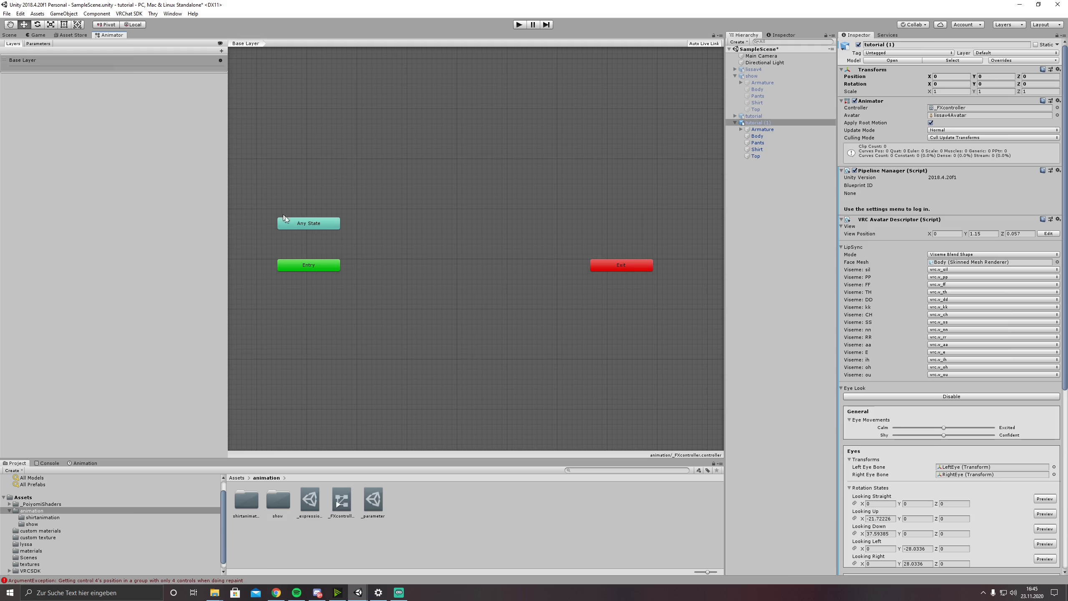
middle_click_drag(457, 265, 446, 288)
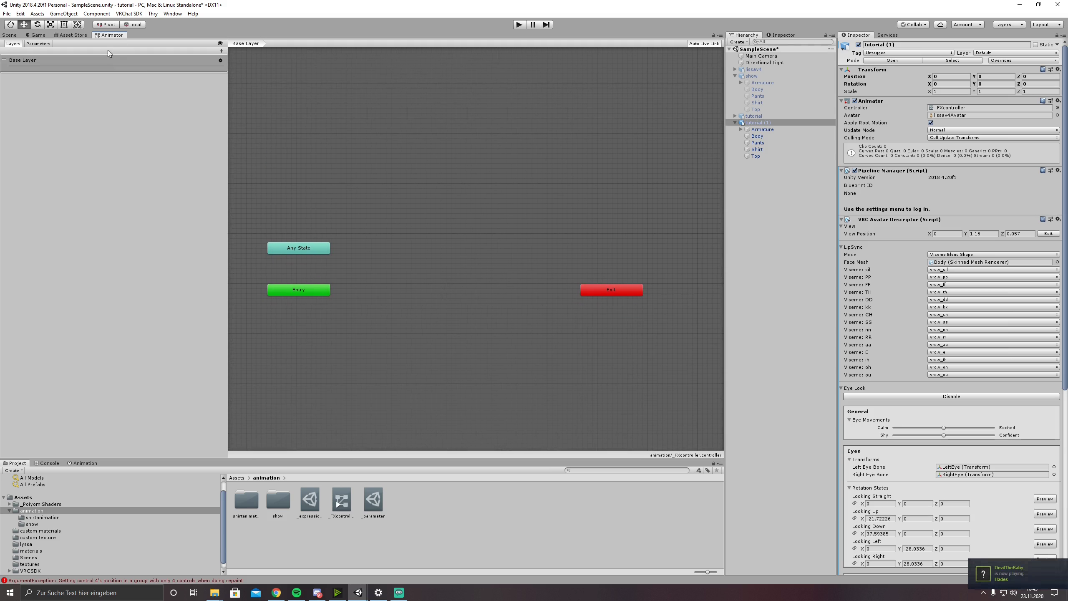
left_click(38, 44)
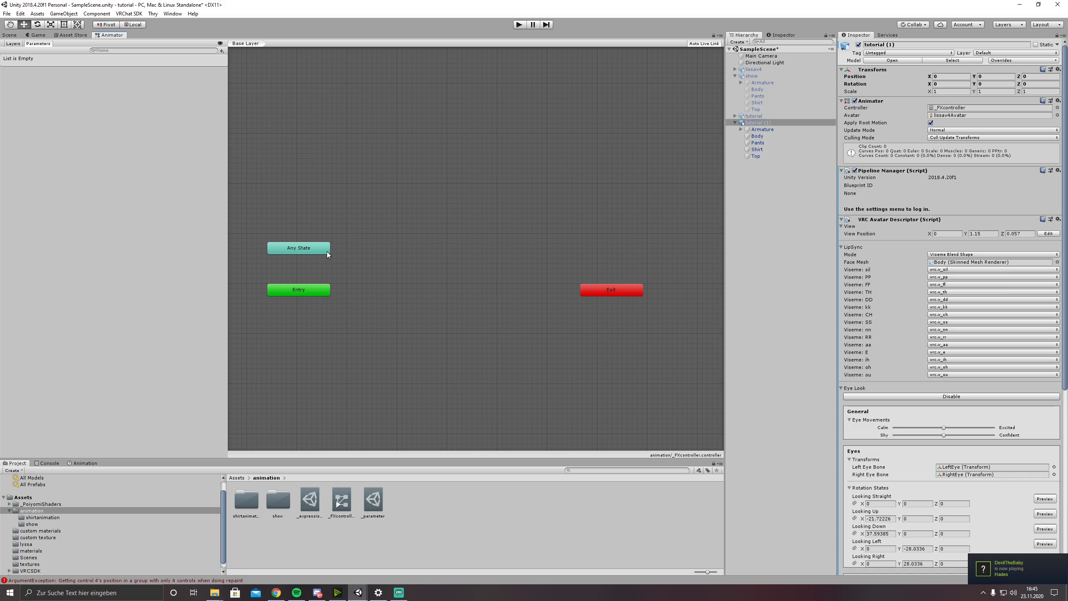
left_click(377, 502)
left_click(358, 319)
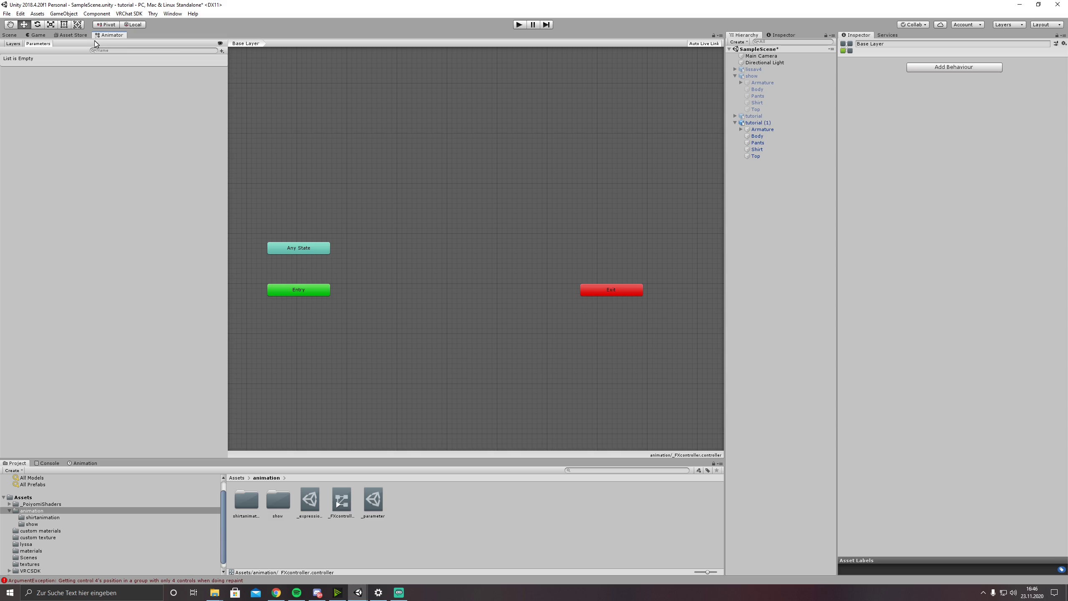
left_click(222, 50)
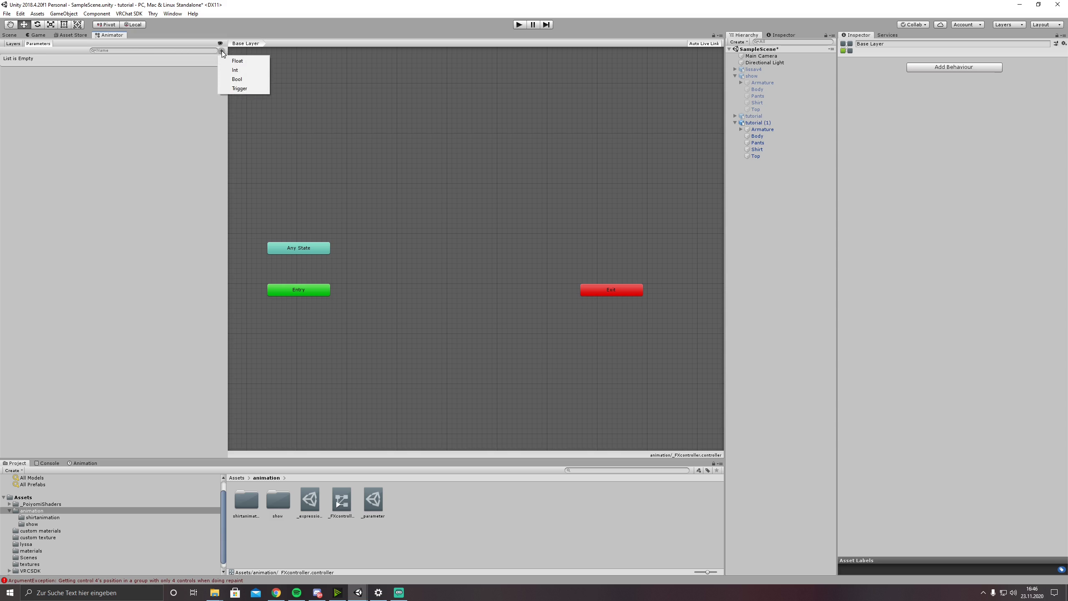
left_click(238, 71)
type("shirtoff")
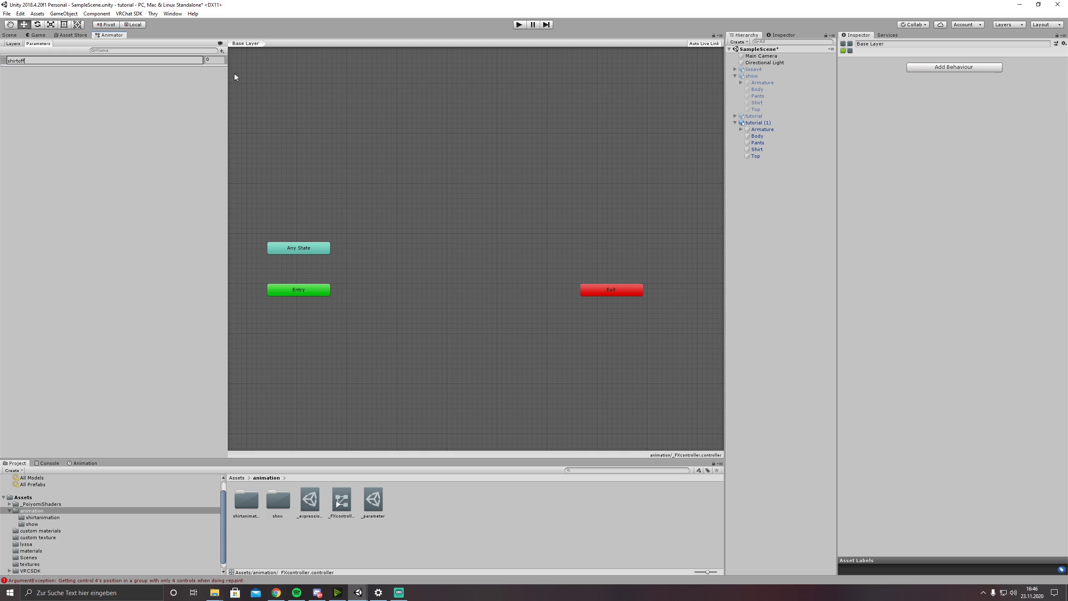
key("Return")
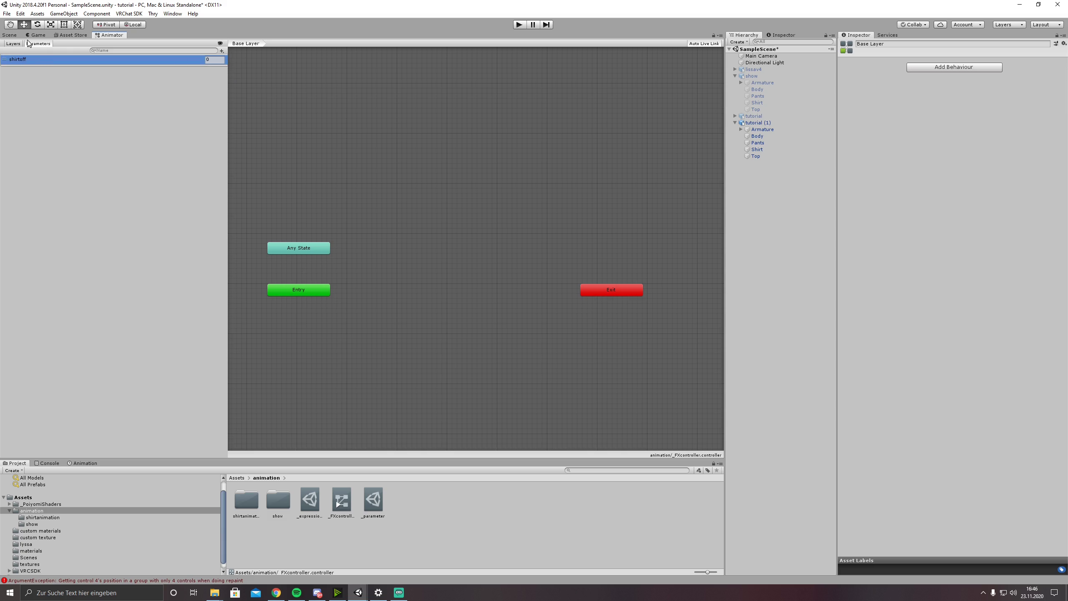
Add a layer named shirtoff to the FX controller and open that layer's settings.
left_click(13, 43)
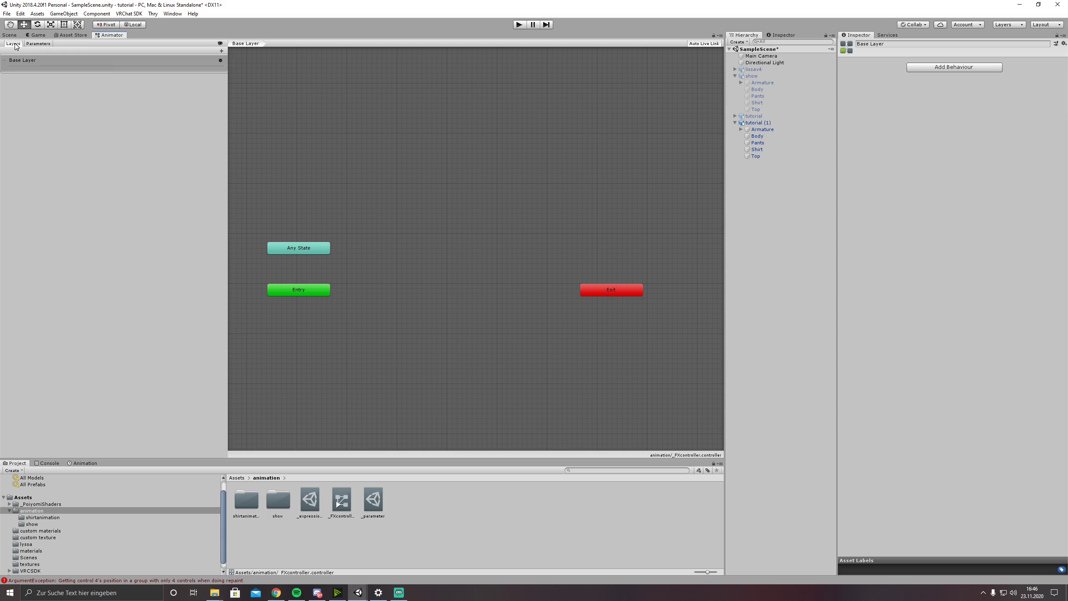
left_click(219, 60)
left_click(219, 60)
left_click(221, 51)
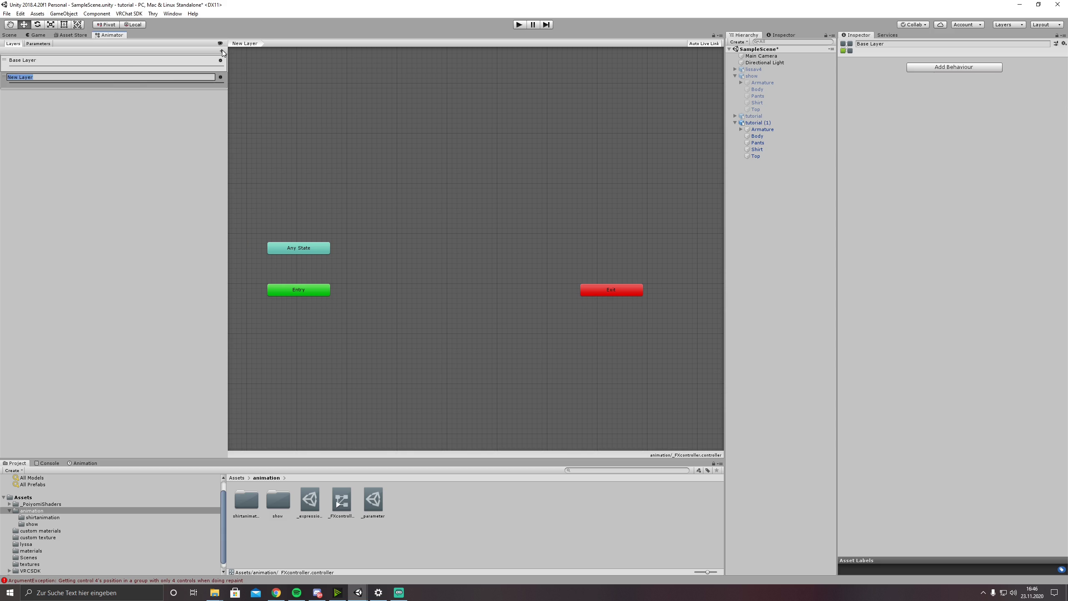
type("shirtoff")
key("Return")
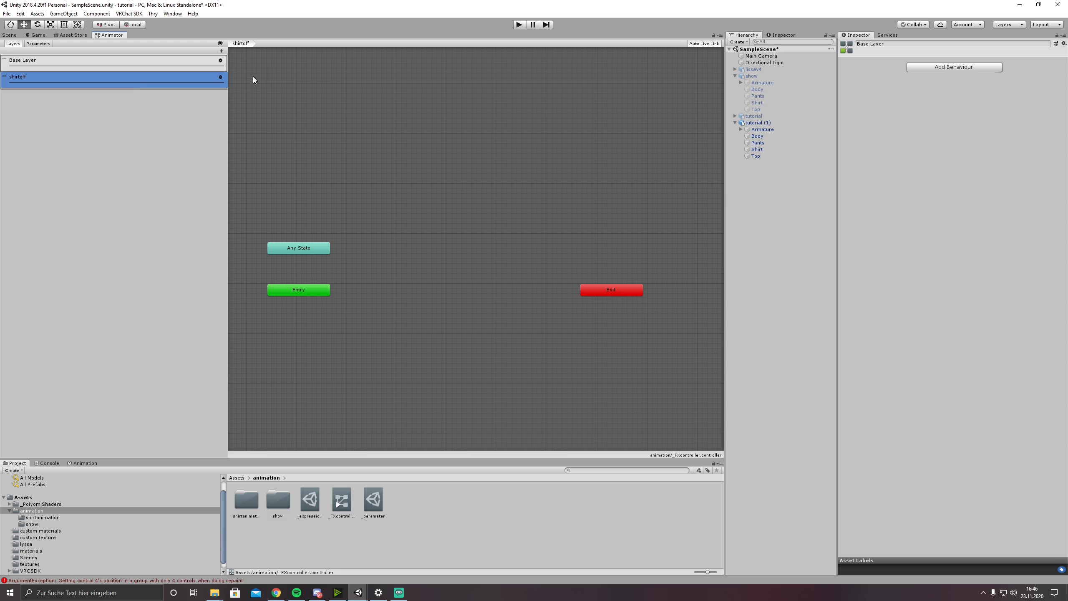
left_click(221, 77)
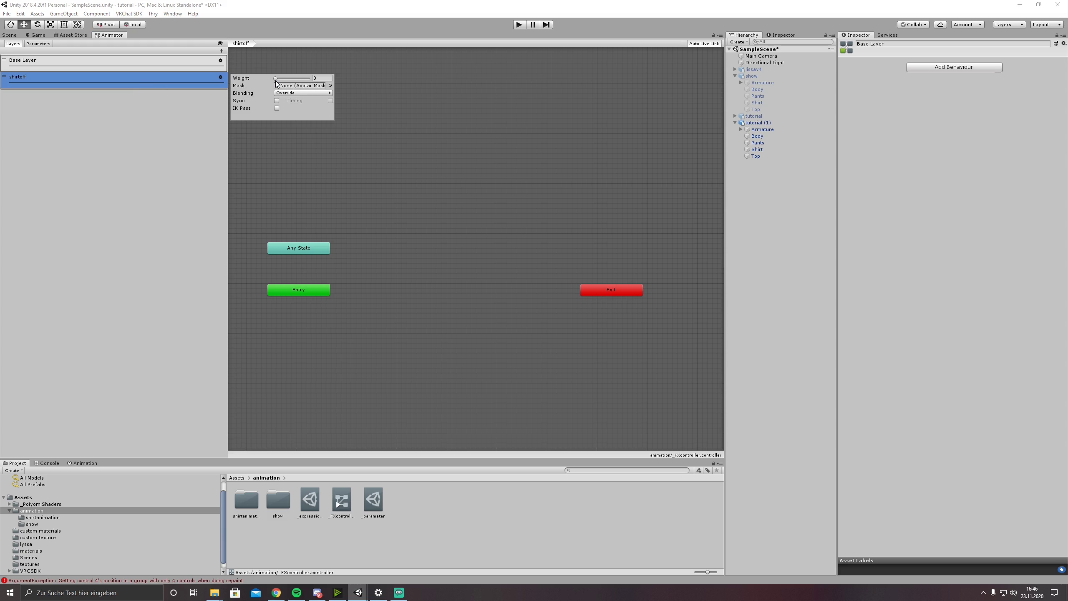
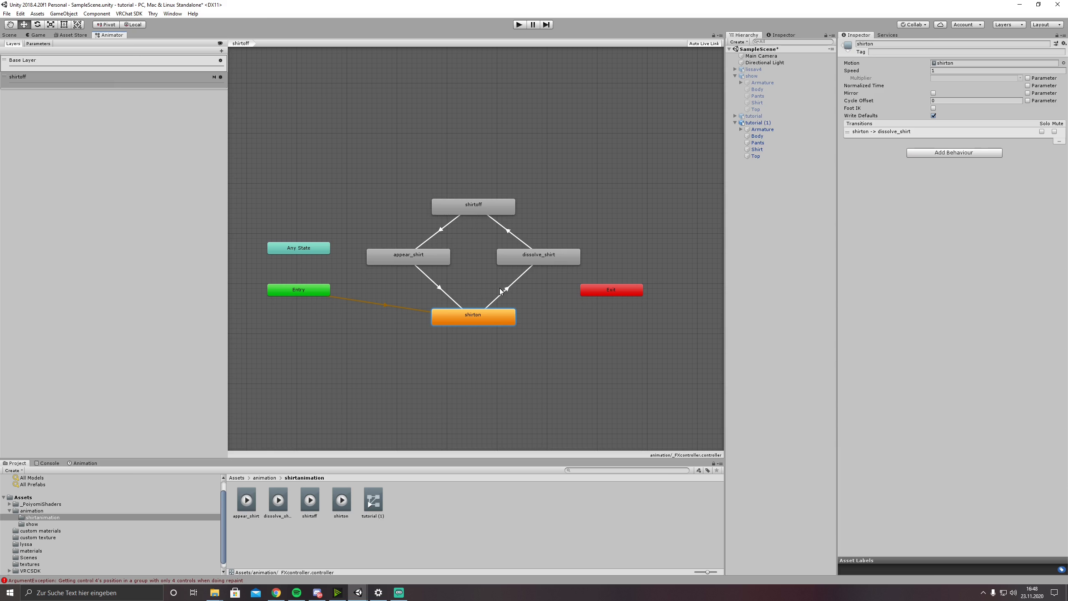
Turn off Has Exit Time on the transition from shirton to dissolve_shirt.
left_click(507, 289)
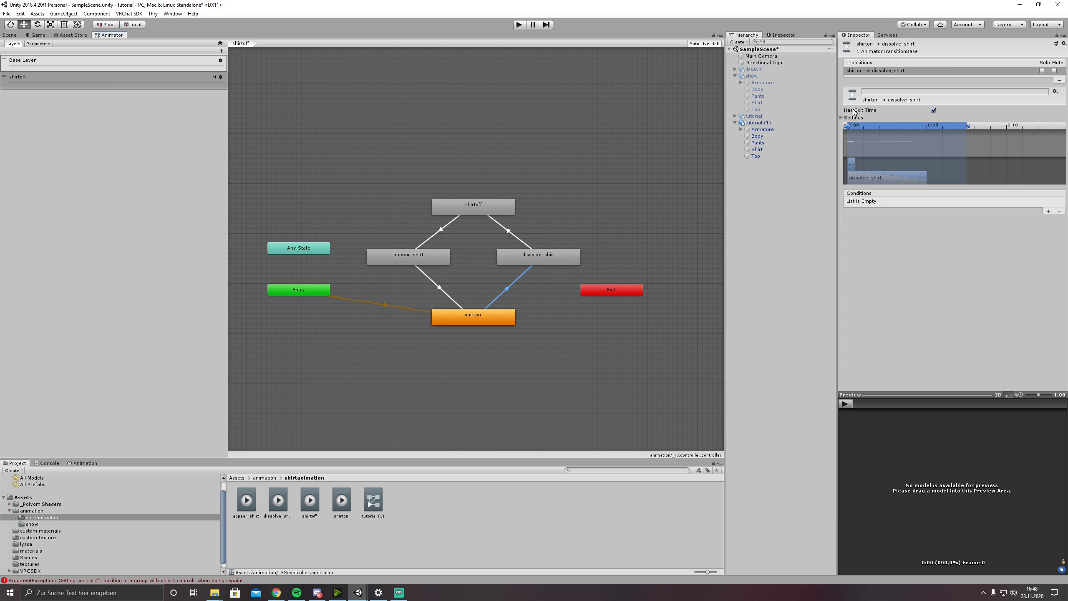
key("super+plus")
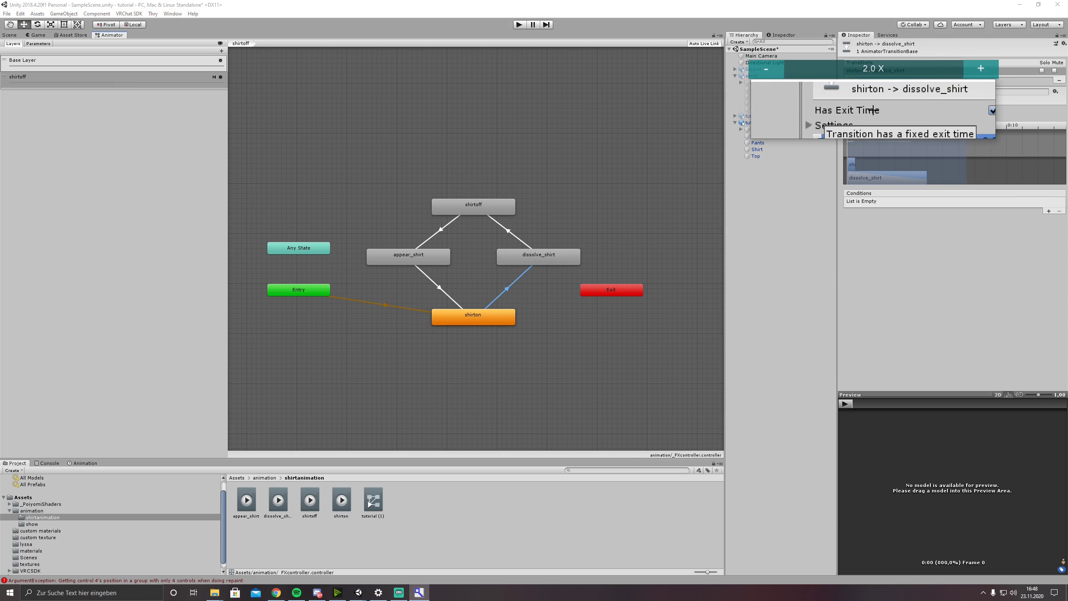
key("super+Escape")
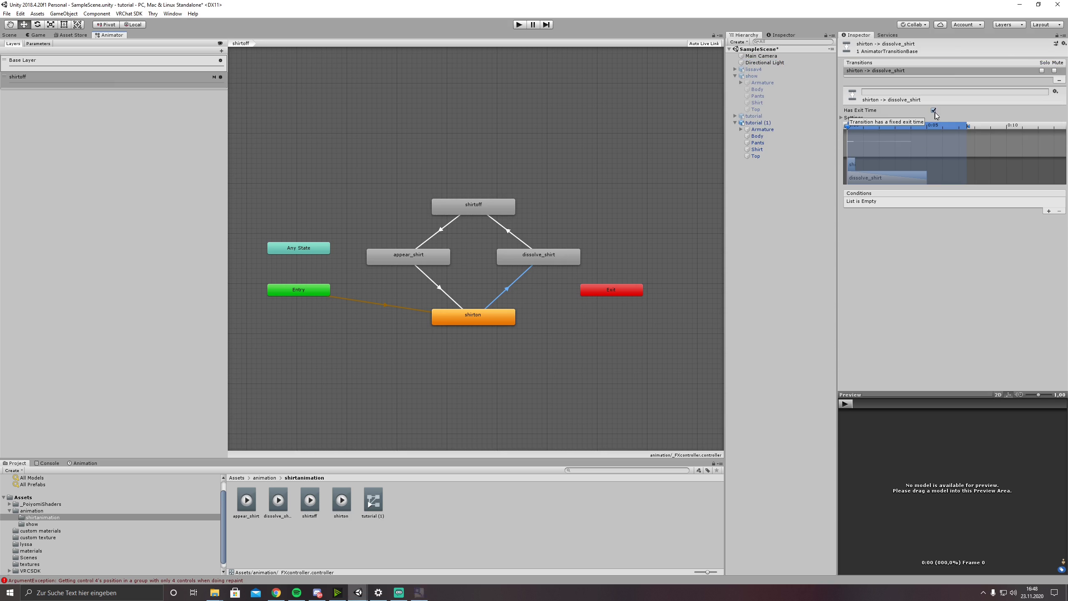
left_click(934, 110)
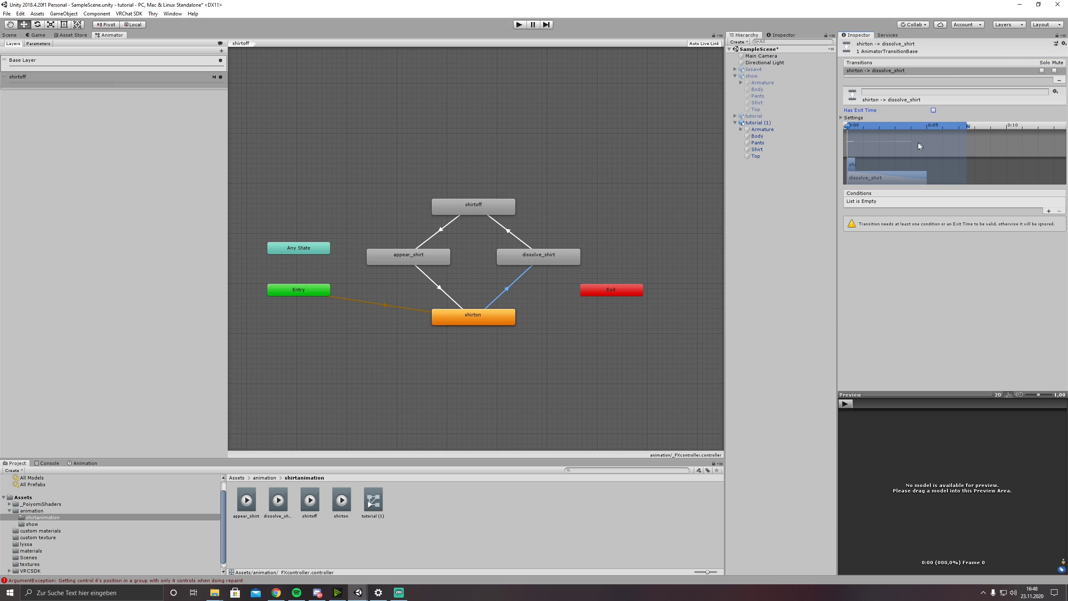
Add the condition shirtoff Equals 1 to the transition from shirton to dissolve_shirt.
key("super+plus")
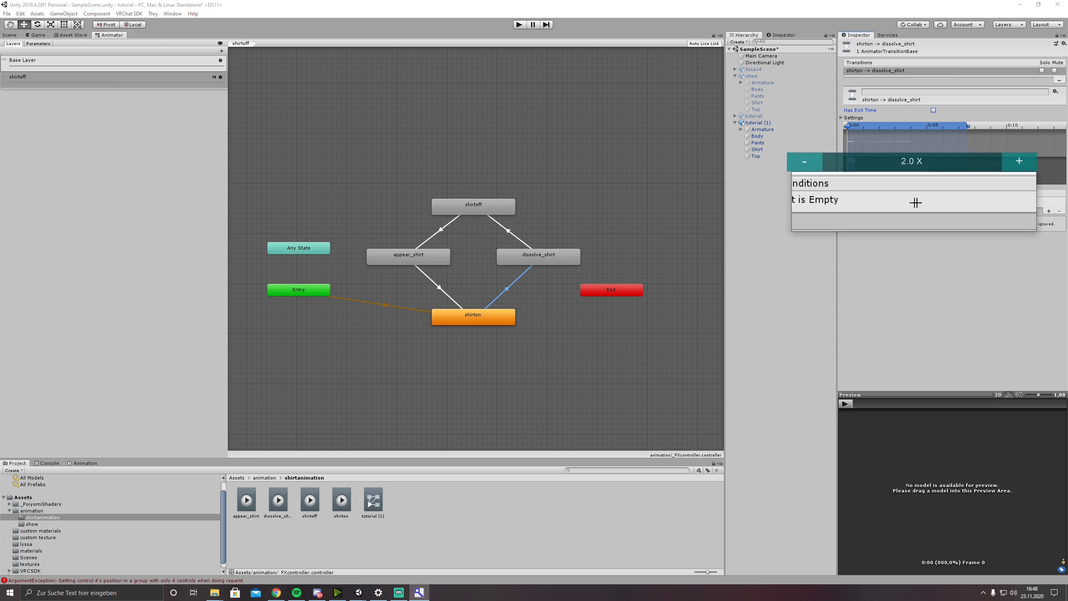
key("super+Escape")
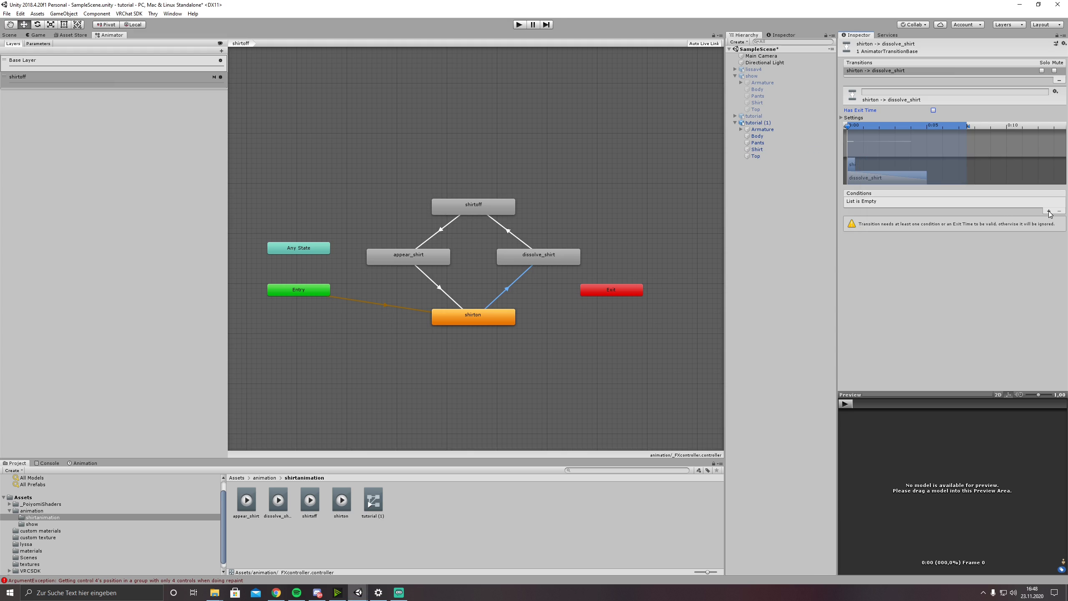
left_click(1049, 211)
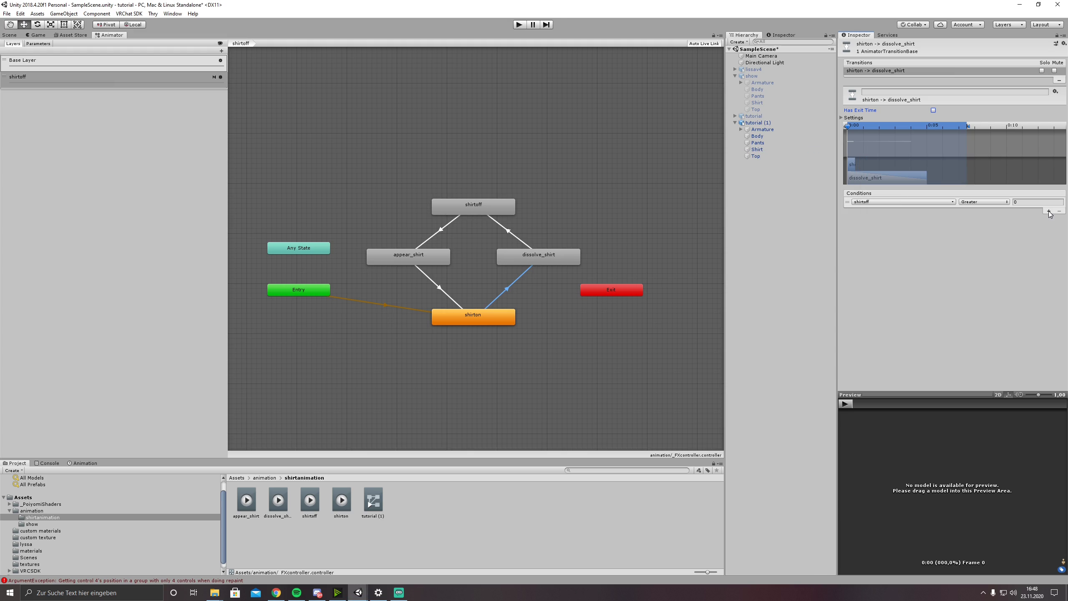
left_click(980, 202)
left_click(979, 229)
left_click(1027, 203)
type("1")
key("super+plus")
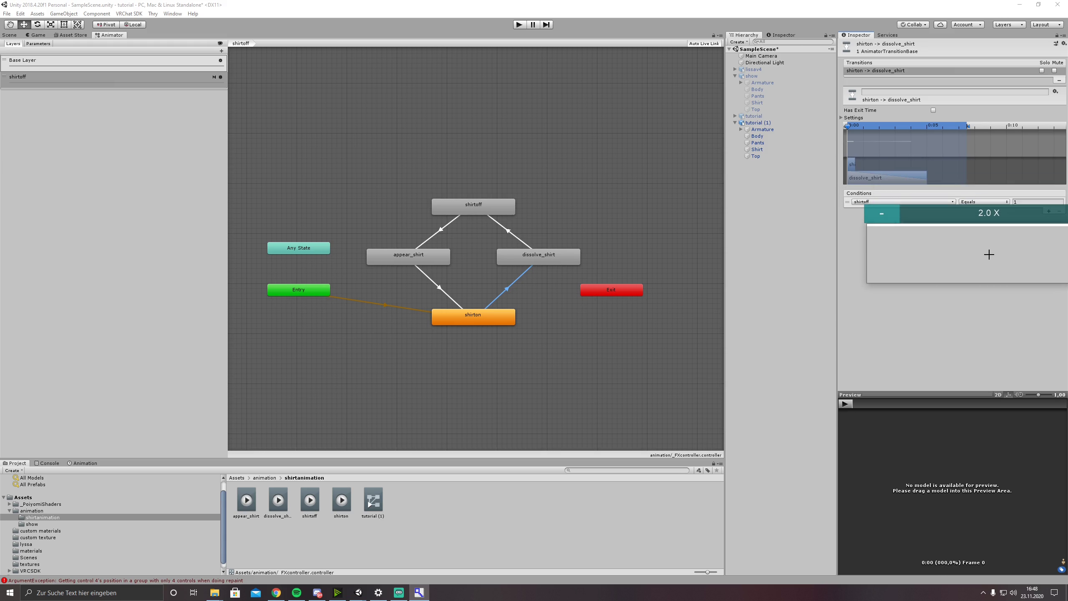
key("super+Escape")
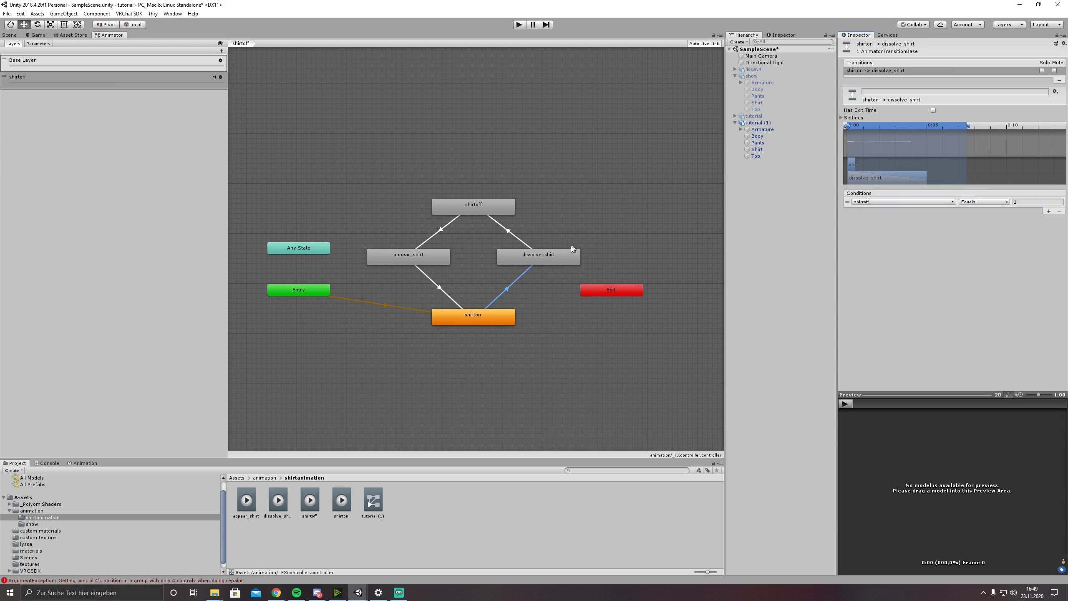
Set the Speed of the dissolve_shirt state to 0.05.
left_click(548, 257)
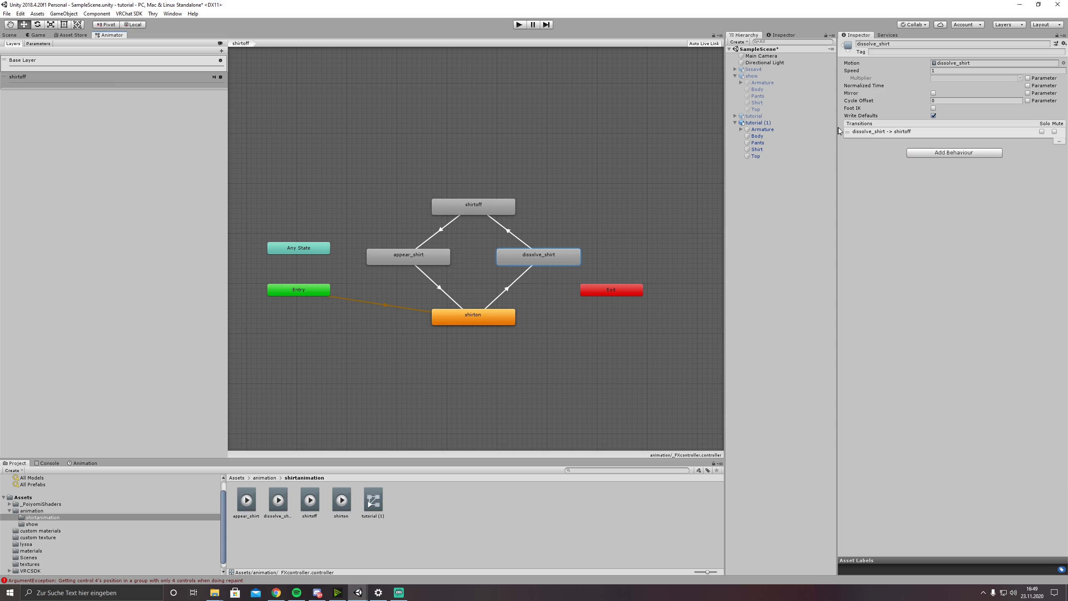
left_click(931, 71)
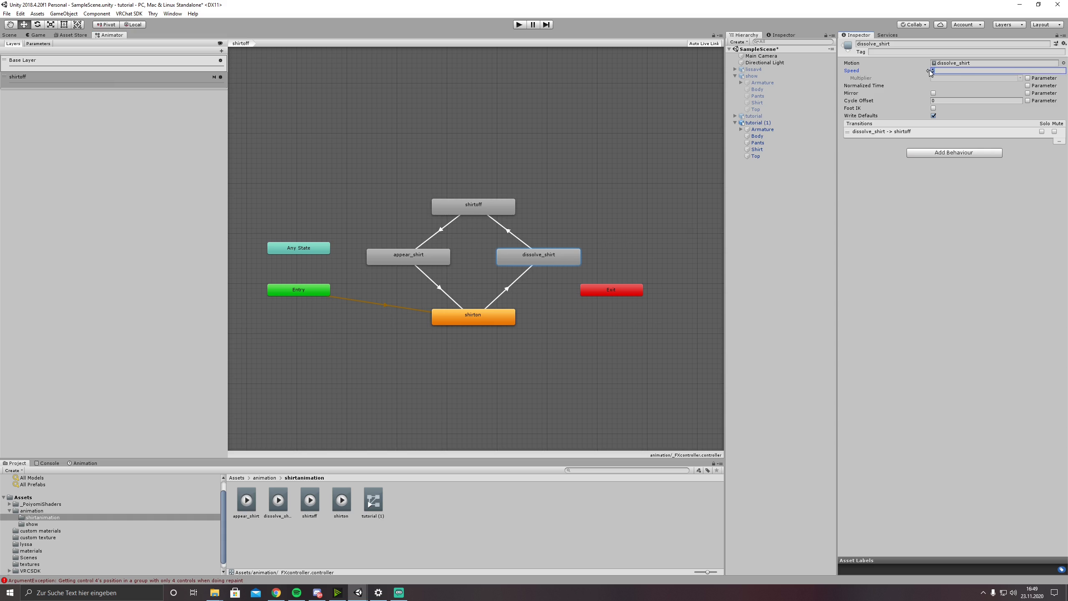
type("0.05")
left_click(867, 255)
key("super+plus")
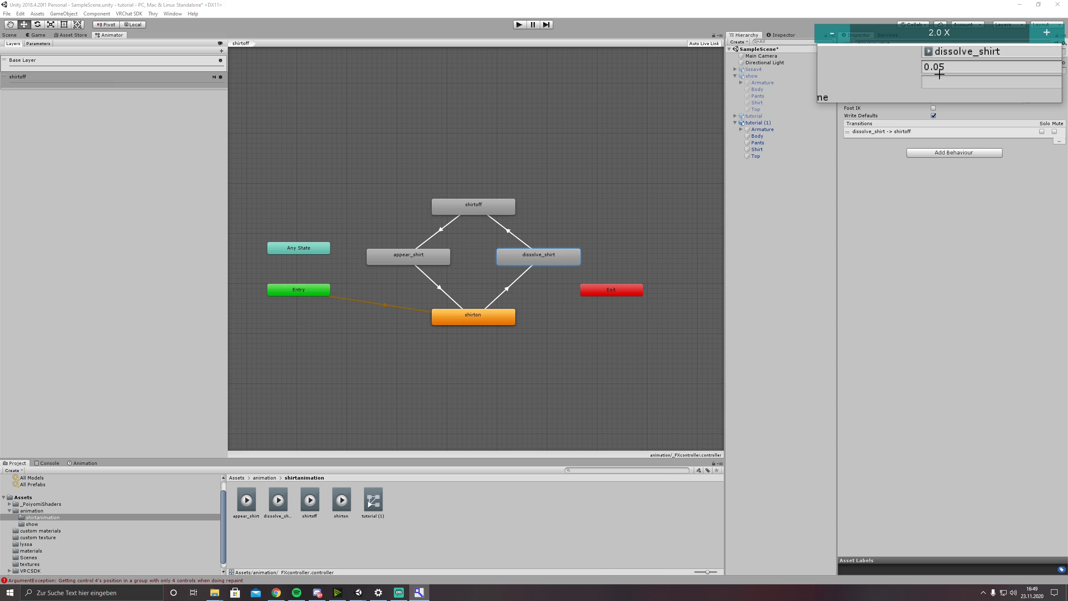
key("super+Escape")
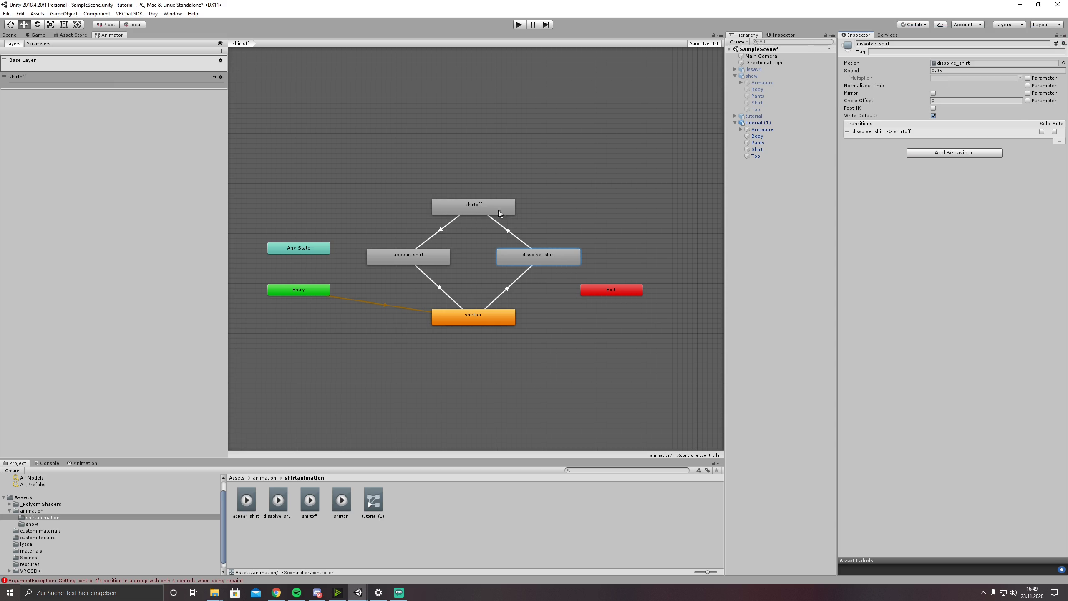
Turn off Has Exit Time on the transition from shirtoff to appear_shirt and add the condition shirtoff Equals 0.
left_click(494, 208)
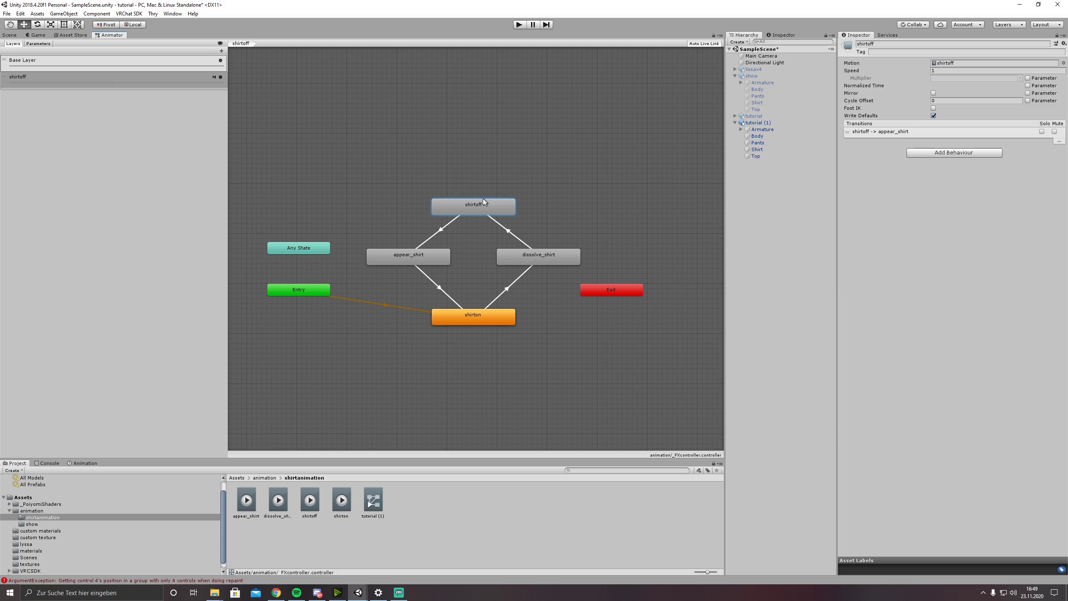
left_click(440, 229)
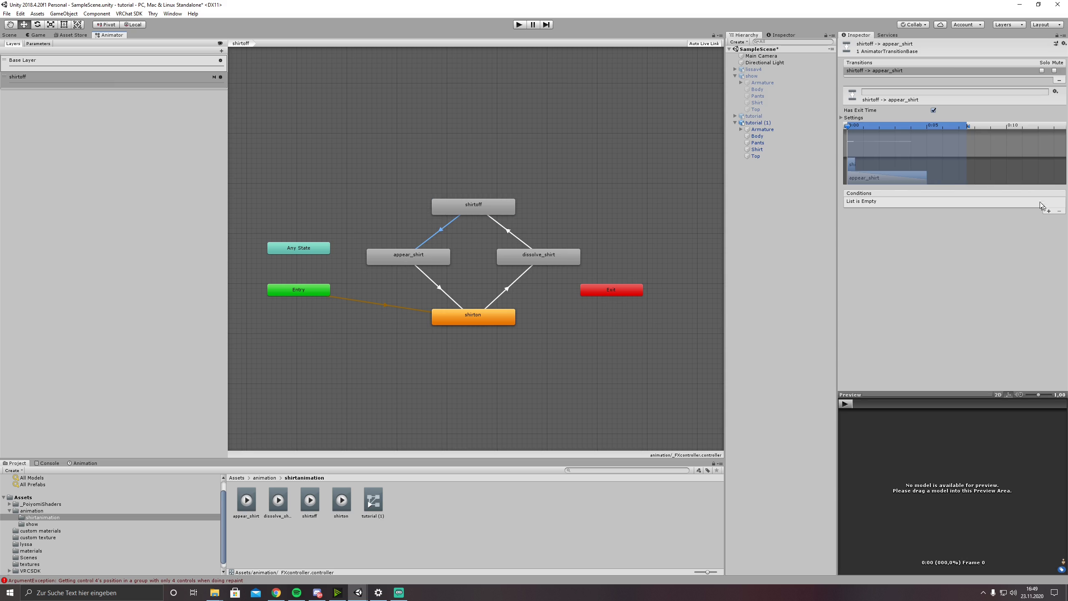
left_click(933, 110)
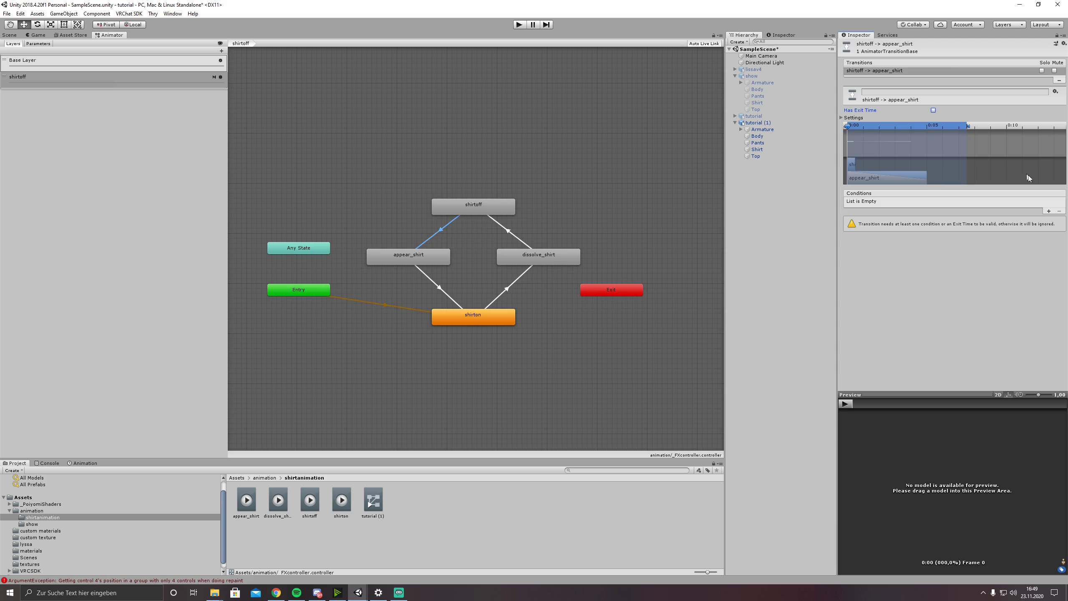
left_click(1050, 210)
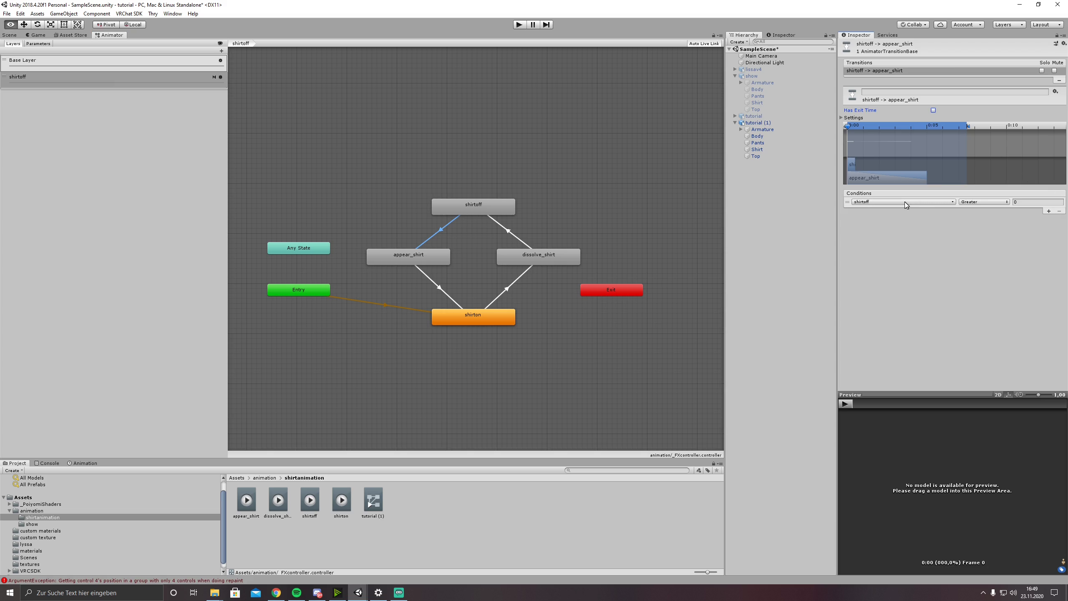
key("super+plus")
key("super+Escape")
left_click(984, 202)
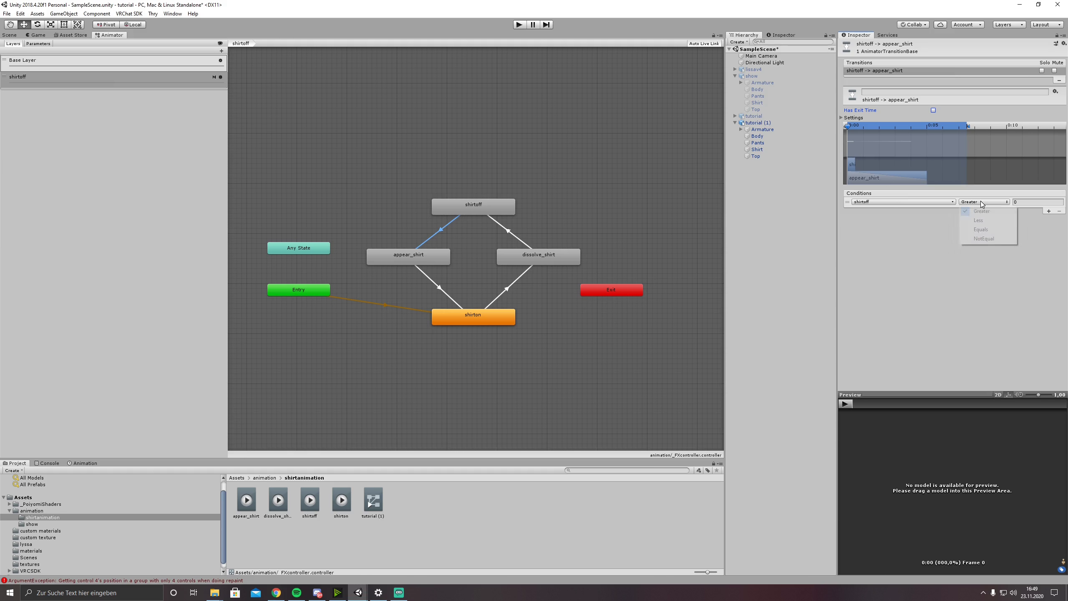
left_click(984, 230)
key("super+plus")
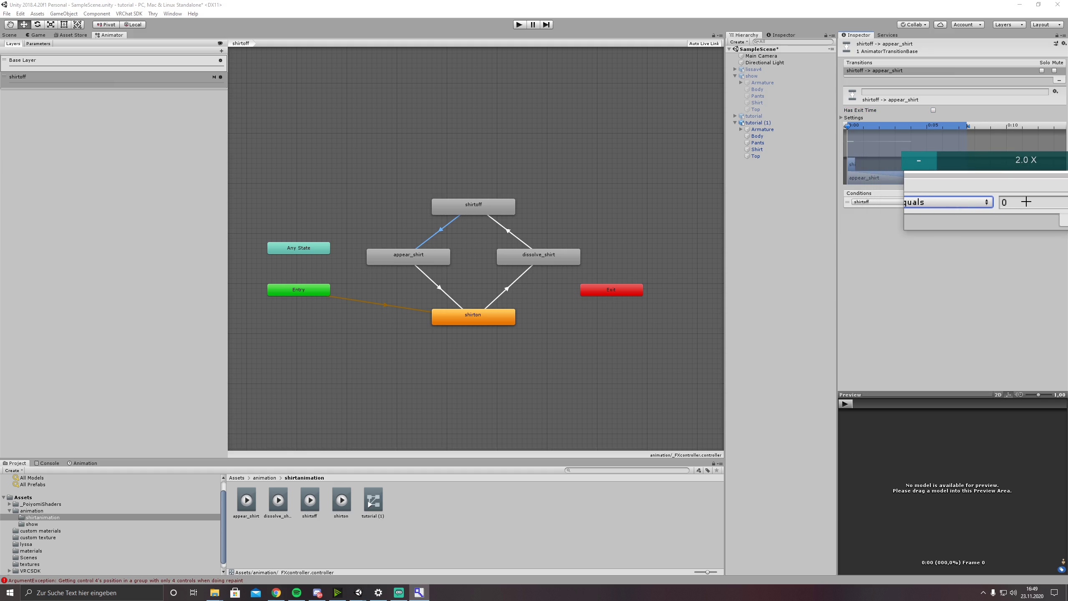
key("super+Escape")
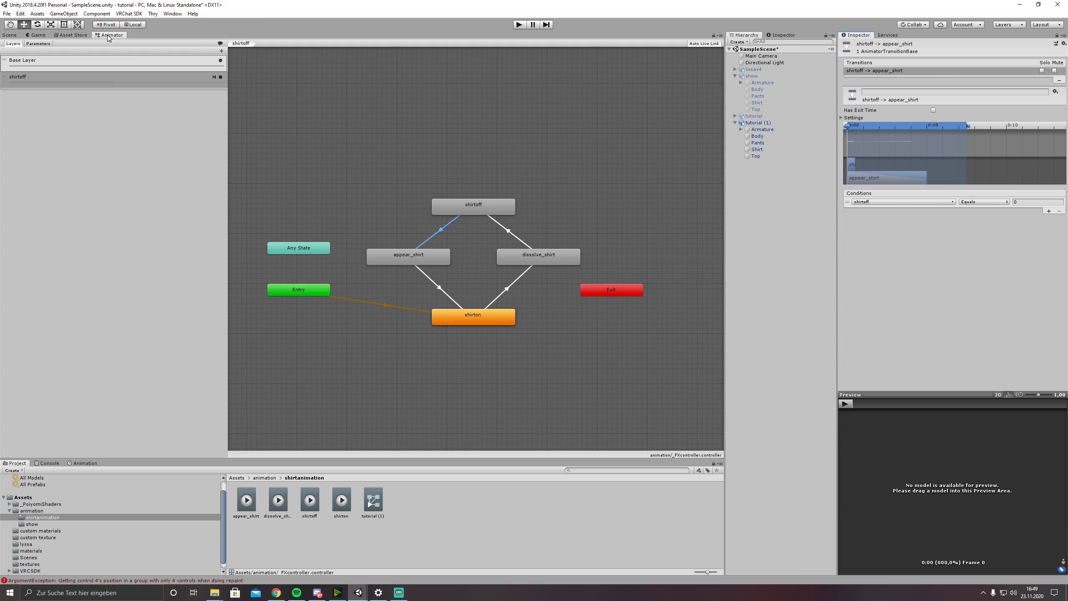
Undock the Animator into a floating window and start Play mode with the avatar visible beside it.
left_click_drag(107, 35, 39, 100)
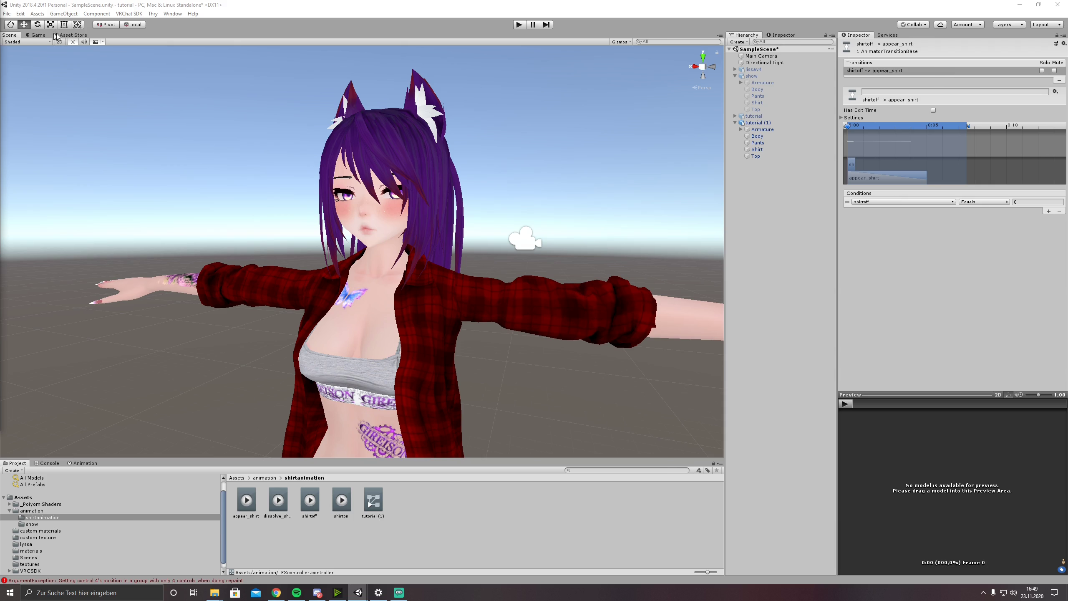
left_click(519, 25)
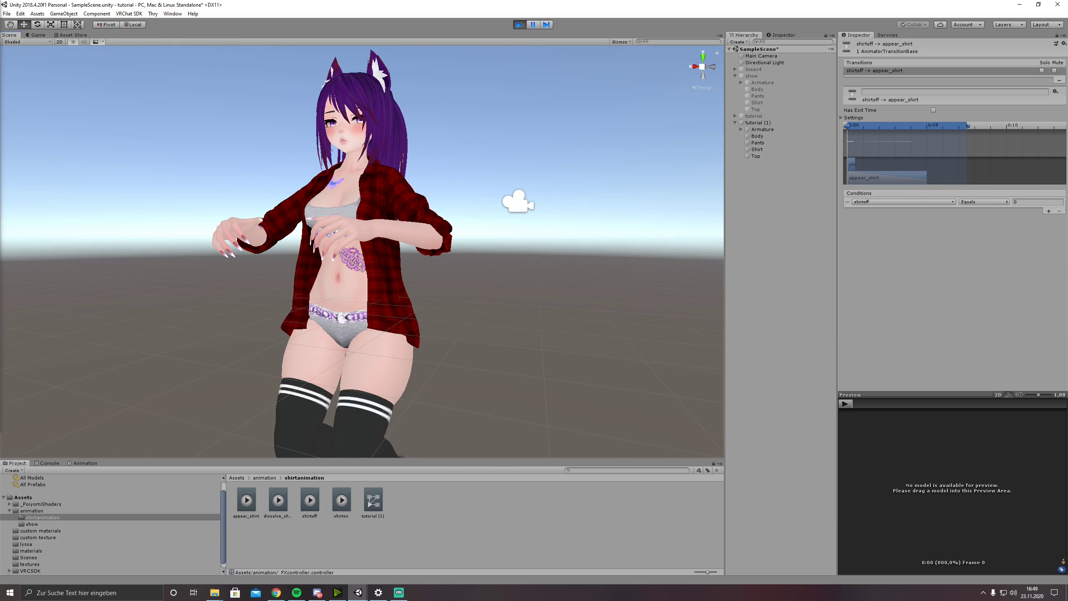
left_click_drag(3, 105, 963, 117)
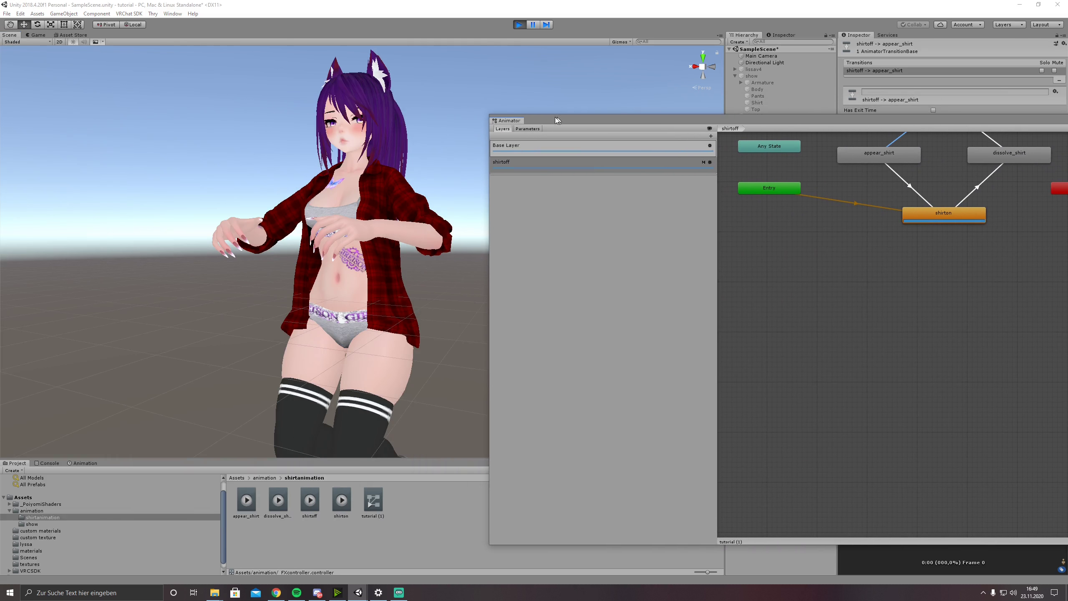
Test the shirt dissolve by setting the shirtoff parameter to 1 and then clearing its value.
left_click(531, 128)
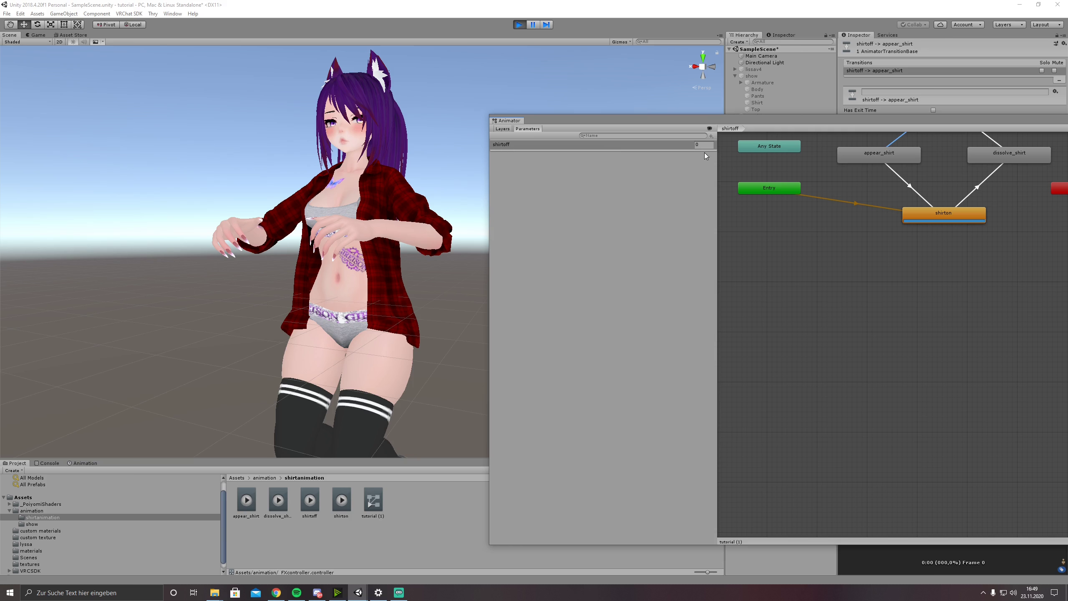
key("a")
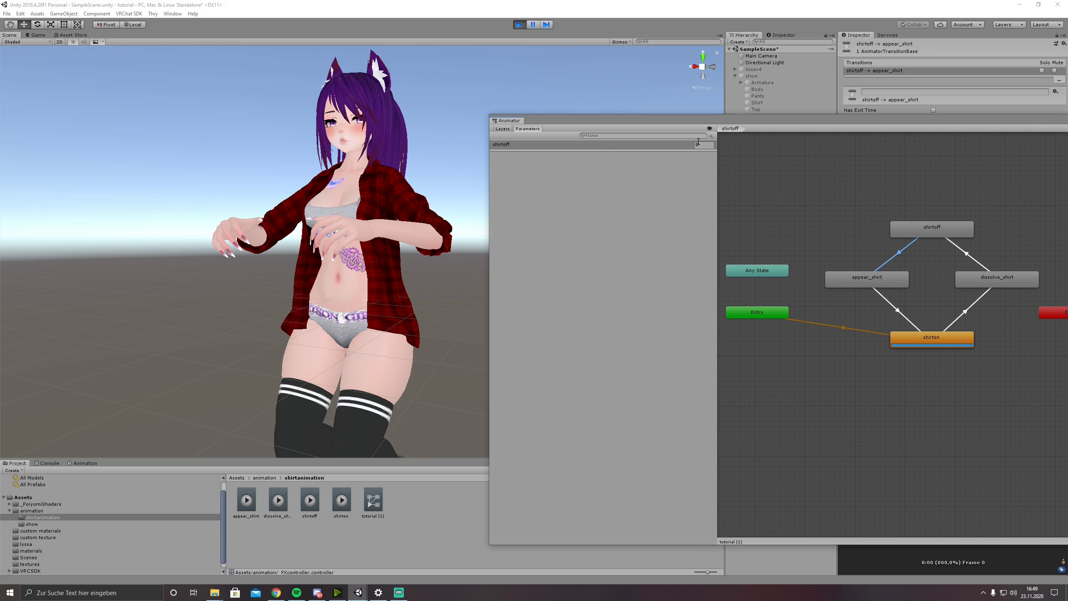
type("1")
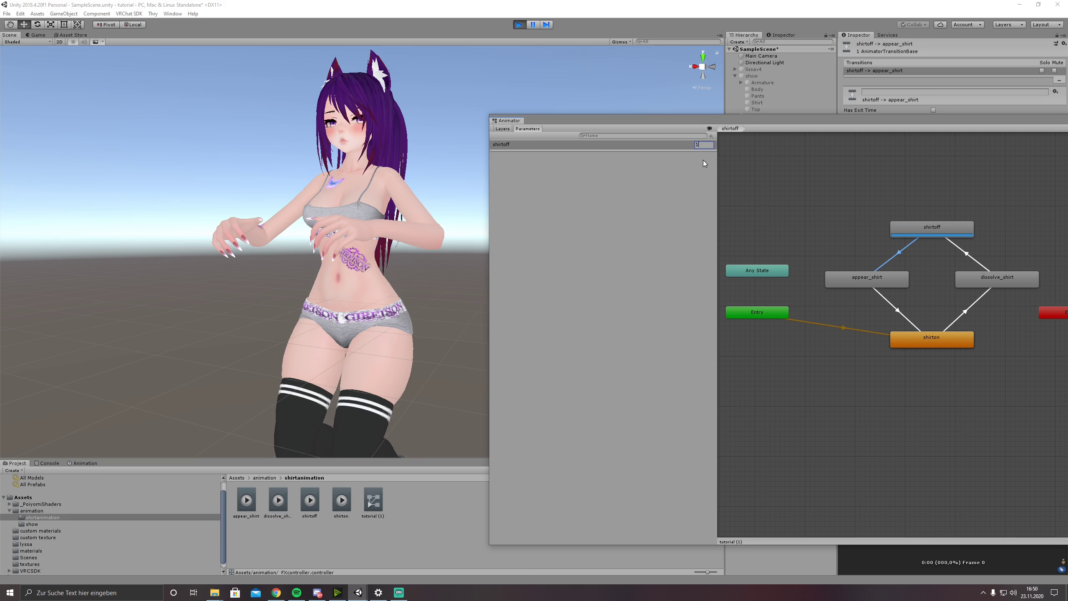
key("BackSpace")
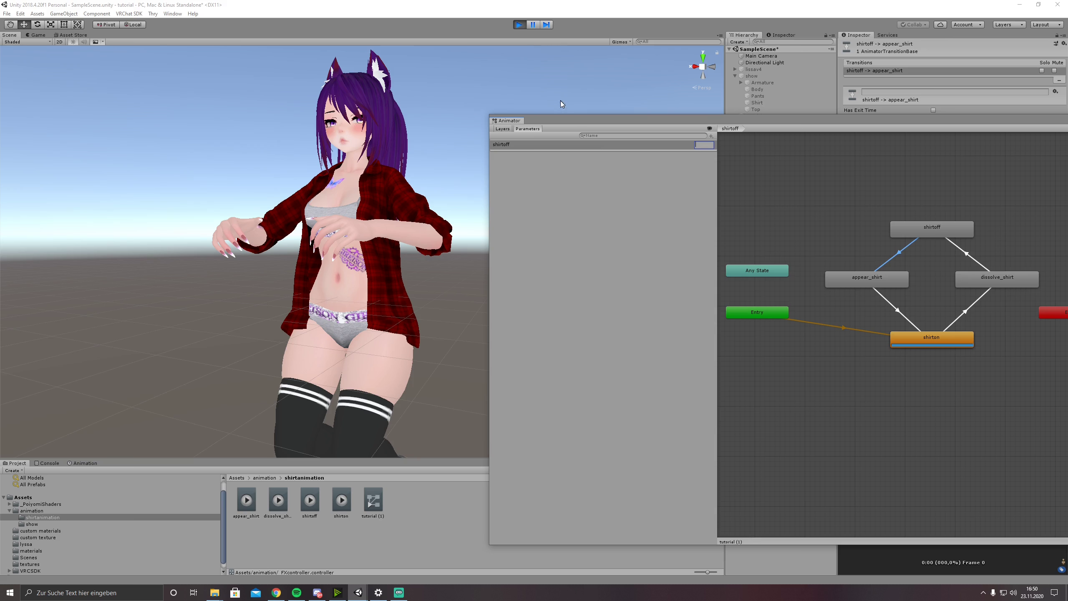
Set the Speed of the appear_shirt state to 0.05.
left_click_drag(555, 120, 317, 99)
left_click(641, 260)
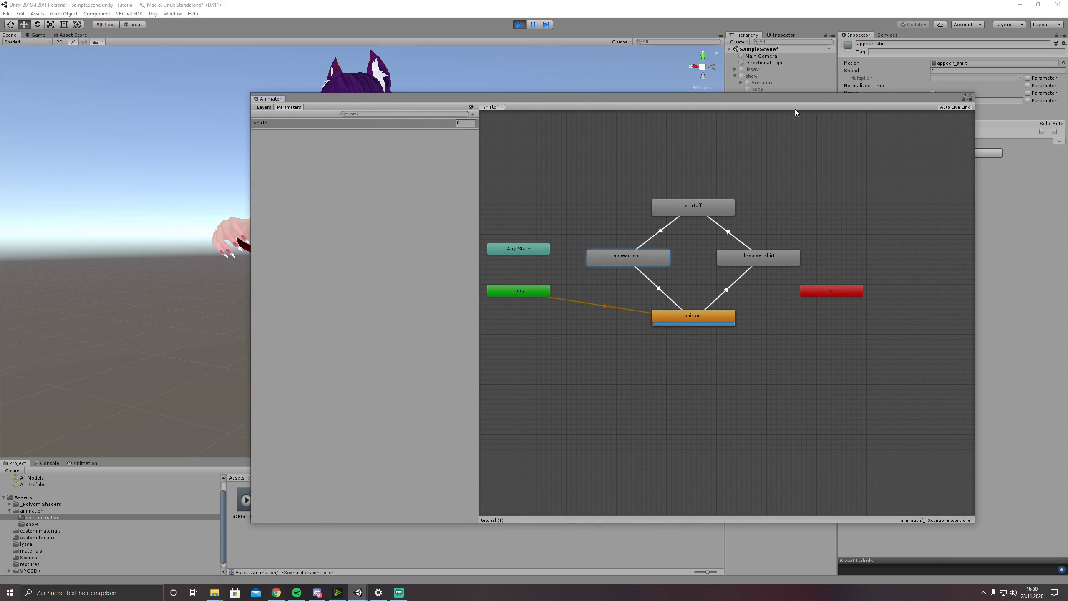
left_click_drag(768, 97, 671, 121)
left_click(951, 71)
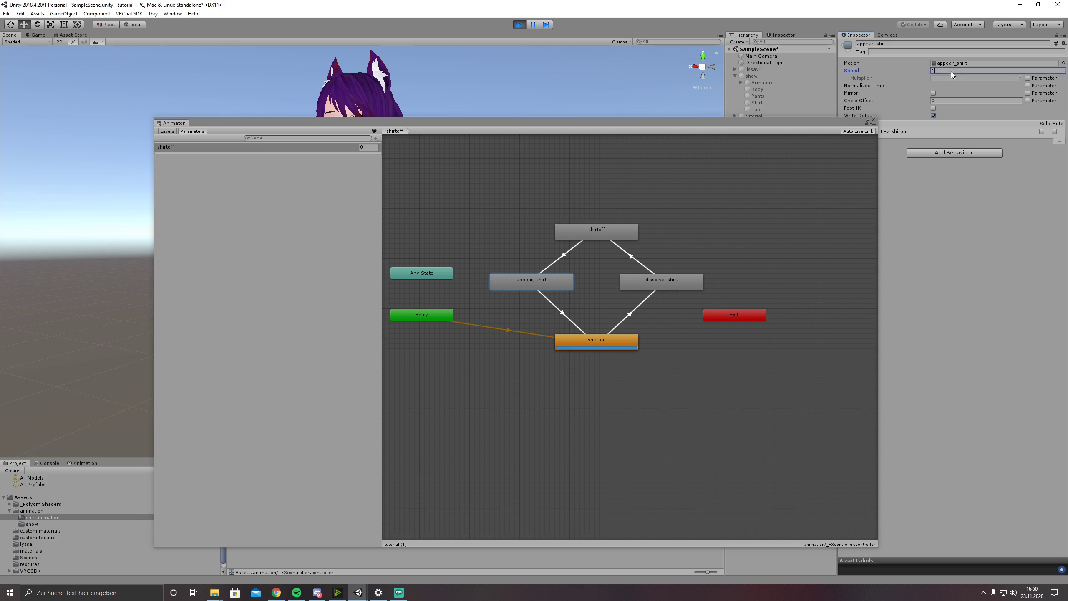
type("0.05")
Test both shirt animations again by setting shirtoff to 1 and clearing it, keeping the avatar in view.
left_click_drag(662, 126, 1001, 120)
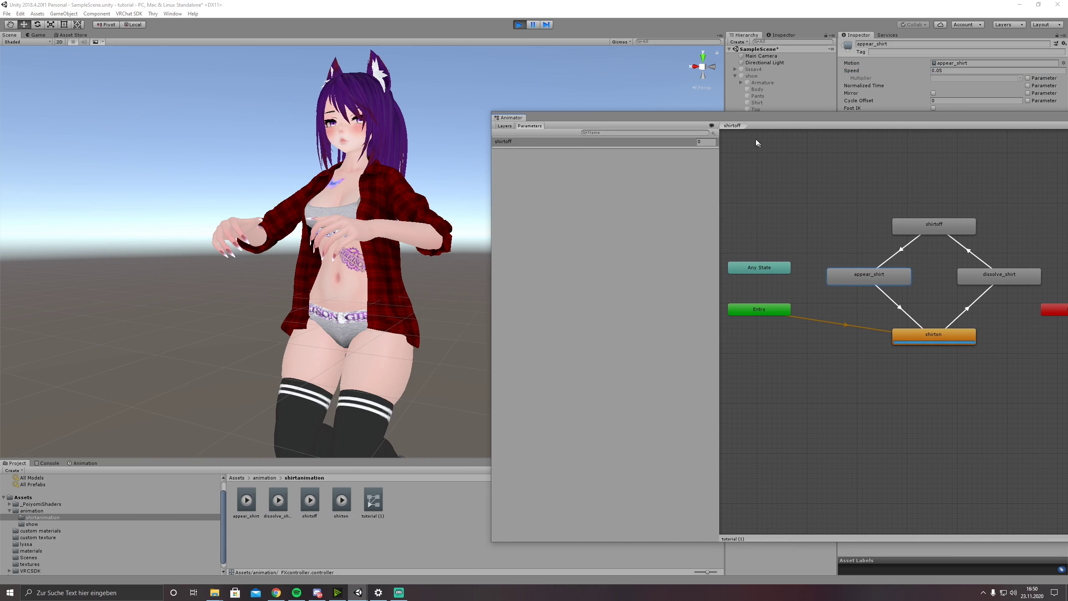
left_click(710, 142)
type("1")
key("BackSpace")
Dock the Animator back alongside the Scene view and stop Play mode.
left_click_drag(500, 119, 101, 35)
key("ctrl+p")
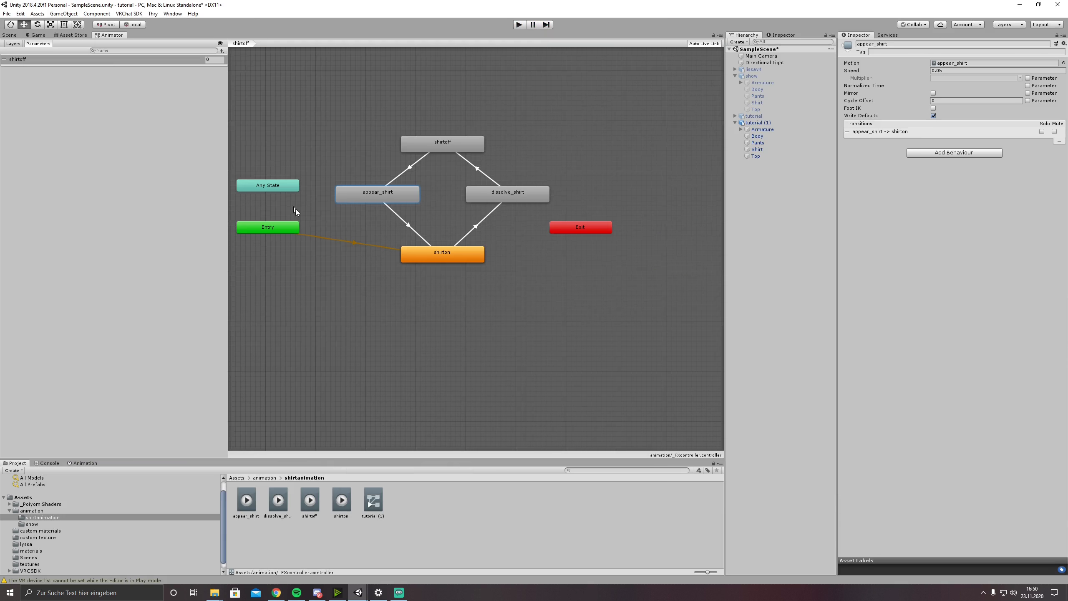
left_click(10, 36)
middle_click_drag(270, 181, 290, 429)
left_click_drag(623, 269, 500, 268, "alt")
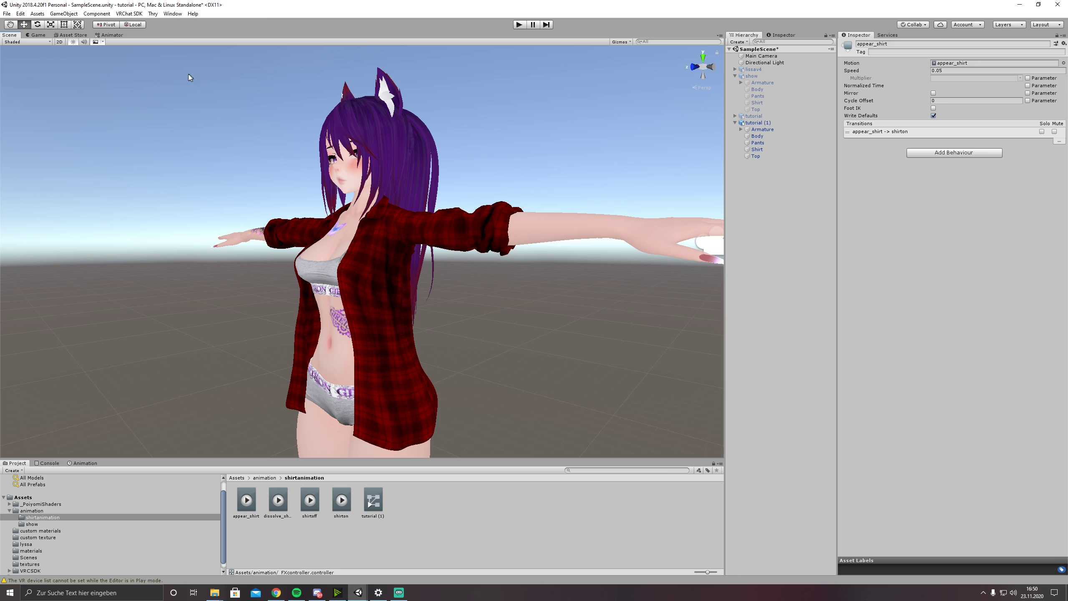
left_click_drag(237, 136, 238, 149, "alt")
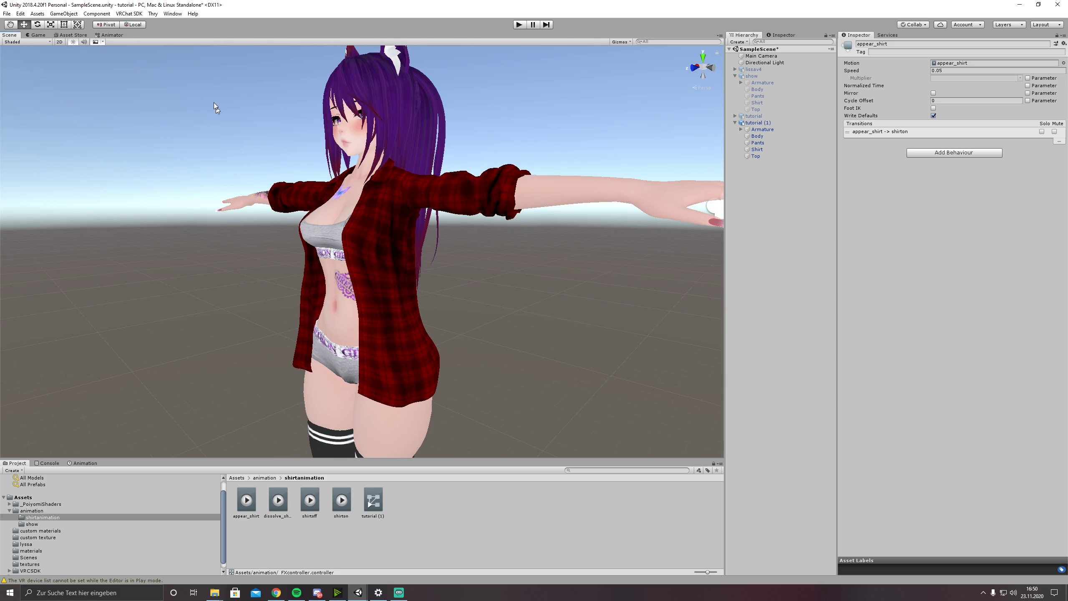
Examine the Write Defaults setting on the shirton, dissolve_shirt, shirtoff and appear_shirt states in the Animator.
left_click(109, 35)
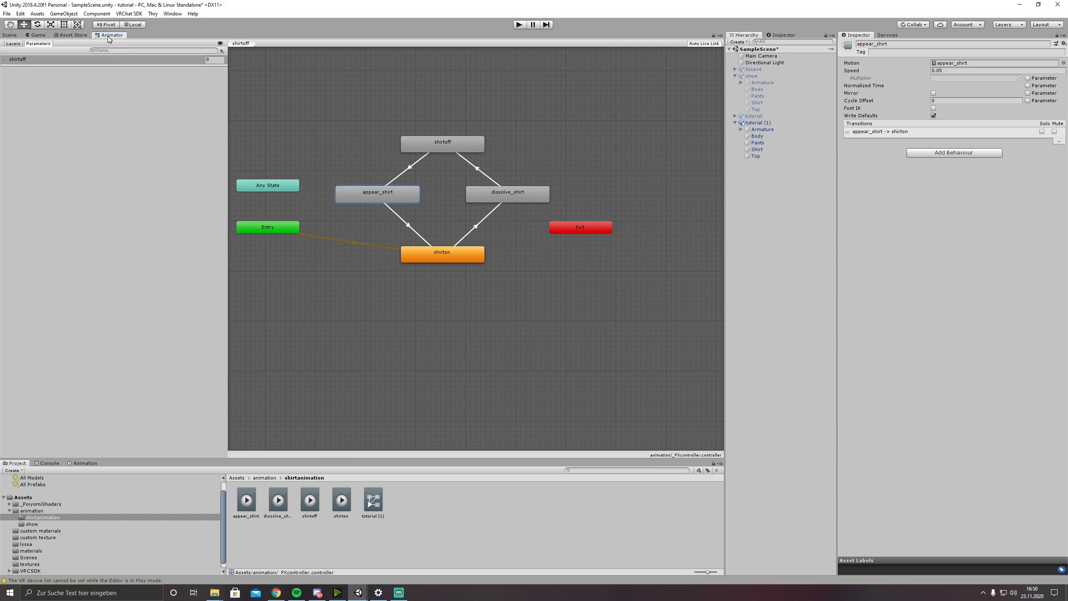
left_click(462, 261)
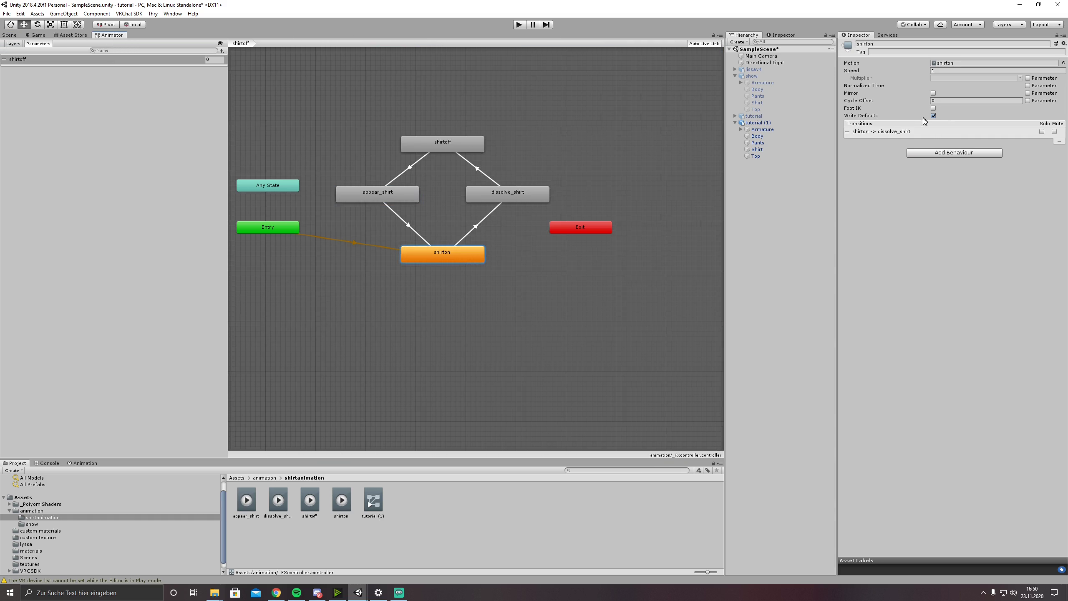
left_click(491, 192)
left_click(460, 142)
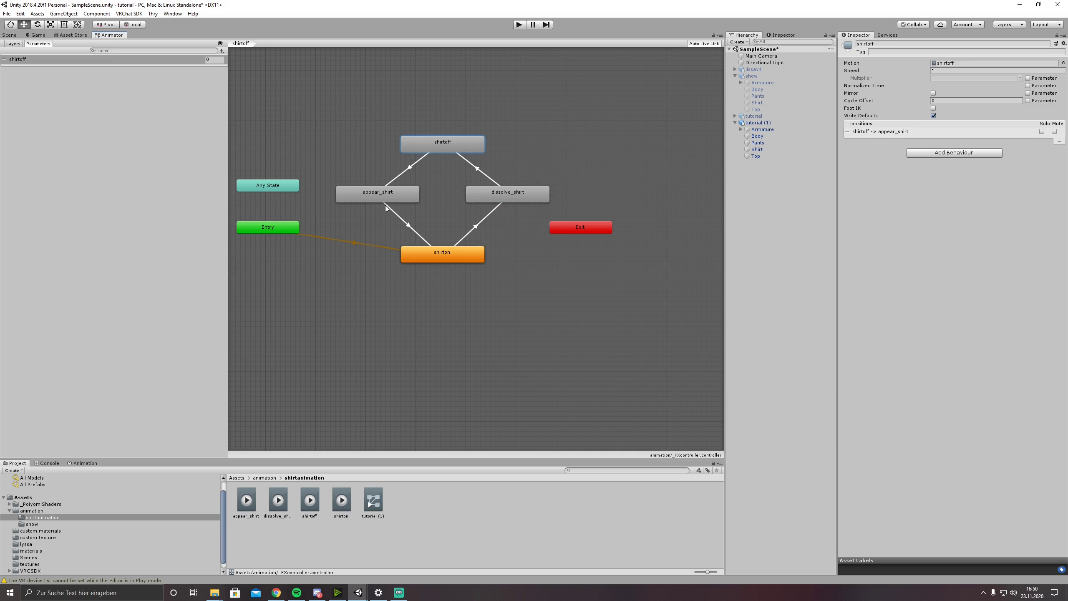
left_click(395, 197)
Go through Write Defaults on shirton, dissolve_shirt and shirtoff again, and turn it off on the appear_shirt state.
left_click(446, 260)
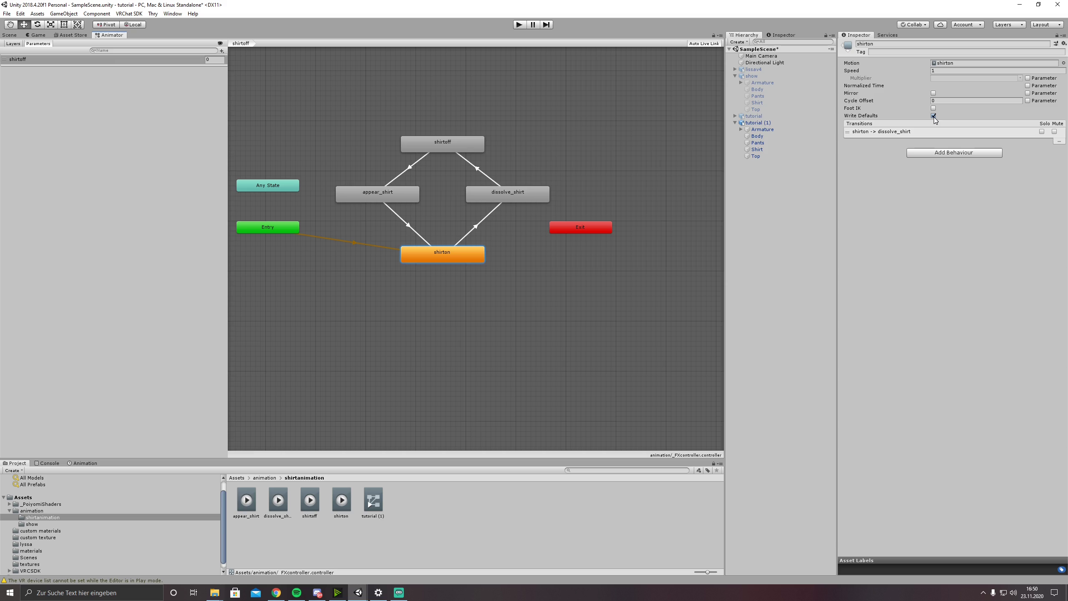
left_click(509, 191)
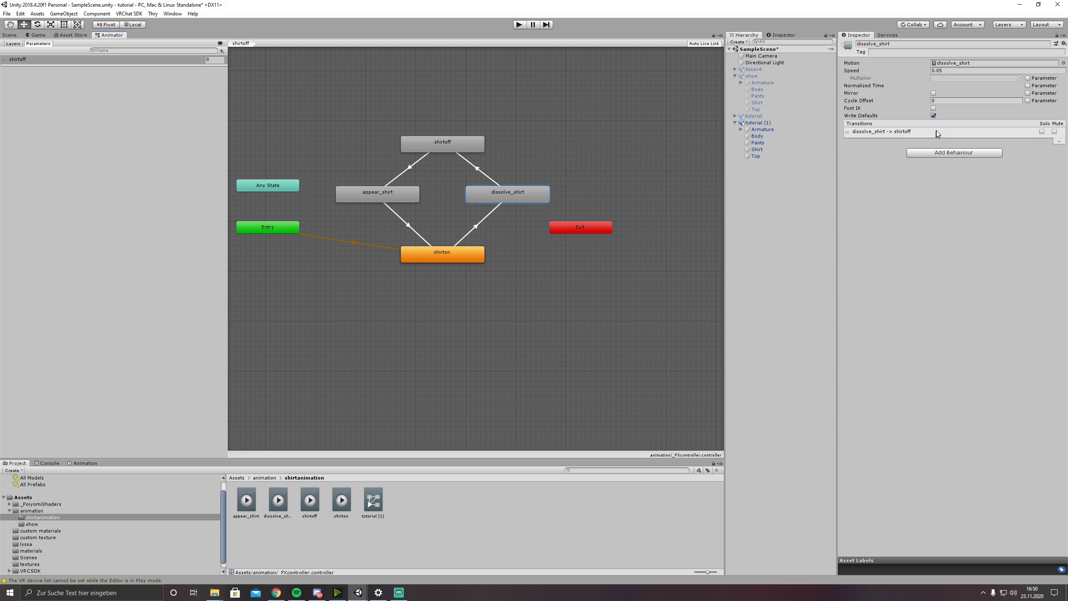
left_click(434, 141)
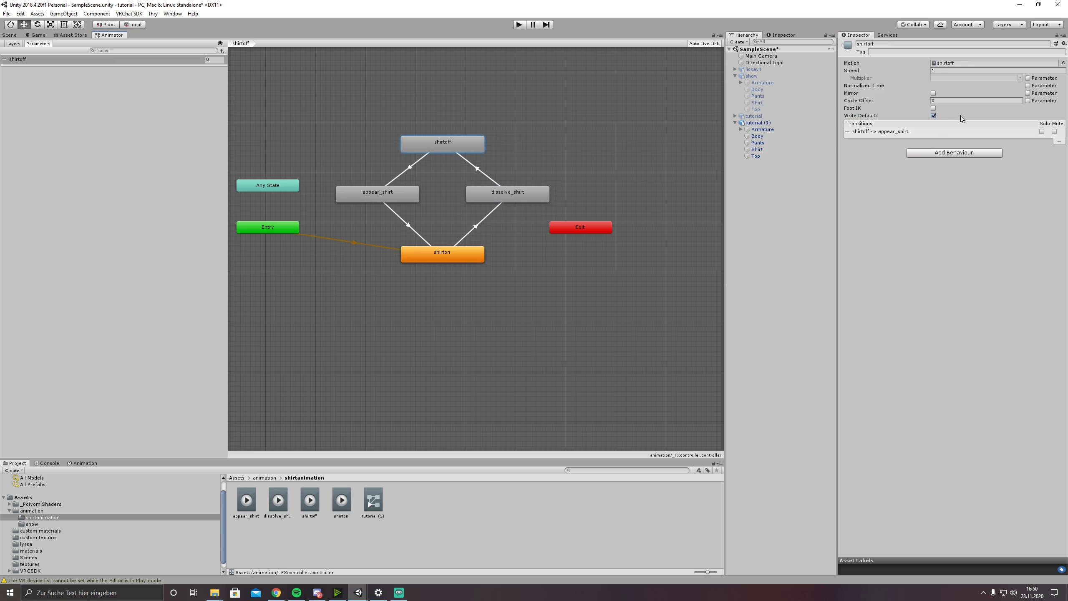
left_click(411, 192)
left_click(934, 115)
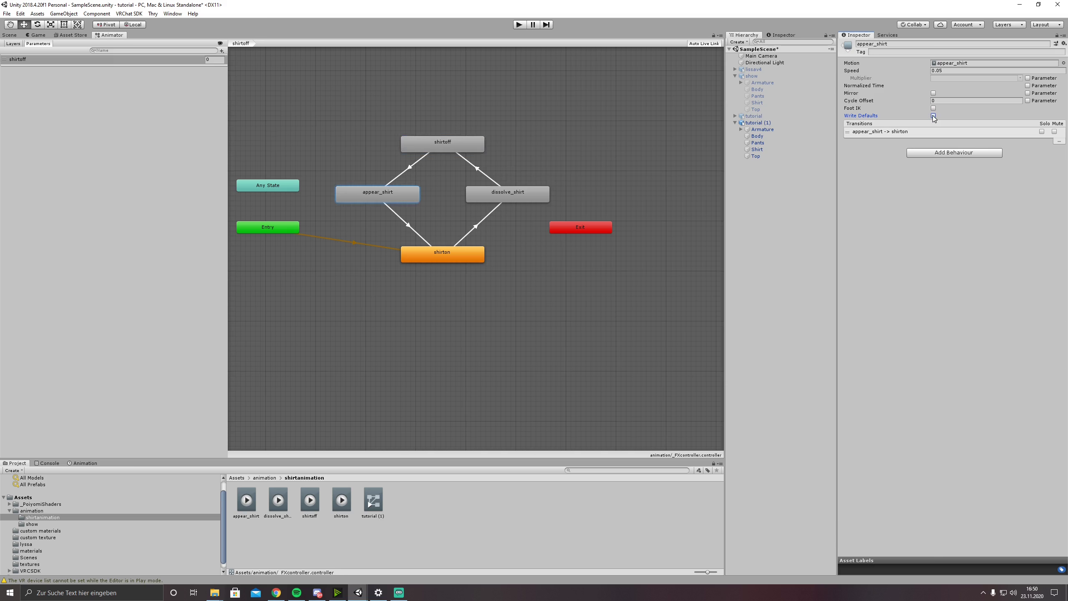
middle_click_drag(462, 184, 490, 223)
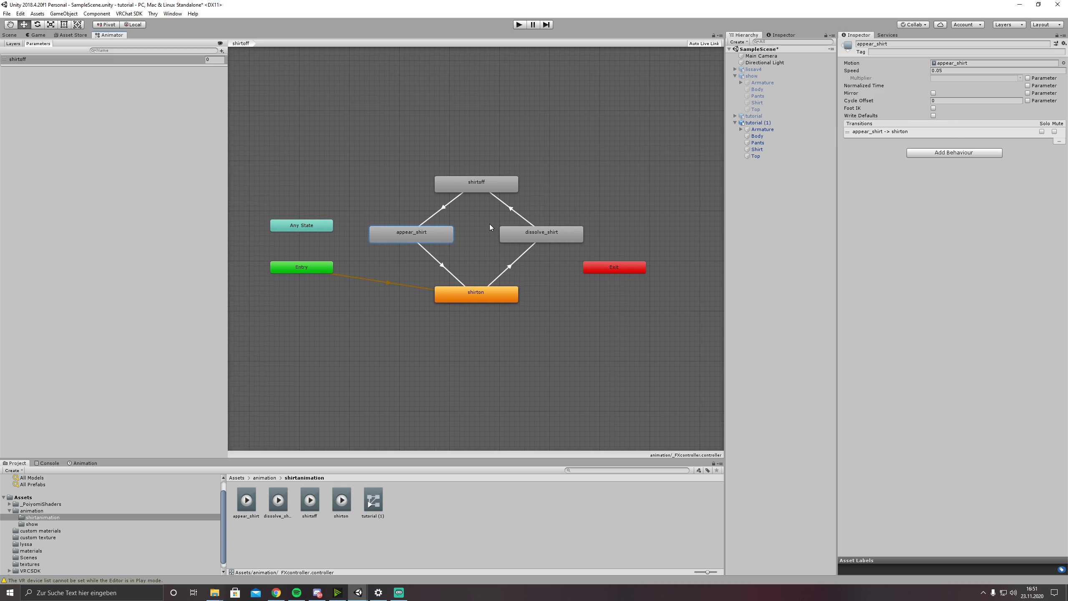
scroll(489, 223, "up", 1)
left_click(13, 44)
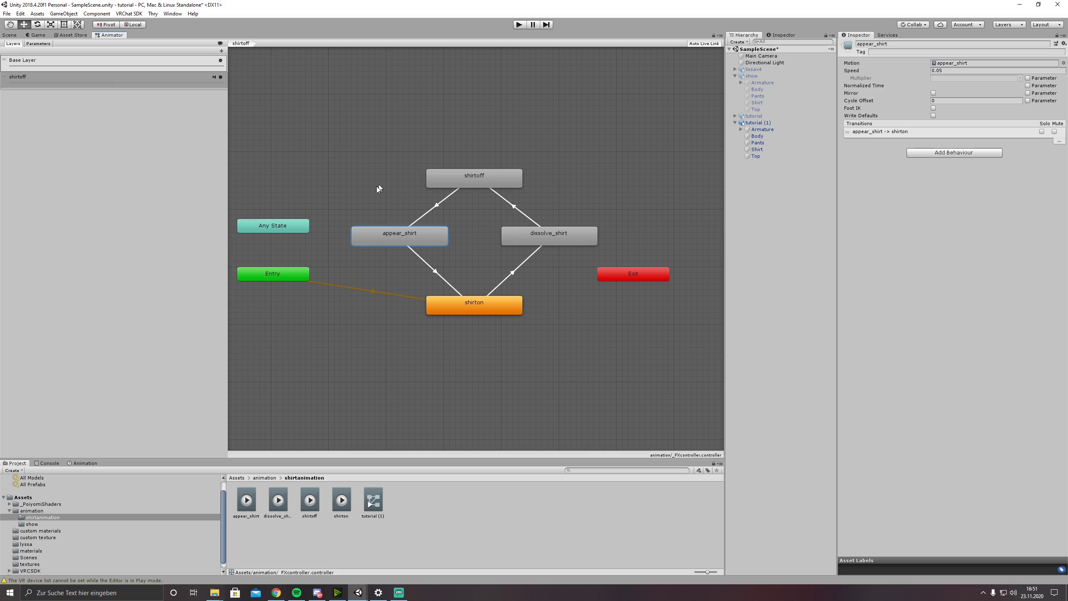
Deactivate the tutorial (1) avatar in the scene.
left_click(13, 36)
right_click_drag(461, 200, 543, 269)
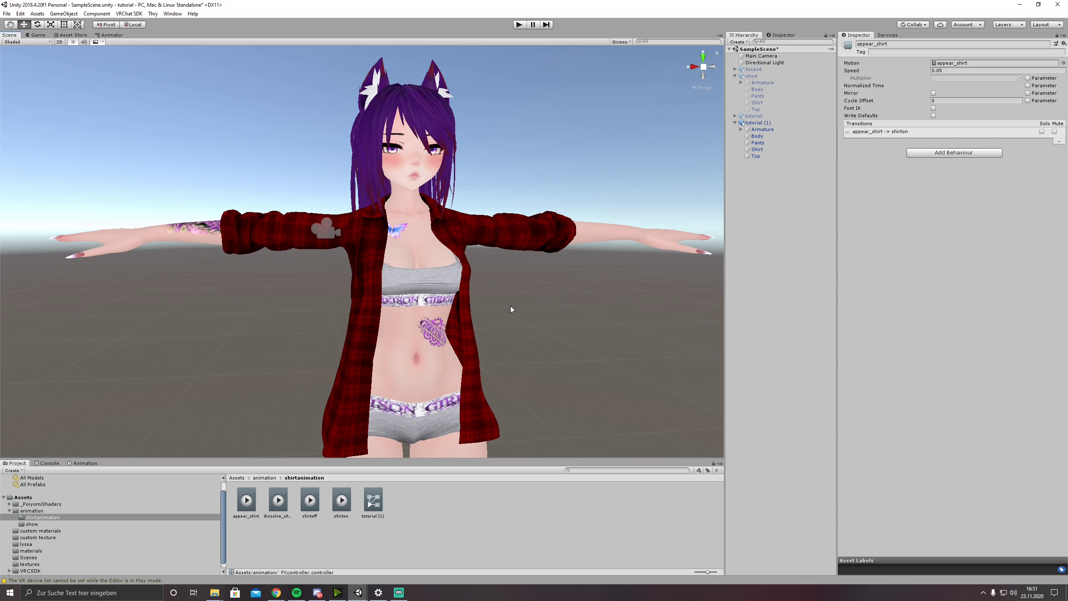
left_click(778, 117)
left_click(858, 45)
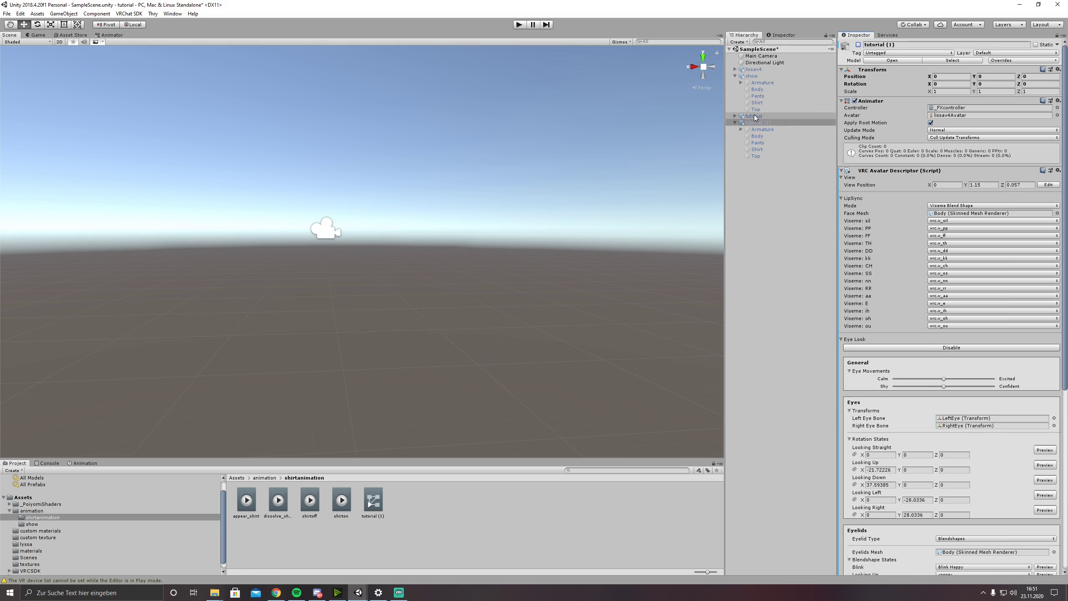
Activate the tutorial avatar and check the FX controller, expressions menu and parameters assigned in its VRC Avatar Descriptor.
left_click(858, 45)
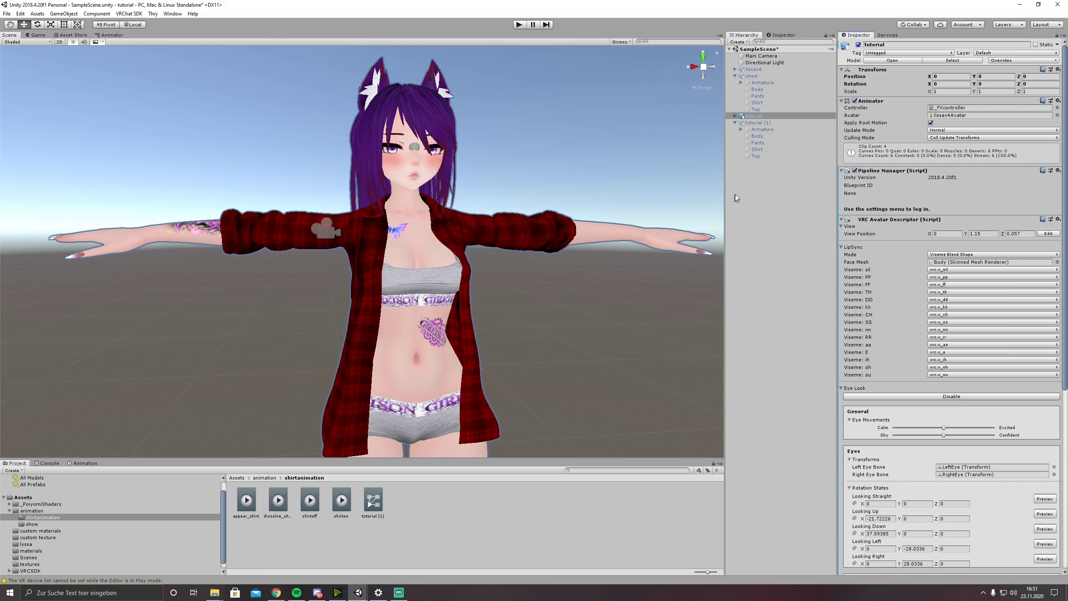
scroll(892, 268, "down", 10)
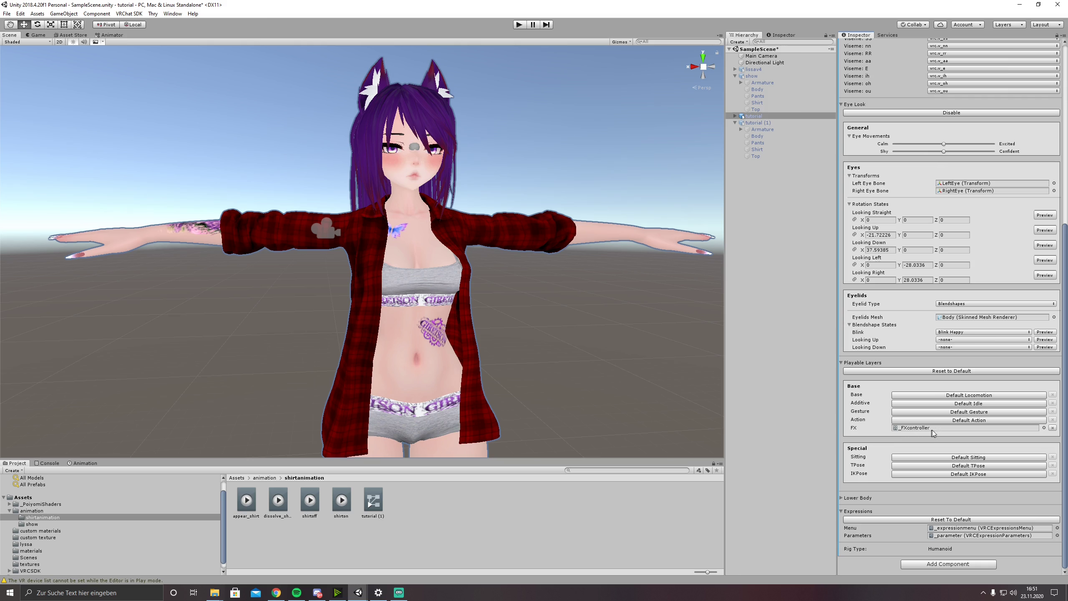
scroll(882, 416, "up", 5)
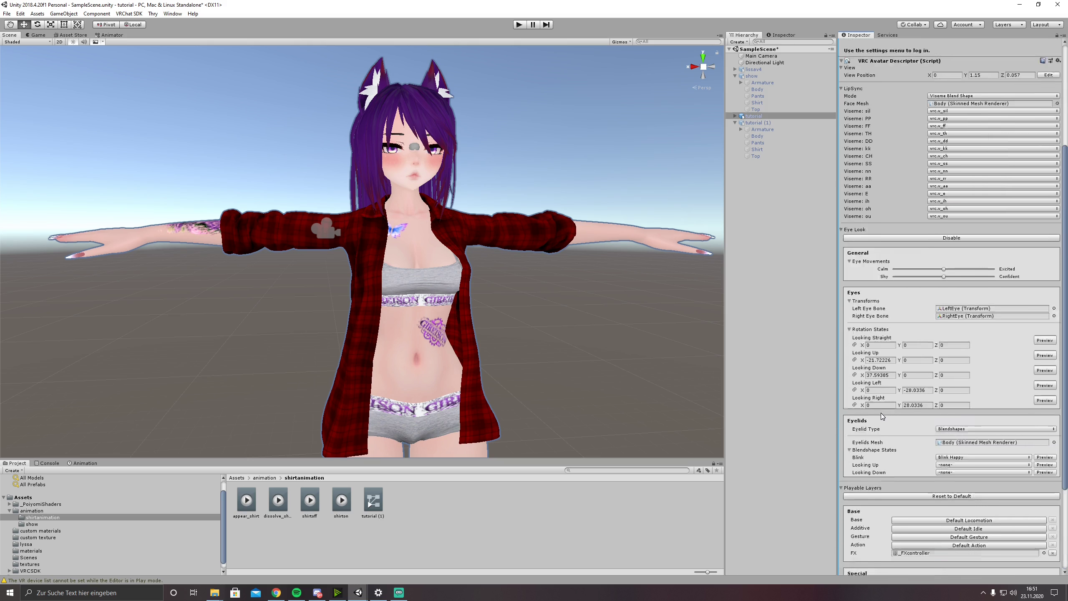
scroll(882, 416, "up", 5)
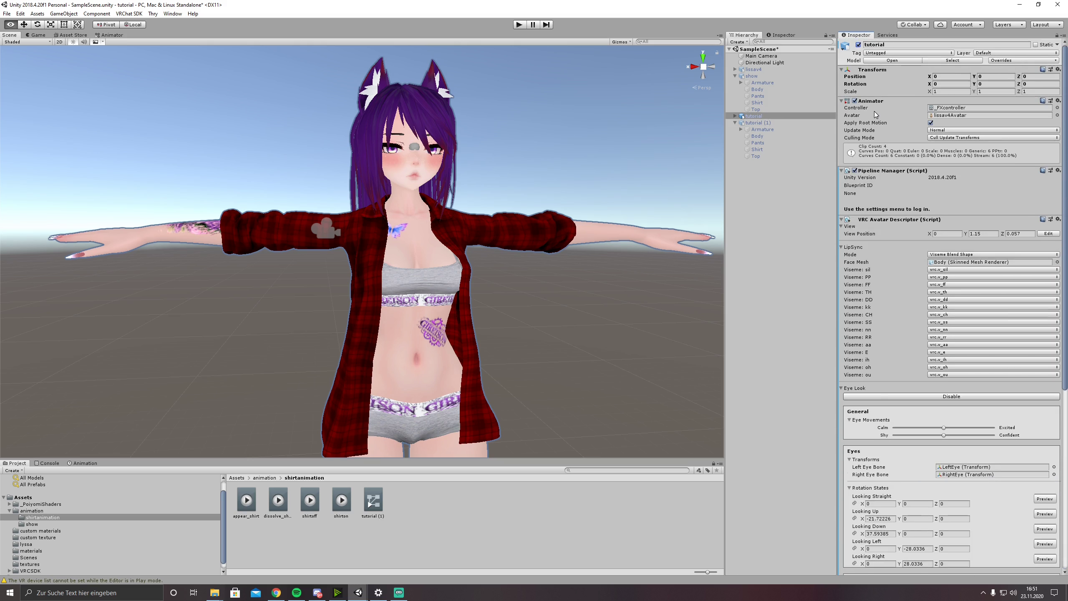
Clear the _FXcontroller from the Controller setting of the tutorial avatar's Animator component.
key("super+plus")
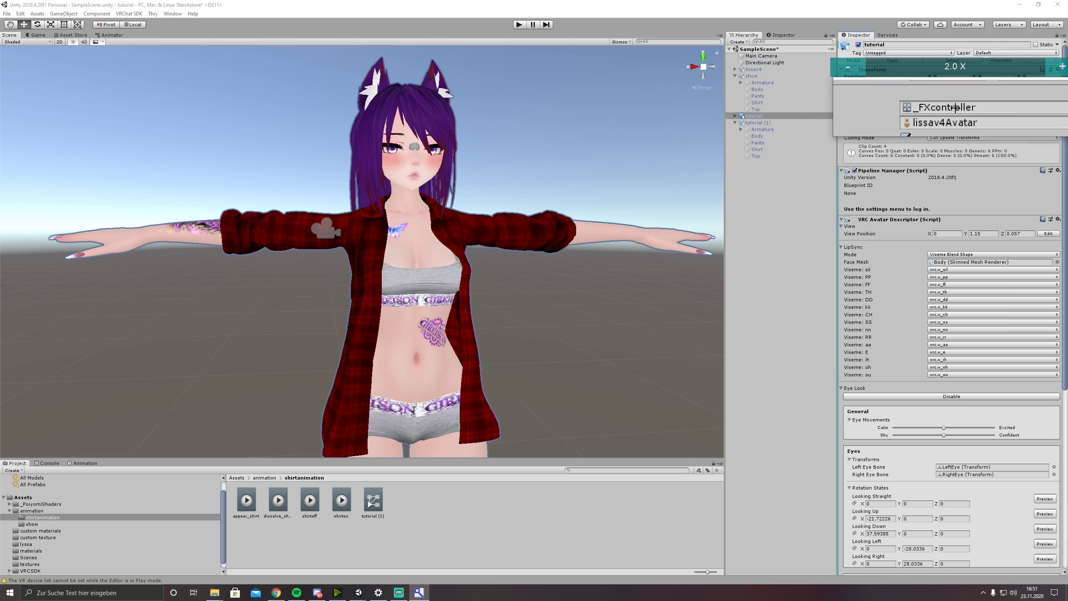
key("super+Escape")
left_click(947, 108)
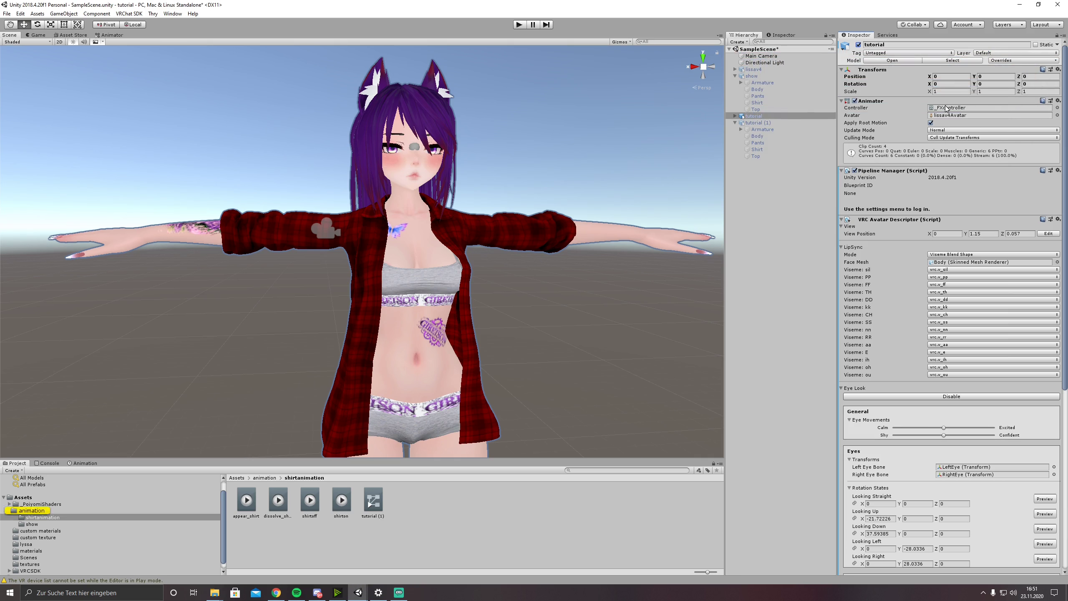
key("Delete")
key("super+plus")
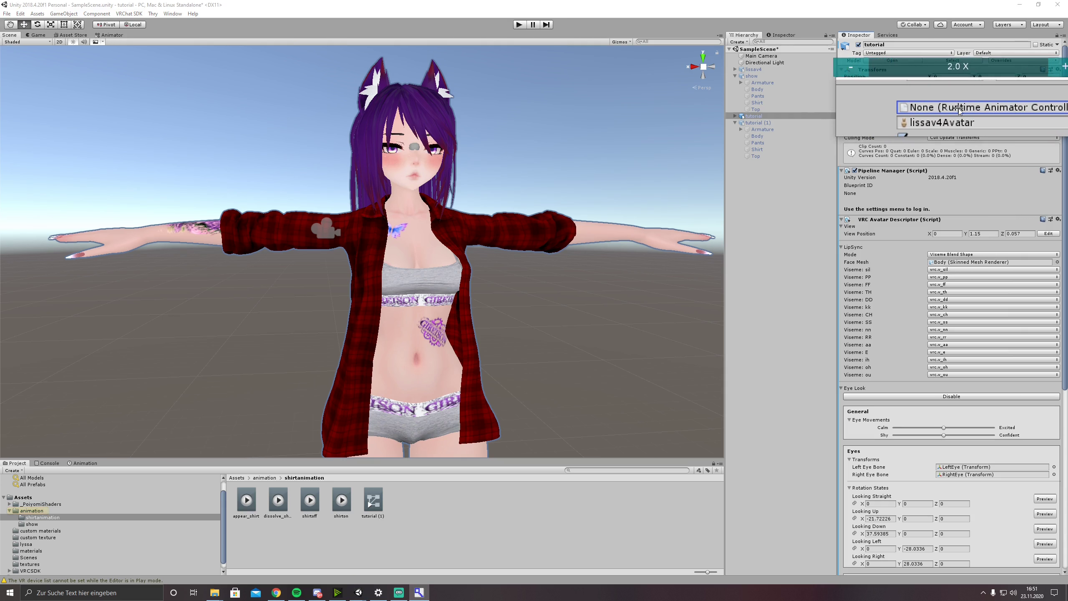
key("super+Escape")
Open the VRChat SDK control panel with the tutorial avatar active in the scene.
left_click(129, 13)
left_click(150, 36)
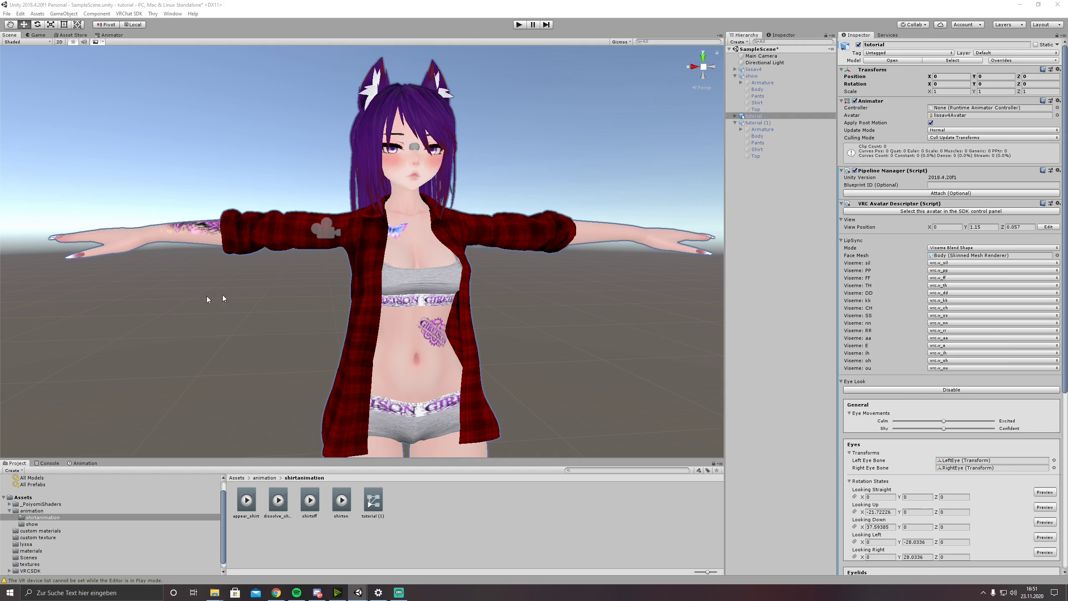
right_click_drag(210, 299, 474, 318)
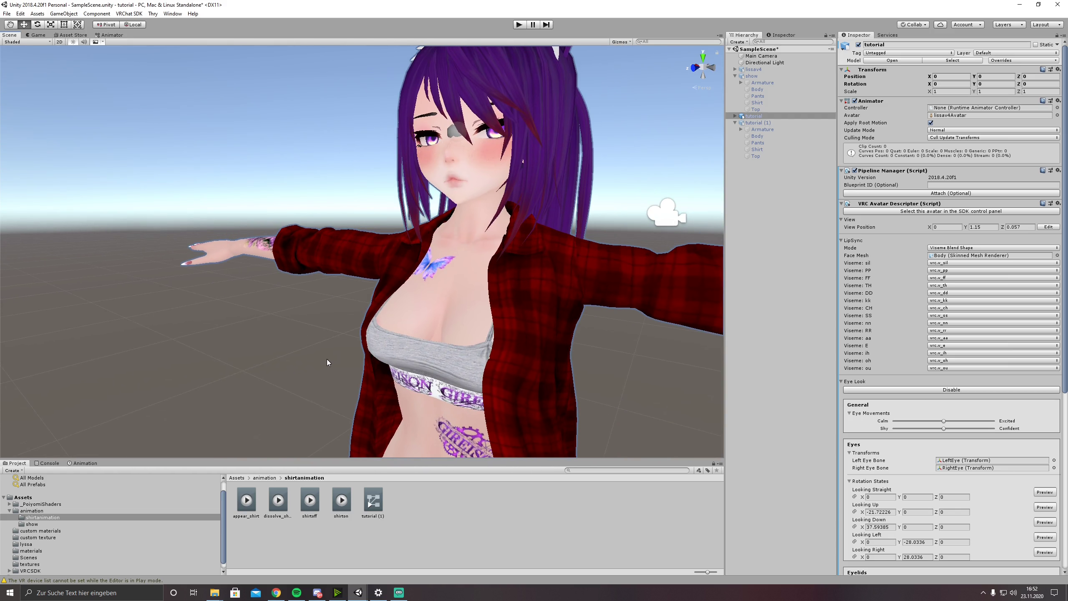